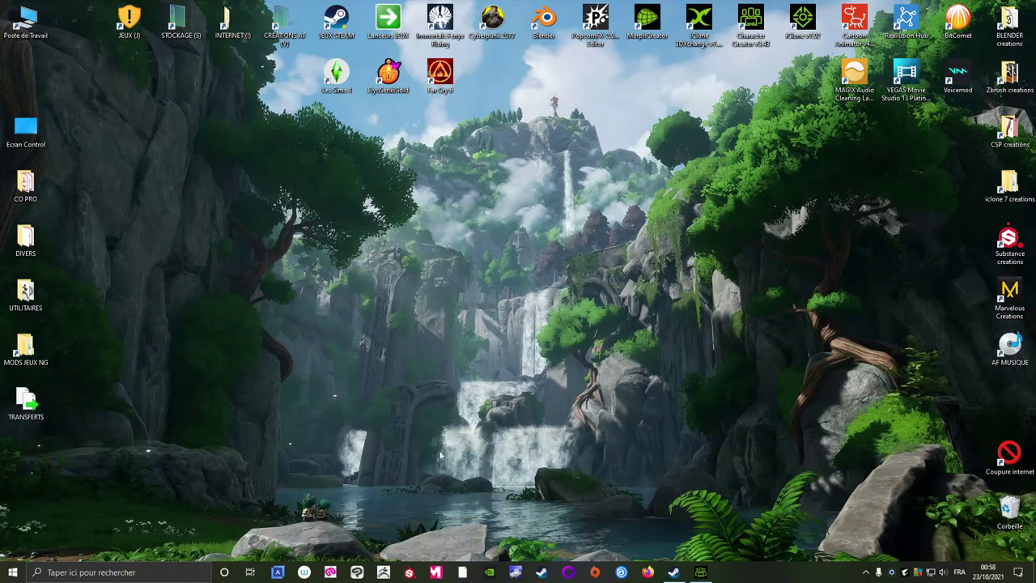
Step: Launch ZBrush 2021.7.1 and dismiss LightBox to reach an empty canvas
click(387, 572)
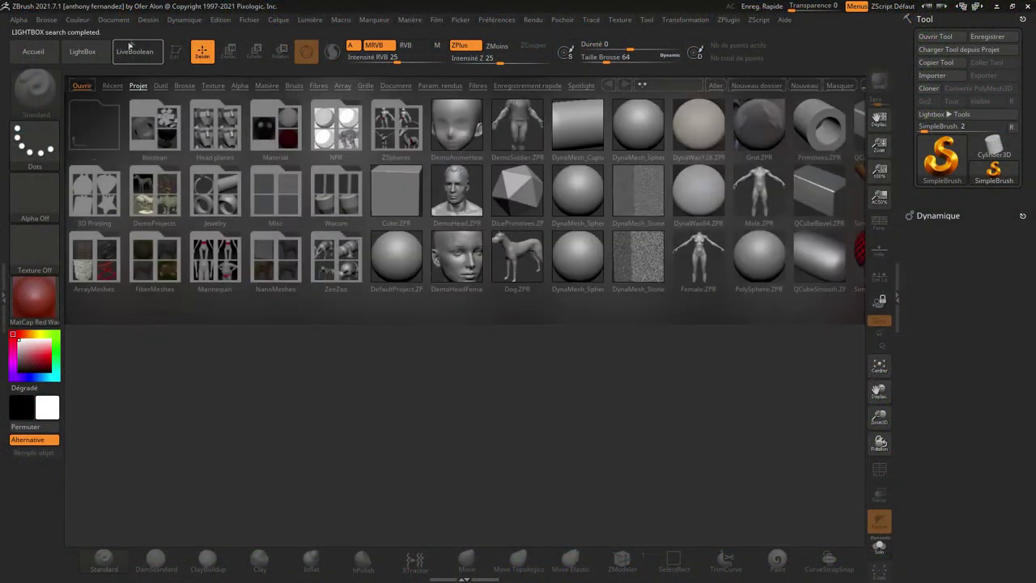
click(83, 51)
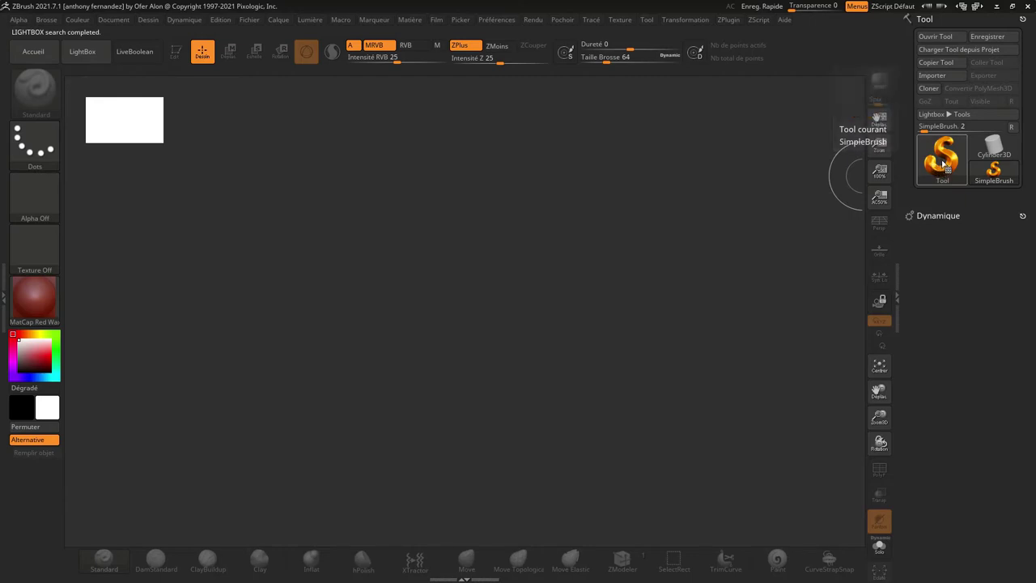
Step: Draw a Plane3D primitive on the canvas and enter Edit mode
click(943, 165)
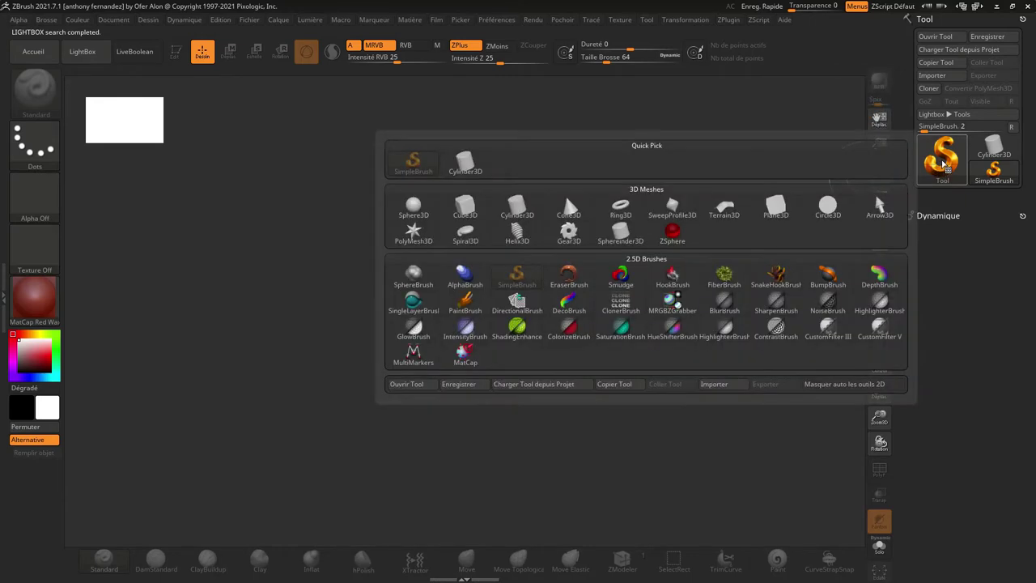
click(787, 208)
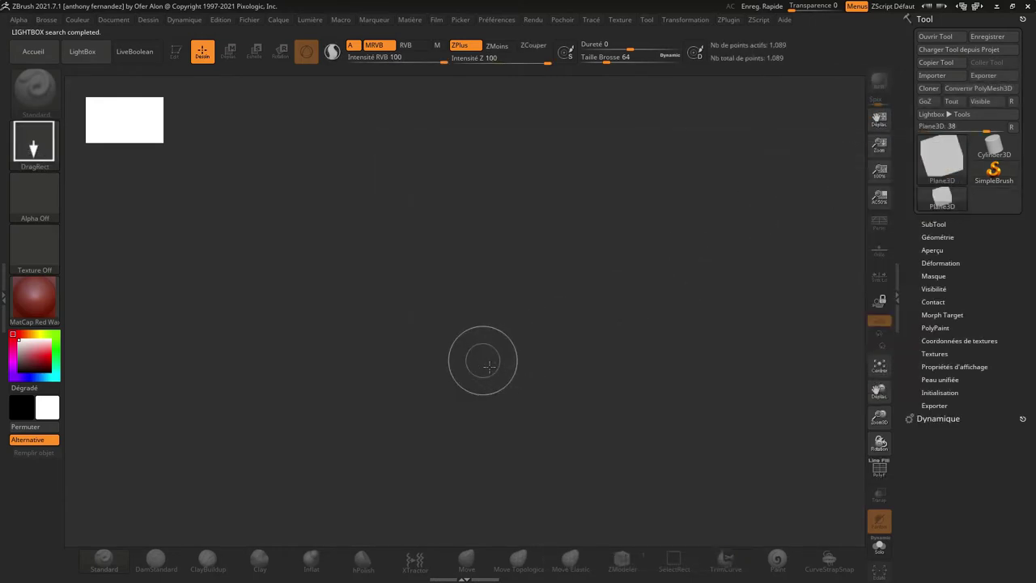
drag(489, 365, 483, 485)
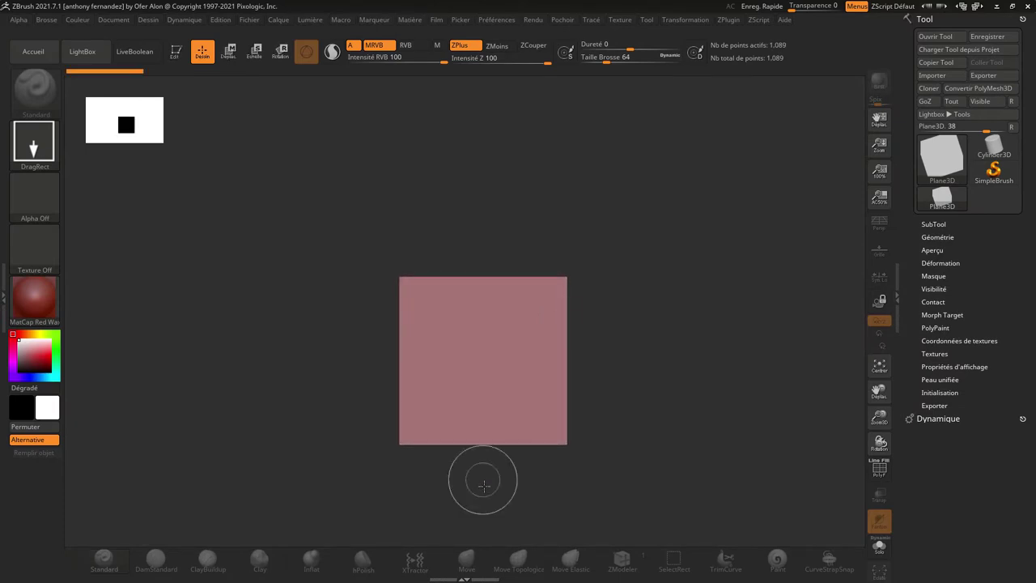
click(181, 58)
mouse_move(267, 226)
mouse_down()
mouse_move(351, 235)
mouse_move(283, 232)
mouse_up()
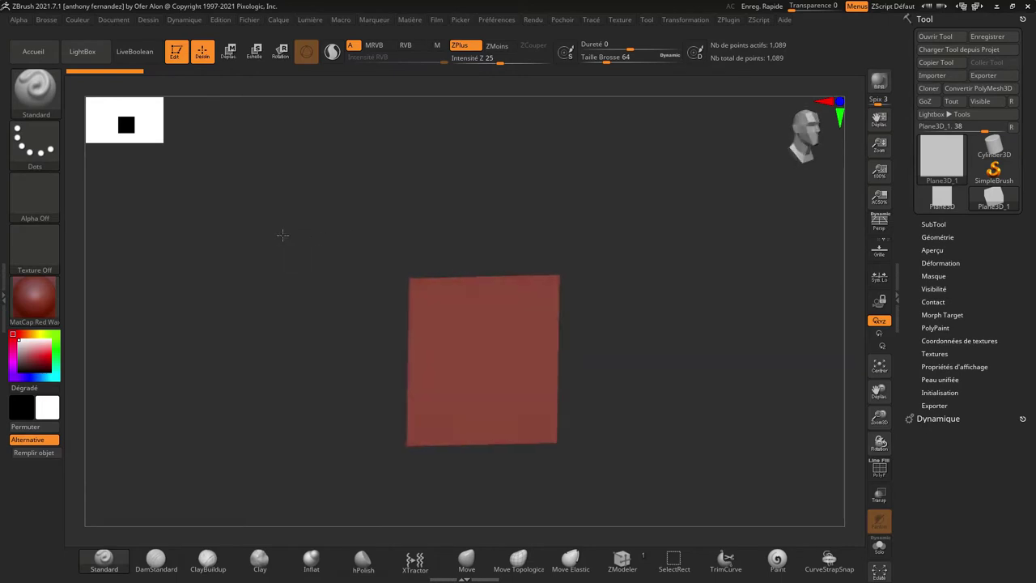
Step: Convert the plane to a PolyMesh3D, square it face-on, and show its PolyF wireframe enlarged
click(989, 94)
drag(711, 243, 696, 245)
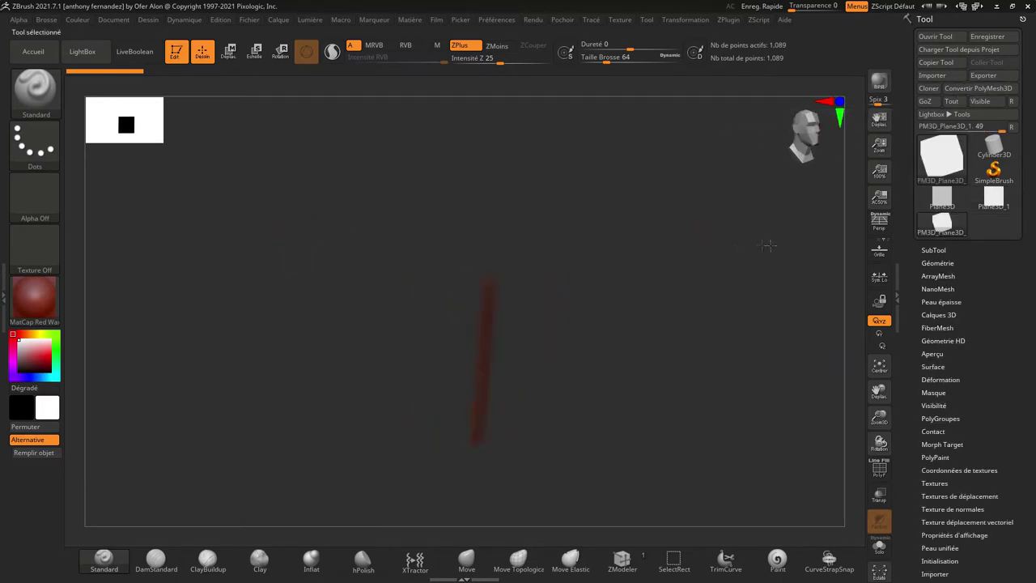
shift+drag(714, 316, 739, 302)
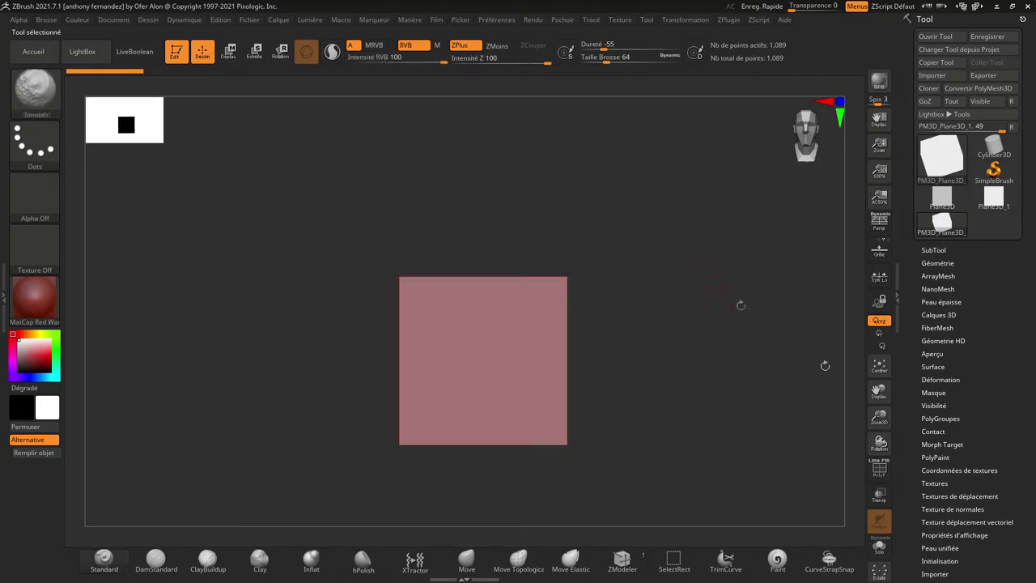
click(880, 470)
drag(878, 416, 879, 456)
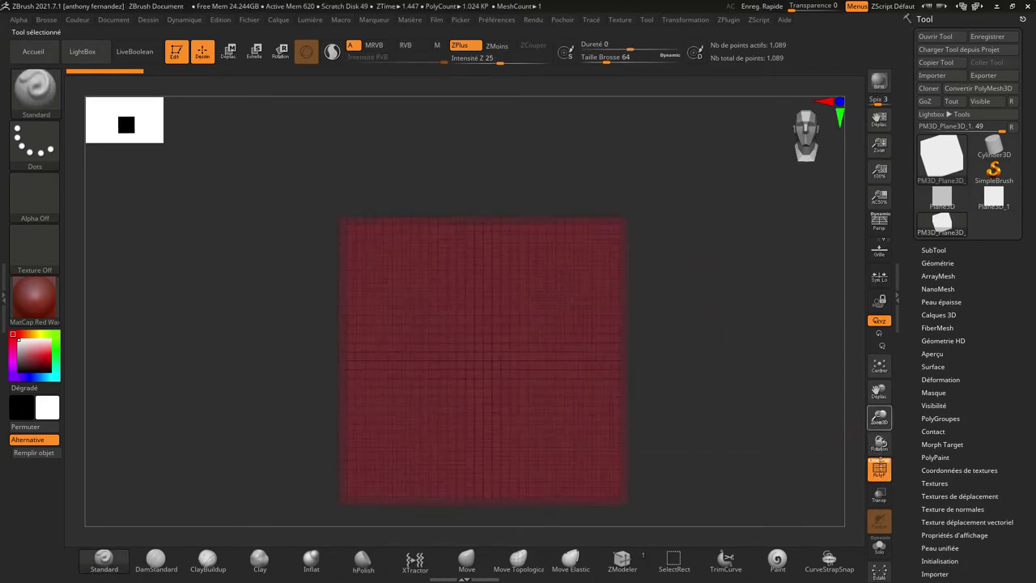
drag(879, 391, 792, 379)
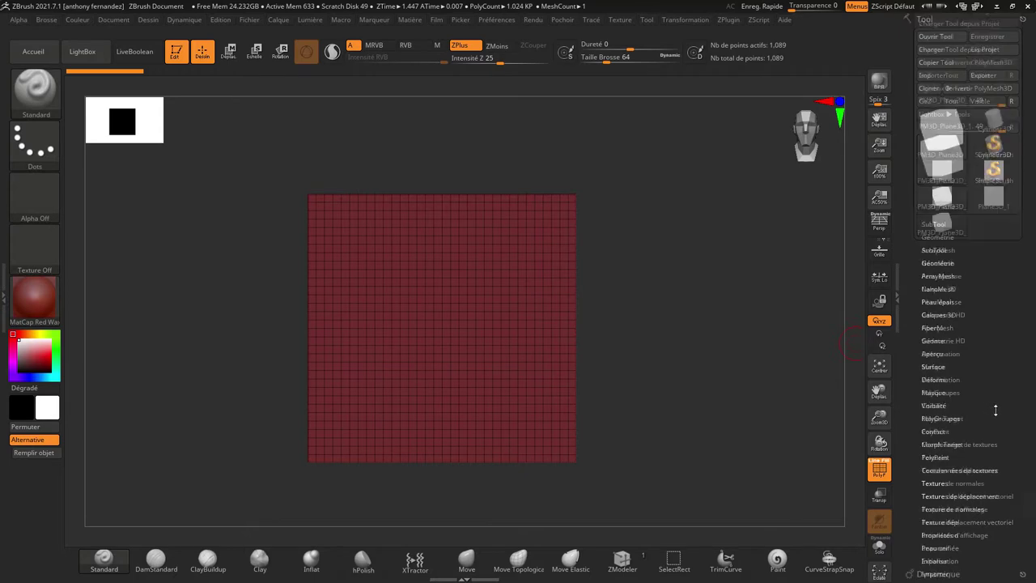
scroll(995, 409, down, 3)
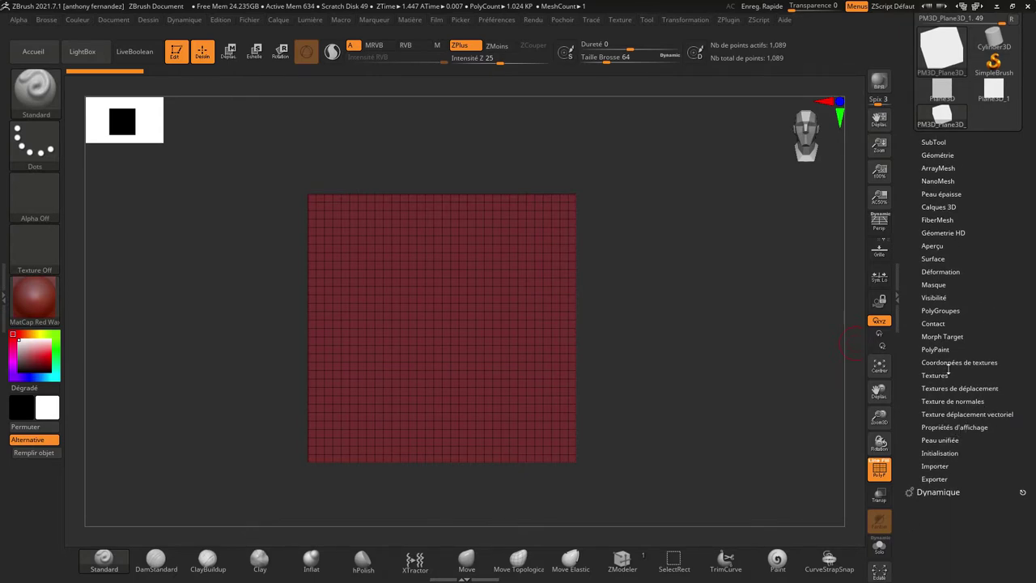
Step: Apply UV Planaire to the plane, set Bosselage to 0, and check the layout with Morph UV
click(948, 365)
text(4)
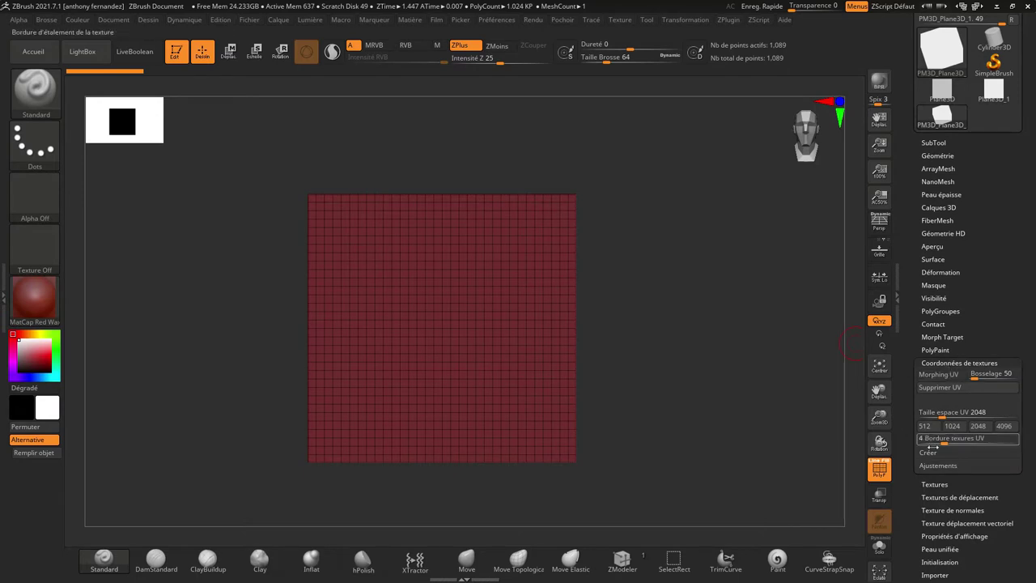
click(928, 453)
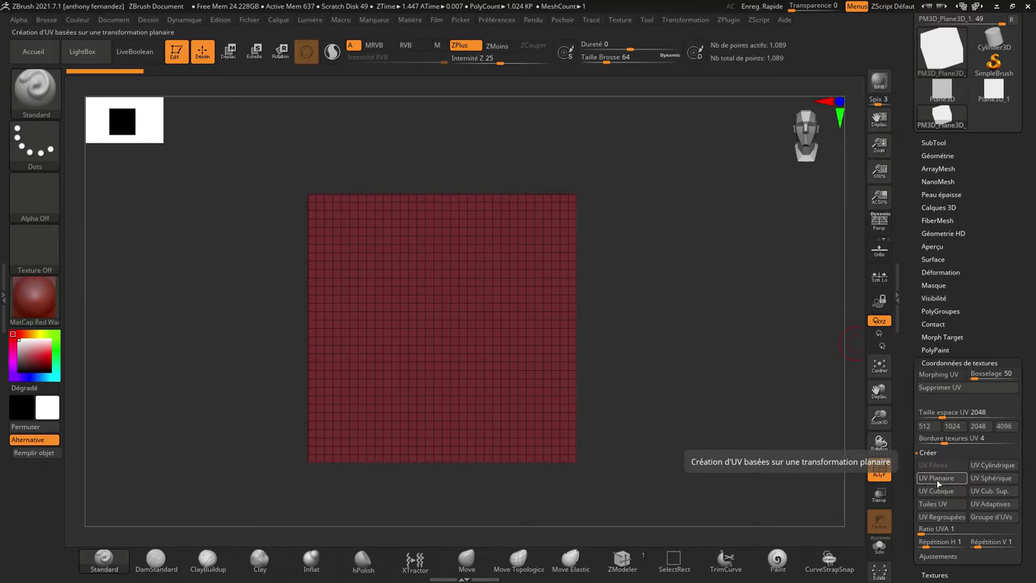
click(937, 483)
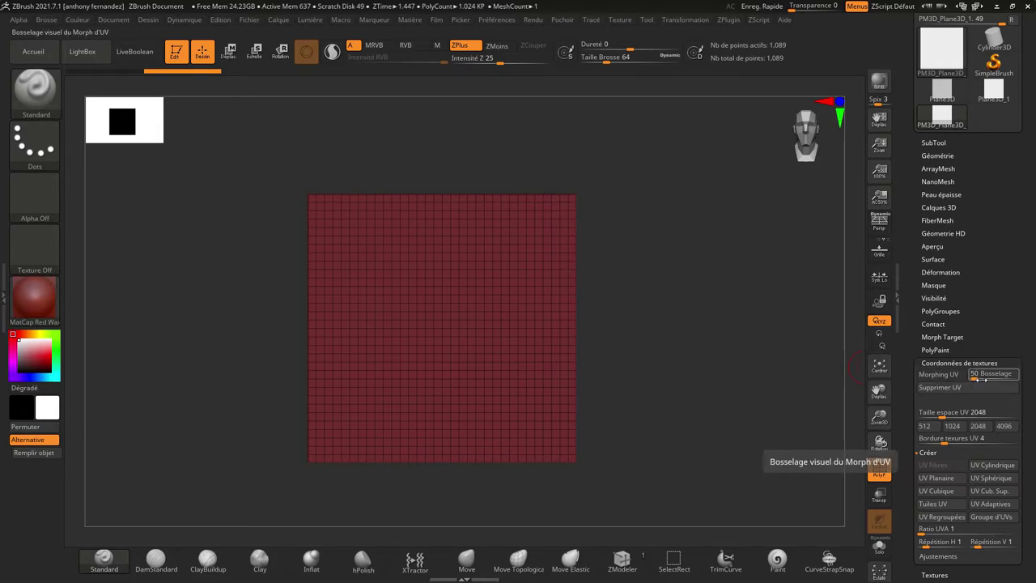
drag(981, 379, 970, 378)
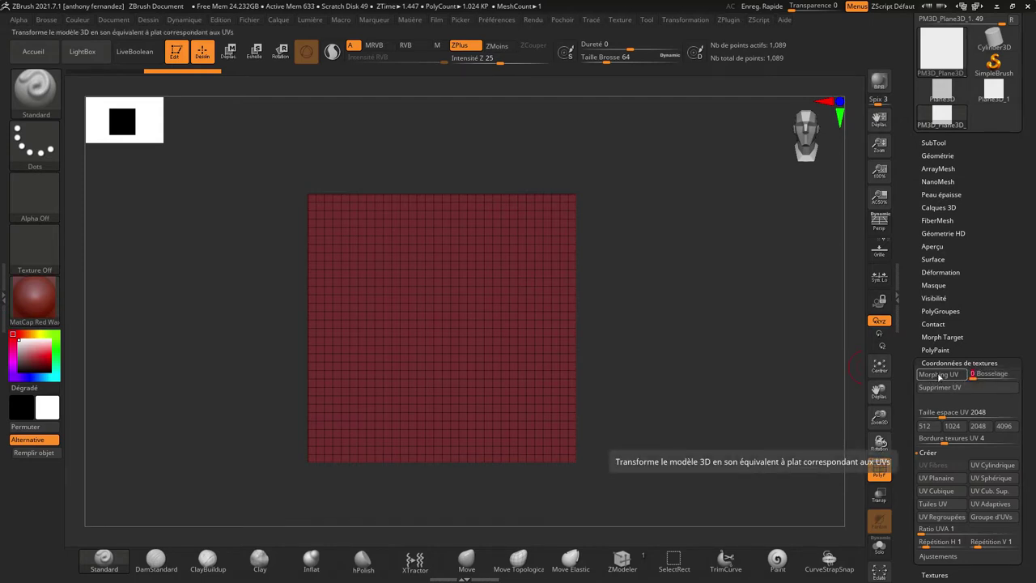
click(939, 375)
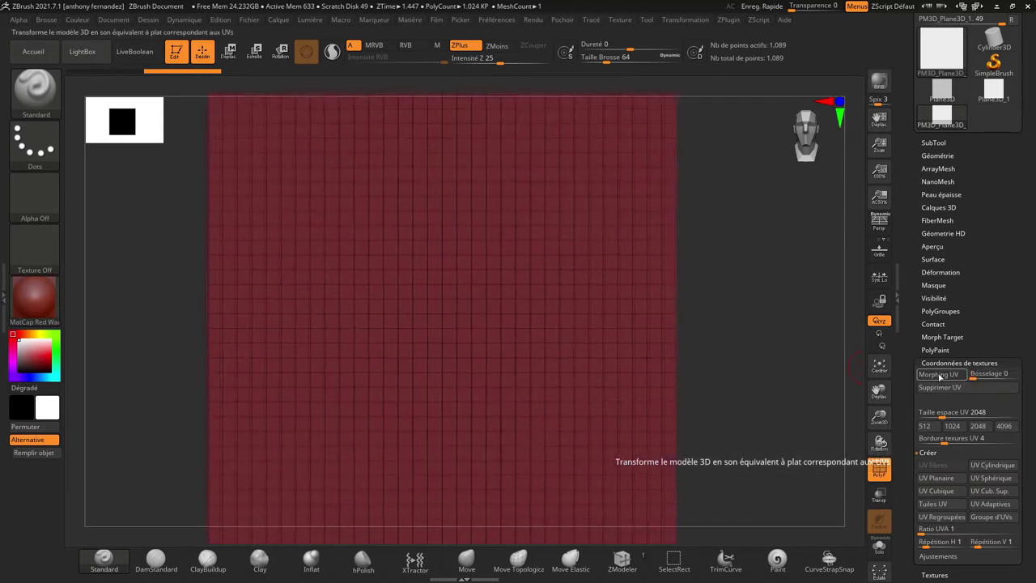
click(931, 376)
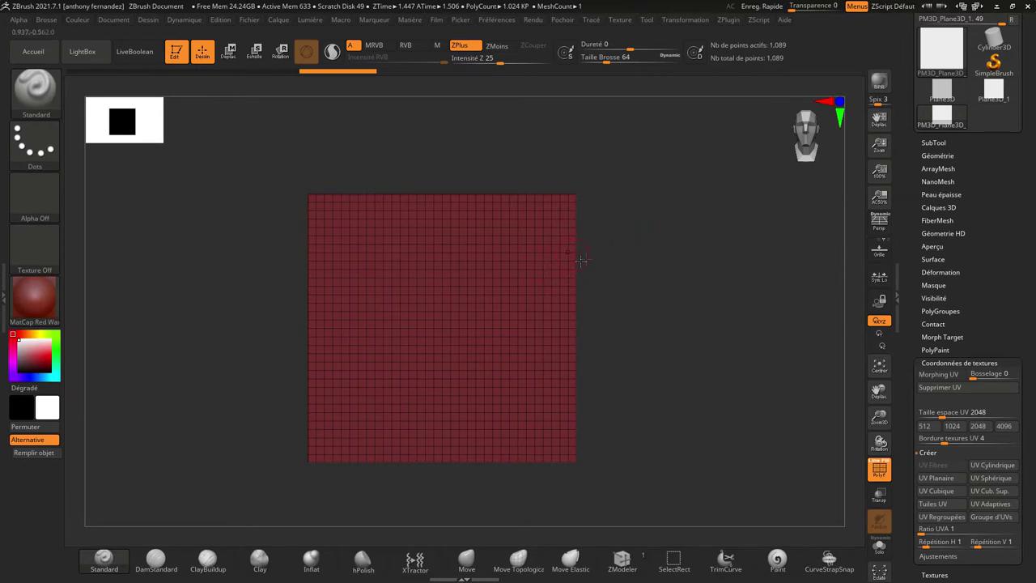
drag(995, 206, 1018, 305)
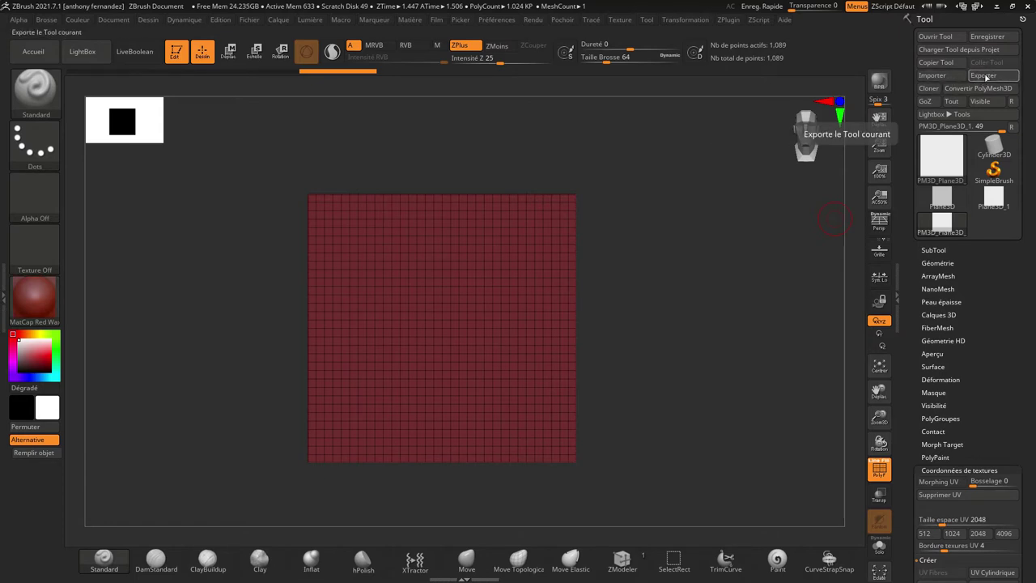
Step: Export the plane as the OBJ file TEXTURE THIEF and minimize ZBrush
click(985, 76)
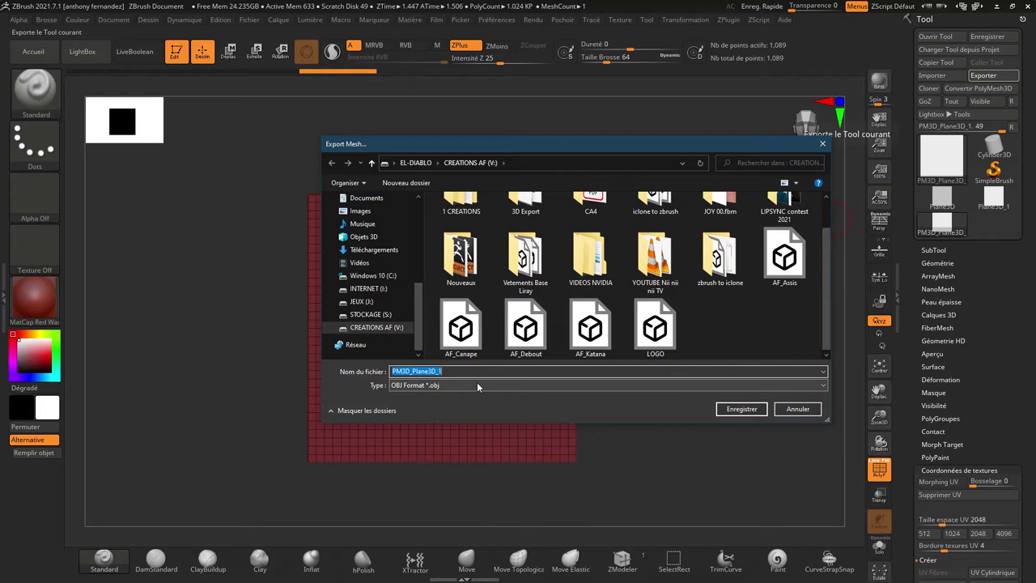
text(TEXTURE THIEF)
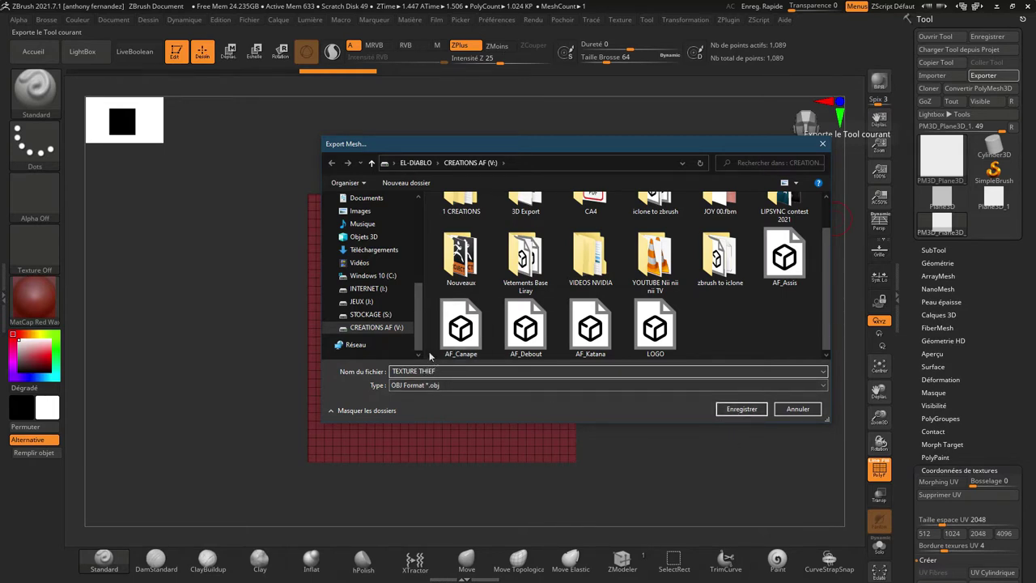
click(738, 412)
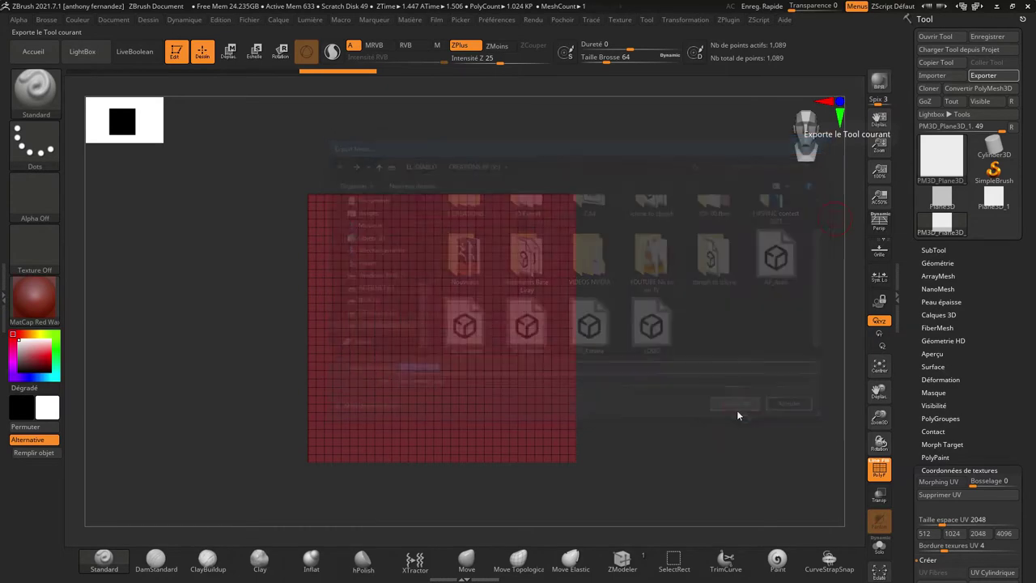
click(997, 5)
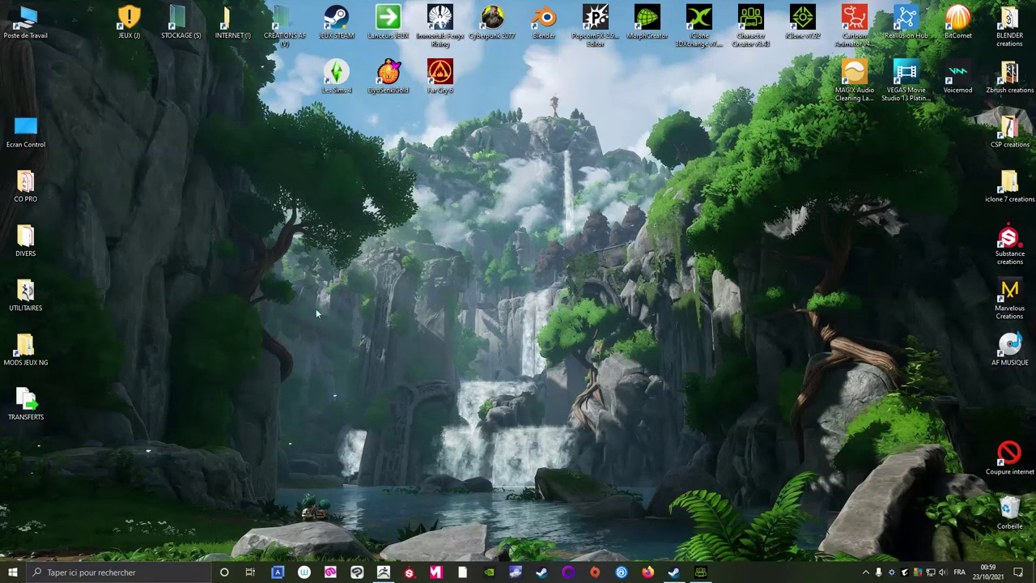
Step: Start Substance Painter and create a new project from the TEXTURE THIEF.obj mesh
click(409, 572)
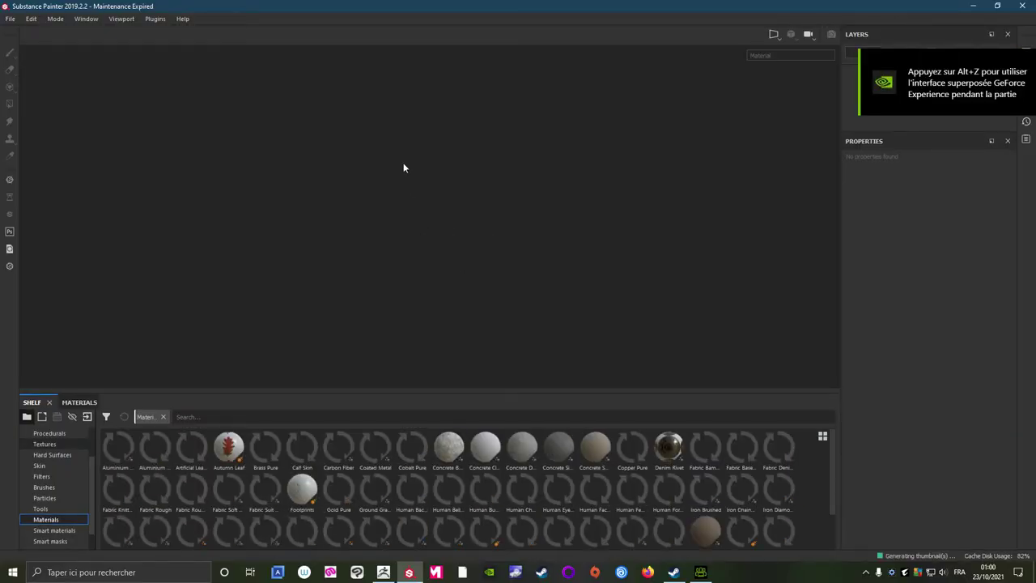
click(9, 19)
click(18, 31)
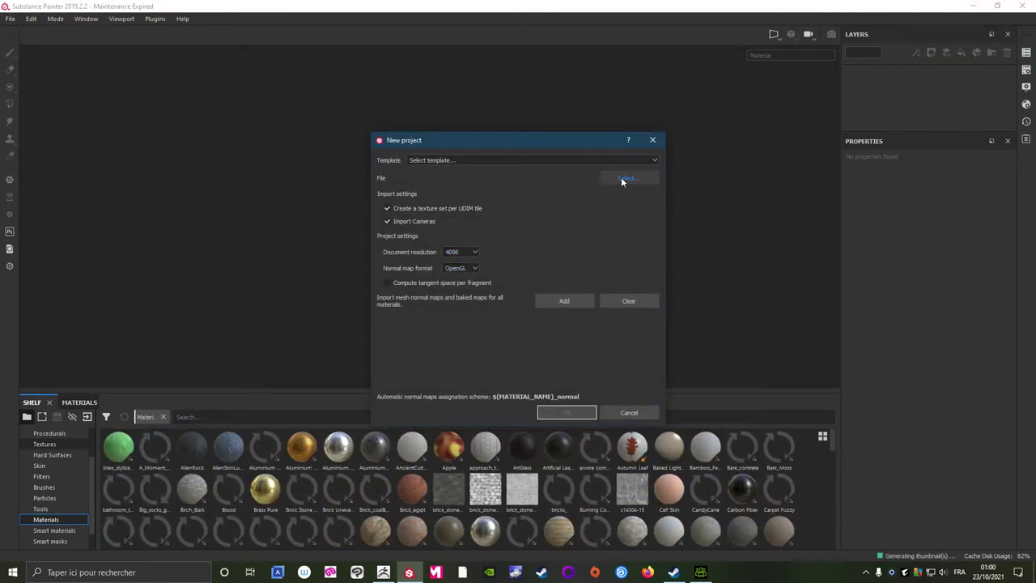
click(623, 177)
scroll(708, 335, down, 1)
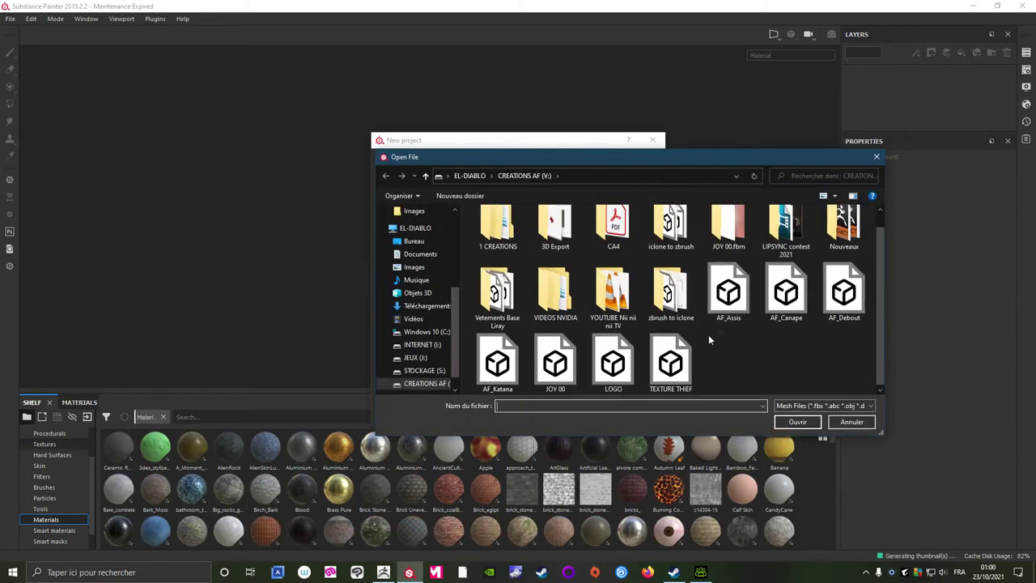
click(673, 377)
click(796, 421)
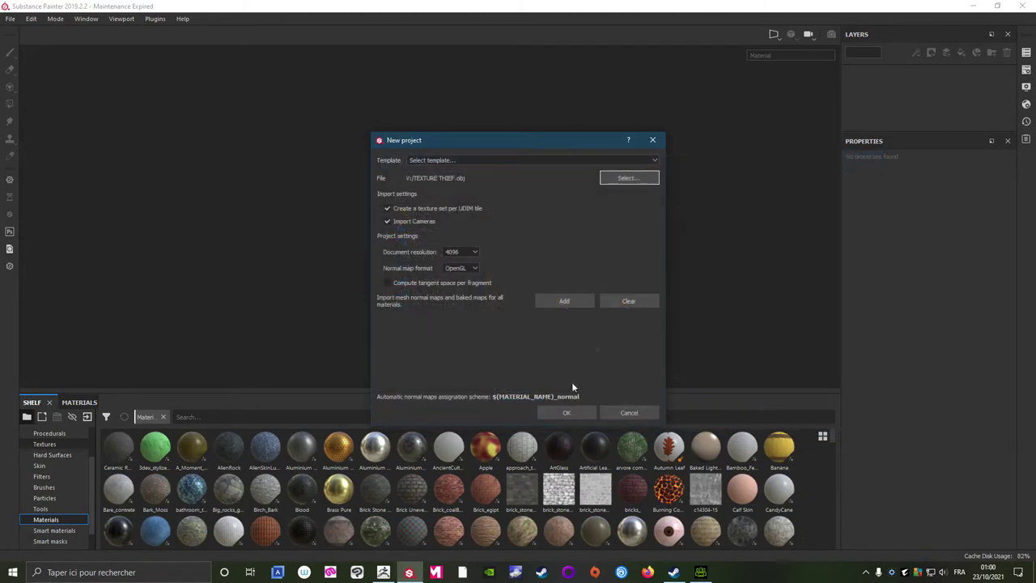
click(563, 413)
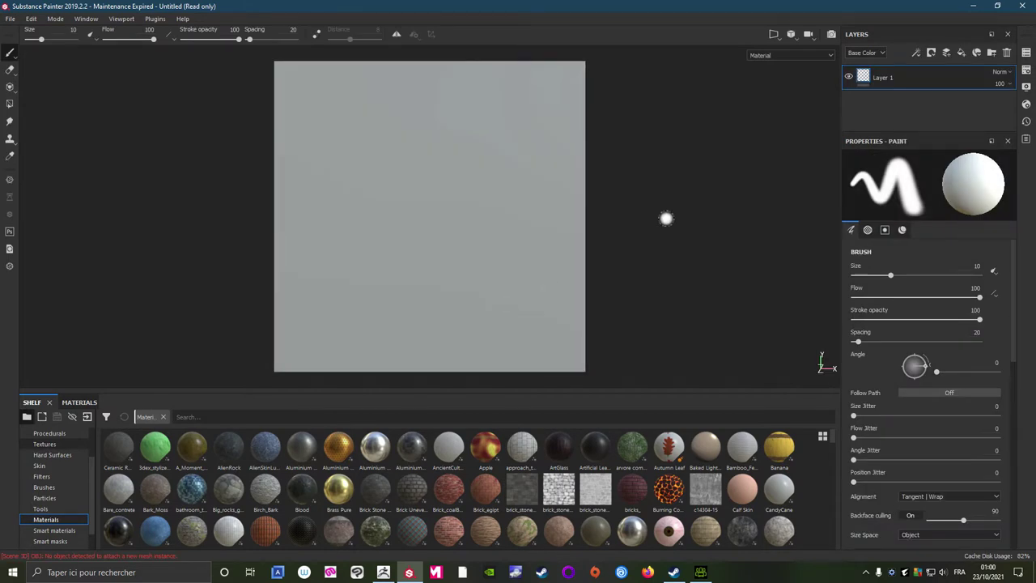
Step: Scroll the Shelf's Materials past Lava Cracked Metal to preview macro_hull
mouse_move(666, 219)
alt+mouse_down()
mouse_move(645, 234)
mouse_move(380, 224)
mouse_move(675, 232)
alt+mouse_up()
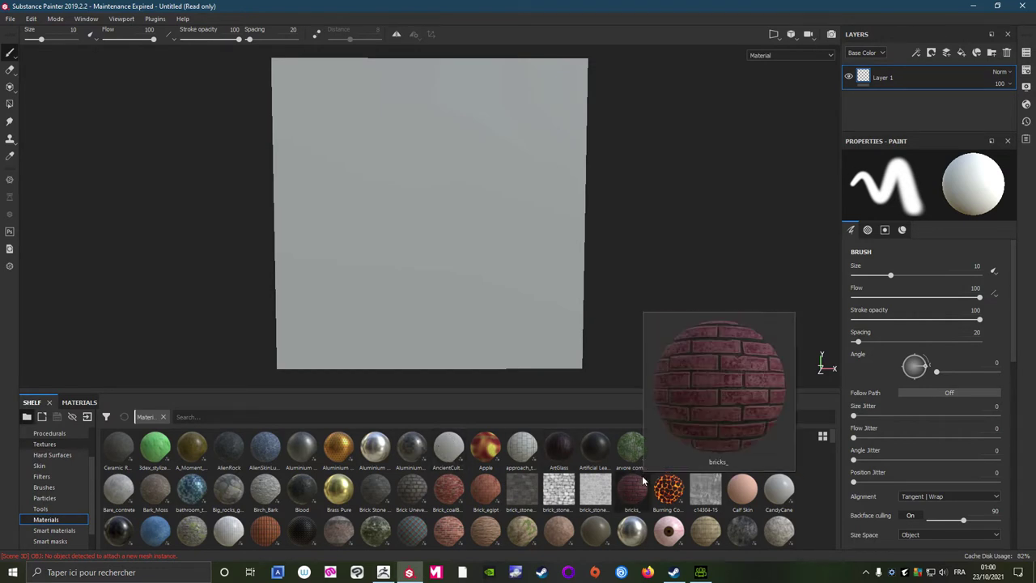
scroll(383, 437, down, 3)
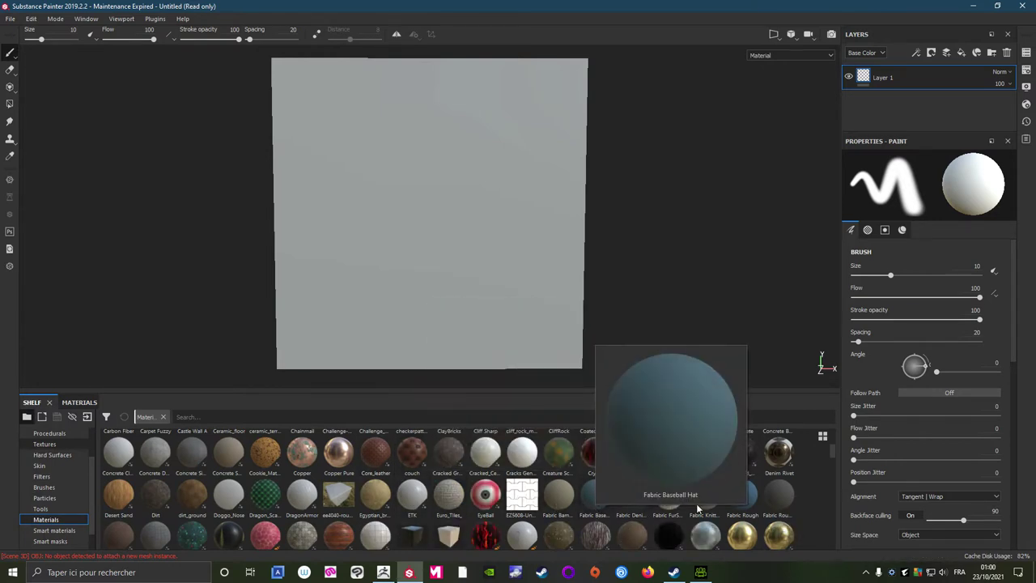
scroll(522, 495, down, 3)
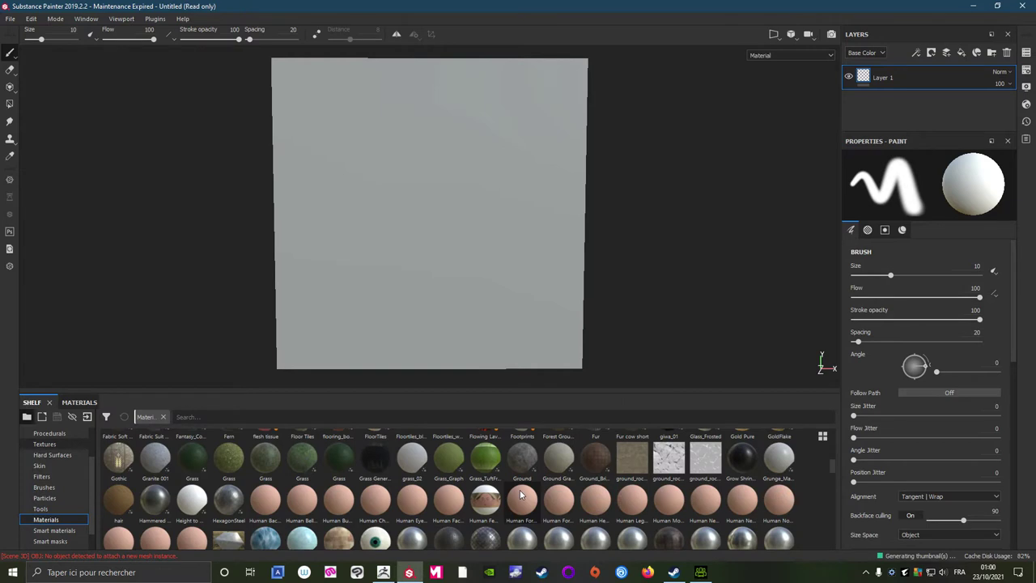
mouse_move(595, 459)
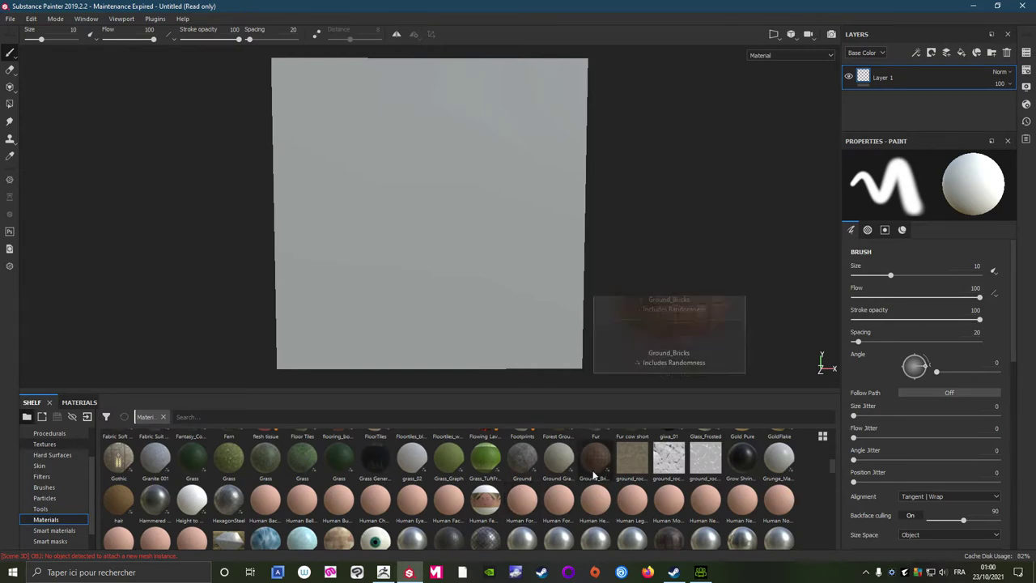
scroll(419, 490, down, 2)
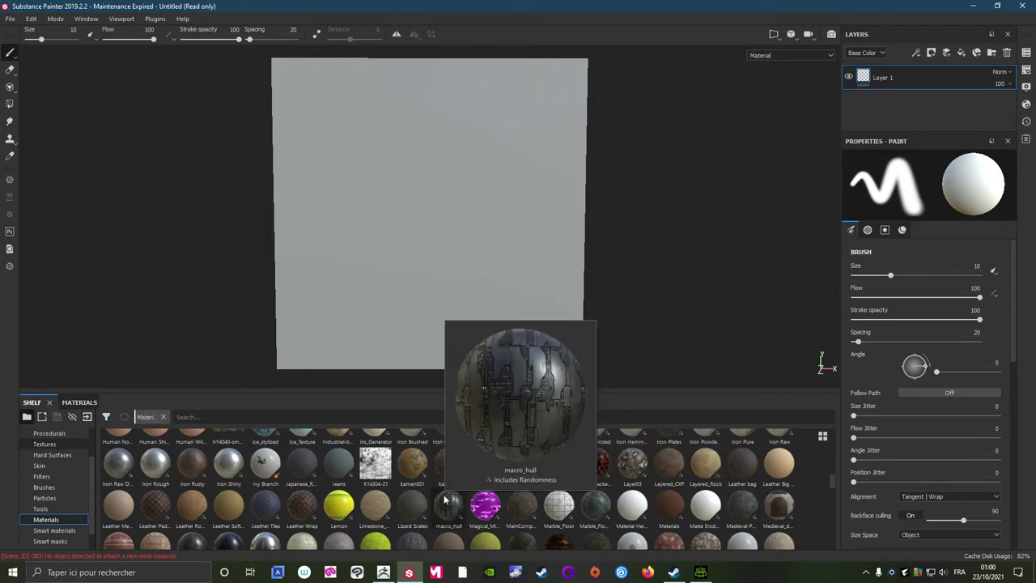
Step: Drop macro_hull onto the plane as a fill layer and orbit to inspect the hull panels
mouse_move(449, 504)
mouse_down()
mouse_move(466, 229)
mouse_move(447, 206)
mouse_up()
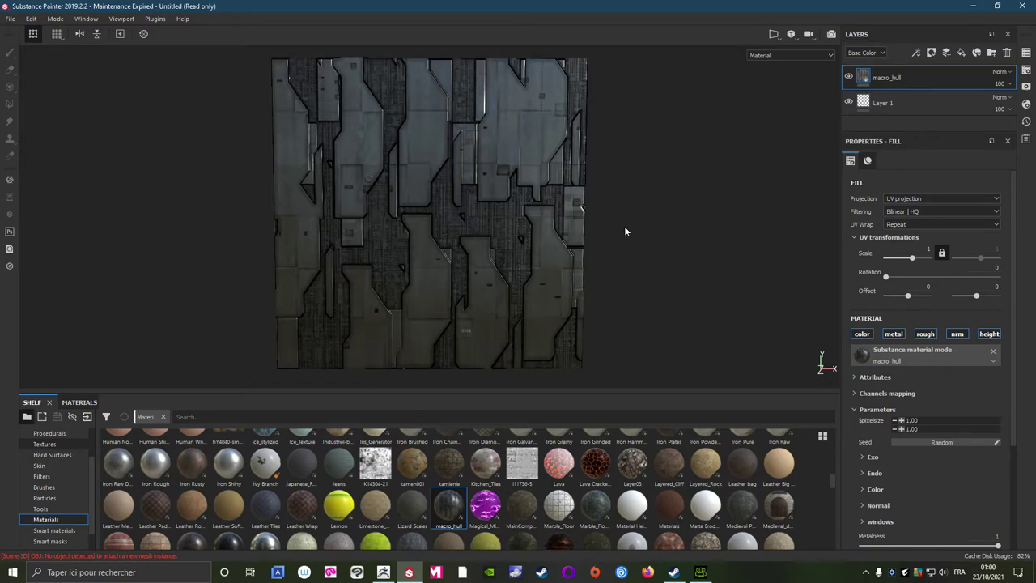
alt+drag(631, 225, 677, 238)
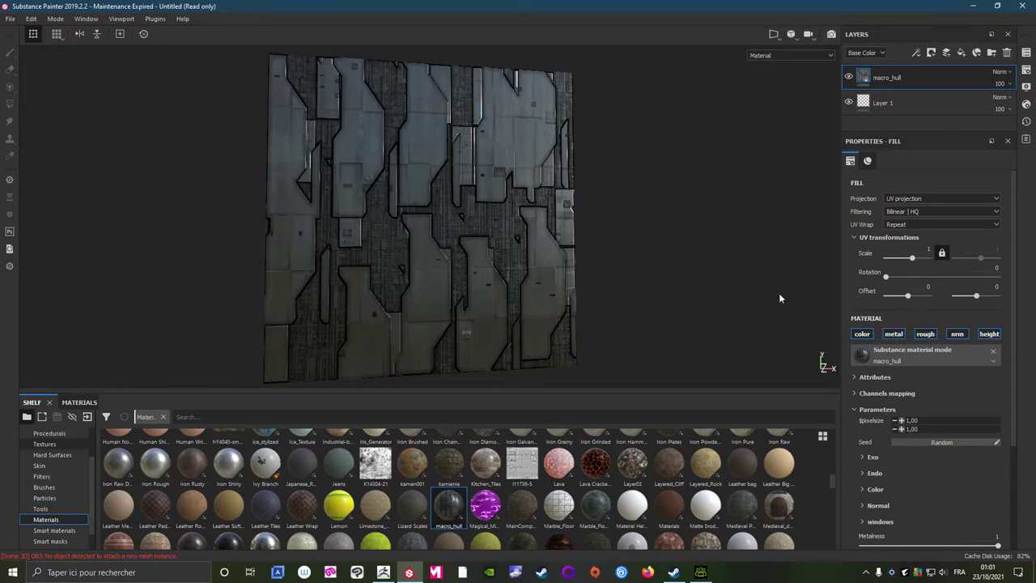
mouse_move(779, 298)
alt+mouse_down()
mouse_move(763, 296)
mouse_move(756, 273)
mouse_move(747, 290)
alt+mouse_up()
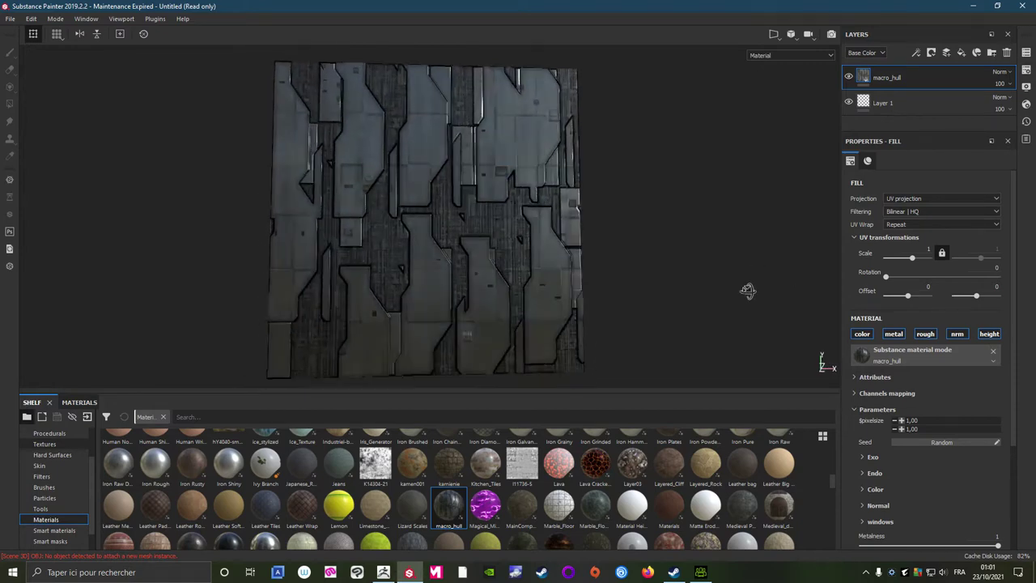
click(10, 22)
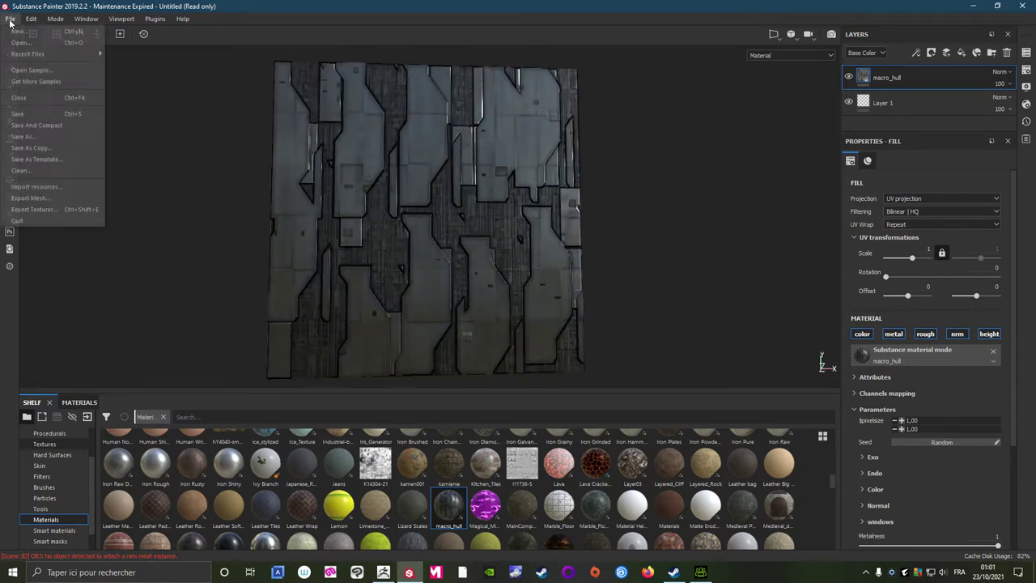
click(22, 136)
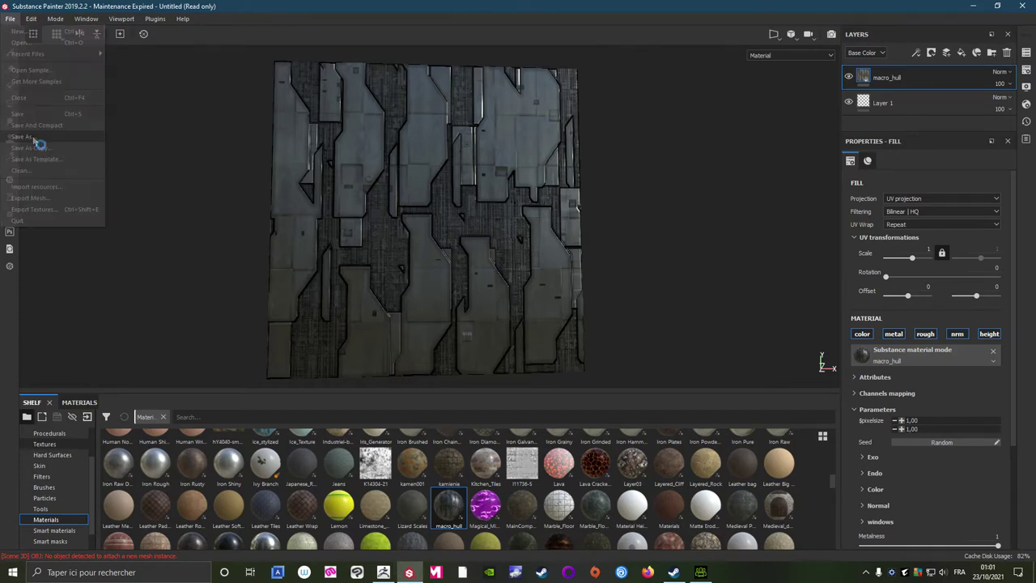
scroll(503, 139, down, 2)
scroll(502, 139, down, 3)
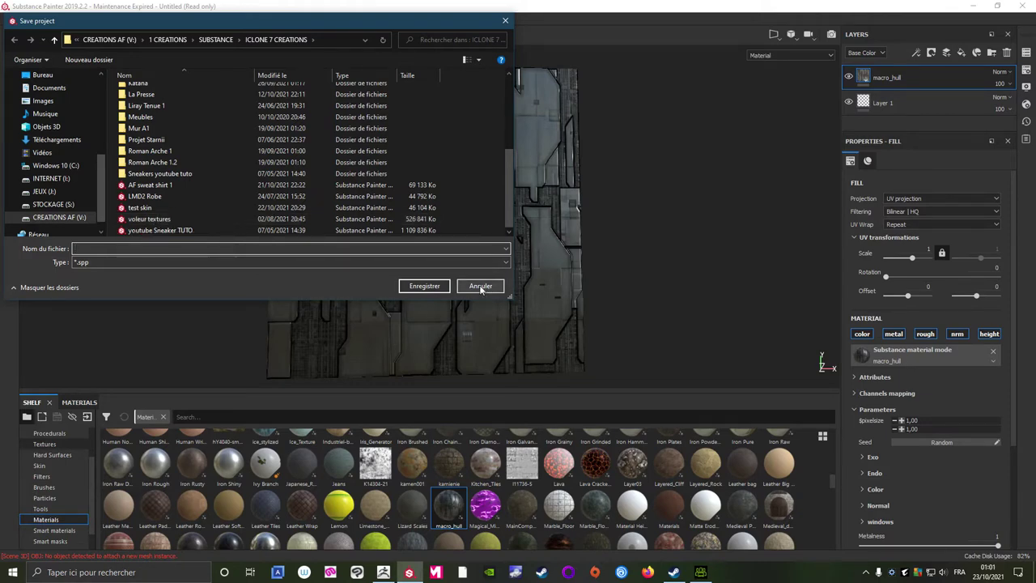
click(480, 288)
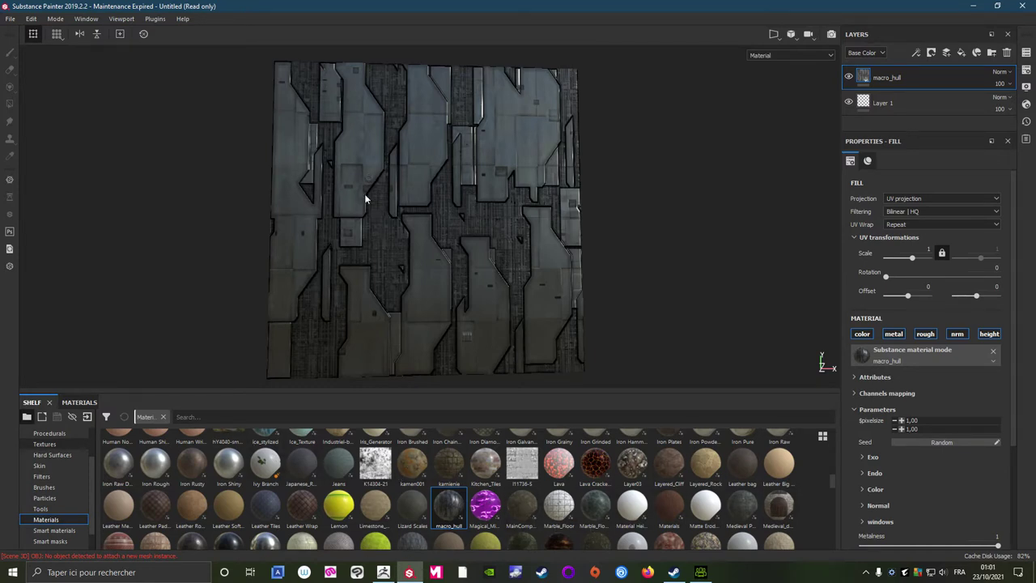
click(10, 20)
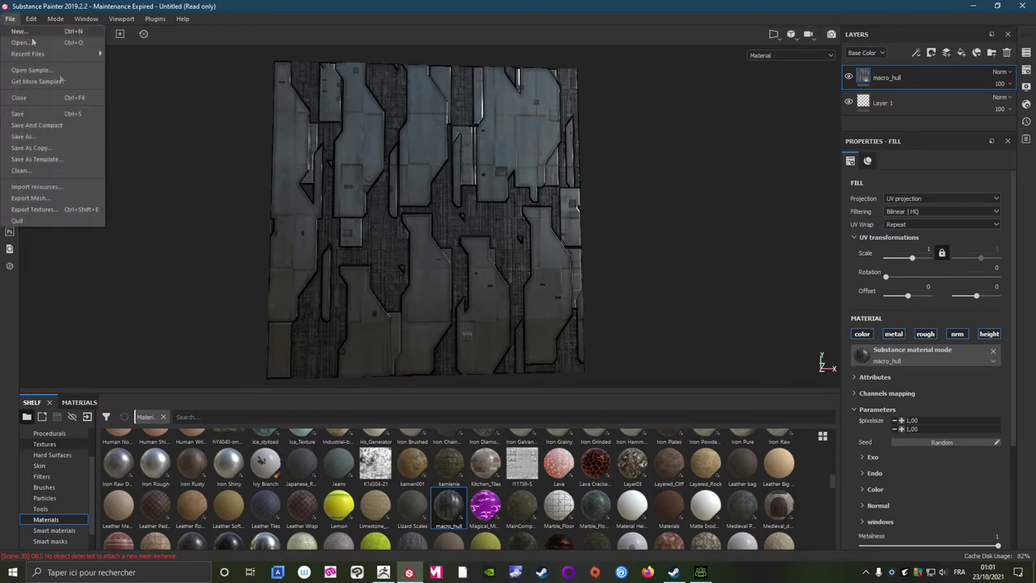
Step: Export the 1001 texture set as 8-bit PNG maps at 4096x4096 and open the output folder
click(45, 211)
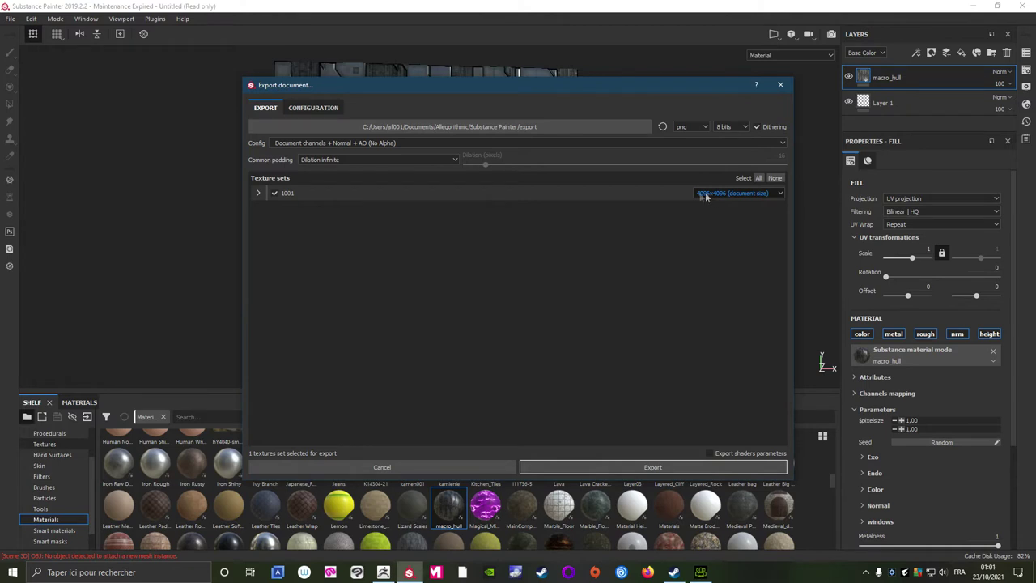
click(591, 468)
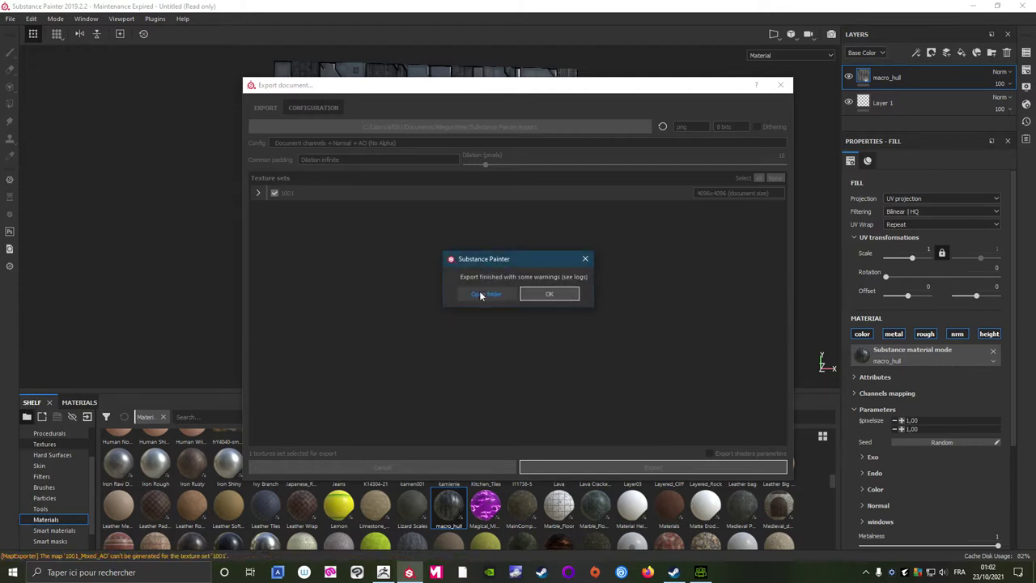
click(477, 294)
Step: Create a new folder named Macro Hull in the export folder
mouse_move(552, 11)
mouse_down()
mouse_move(731, 160)
mouse_move(700, 107)
mouse_up()
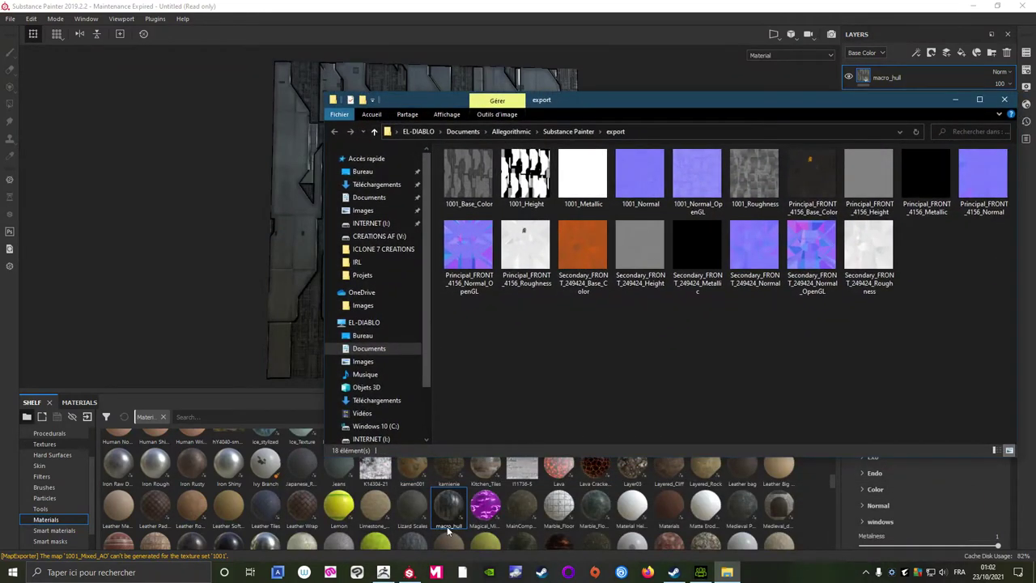
right_click(543, 336)
mouse_move(431, 467)
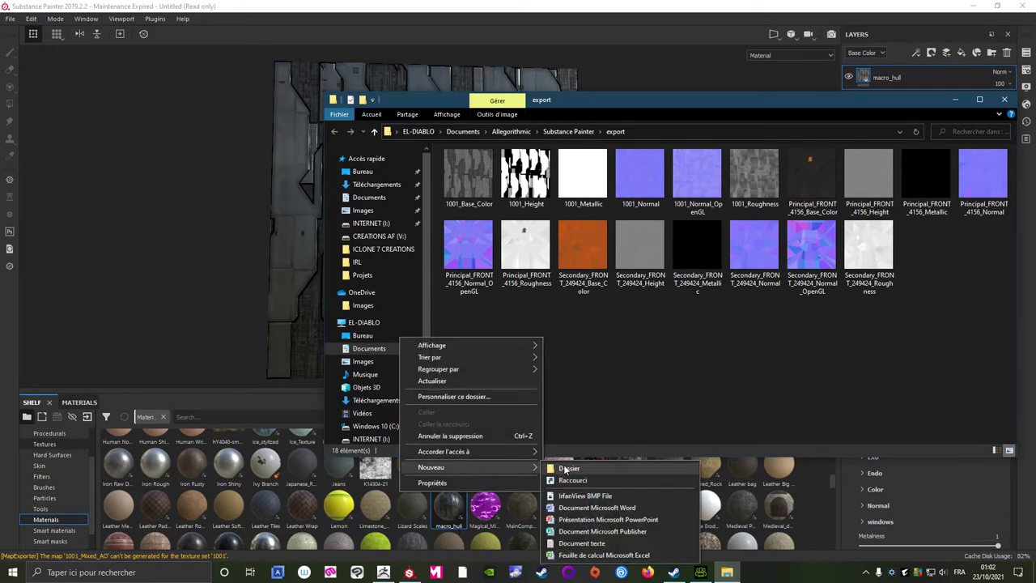
click(565, 469)
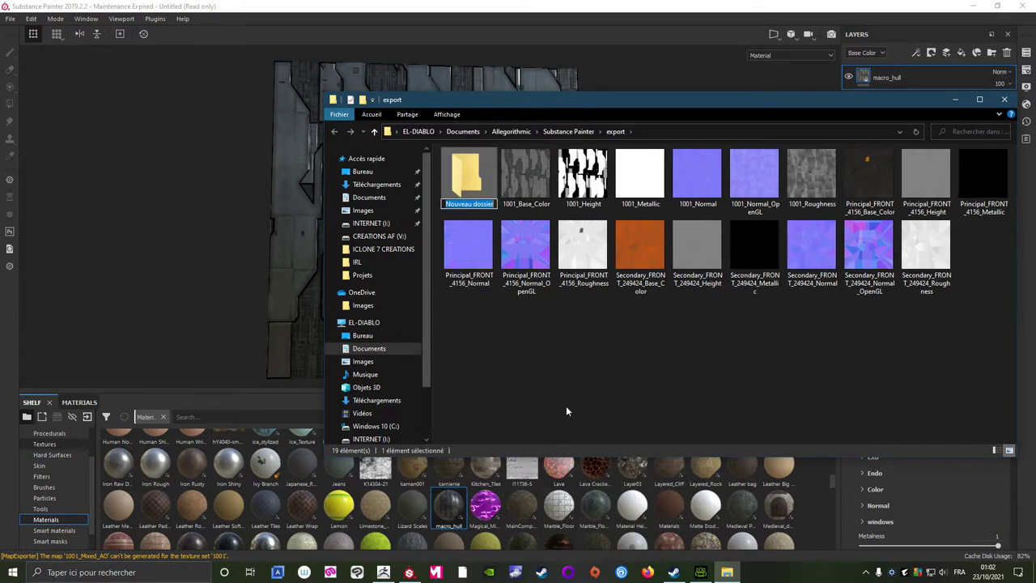
text(Ma)
text(cro Hu)
text(ll)
key(Return)
click(567, 411)
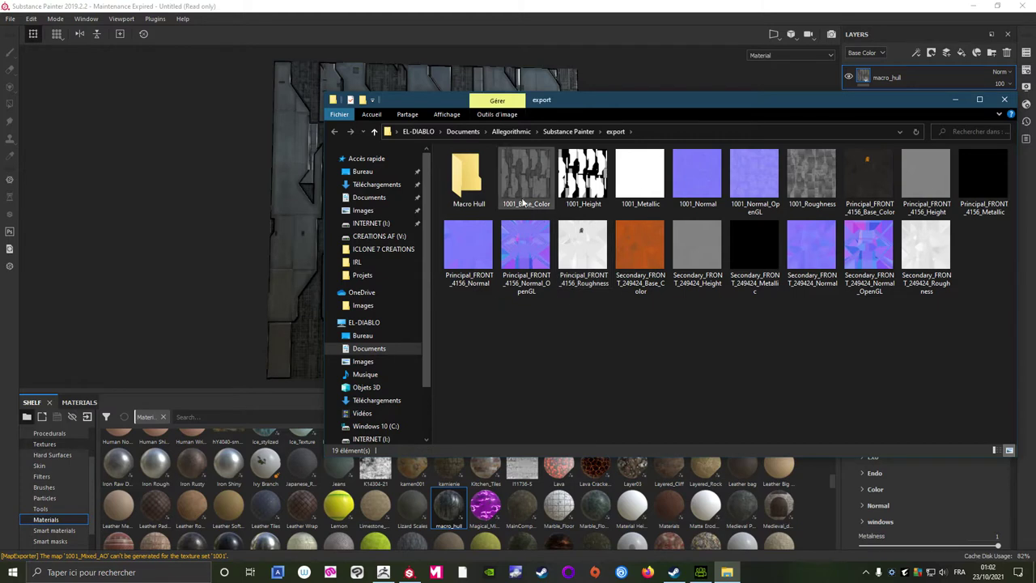
Step: Move the six 1001 maps (Base_Color, Height, Metallic, Normal, Normal_OpenGL, Roughness) into Macro Hull
click(534, 174)
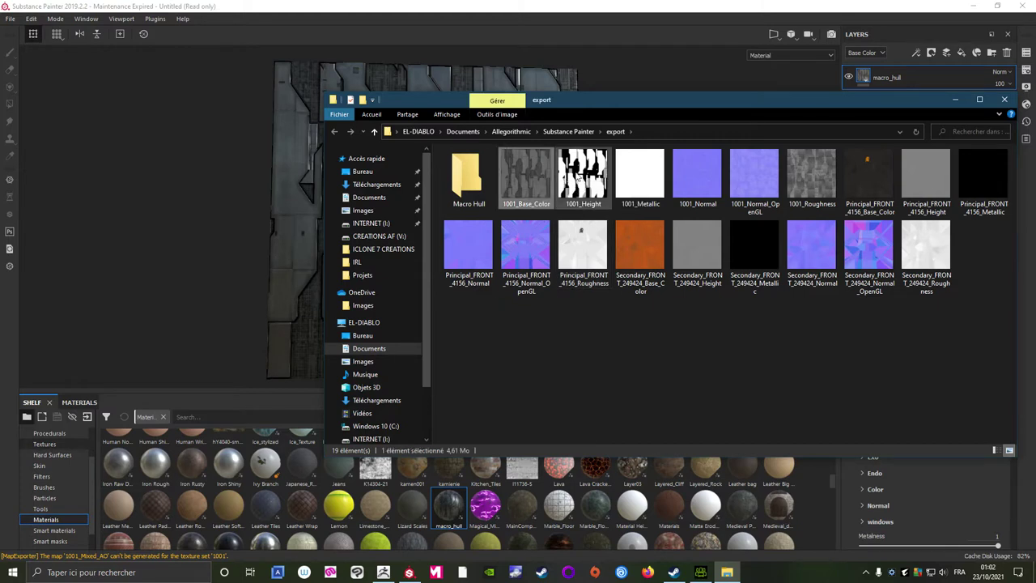
ctrl+click(581, 174)
ctrl+click(625, 177)
ctrl+click(679, 170)
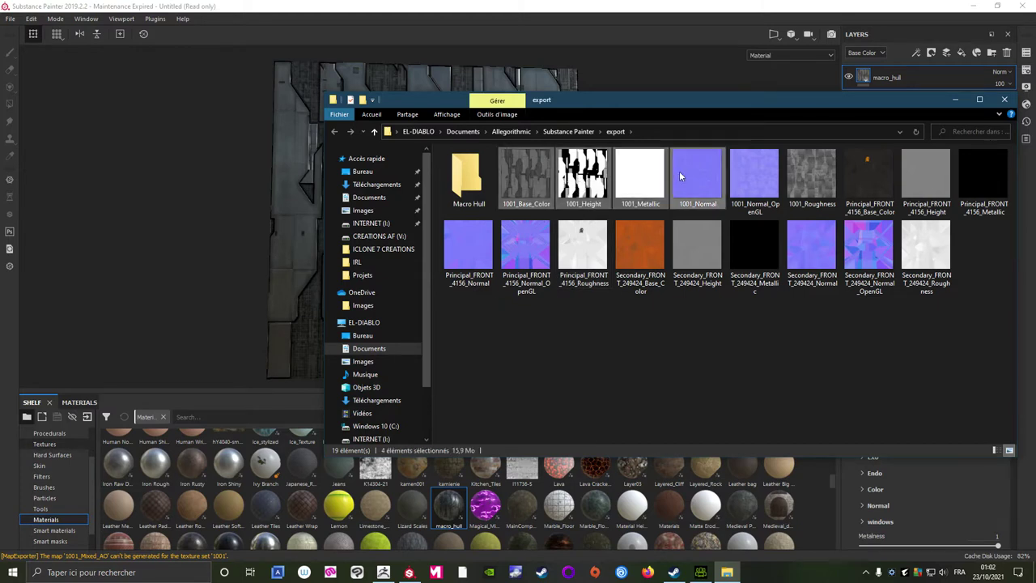
ctrl+click(751, 172)
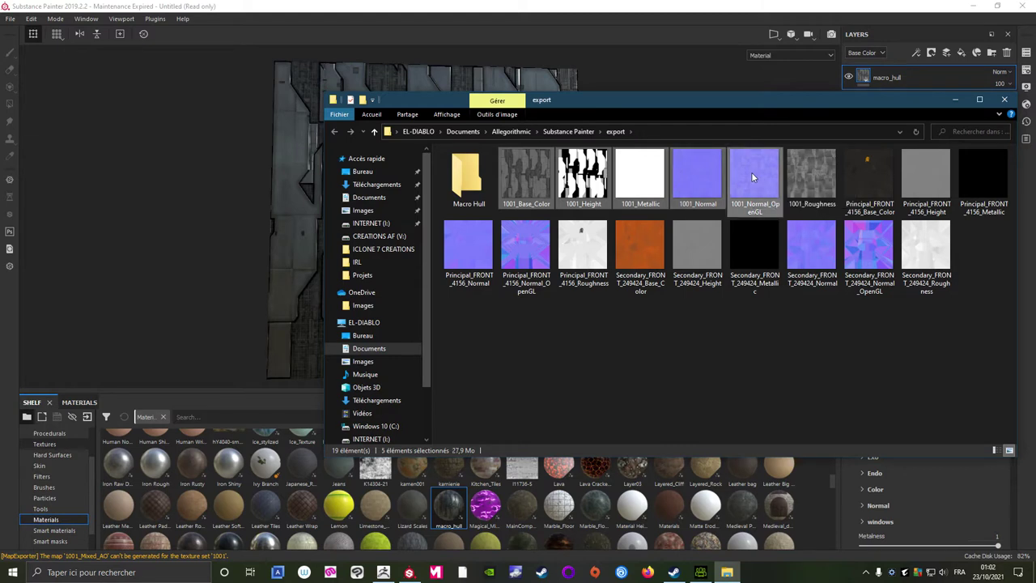
ctrl+click(803, 173)
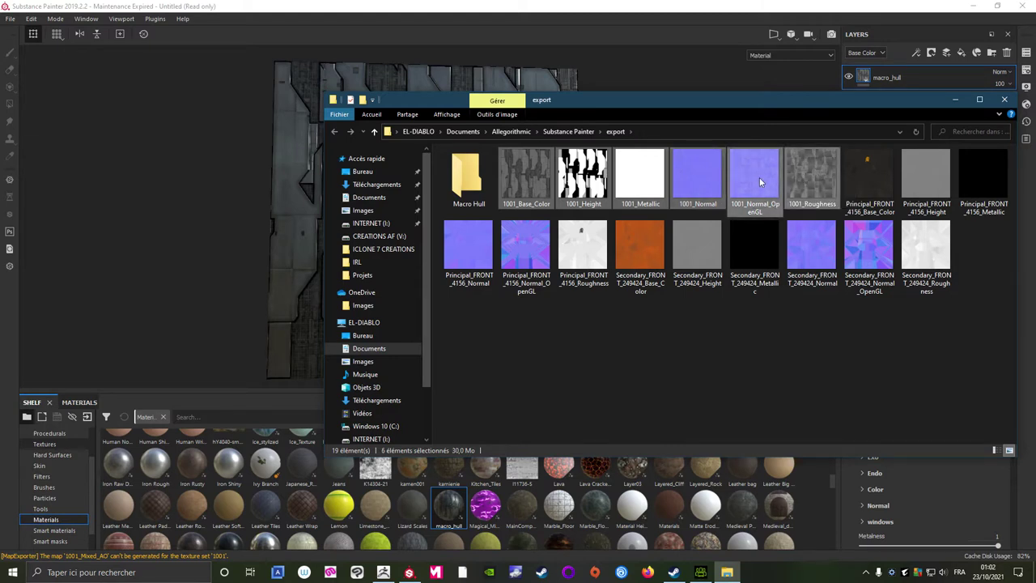
drag(641, 179, 474, 187)
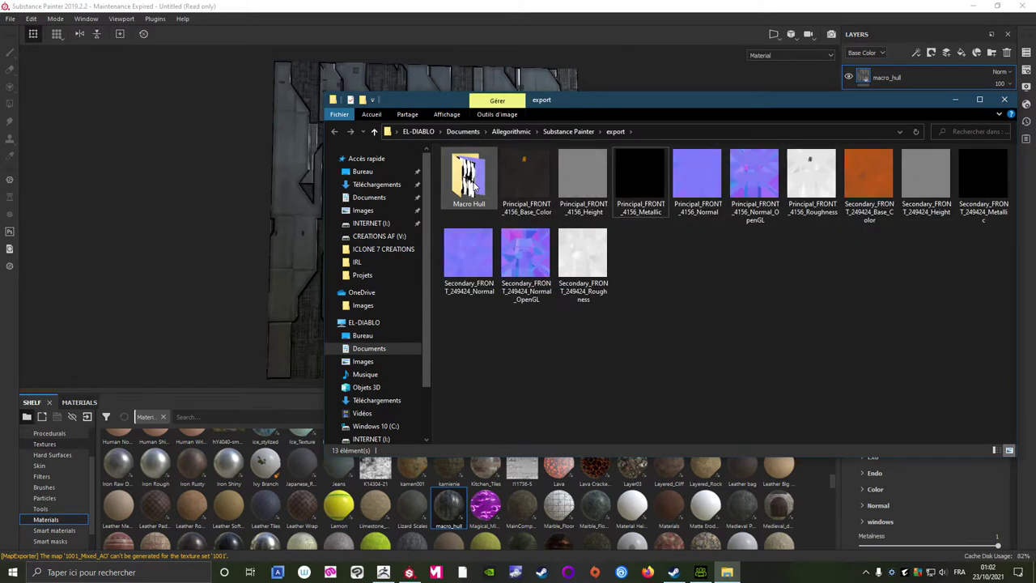
drag(890, 102, 766, 315)
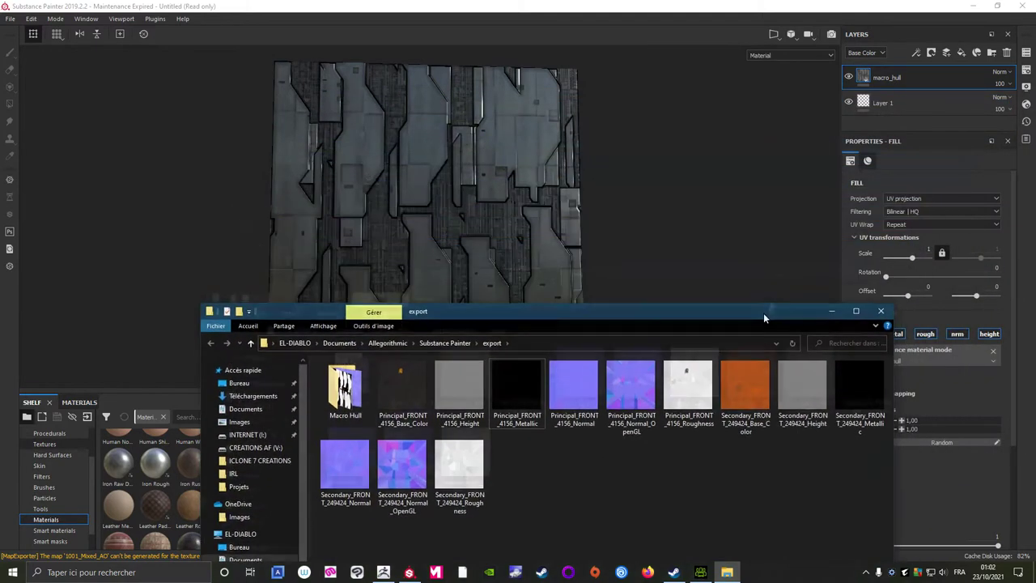
Step: Close Substance Painter, discarding the unsaved project
click(1021, 7)
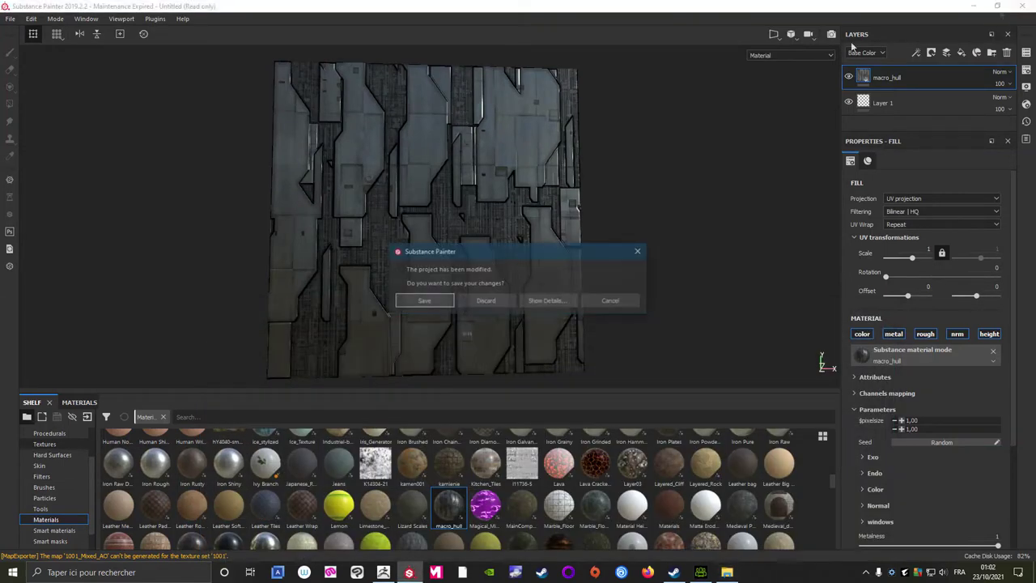
click(486, 301)
drag(534, 326, 515, 224)
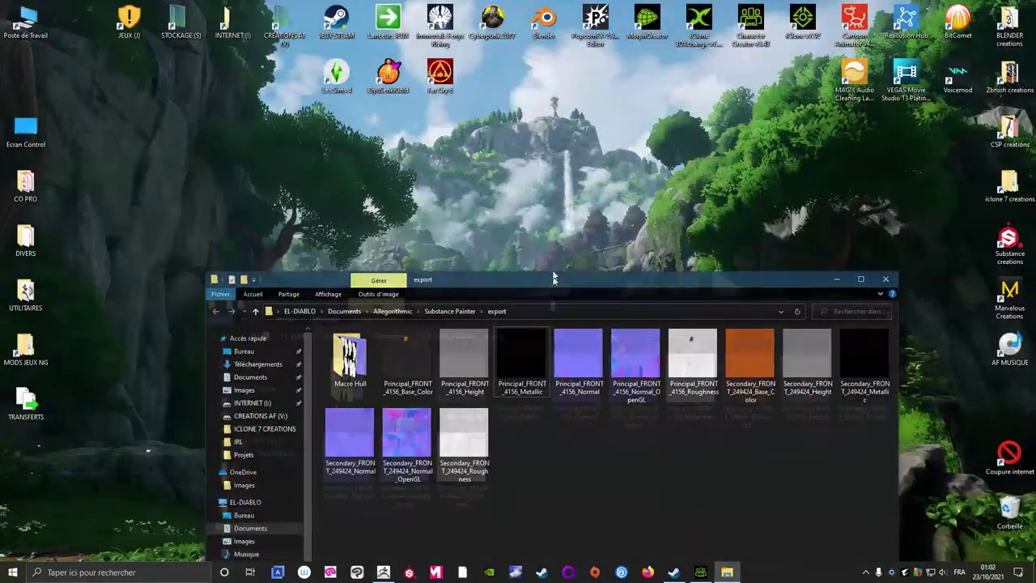
Step: In Character Creator 3, dress the character in AF Sweat Shirt 1 from Custom content
click(700, 572)
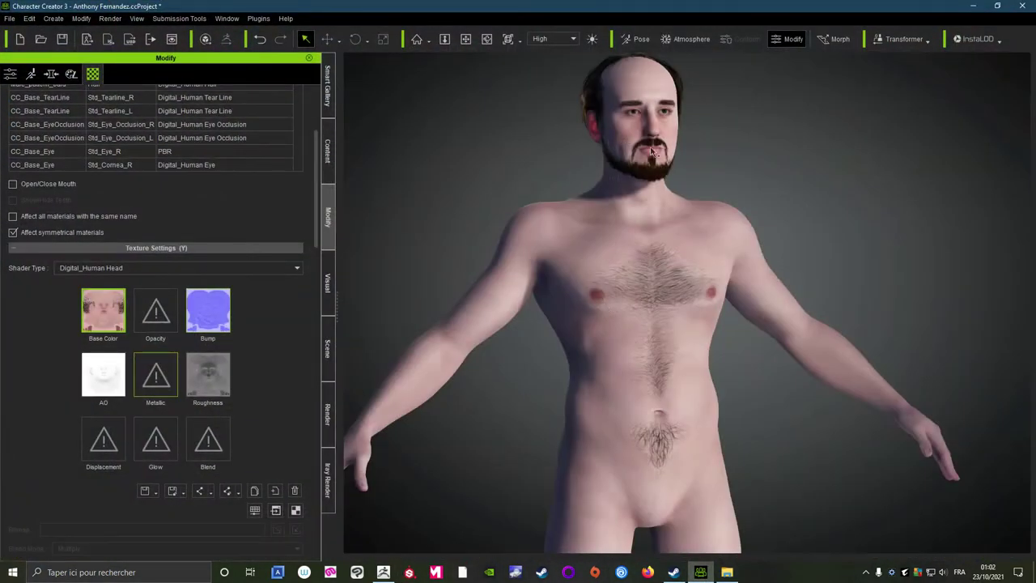
click(328, 150)
mouse_move(196, 227)
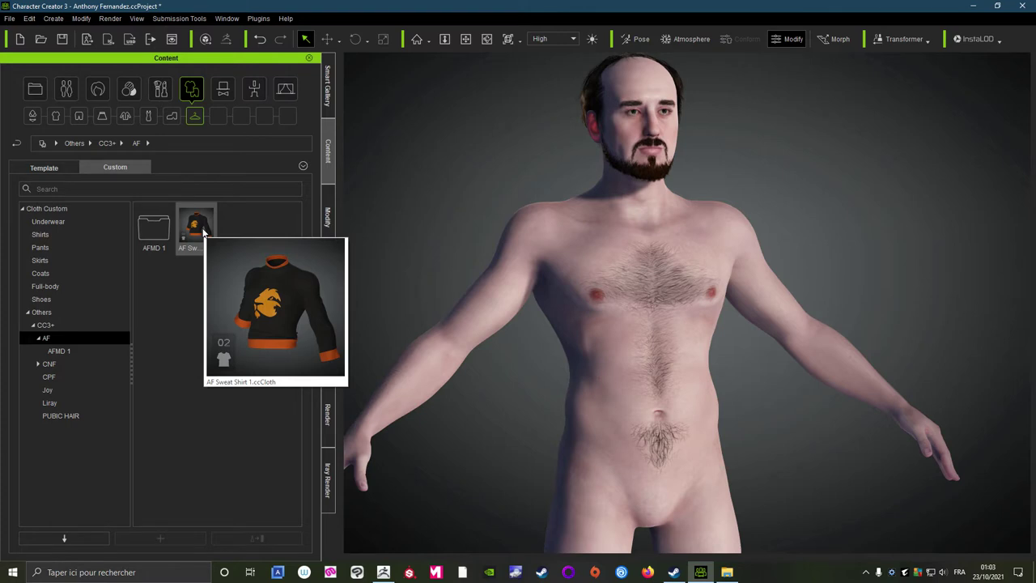
double_click(197, 226)
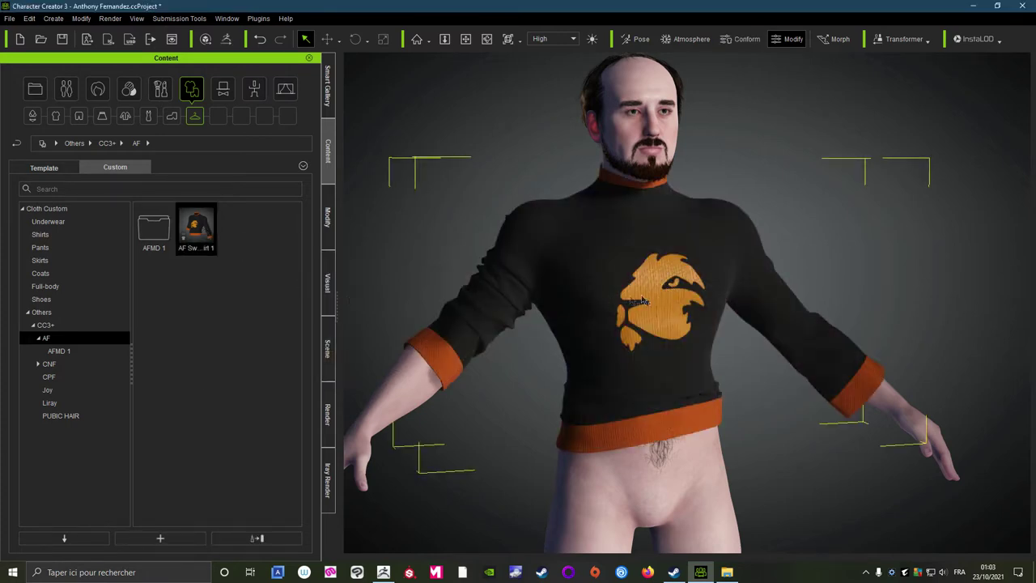
mouse_move(643, 301)
right_down()
mouse_move(1022, 334)
mouse_move(558, 305)
right_up()
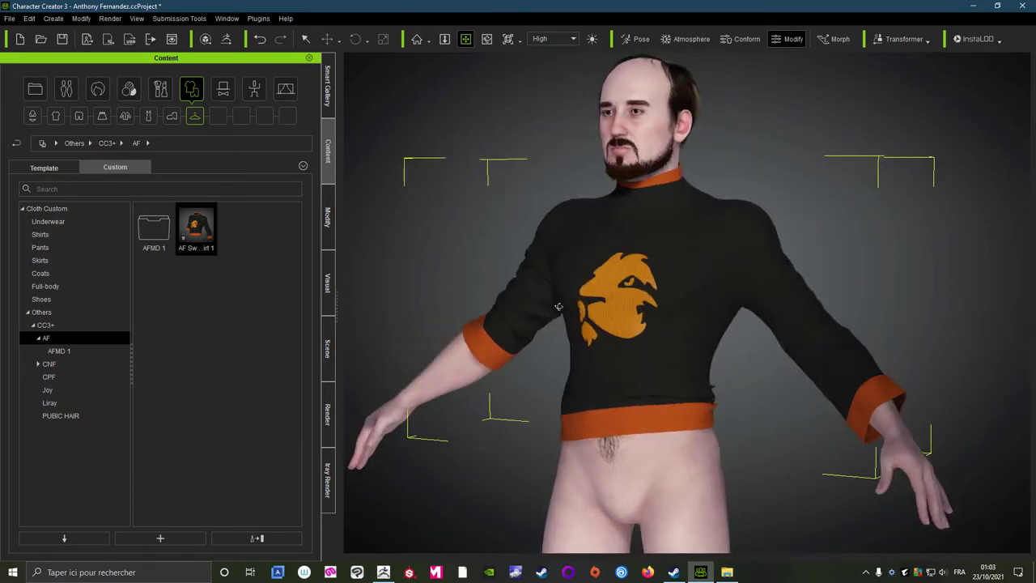
scroll(573, 303, up, 2)
scroll(575, 317, up, 2)
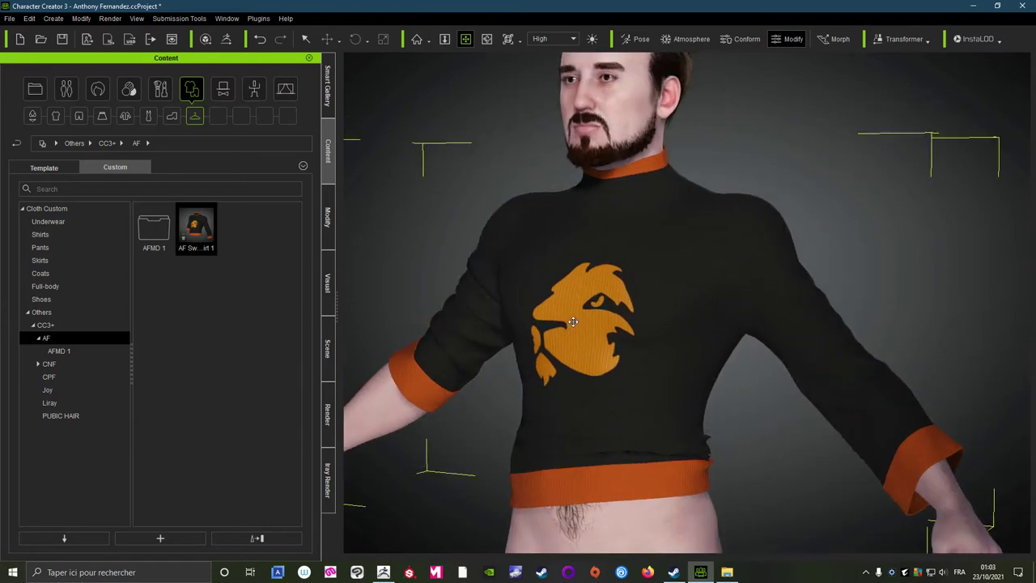
Step: Show the sweatshirt's Material List with Principal_FRONT_4156 and Secondary_FRONT_249424, viewing it from the side
click(327, 217)
scroll(284, 249, up, 3)
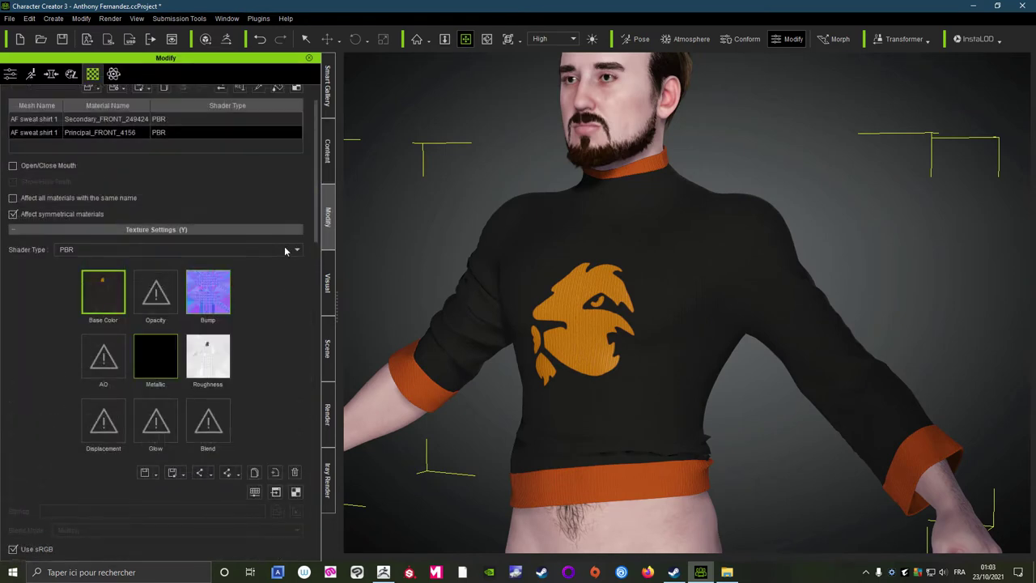
scroll(284, 249, up, 2)
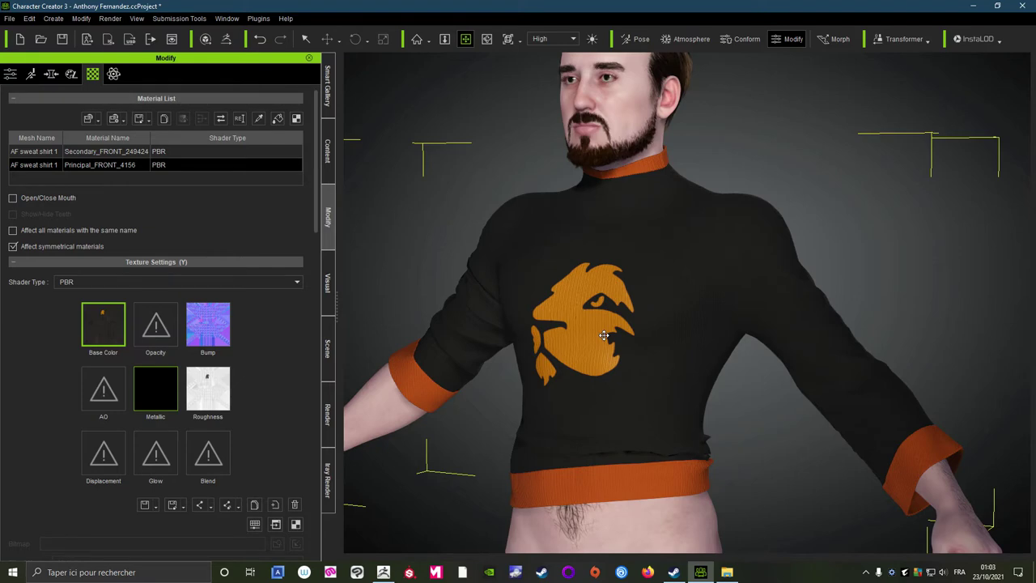
scroll(603, 335, up, 1)
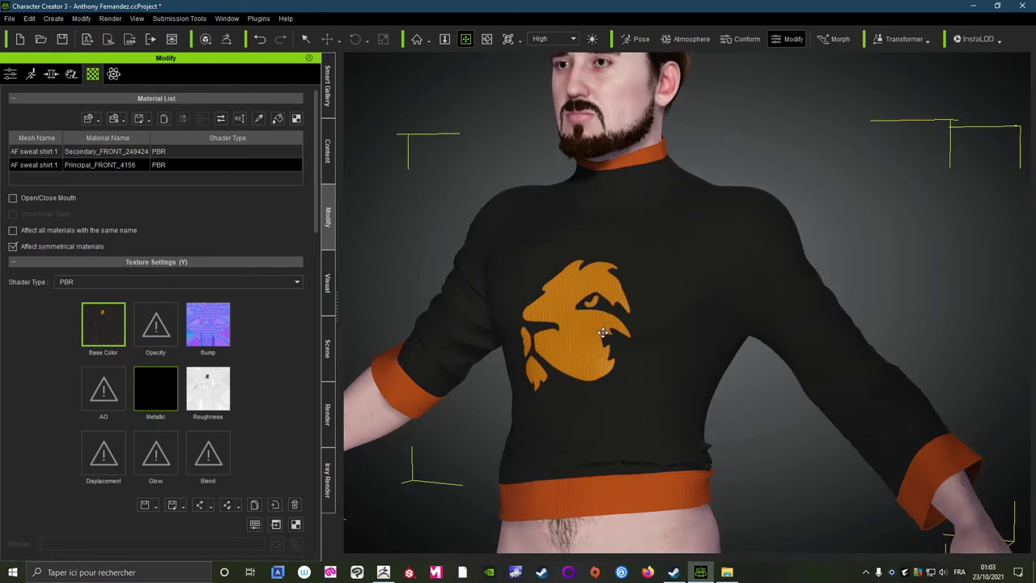
mouse_move(603, 333)
right_down()
mouse_move(452, 330)
mouse_move(735, 346)
mouse_move(593, 335)
right_up()
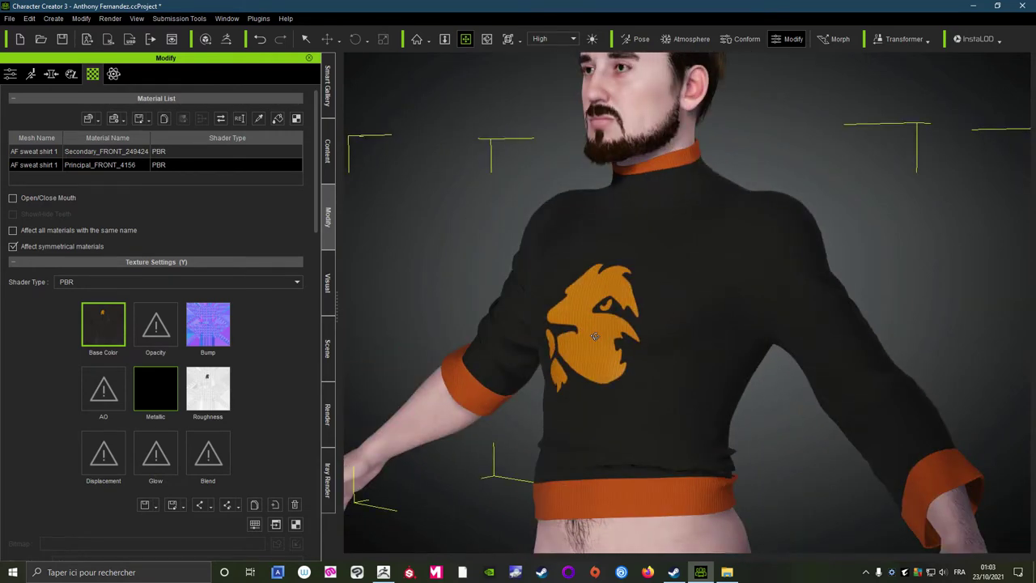
Step: Launch AF sweat shirt 1 from the Marvelous Designer 9.5 Projets folder in File Explorer
click(973, 5)
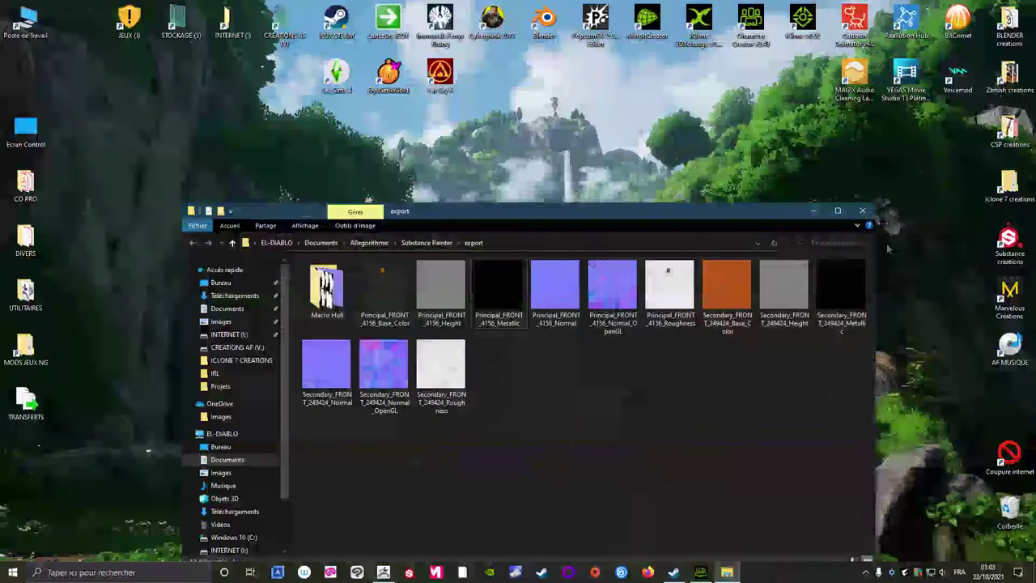
double_click(1010, 301)
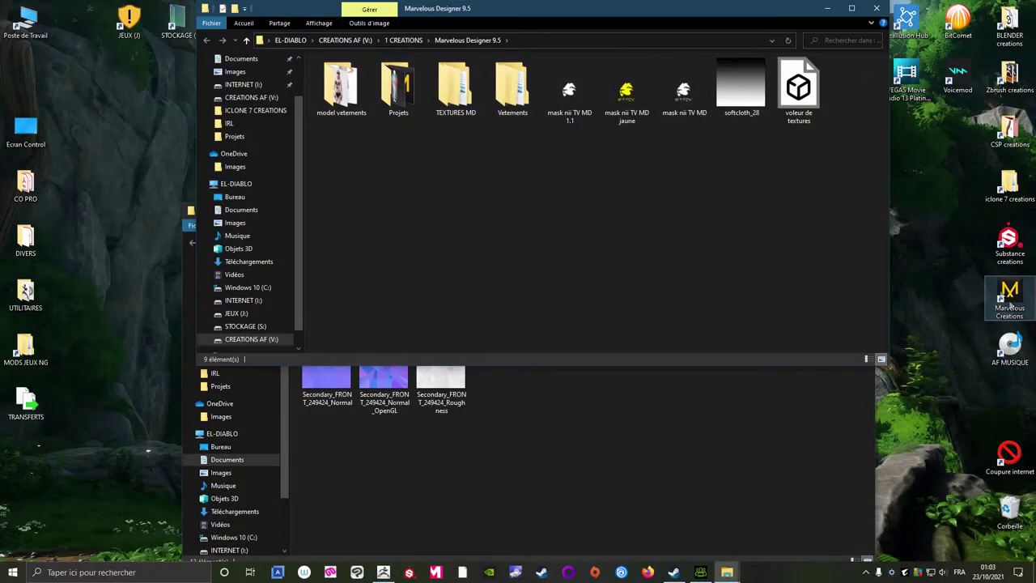
click(400, 94)
double_click(399, 94)
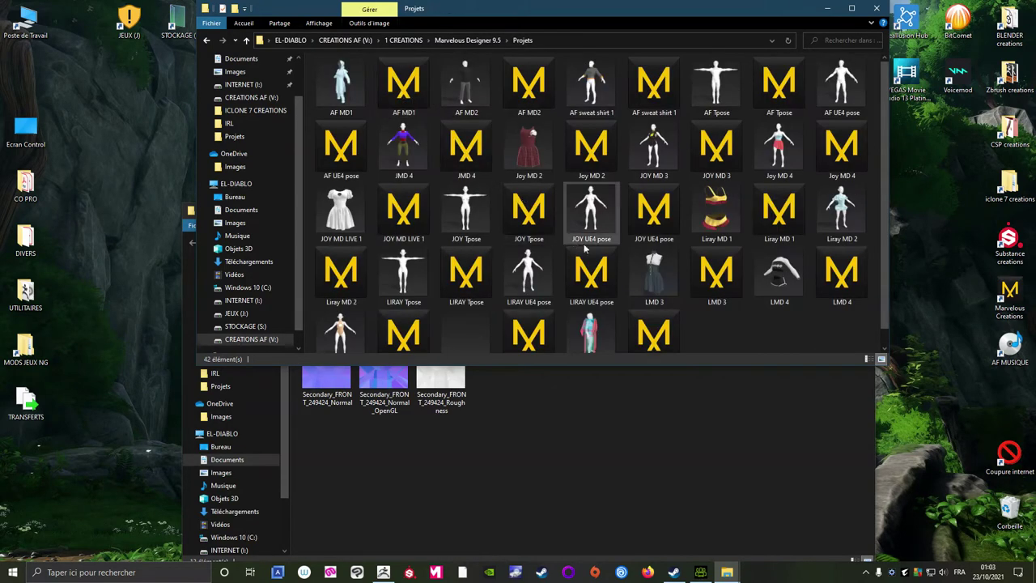
double_click(648, 93)
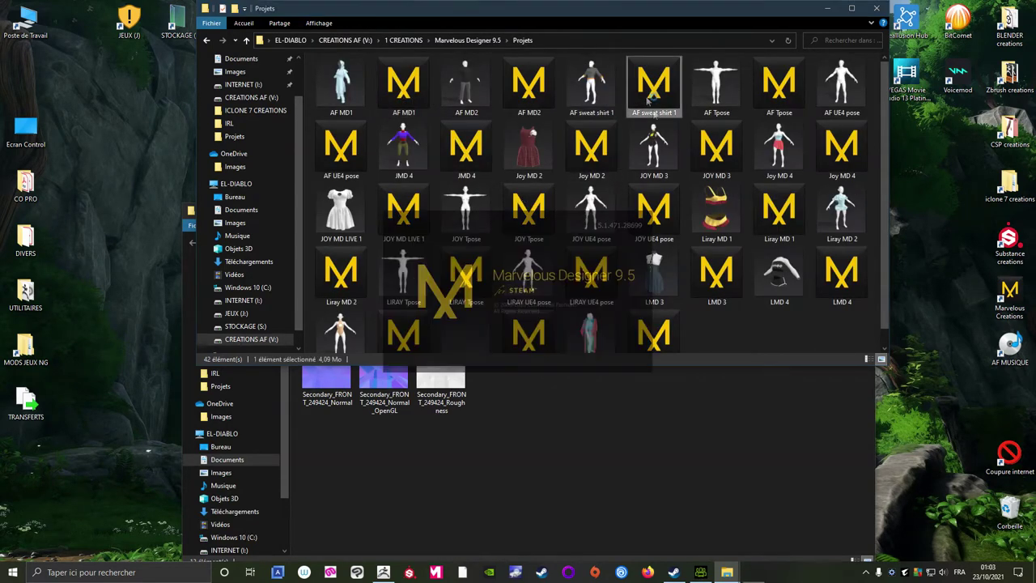
click(875, 8)
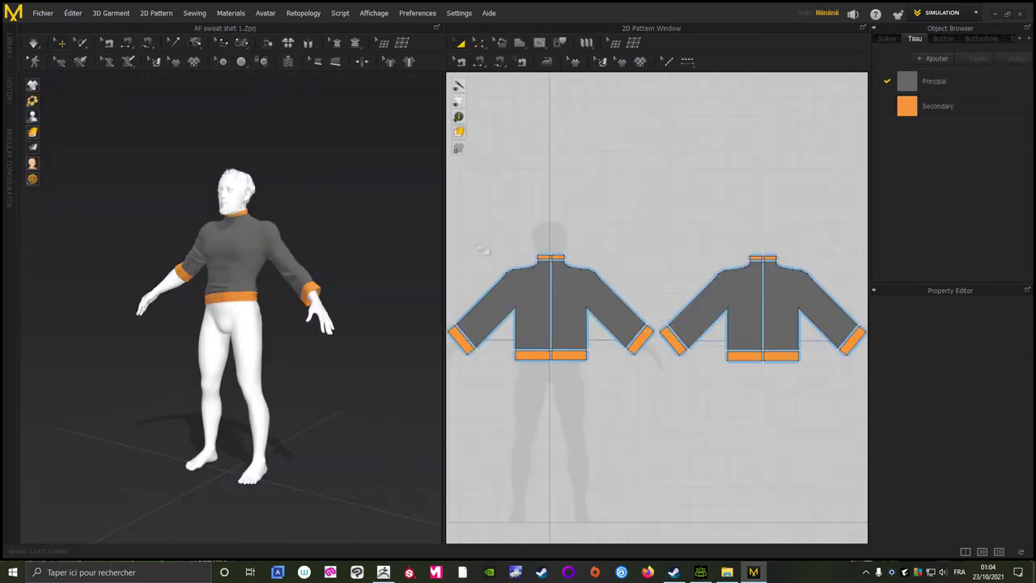
Step: Frame the sweatshirt in both views and select the Principal fabric to show its properties
scroll(620, 248, up, 5)
scroll(718, 264, down, 2)
mouse_move(717, 259)
middle_down()
mouse_move(616, 170)
mouse_move(675, 226)
middle_up()
scroll(617, 170, down, 2)
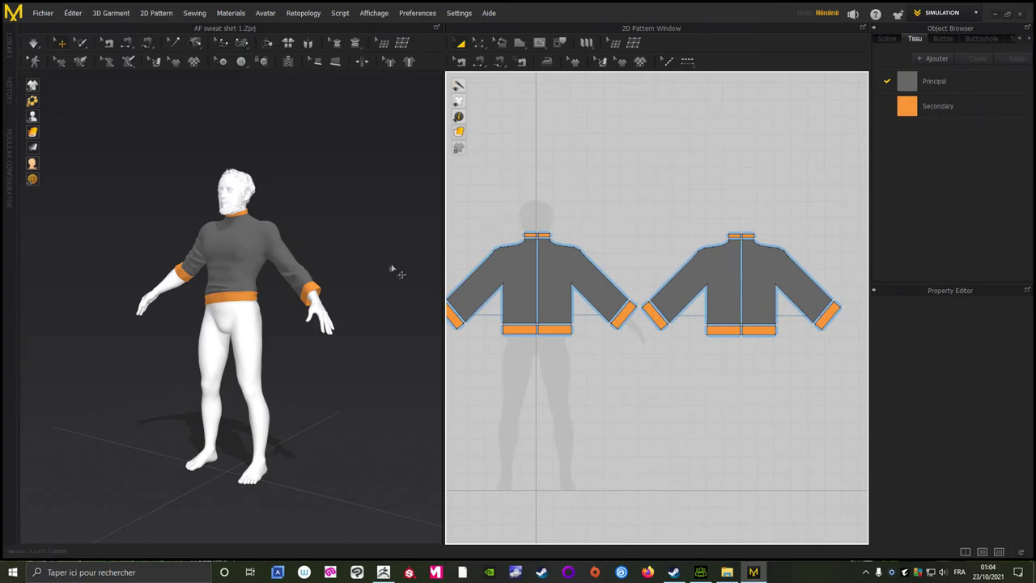
scroll(392, 273, up, 2)
scroll(380, 275, up, 2)
scroll(348, 277, up, 2)
scroll(344, 259, up, 2)
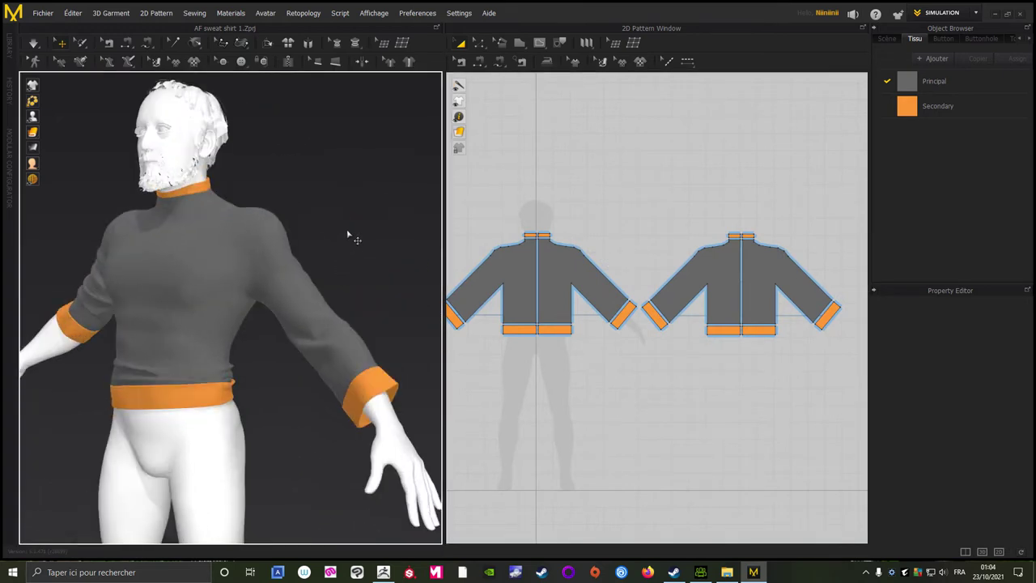
scroll(349, 243, up, 1)
right_drag(349, 257, 367, 250)
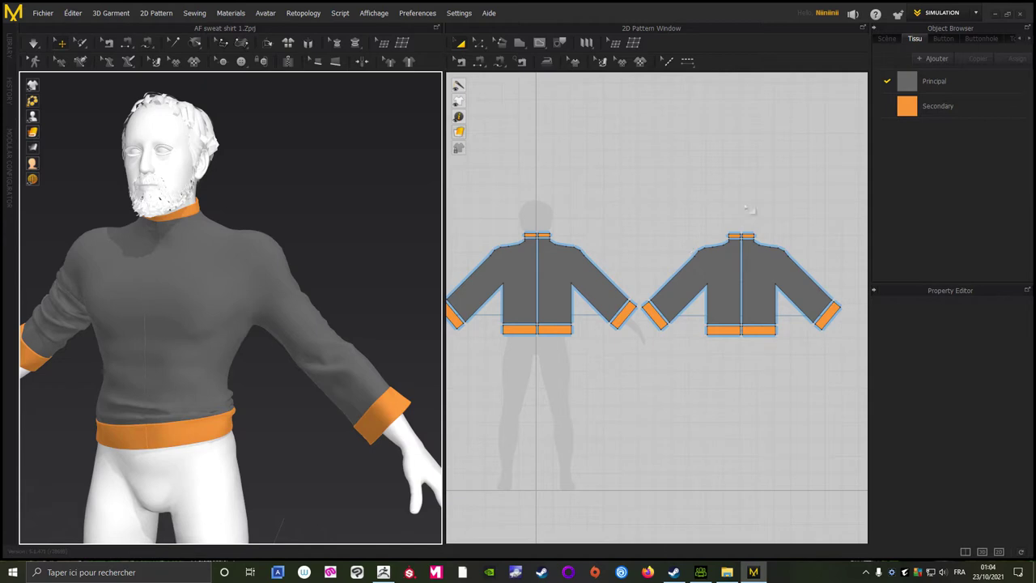
click(945, 81)
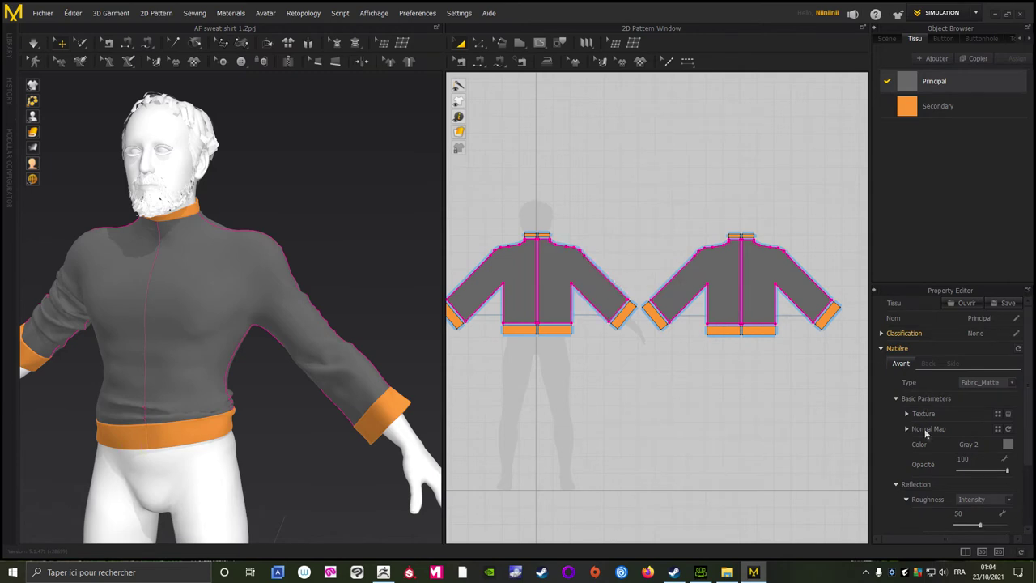
Step: Apply 1001_Base_Color as texture and 1001_Normal_OpenGL as normal map from the Macro Hull folder
click(727, 572)
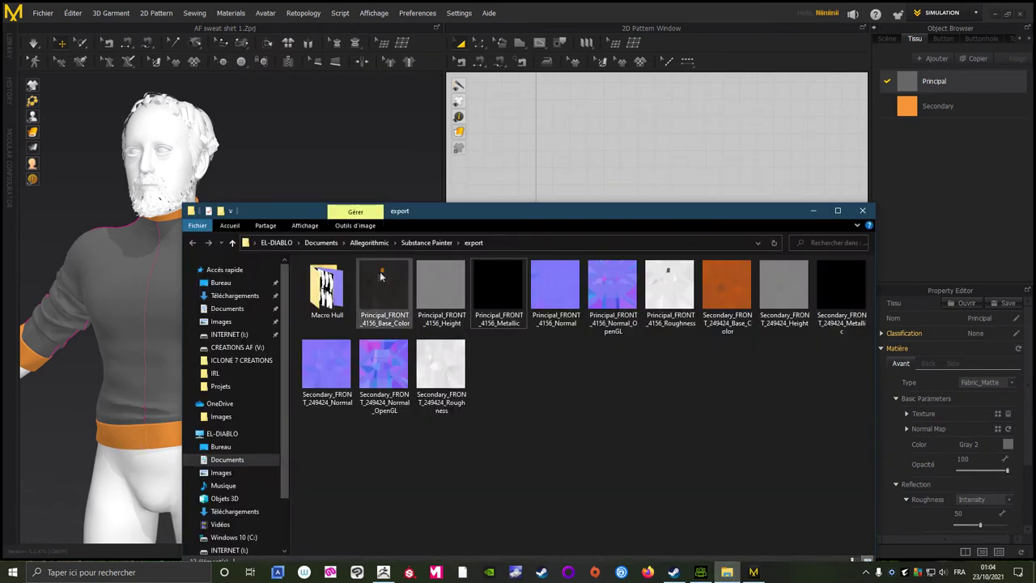
mouse_move(326, 289)
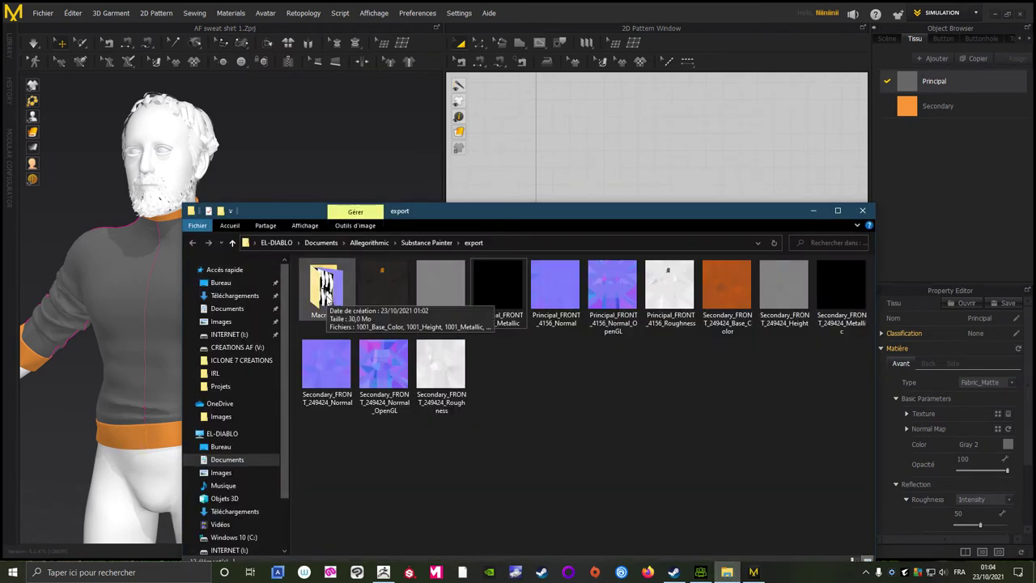
double_click(324, 291)
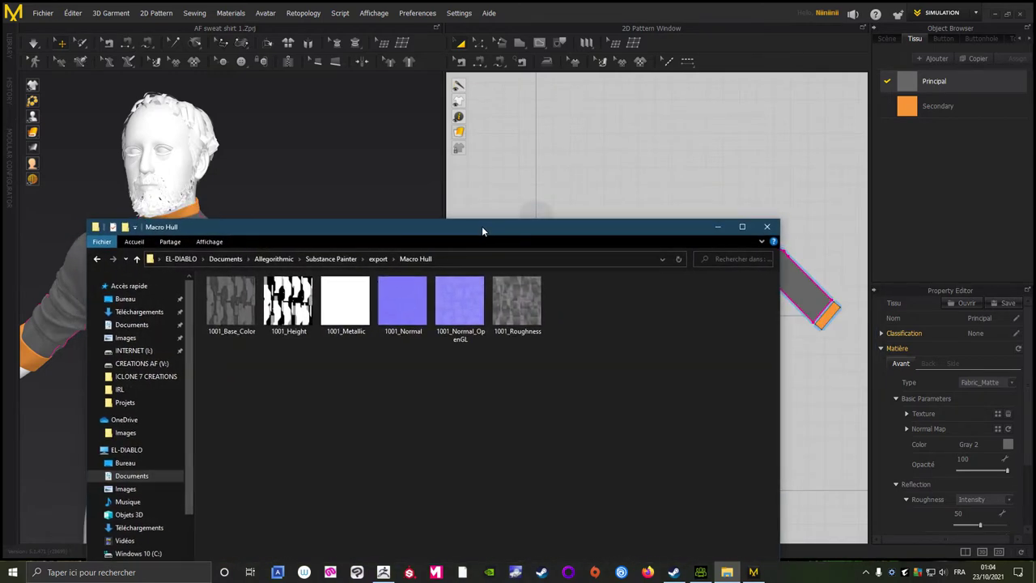
drag(581, 211, 487, 228)
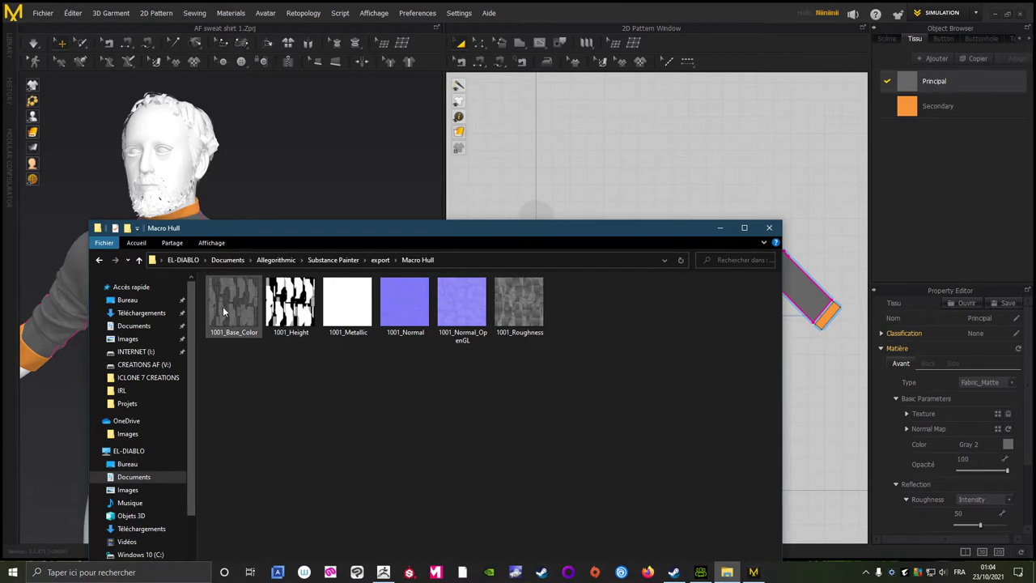
drag(222, 306, 940, 416)
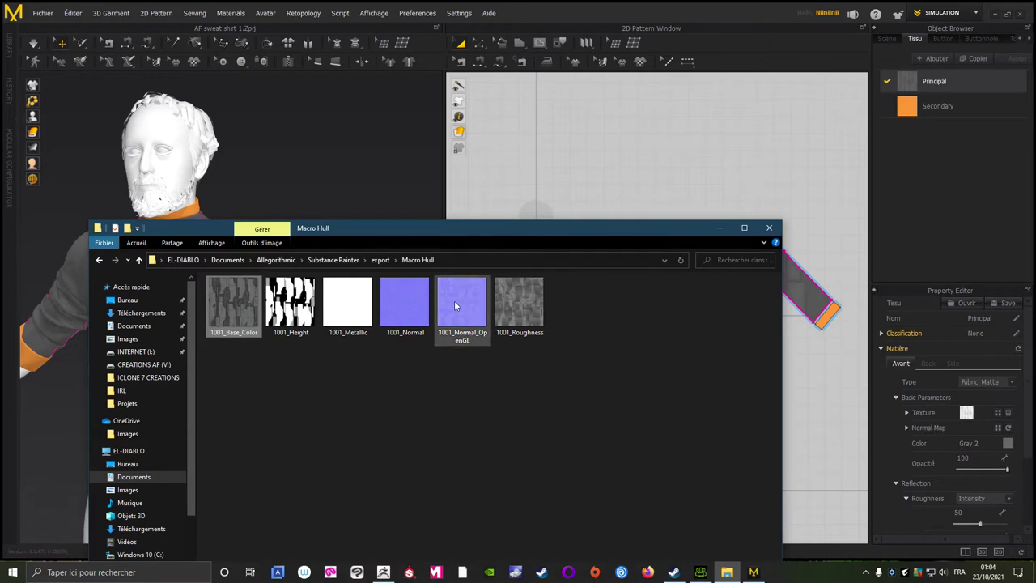
drag(454, 305, 936, 434)
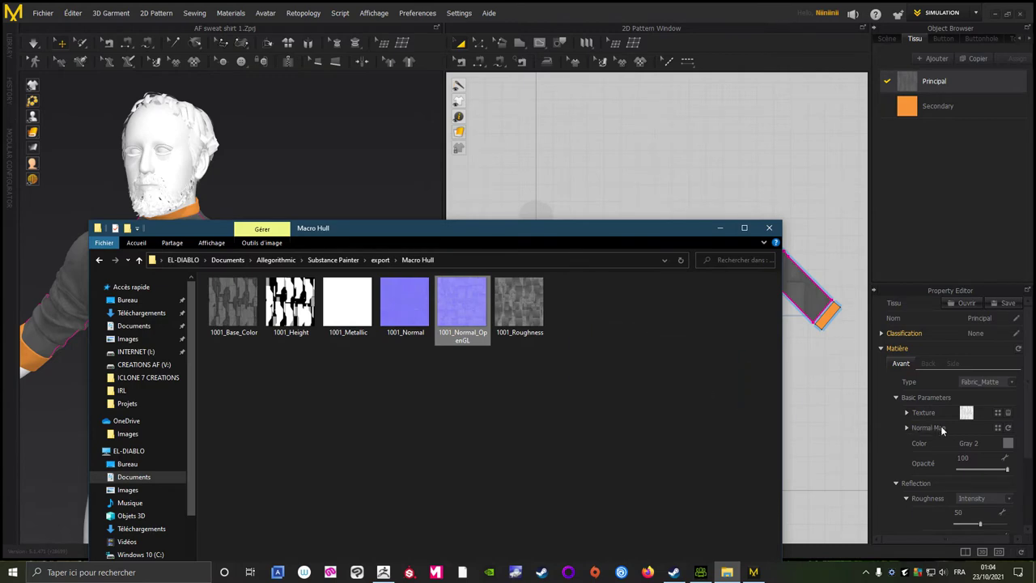
Step: Hide the texture folder, orbit toward the avatar's left side, and scroll down to Reflection
click(720, 228)
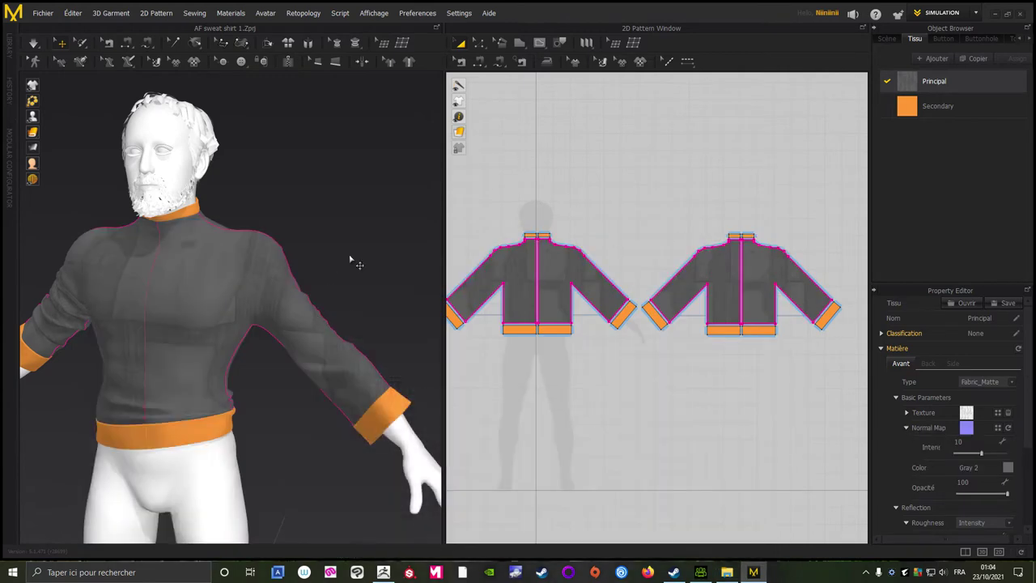
scroll(357, 264, up, 2)
scroll(377, 219, up, 2)
scroll(335, 178, up, 2)
scroll(331, 191, up, 2)
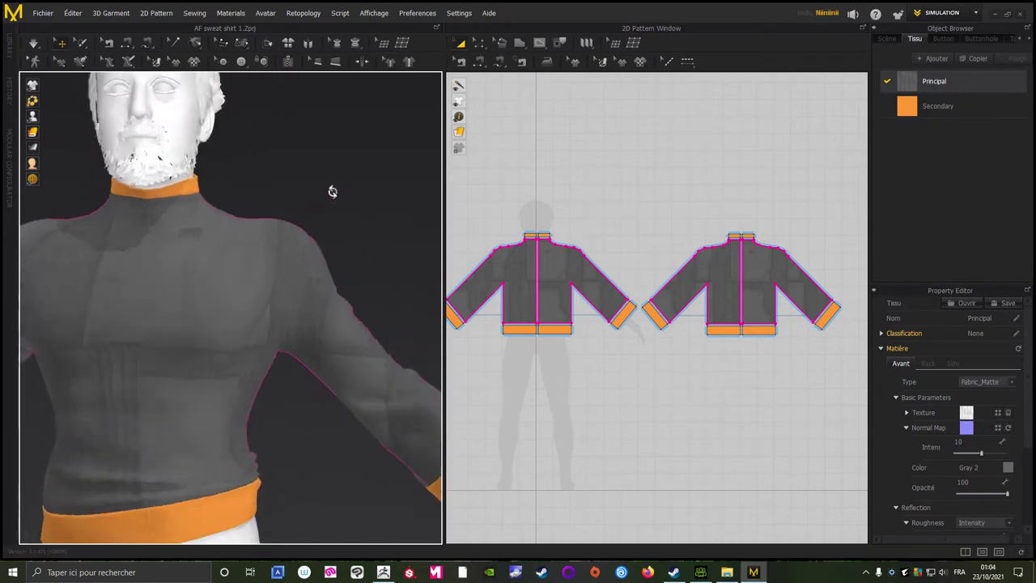
mouse_move(331, 191)
right_down()
mouse_move(351, 192)
mouse_move(250, 317)
right_up()
mouse_move(331, 271)
right_down()
mouse_move(266, 226)
mouse_move(159, 227)
mouse_move(334, 248)
right_up()
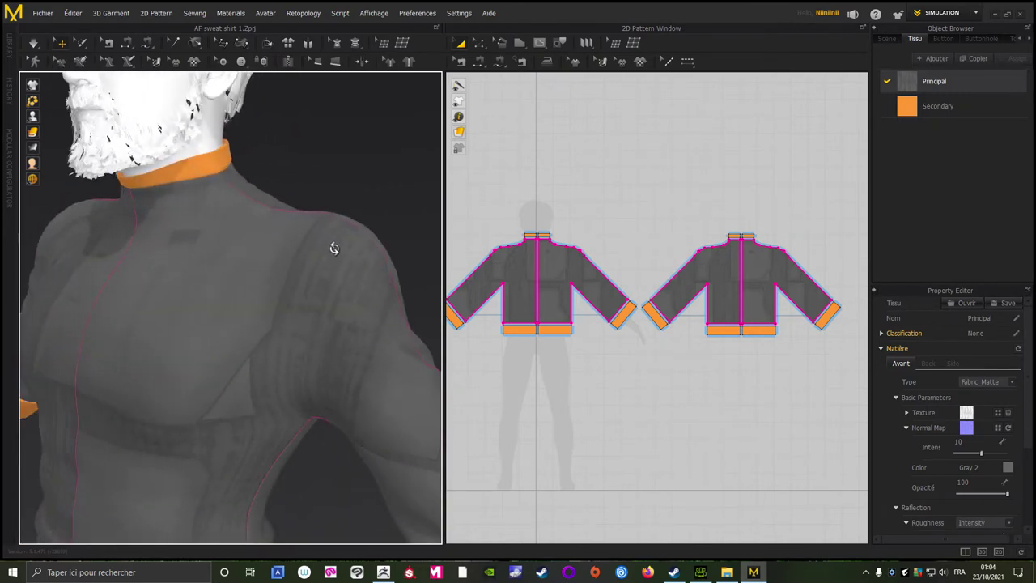
scroll(930, 469, down, 2)
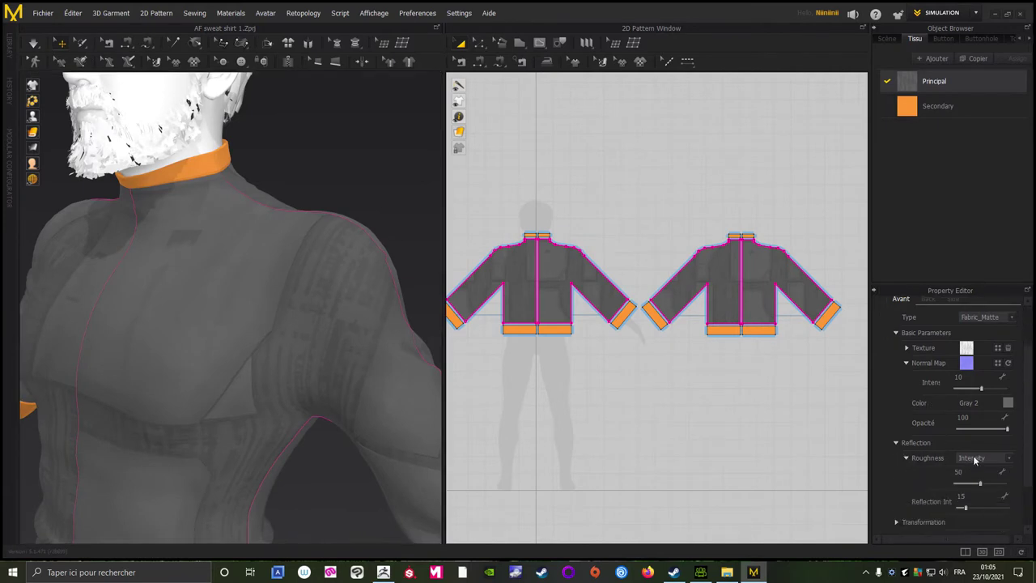
scroll(914, 472, down, 1)
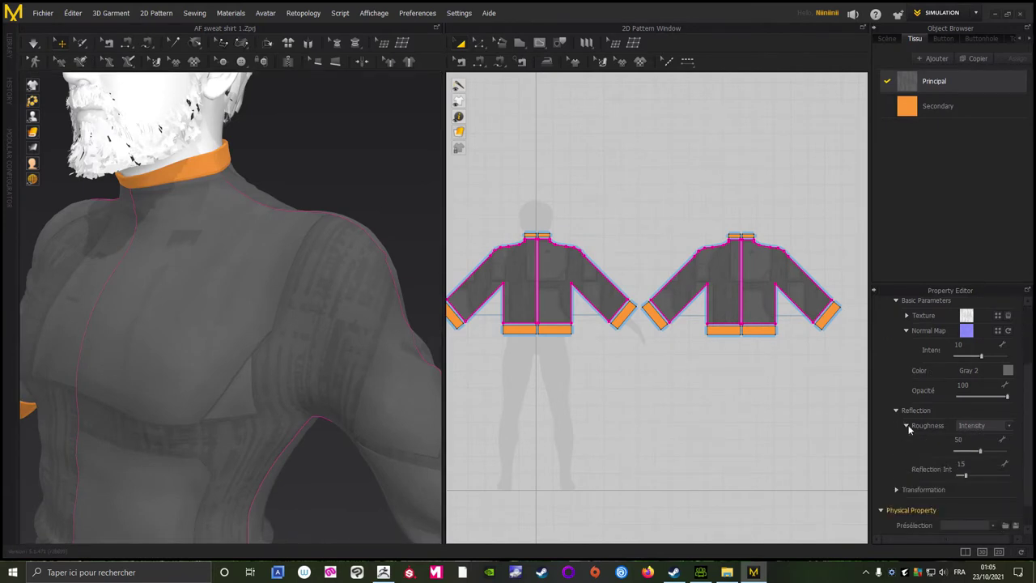
scroll(908, 429, down, 1)
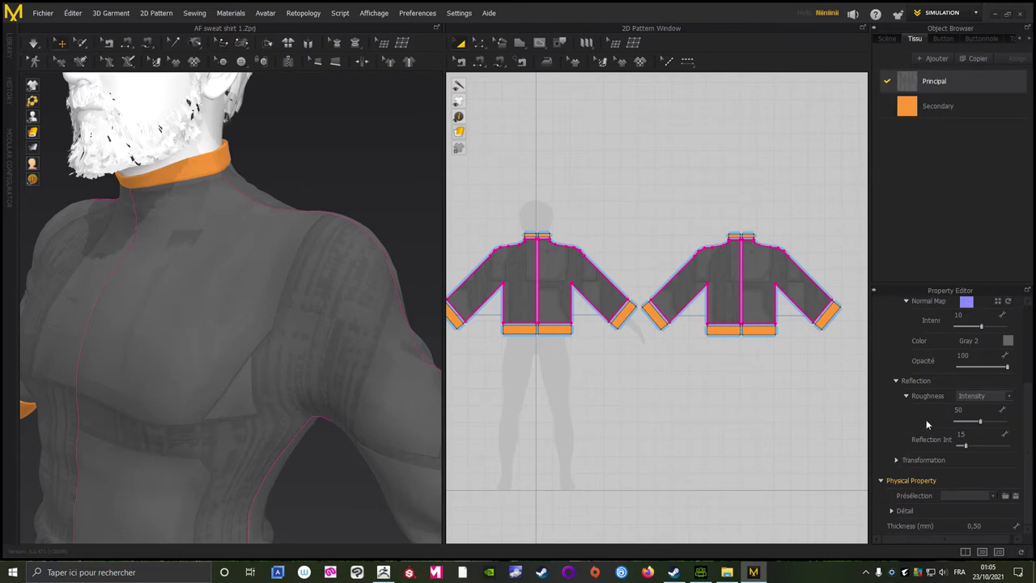
Step: Switch the Principal fabric's Roughness from Intensity to Map
click(906, 395)
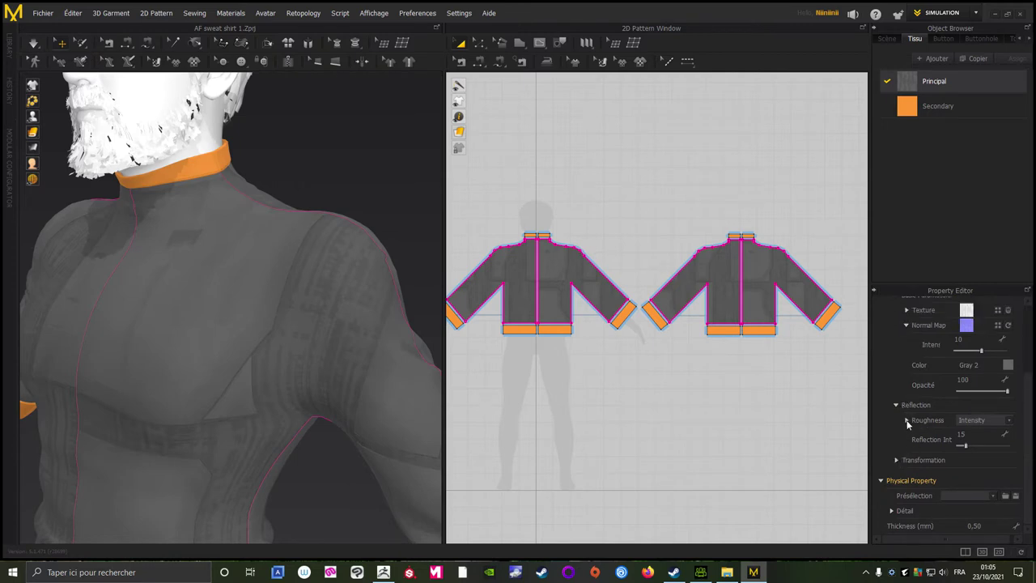
scroll(905, 417, up, 3)
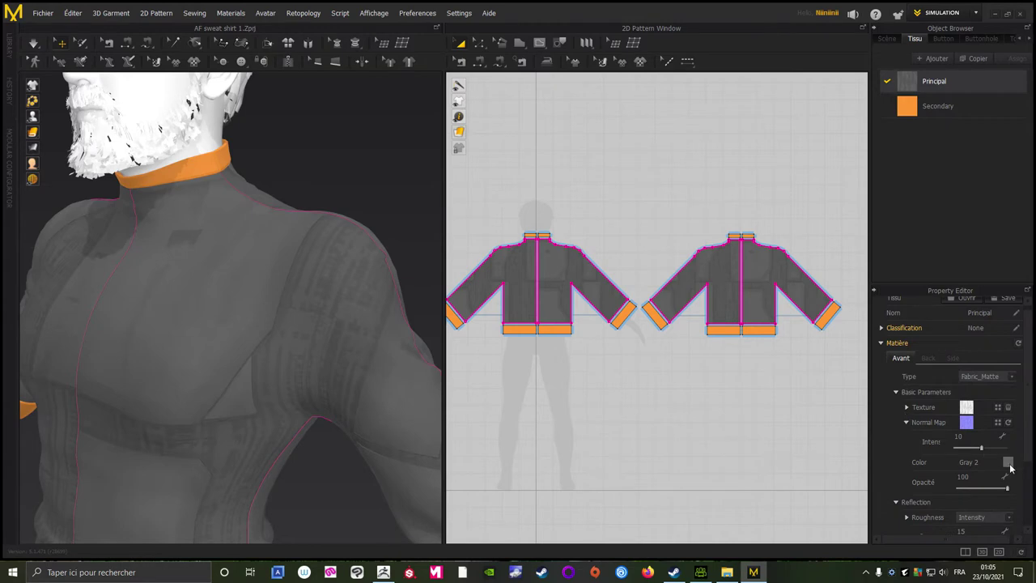
scroll(914, 453, down, 2)
scroll(908, 445, down, 1)
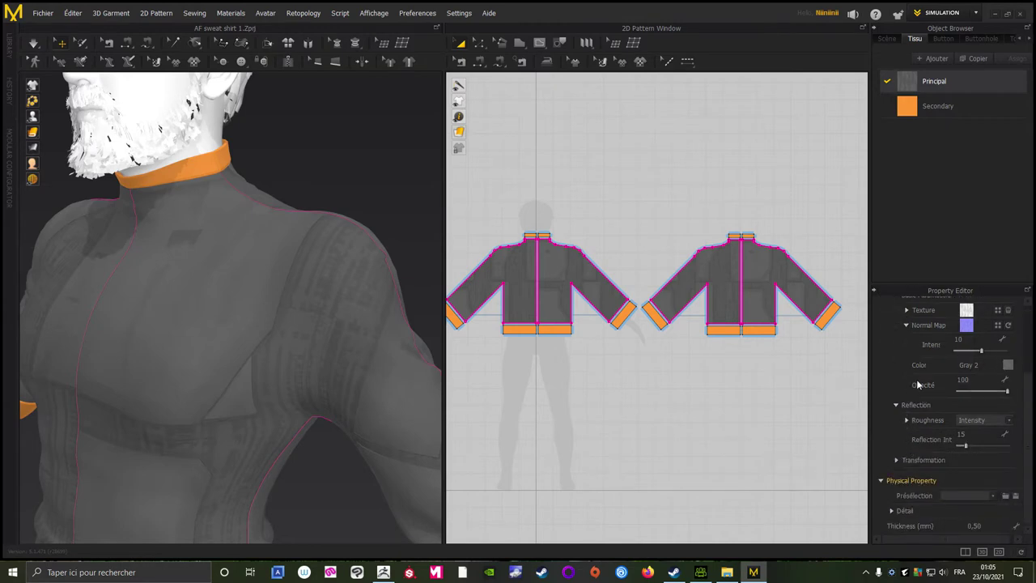
click(906, 420)
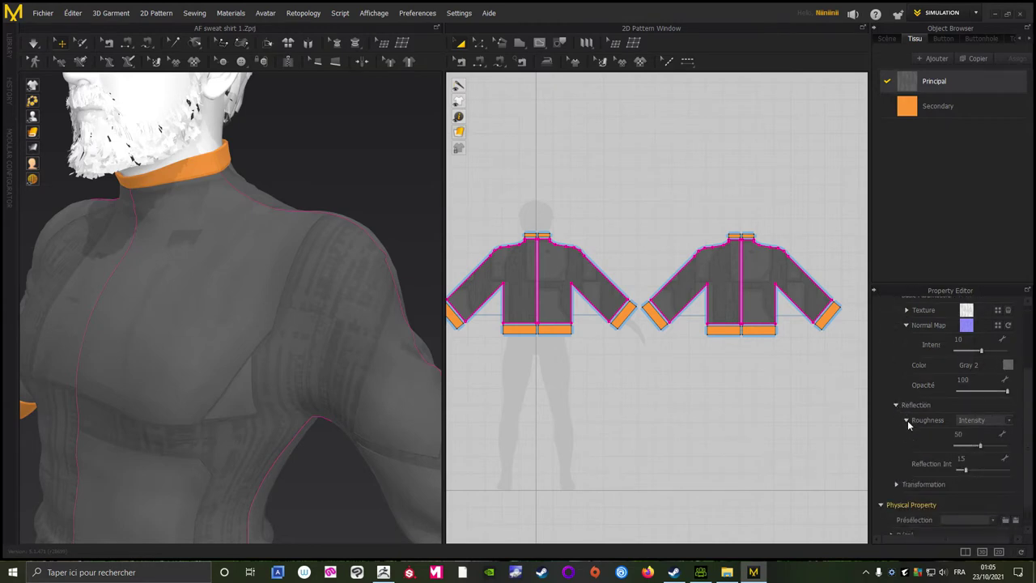
click(1008, 422)
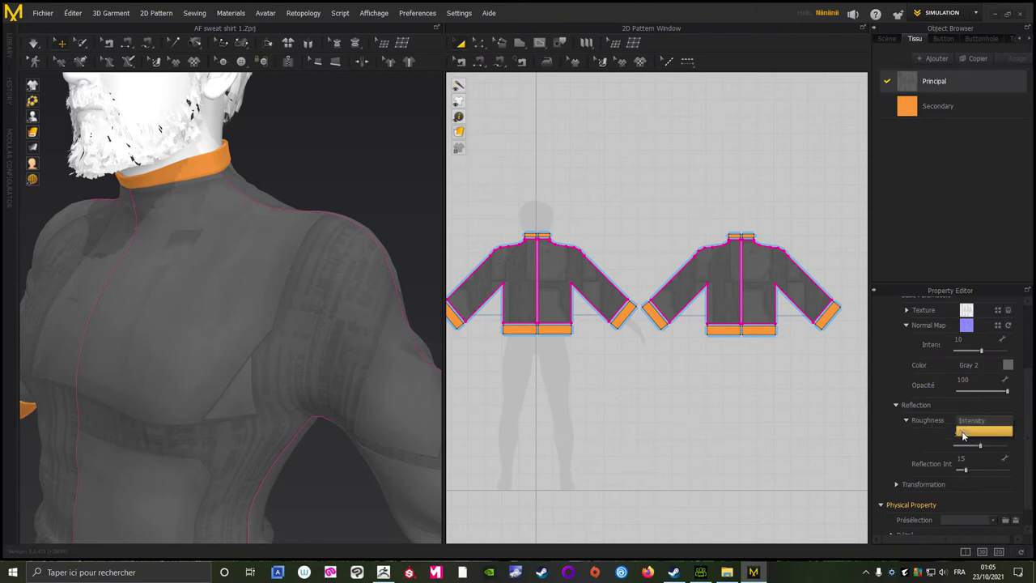
click(962, 433)
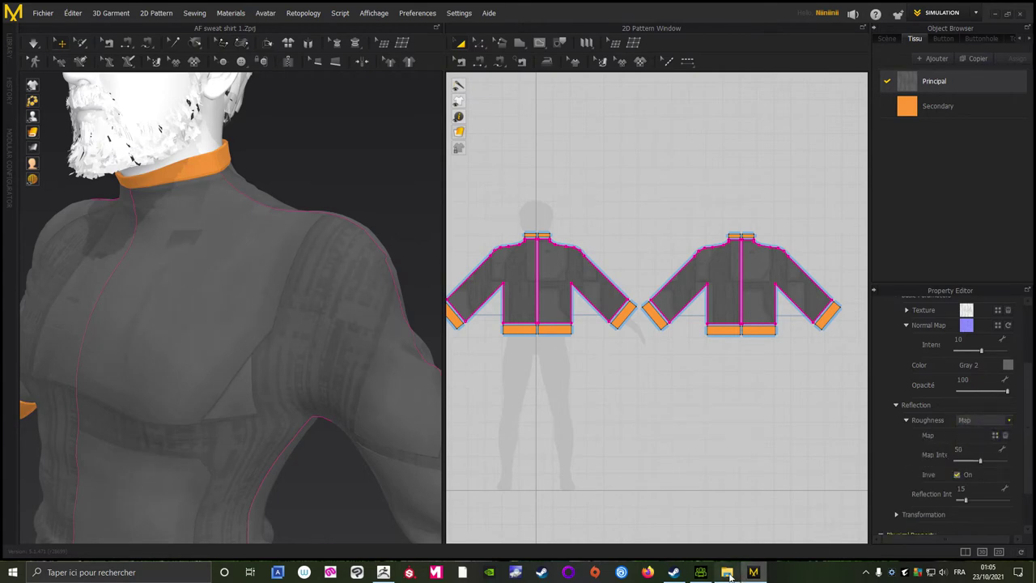
Step: Assign 1001_Roughness as the roughness map and orbit to inspect the shirt's back and shoulders
click(727, 572)
mouse_move(520, 306)
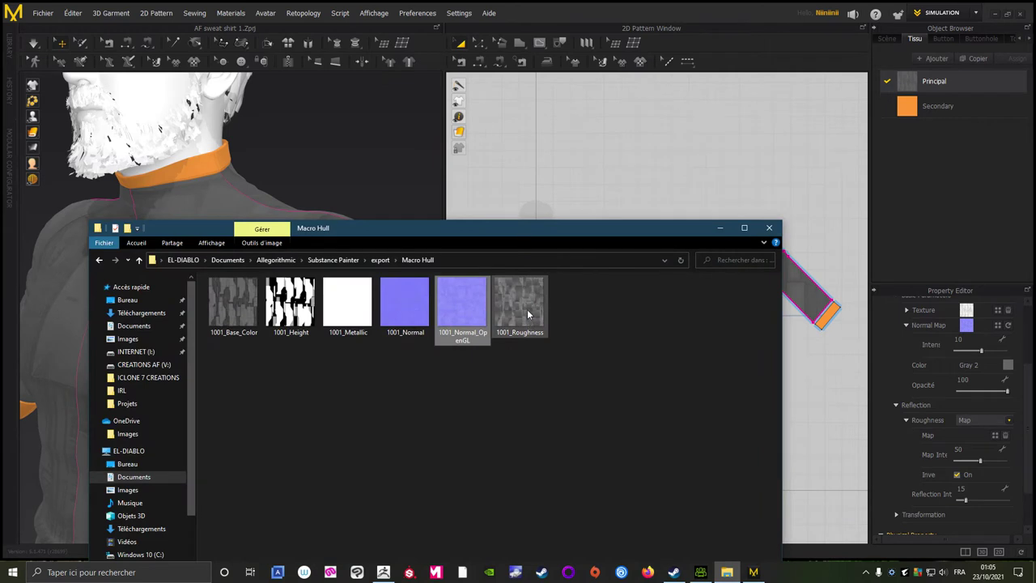
drag(525, 310, 983, 441)
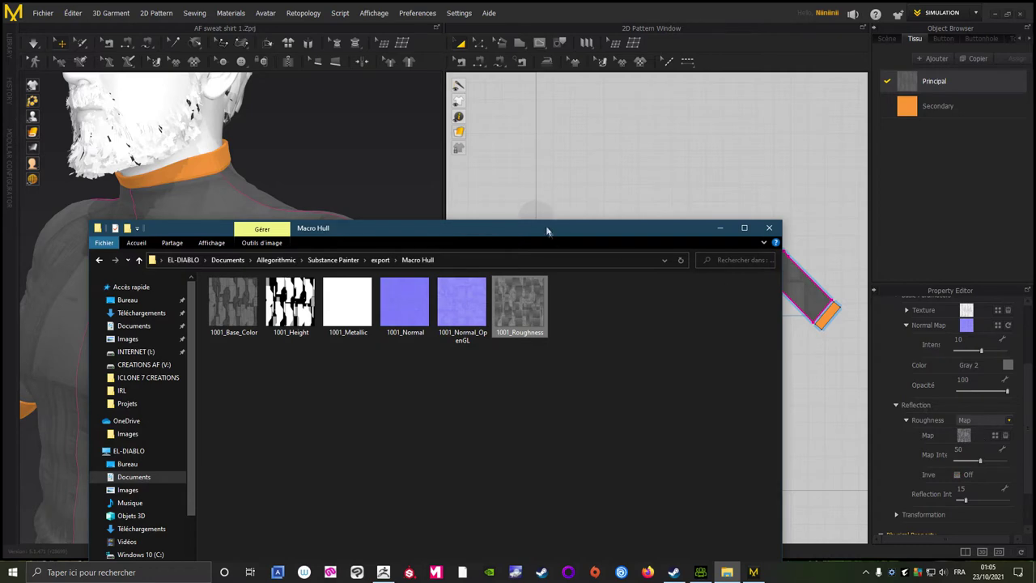
drag(546, 230, 615, 425)
mouse_move(323, 283)
right_down()
mouse_move(397, 220)
mouse_move(309, 335)
mouse_move(427, 256)
right_up()
mouse_move(350, 292)
right_down()
mouse_move(254, 388)
mouse_move(358, 365)
mouse_move(304, 373)
mouse_move(359, 364)
mouse_move(250, 356)
mouse_move(234, 300)
mouse_move(253, 331)
mouse_move(300, 319)
mouse_move(308, 327)
mouse_move(303, 316)
right_up()
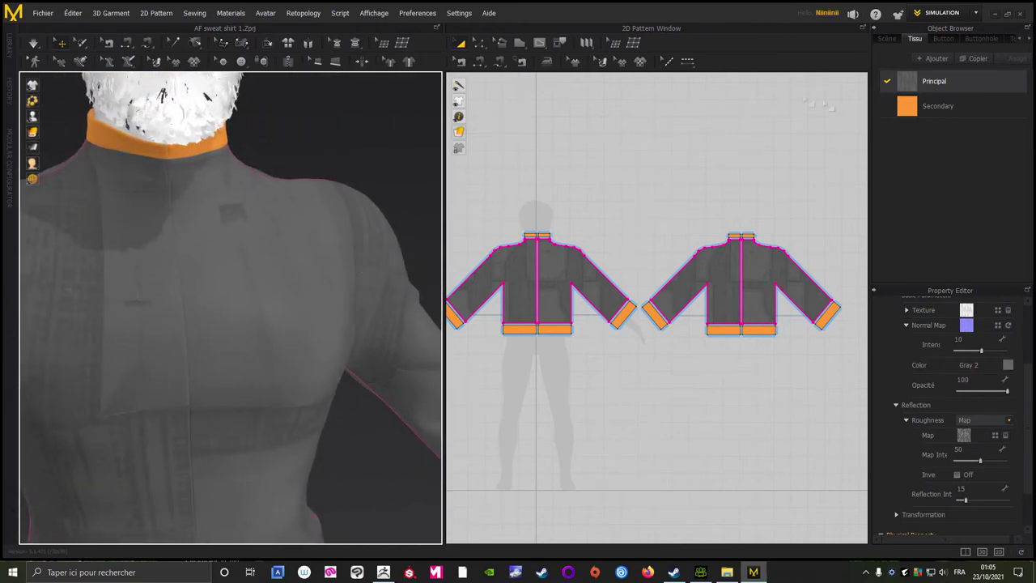
scroll(1002, 373, up, 3)
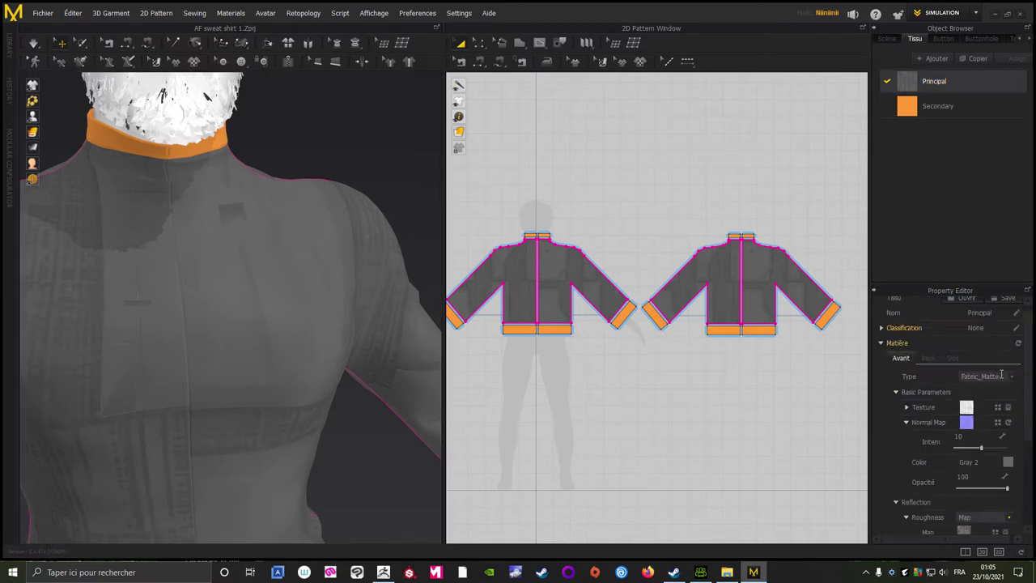
Step: Change the Principal fabric colour from Gray 2 to White, then view the sweatshirt three-quarter front
click(1006, 463)
click(547, 346)
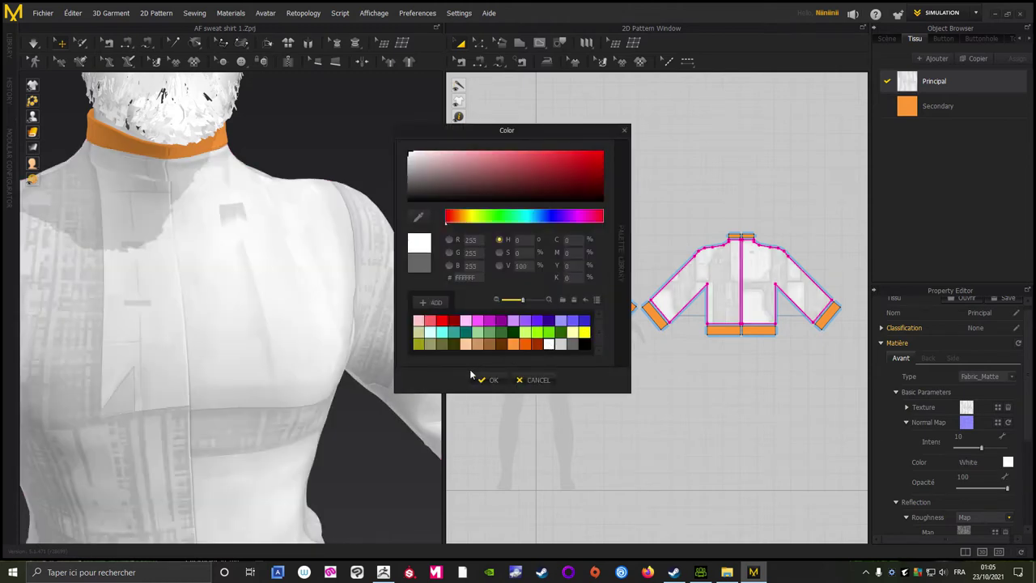
click(561, 346)
click(547, 346)
click(489, 380)
scroll(348, 251, up, 2)
scroll(362, 287, down, 4)
scroll(362, 287, up, 2)
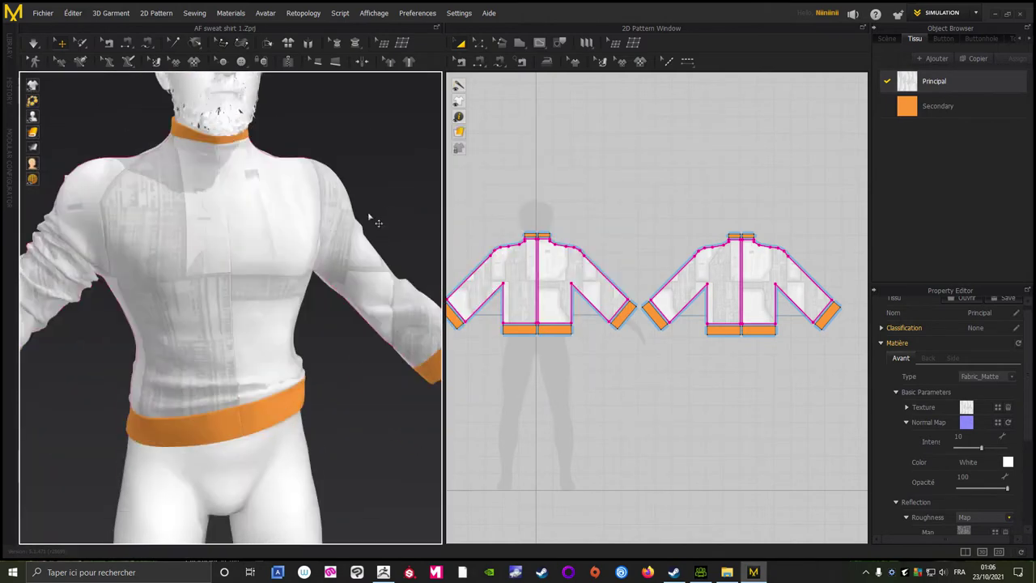
right_drag(362, 287, 331, 245)
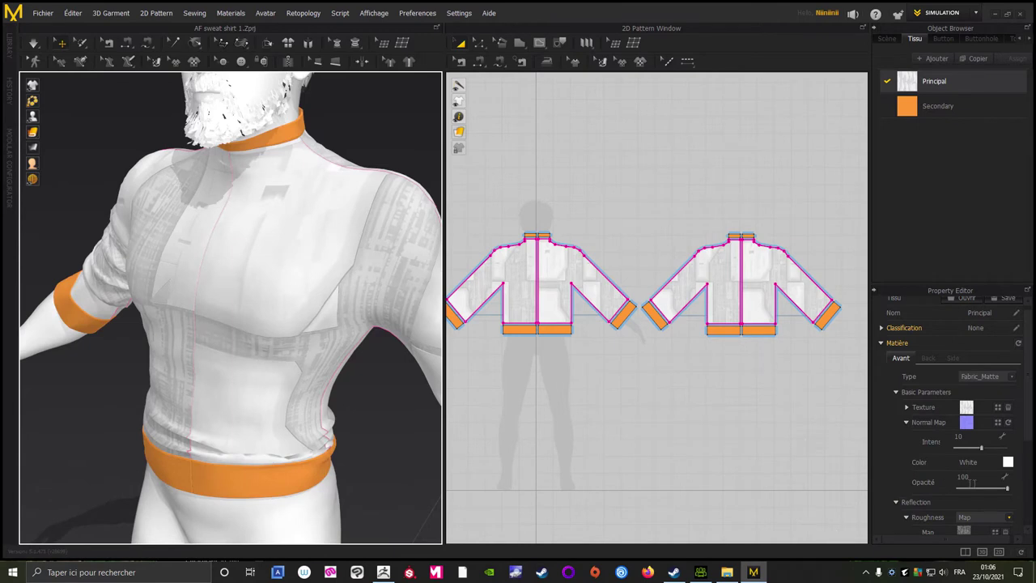
scroll(951, 495, down, 2)
scroll(953, 500, down, 2)
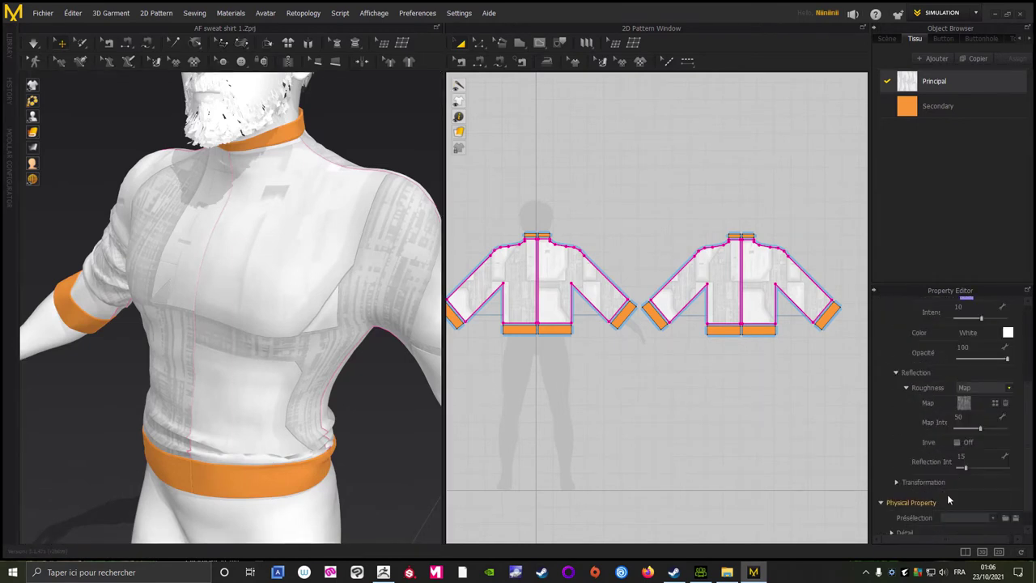
scroll(946, 495, down, 1)
click(896, 459)
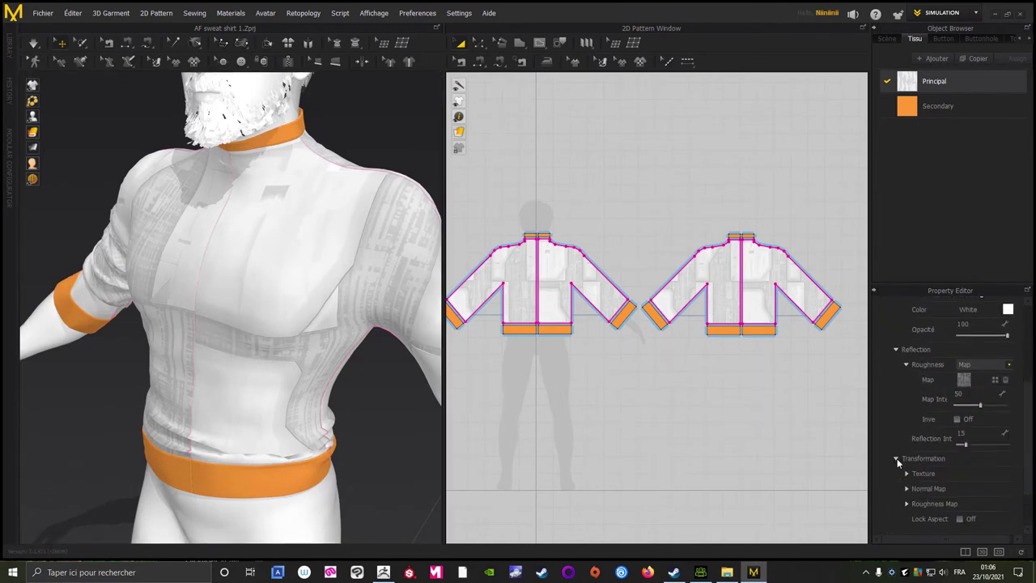
scroll(895, 471, down, 1)
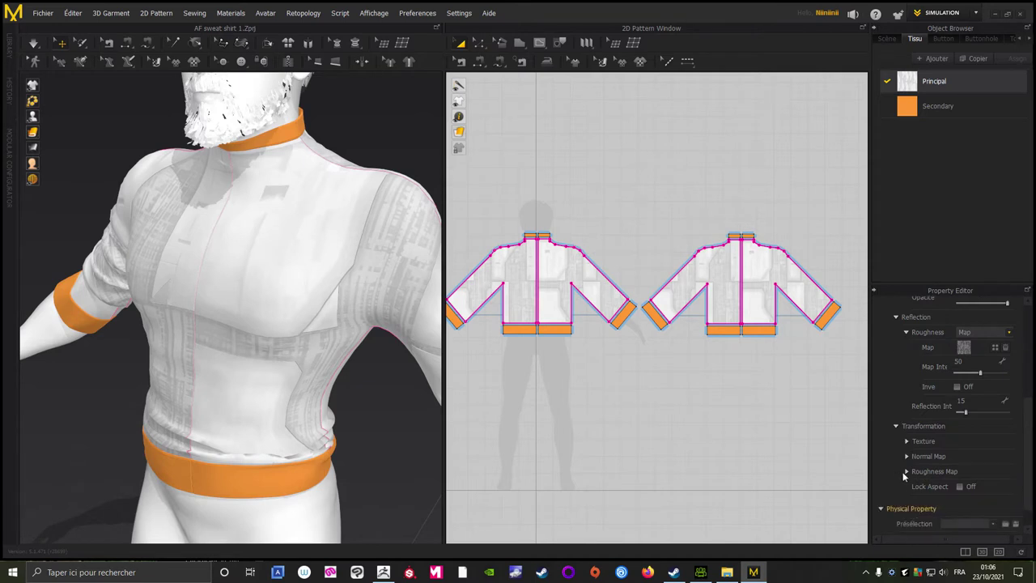
click(905, 472)
click(906, 471)
click(906, 440)
click(906, 440)
scroll(947, 406, up, 3)
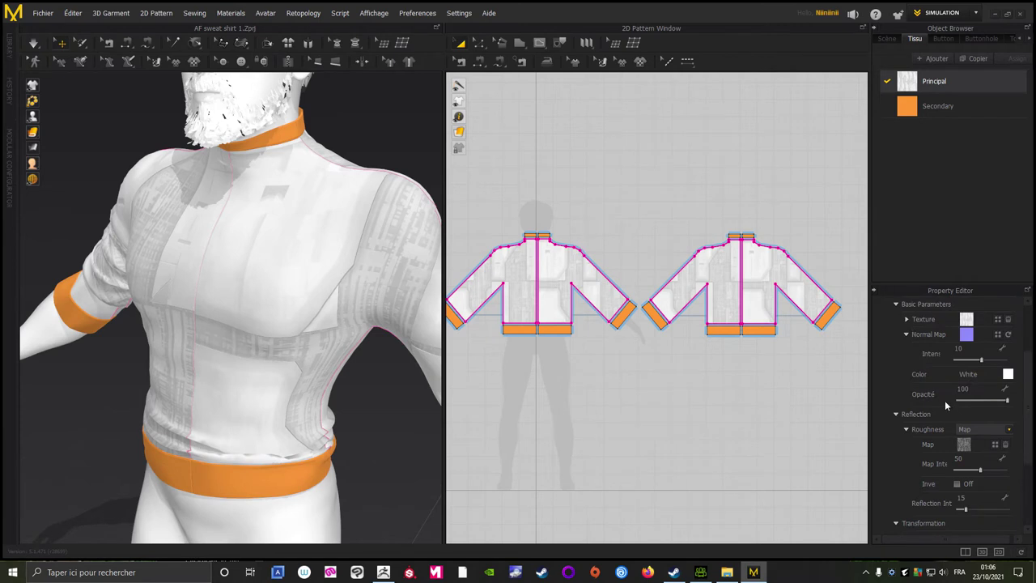
scroll(936, 395, up, 3)
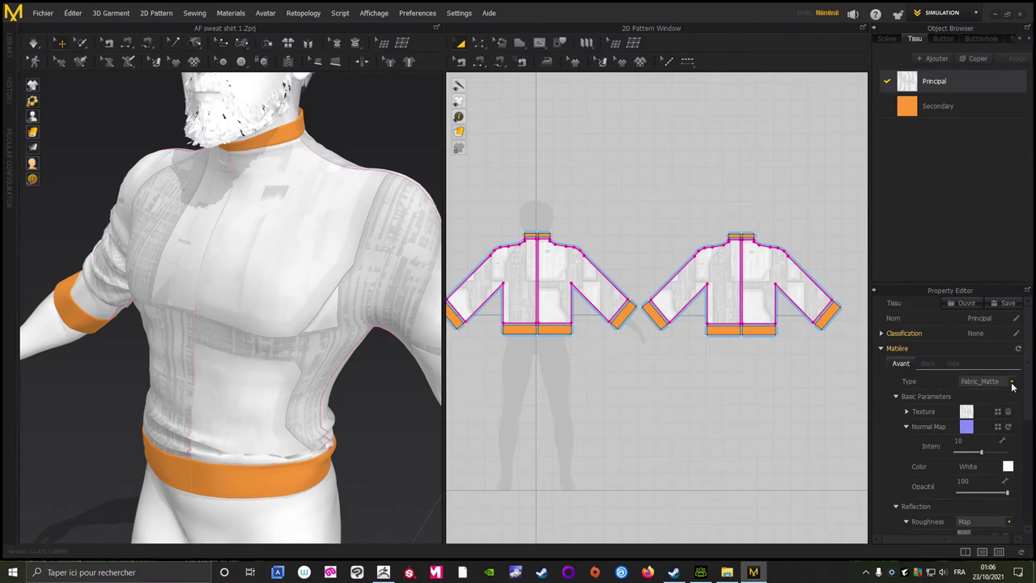
Step: Try Fabric_Shiny and then Fabric_Velvet as the fabric type, orbiting to inspect each
click(1011, 384)
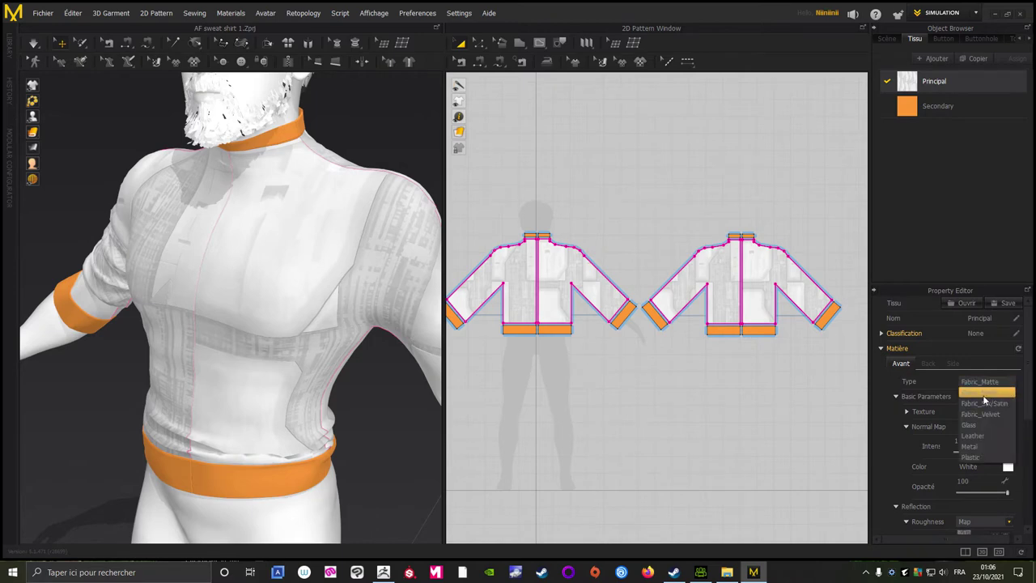
click(977, 394)
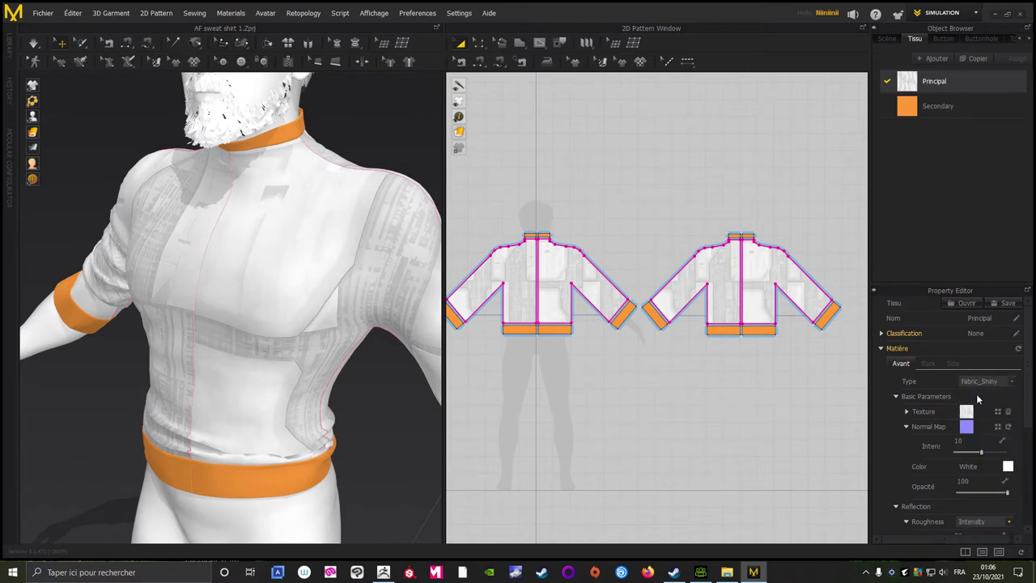
right_drag(395, 398, 524, 396)
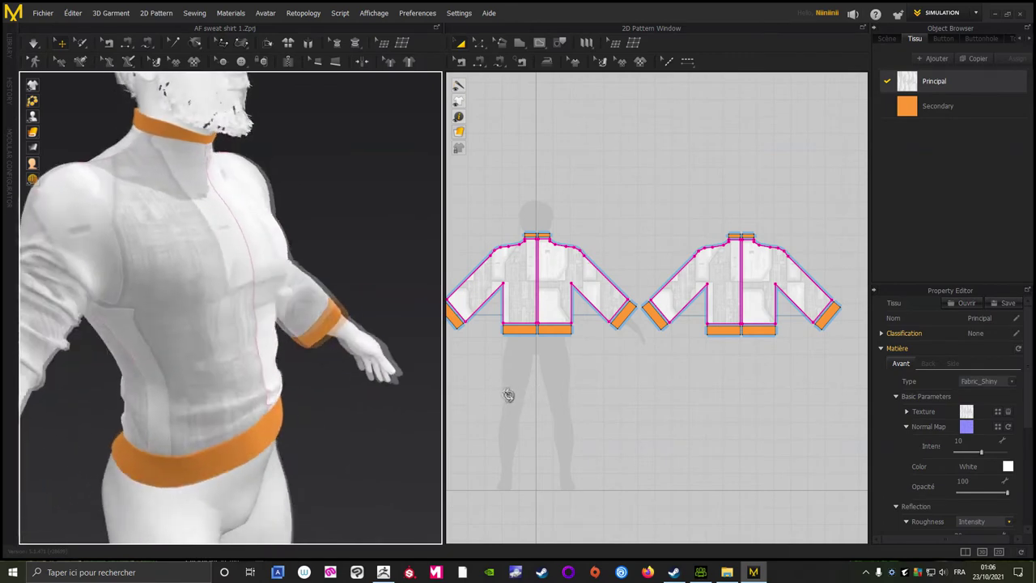
click(1010, 381)
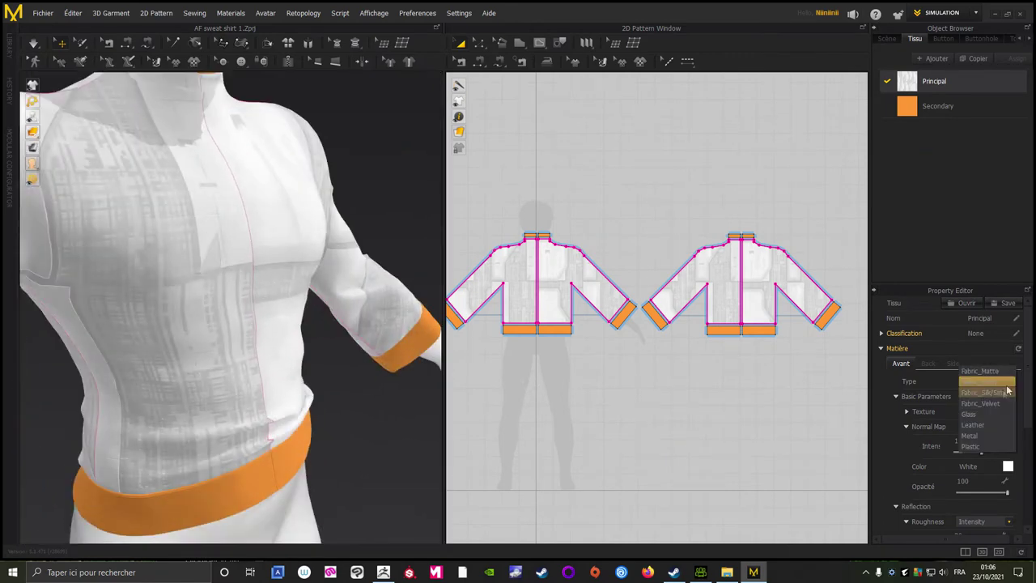
click(987, 406)
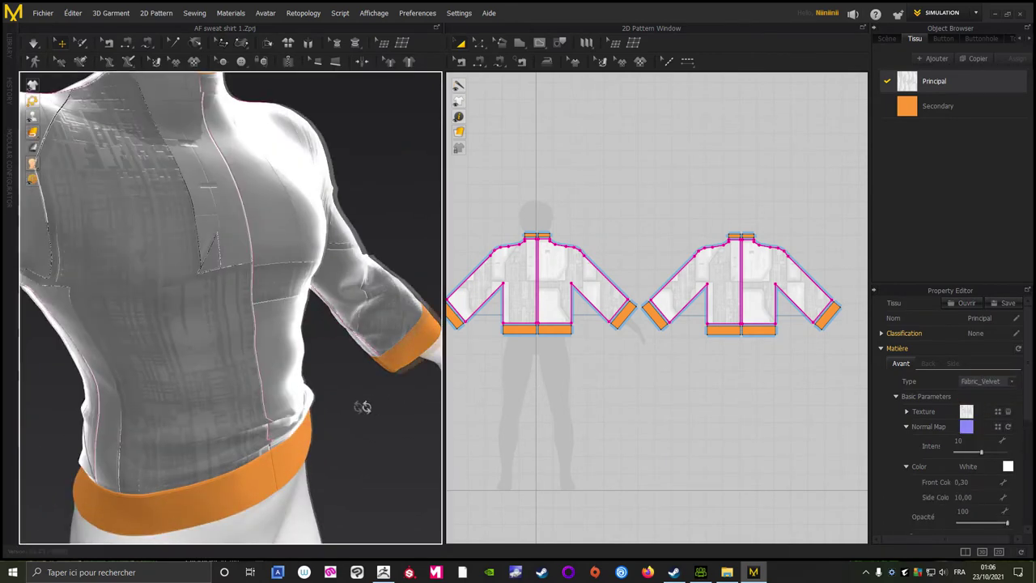
mouse_move(358, 407)
right_down()
mouse_move(346, 395)
mouse_move(513, 397)
mouse_move(263, 395)
right_up()
right_drag(354, 301, 267, 299)
scroll(324, 299, up, 5)
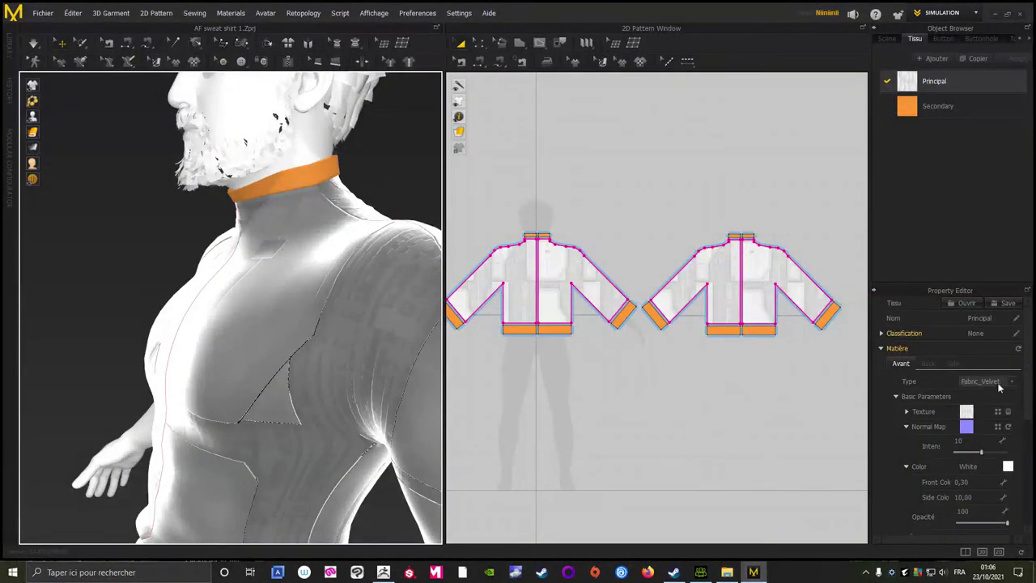
Step: Preview the Glass and Leather material types on the sweatshirt
click(1010, 385)
click(978, 398)
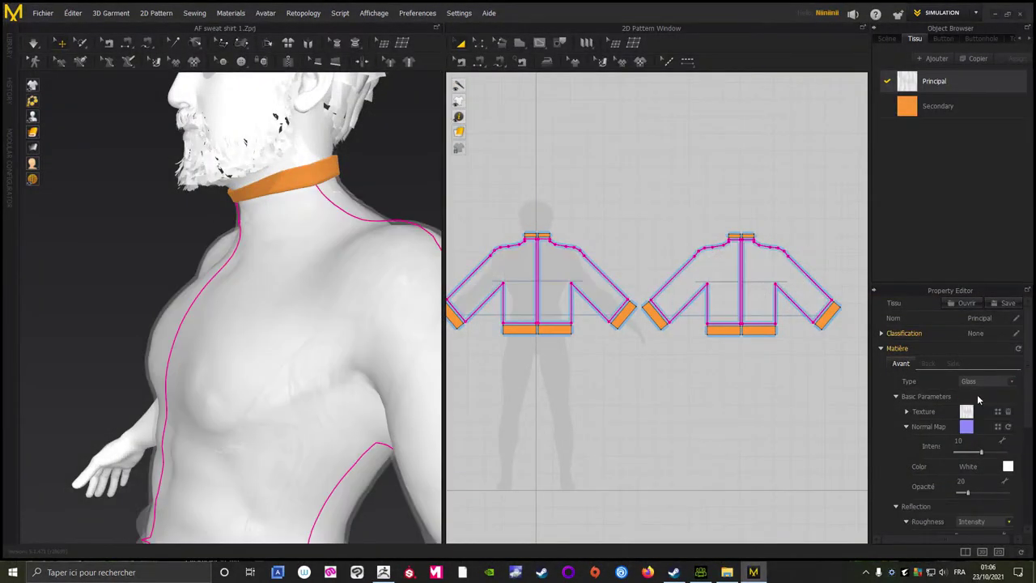
mouse_move(290, 374)
right_down()
mouse_move(428, 375)
mouse_move(375, 370)
right_up()
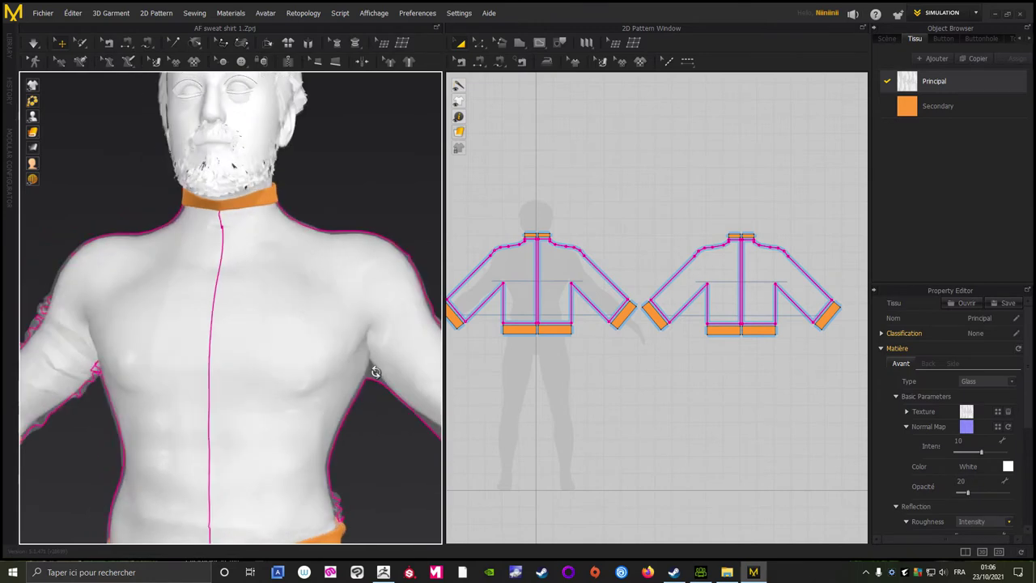
click(1008, 386)
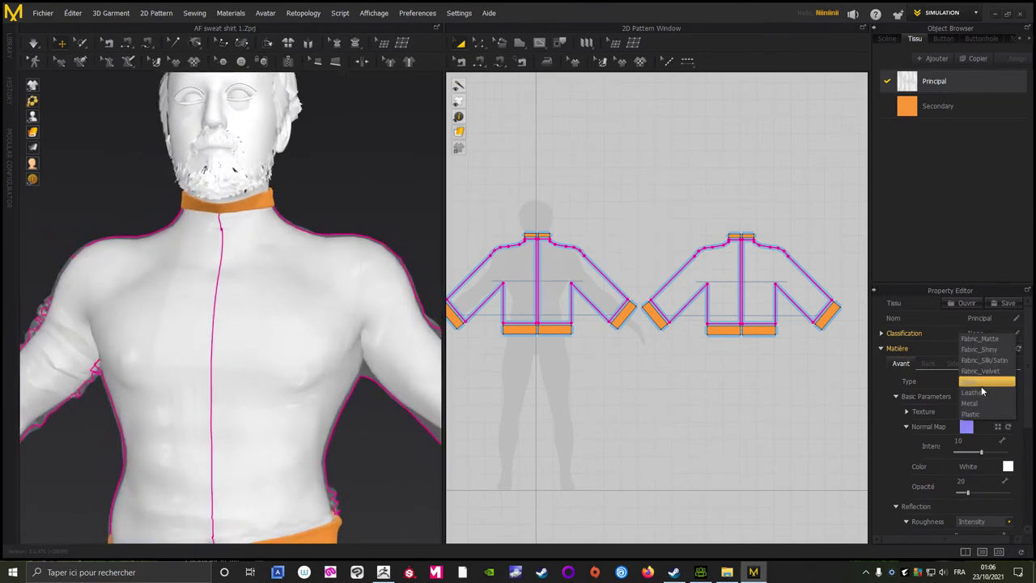
click(979, 393)
right_drag(385, 396, 446, 409)
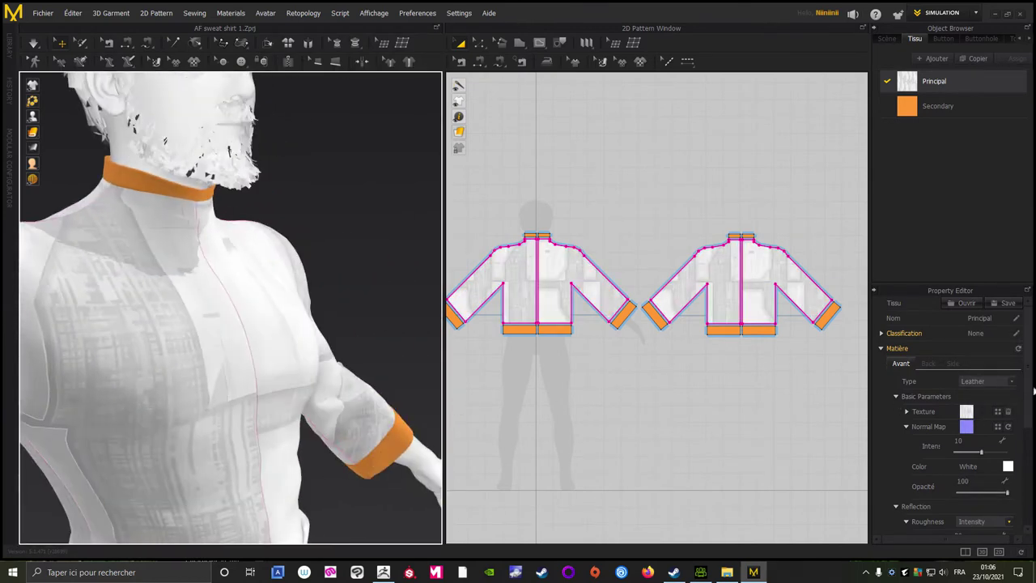
Step: Preview the Metal and Plastic material types on the sweatshirt
click(1013, 385)
click(984, 392)
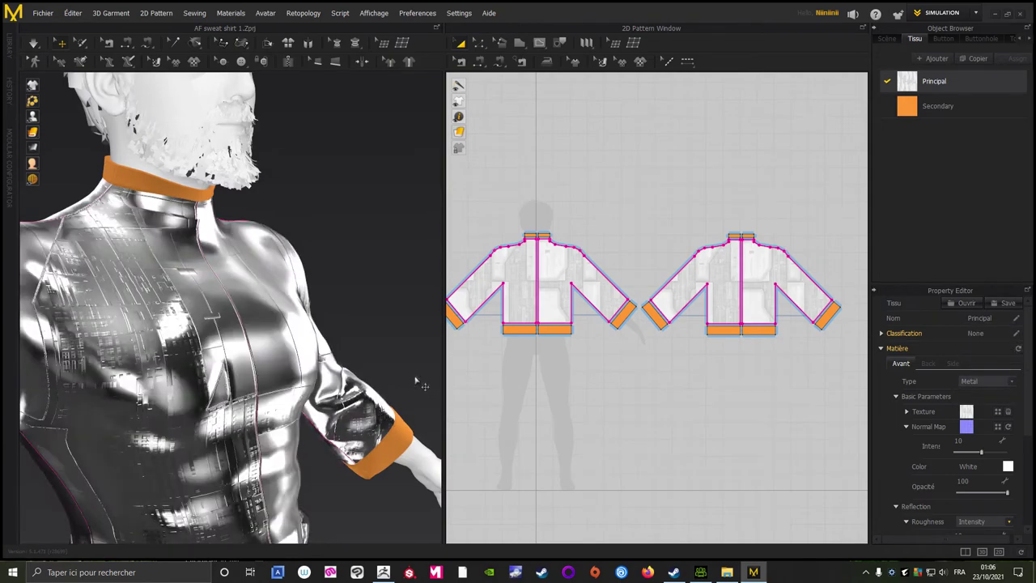
right_drag(425, 387, 48, 348)
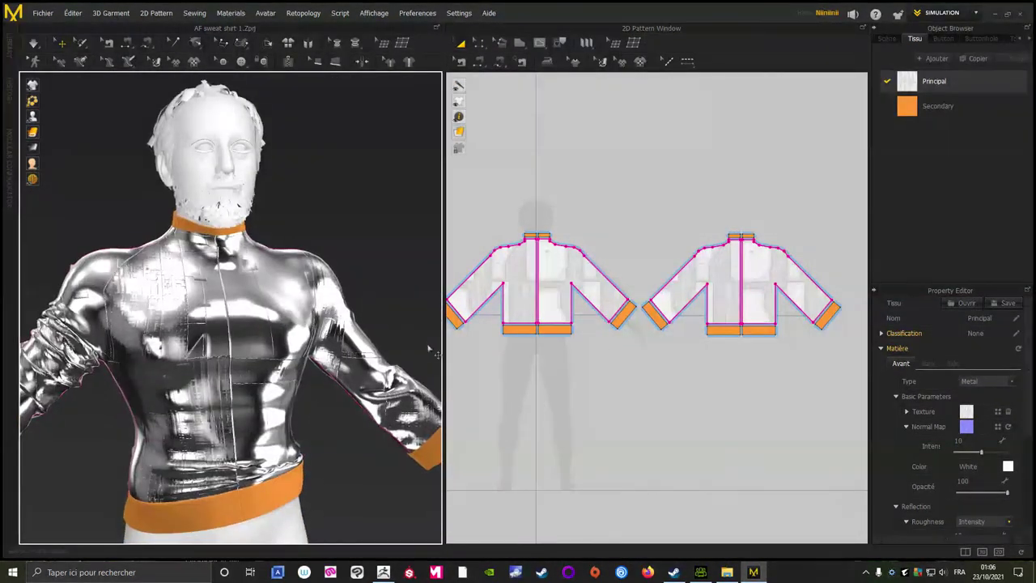
click(1012, 385)
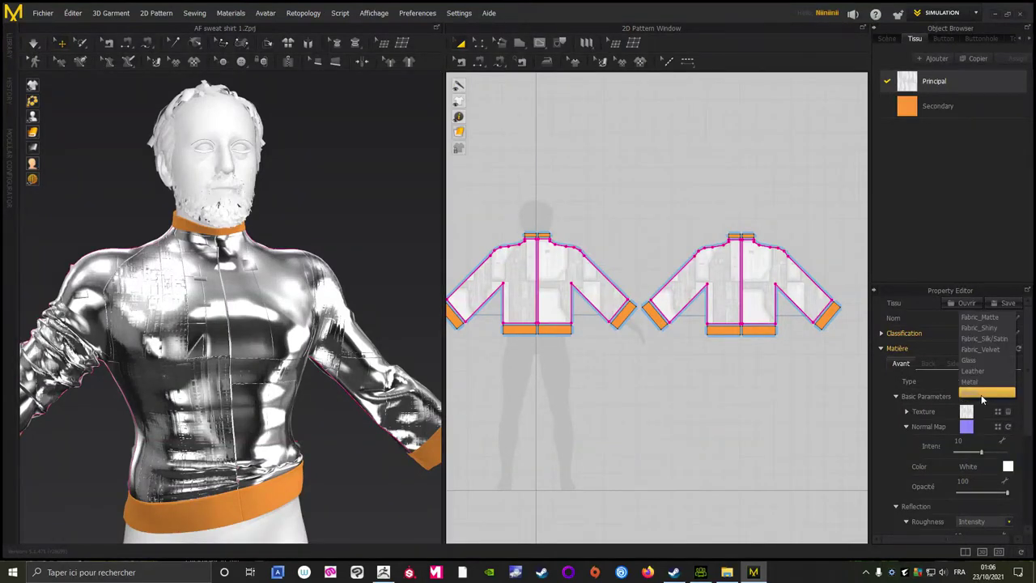
click(983, 400)
mouse_move(337, 406)
right_down()
mouse_move(263, 405)
mouse_move(407, 411)
right_up()
scroll(343, 429, up, 5)
mouse_move(343, 429)
right_down()
mouse_move(240, 340)
mouse_move(275, 342)
right_up()
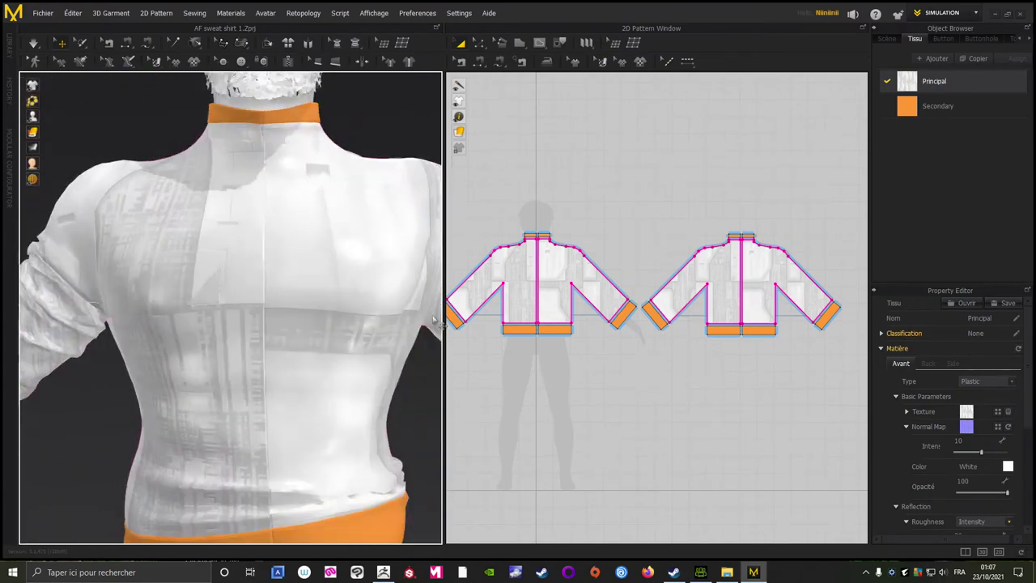
Step: Try Fabric_Silk/Satin, then settle on Fabric_Velvet as the fabric type
click(1011, 383)
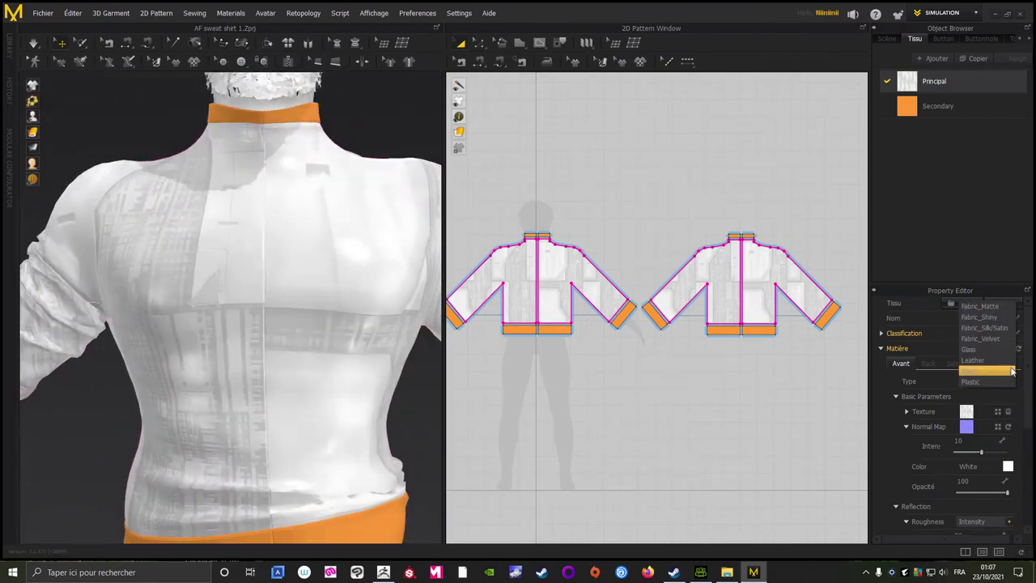
click(997, 330)
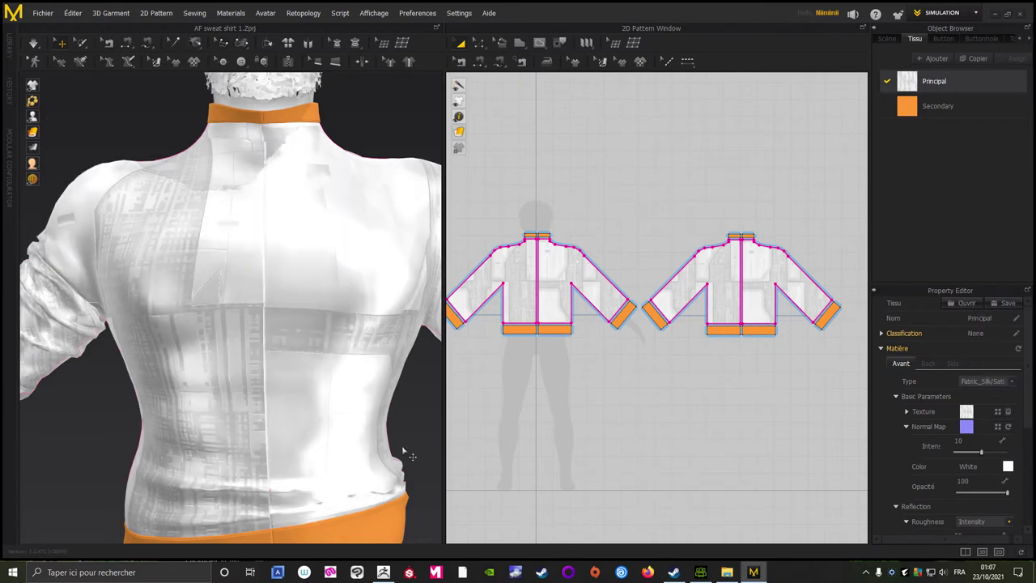
mouse_move(308, 421)
right_down()
mouse_move(377, 429)
mouse_move(343, 428)
right_up()
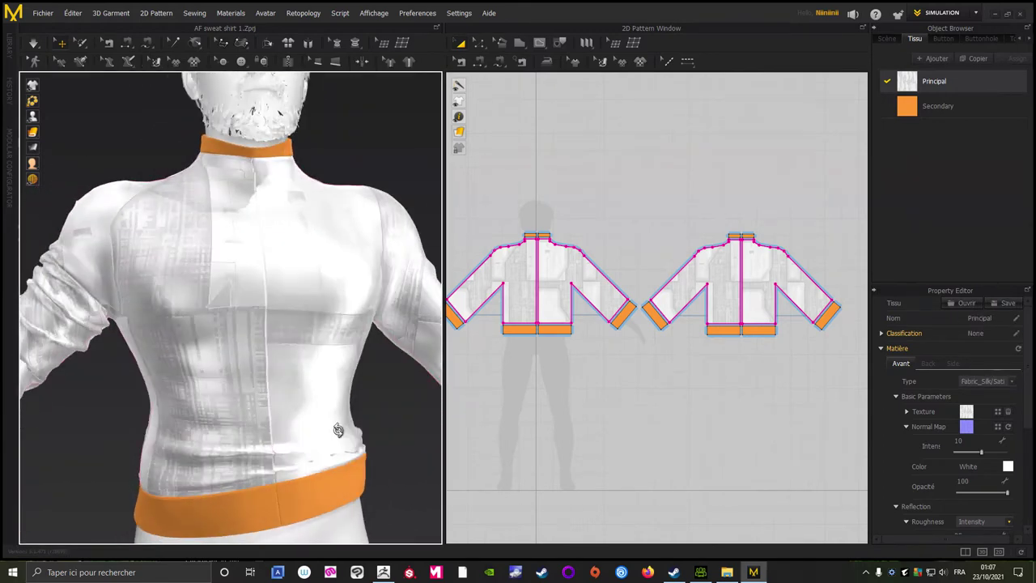
click(1017, 383)
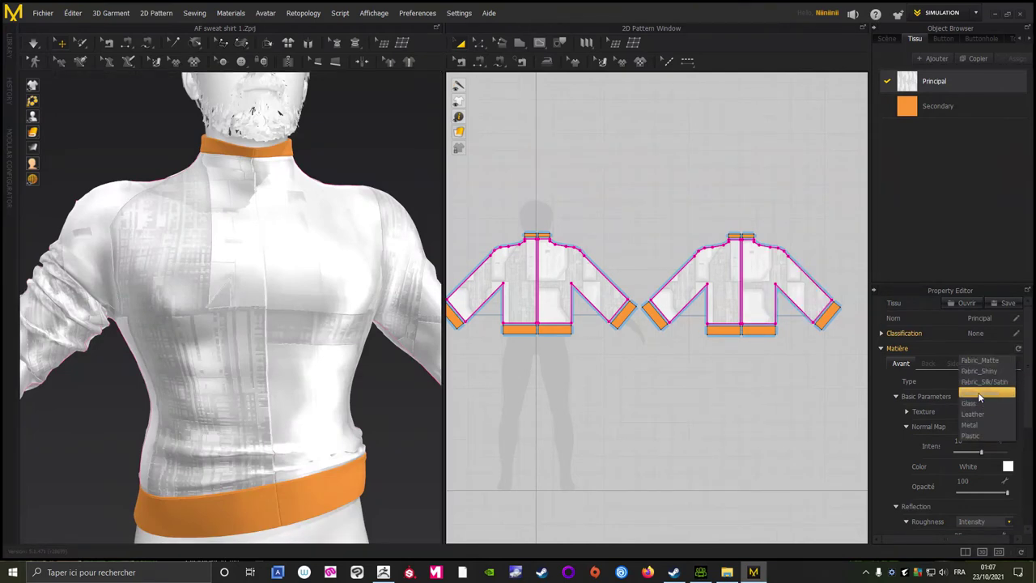
click(979, 394)
mouse_move(370, 405)
right_down()
mouse_move(300, 397)
mouse_move(361, 412)
mouse_move(441, 408)
right_up()
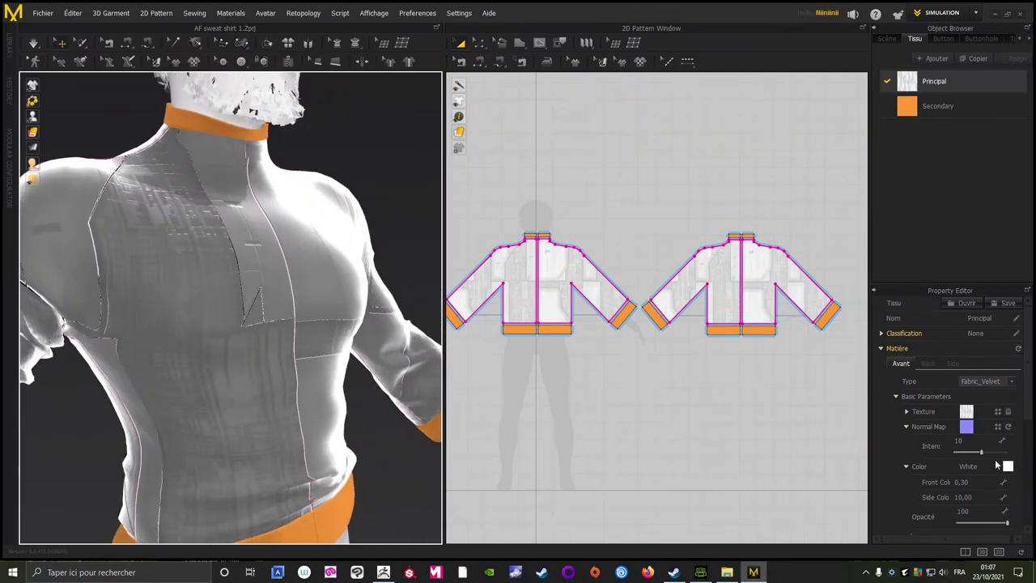
Step: Try red, olive-yellow and violet, then set the Principal fabric colour to light blue Blue 1 (9999FF)
click(905, 427)
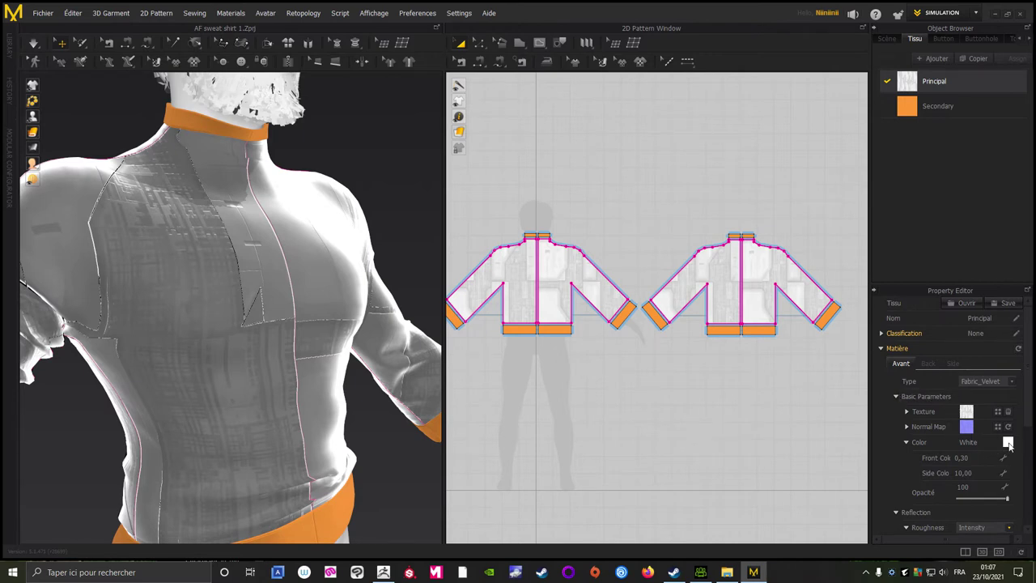
click(1008, 442)
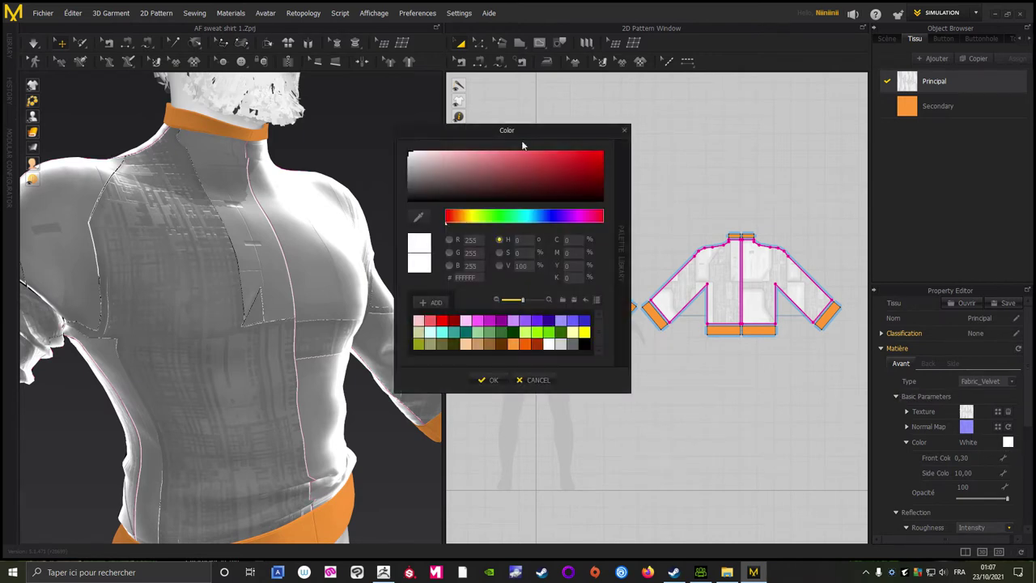
drag(521, 146, 593, 198)
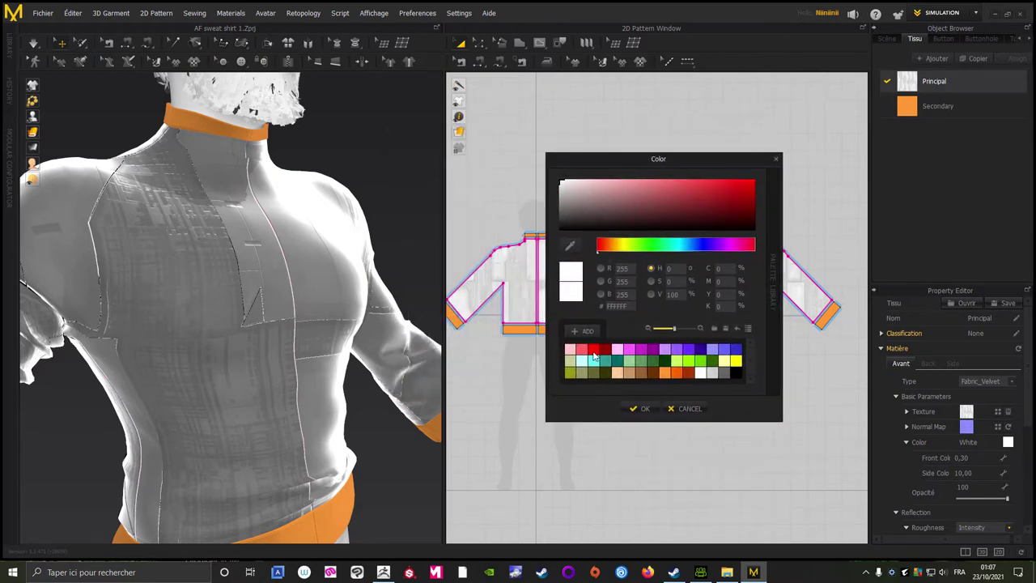
click(595, 352)
click(606, 353)
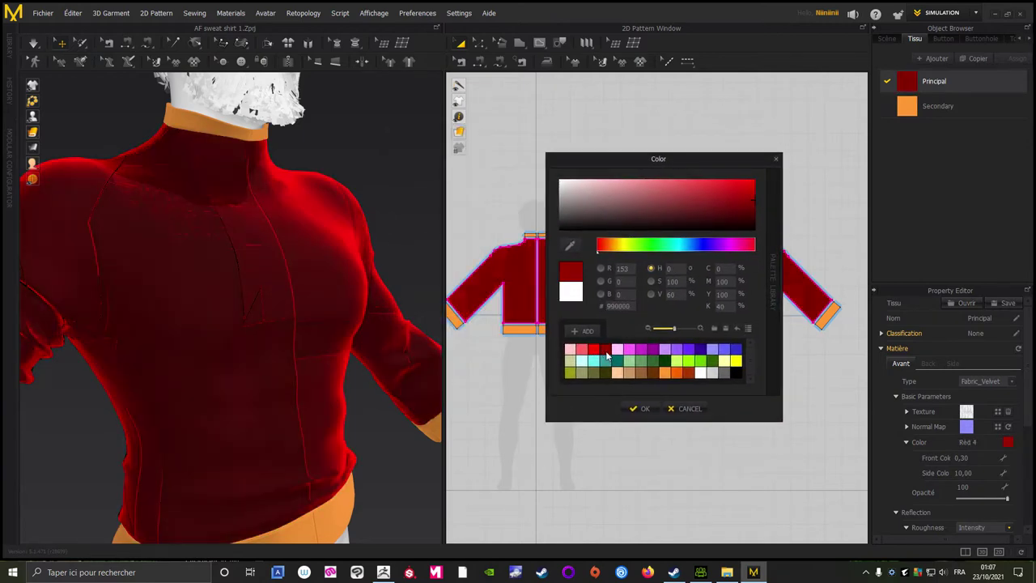
click(570, 373)
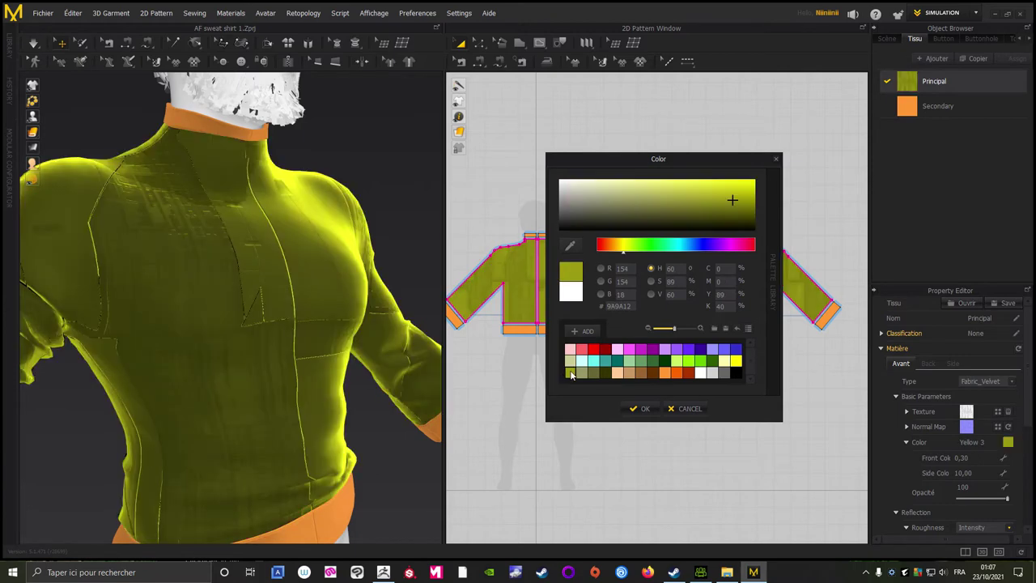
click(693, 350)
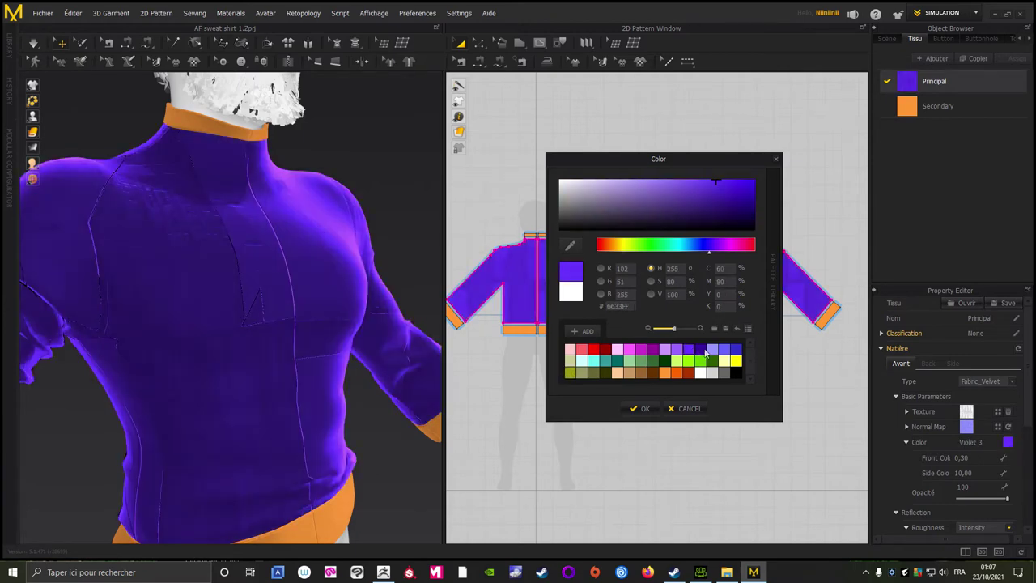
click(713, 350)
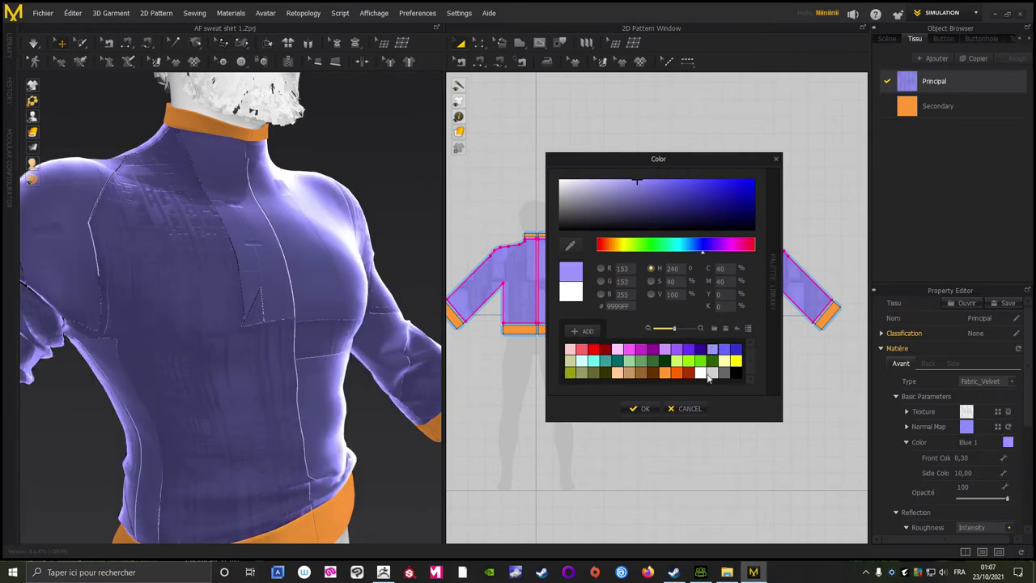
click(721, 350)
click(713, 352)
click(639, 408)
Step: Orbit to show the head, collar and arm, then turn on Edit Texture (2D) mode
scroll(371, 249, up, 2)
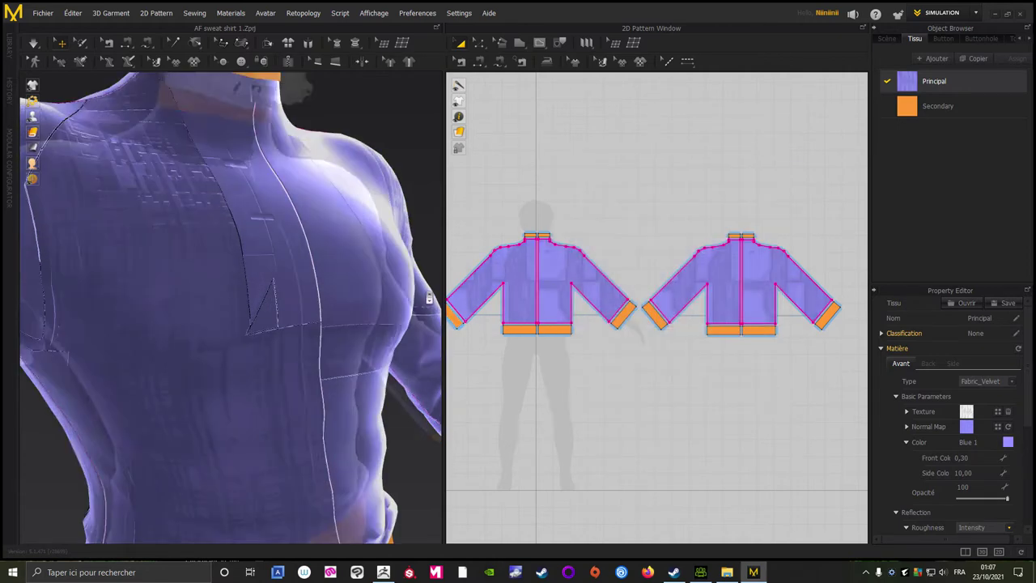
scroll(371, 249, up, 2)
right_click(373, 253)
scroll(372, 253, down, 3)
right_drag(372, 254, 267, 254)
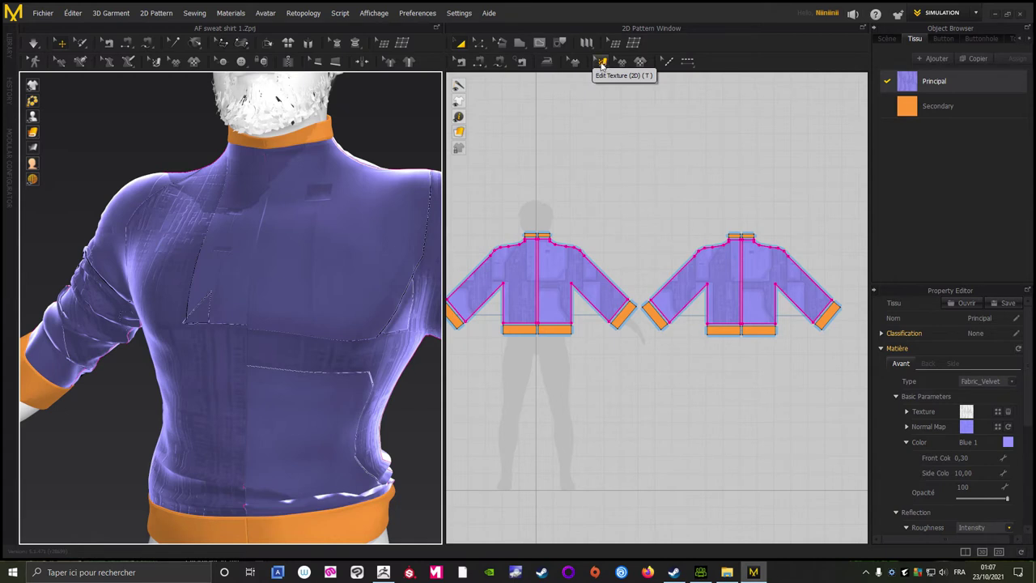
click(602, 65)
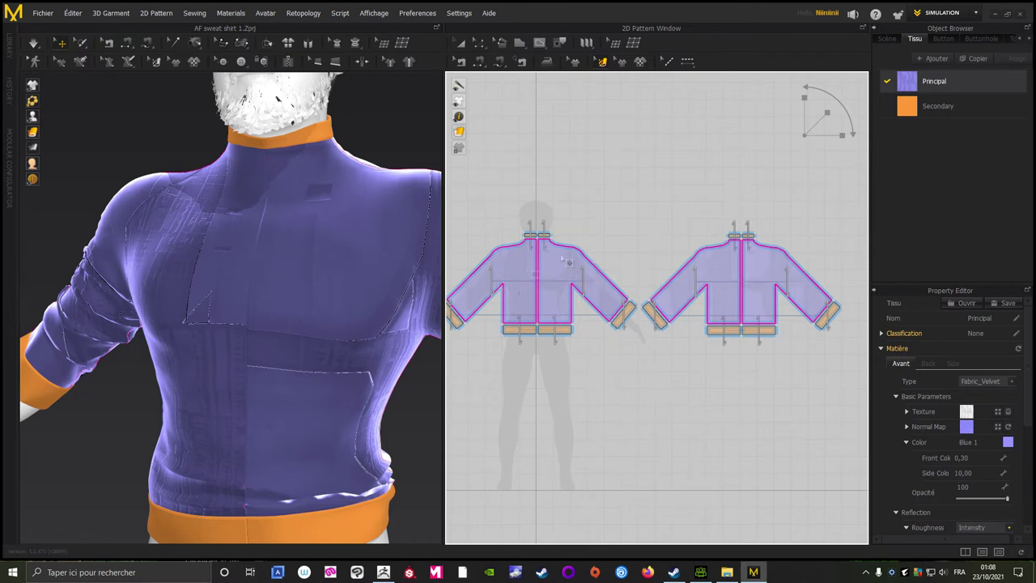
Step: Select both sweater patterns' centre lines and rotate the fabric texture so the ribs run vertically
click(520, 260)
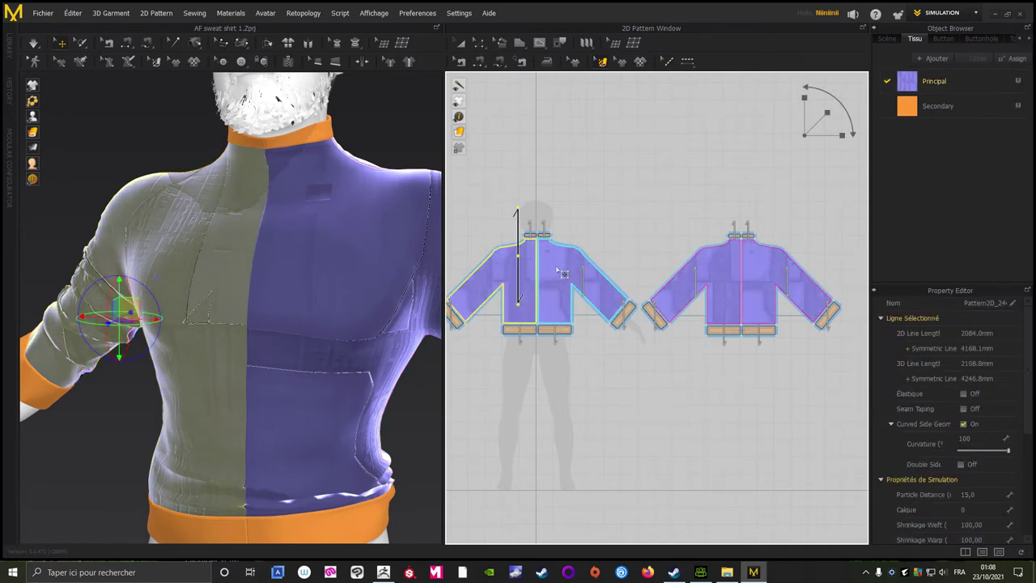
click(556, 267)
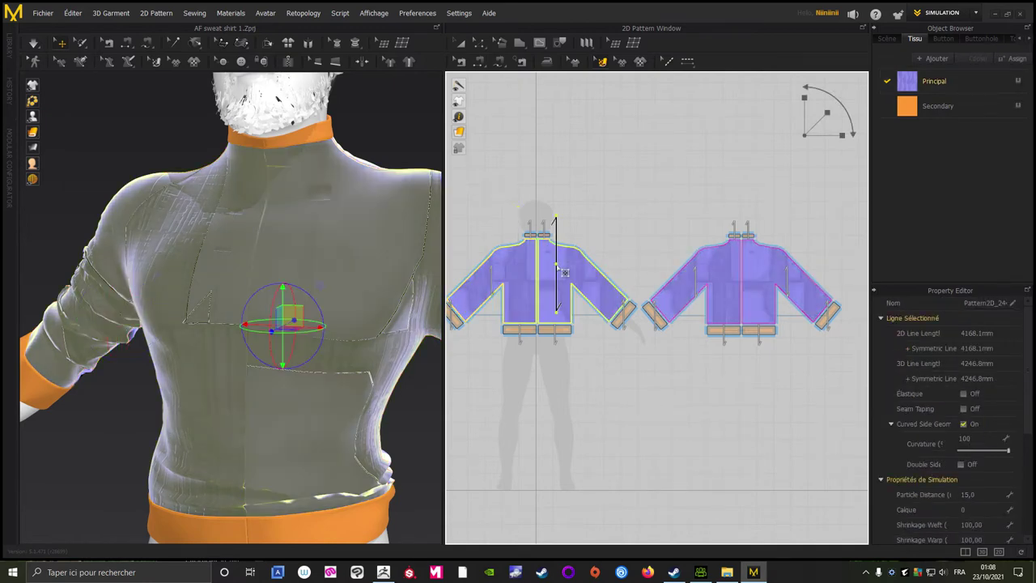
shift+click(754, 267)
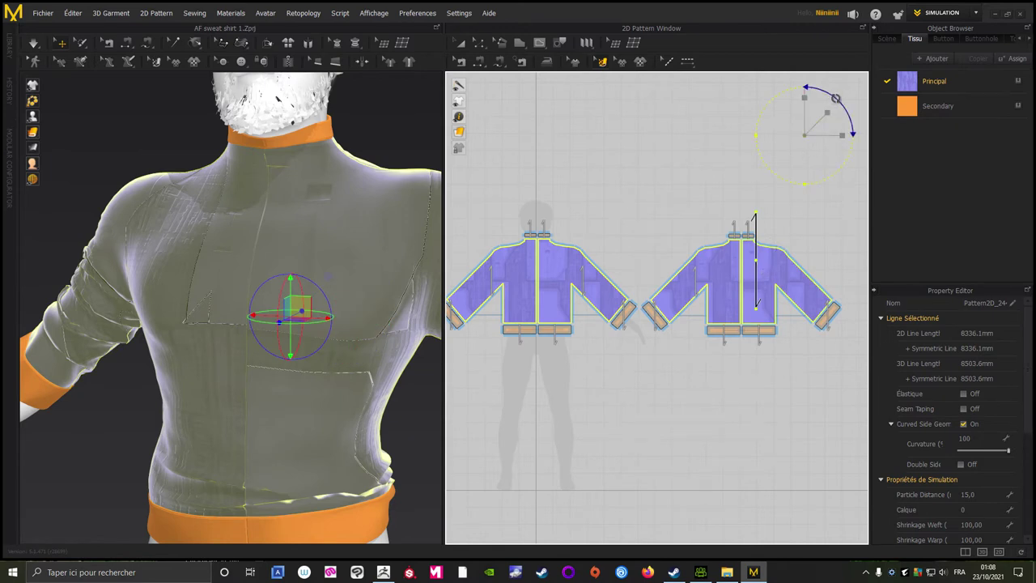
drag(834, 98, 844, 123)
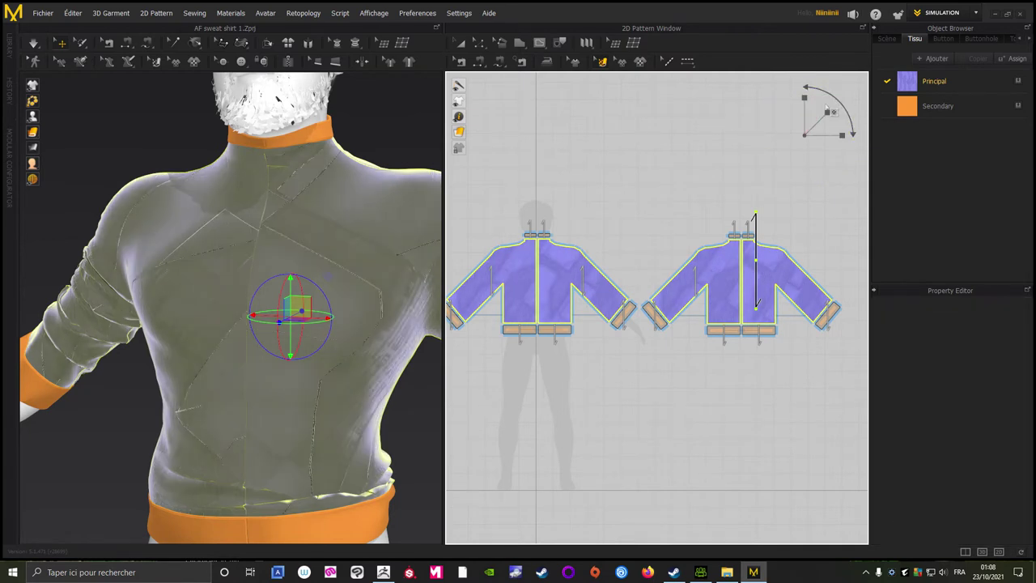
key(space)
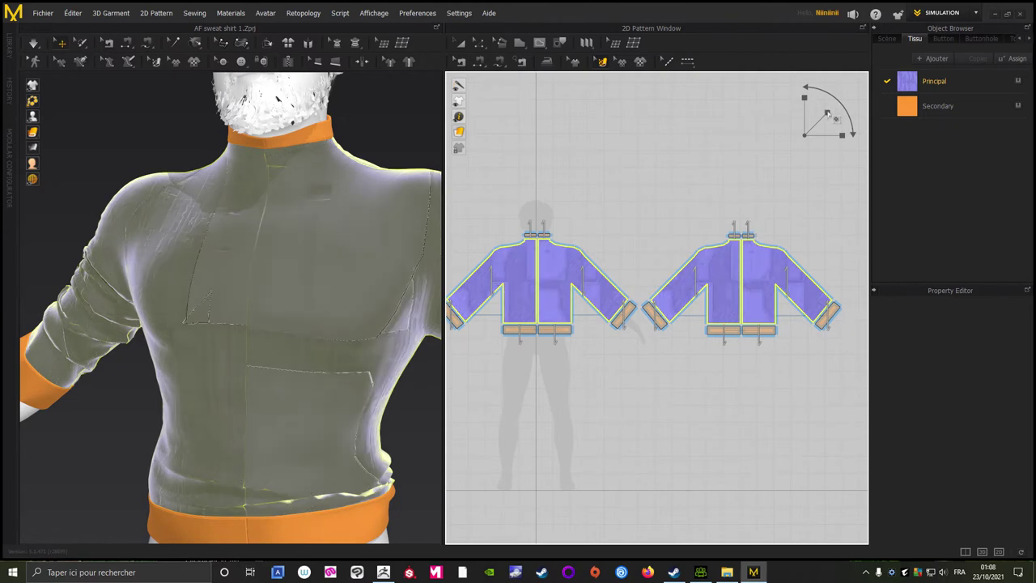
Step: Clear the pattern selection and orbit to a raised three-quarter view of the rotated texture
click(834, 119)
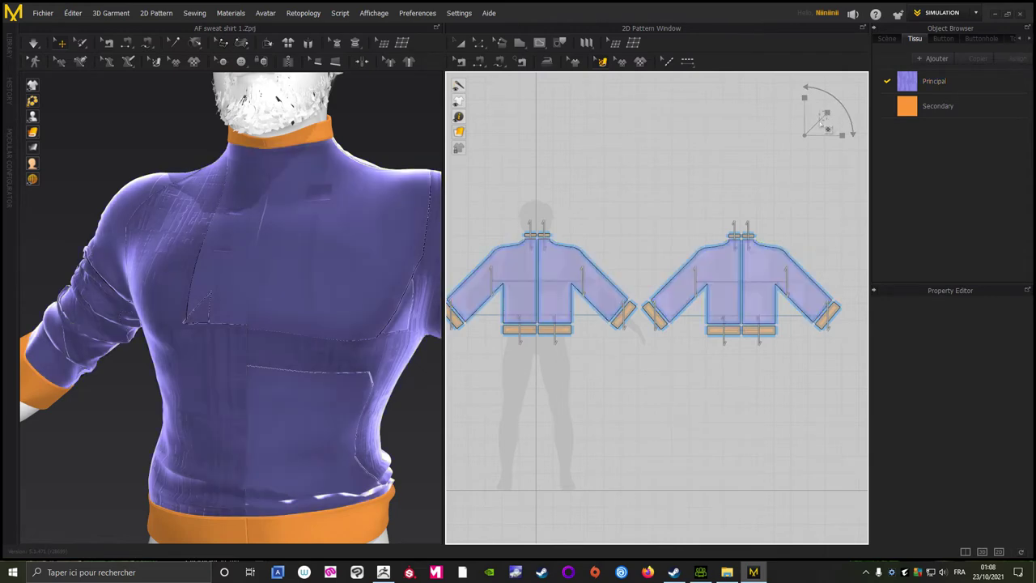
drag(508, 269, 764, 273)
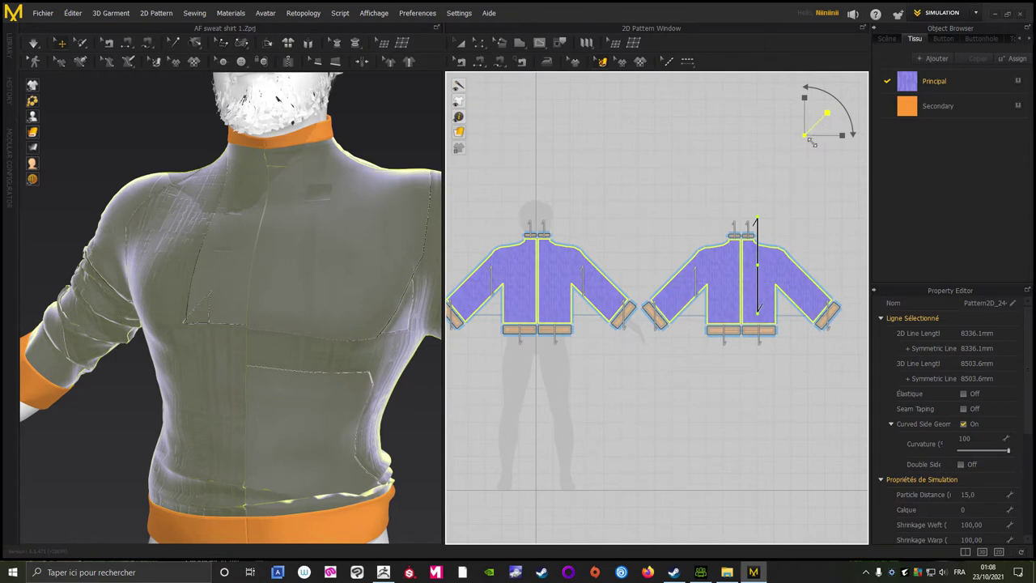
click(747, 165)
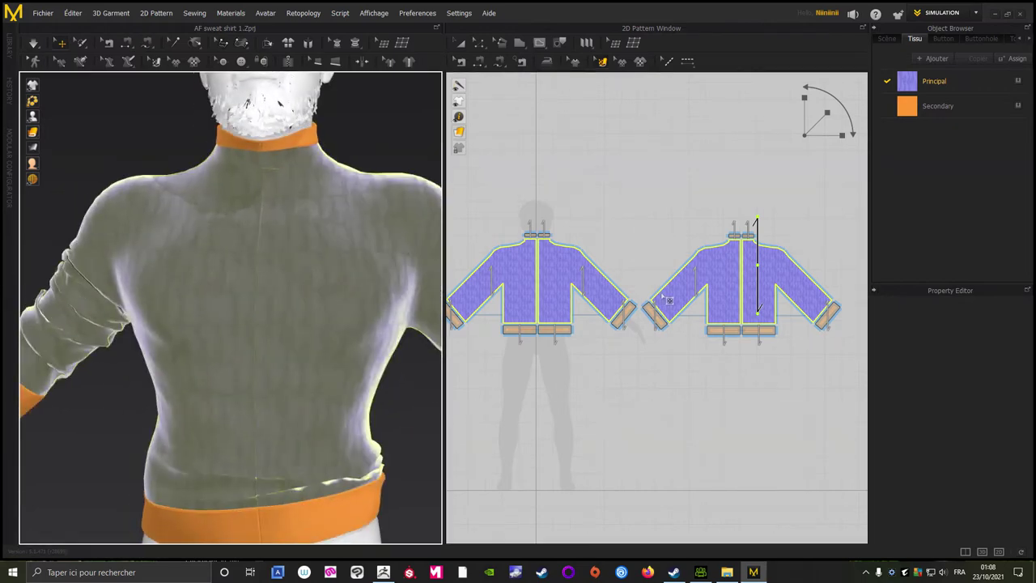
scroll(612, 237, up, 5)
mouse_move(612, 236)
middle_down()
mouse_move(795, 250)
mouse_move(850, 293)
middle_up()
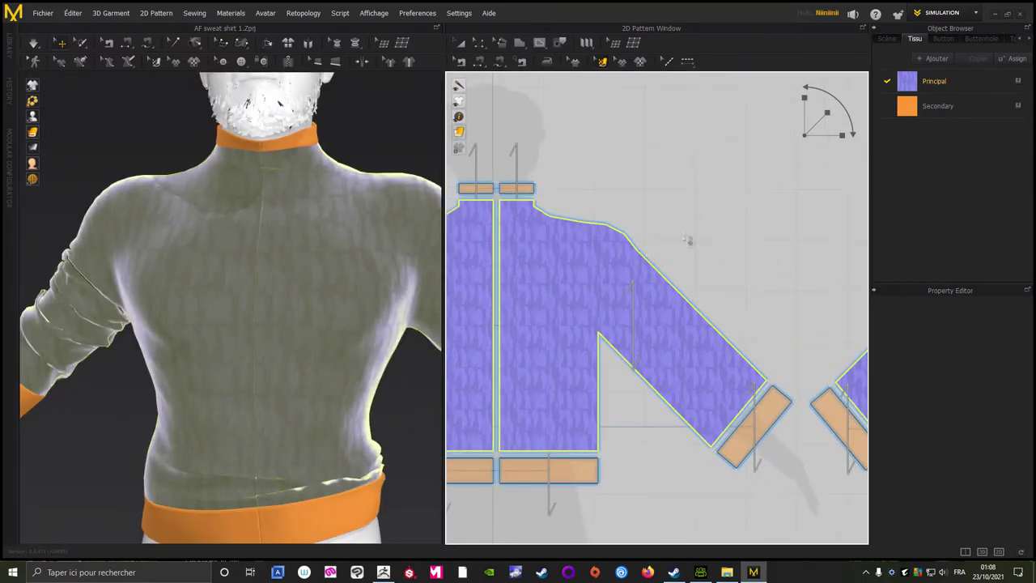
click(831, 116)
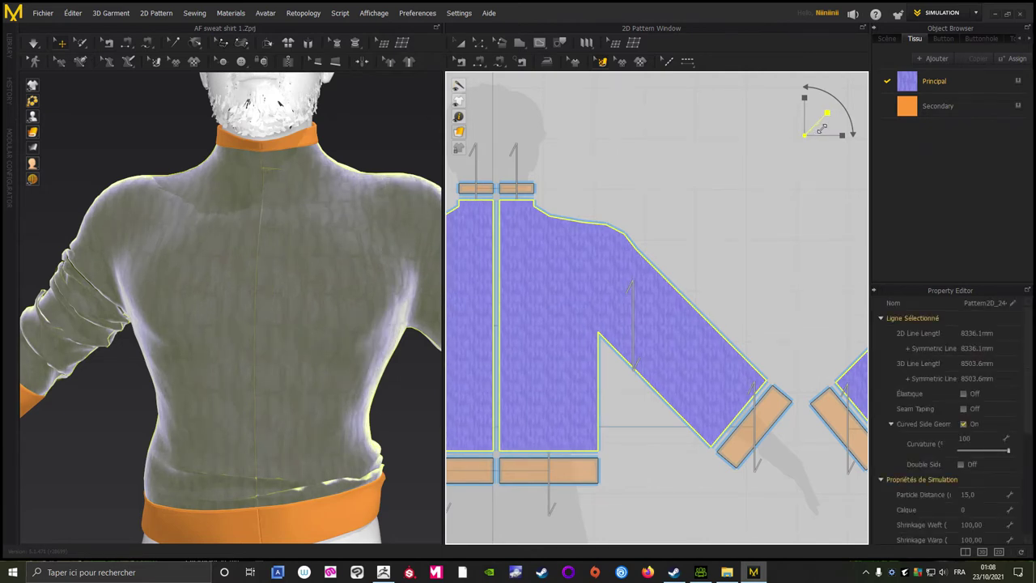
key(Escape)
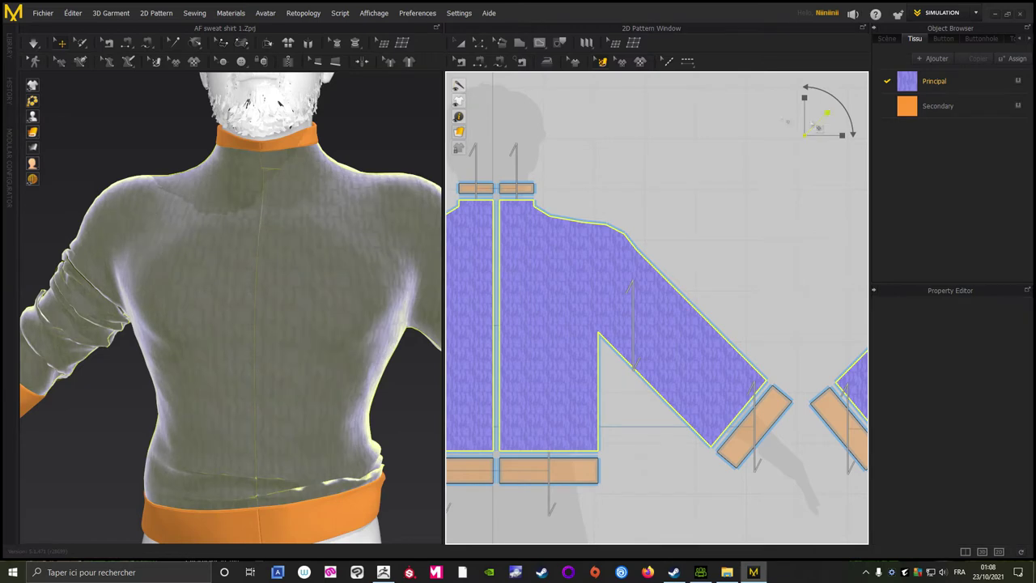
mouse_move(396, 134)
right_down()
mouse_move(403, 126)
mouse_move(191, 132)
mouse_move(370, 157)
mouse_move(421, 140)
right_up()
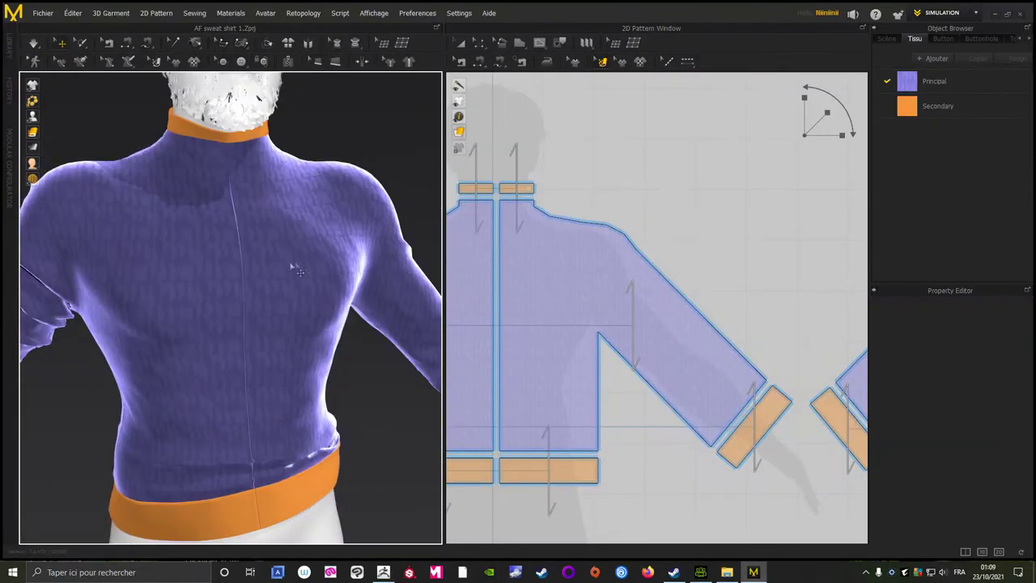
mouse_move(295, 270)
right_down()
mouse_move(393, 365)
mouse_move(300, 312)
mouse_move(287, 244)
mouse_move(348, 247)
right_up()
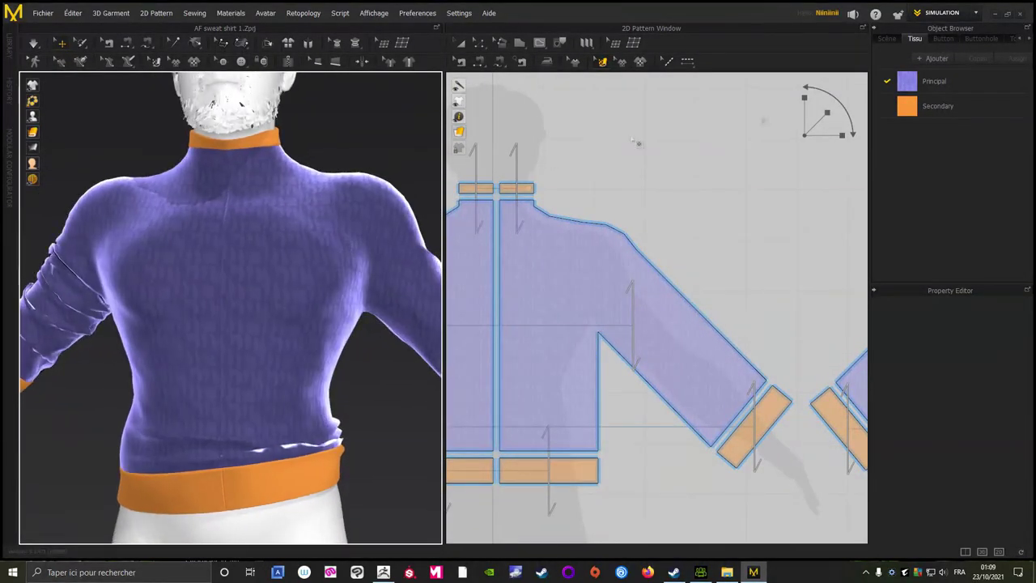
Step: Set the Principal fabric colour to Gray 2 (666666) after trying a few swatches
click(954, 78)
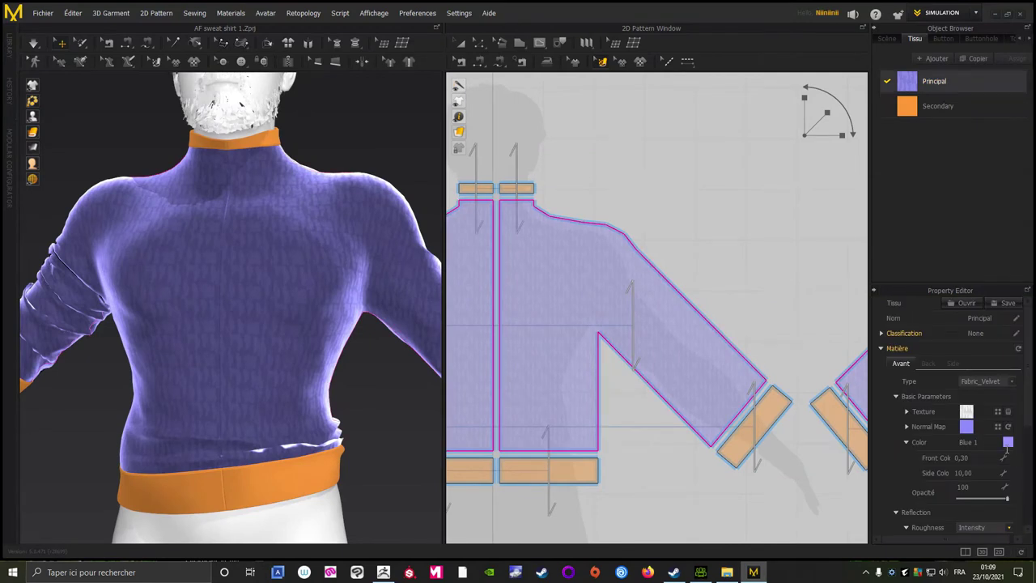
click(1008, 443)
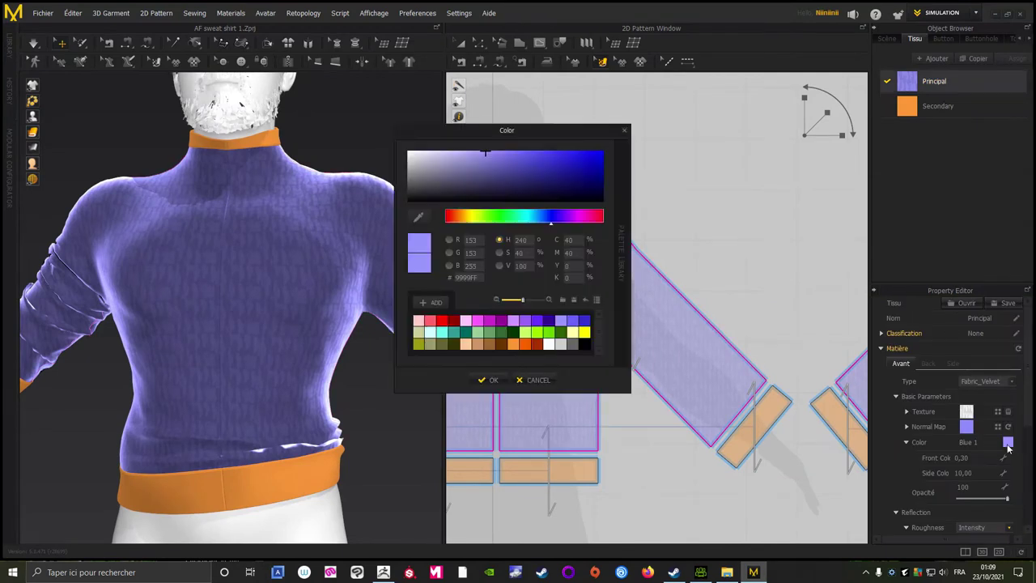
click(573, 345)
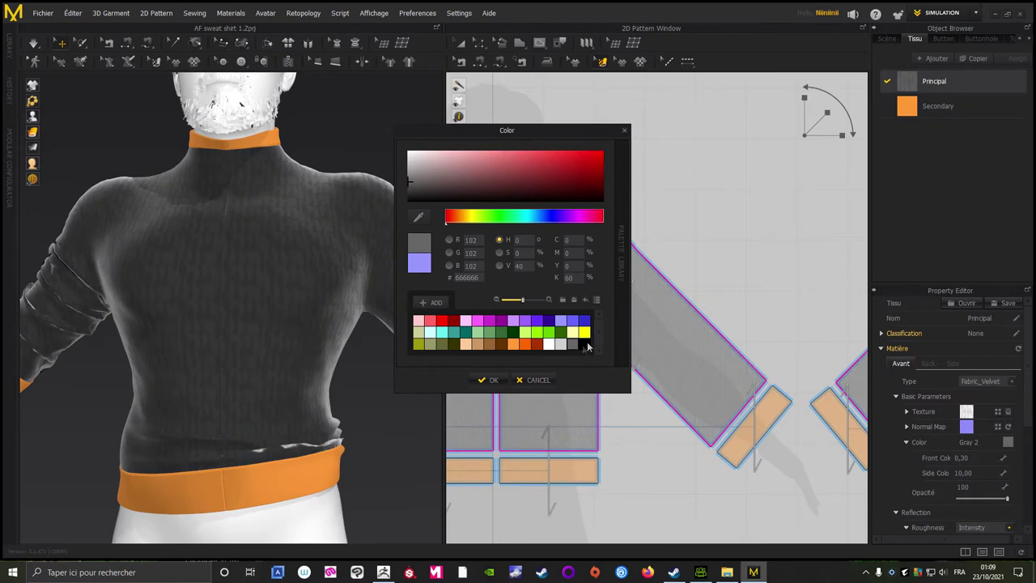
click(582, 345)
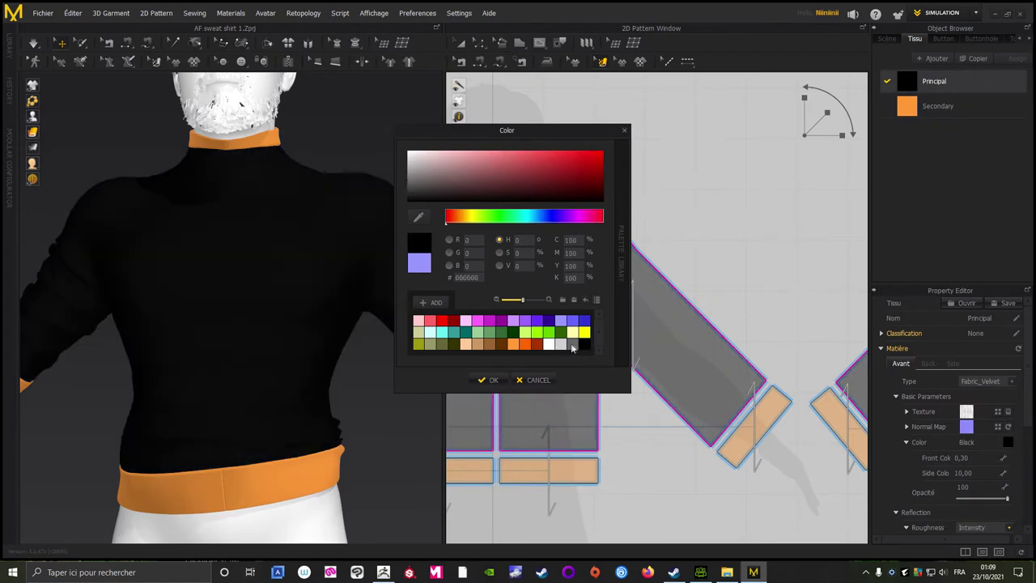
click(571, 346)
click(538, 344)
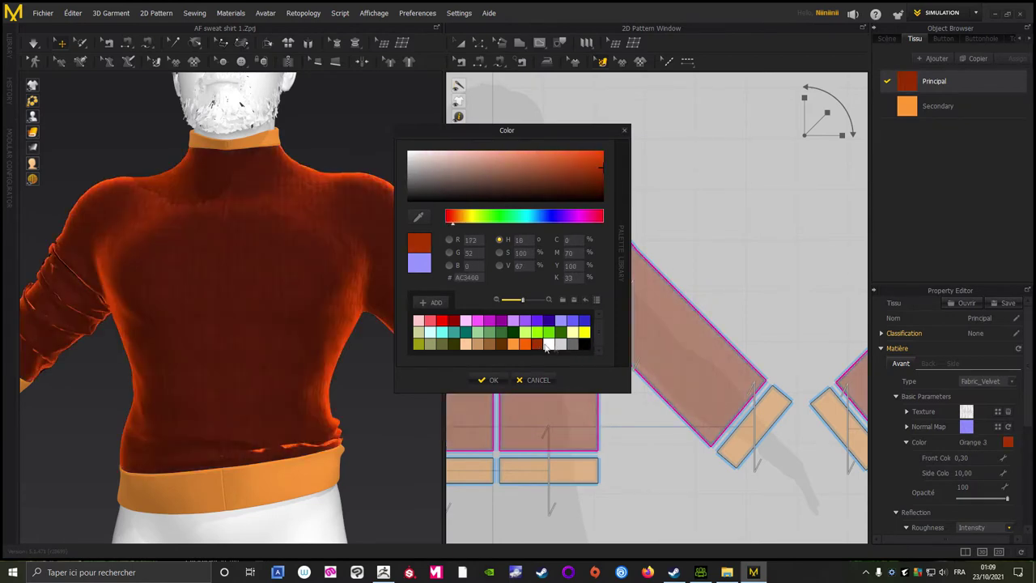
click(571, 346)
click(488, 379)
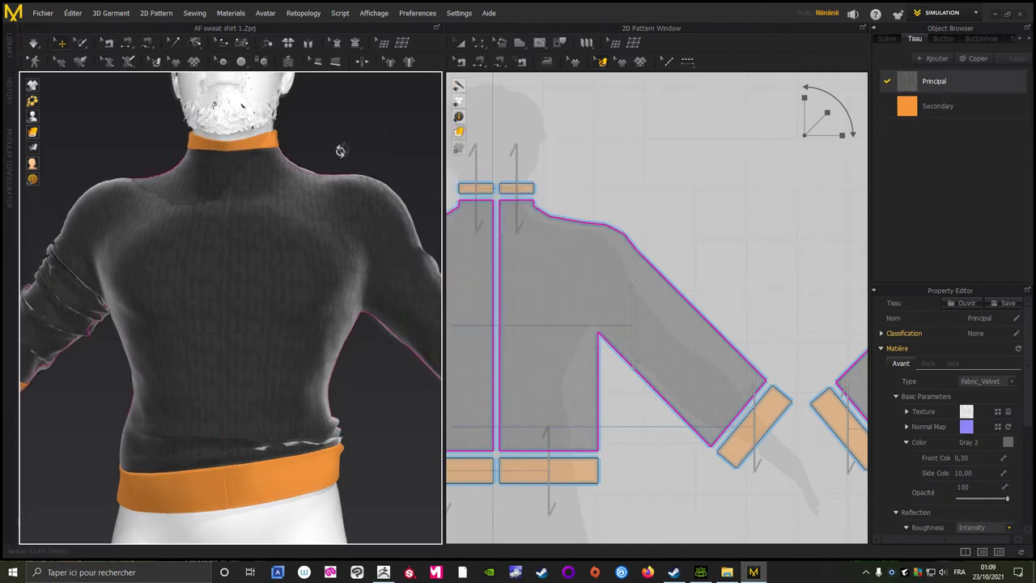
right_drag(342, 148, 386, 143)
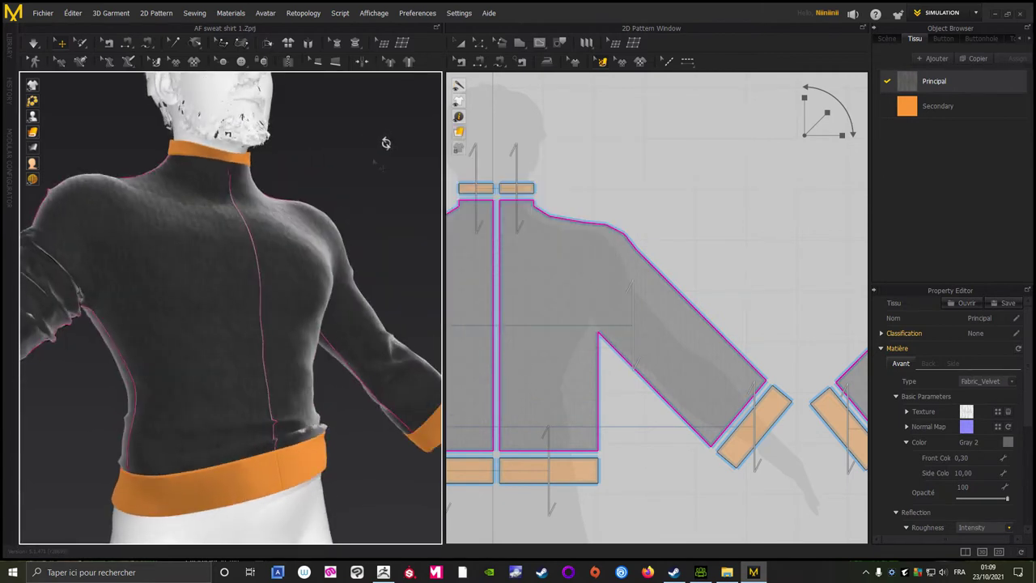
Step: Change the Principal fabric type from Fabric_Velvet to Fabric_Matte
click(1008, 383)
click(984, 353)
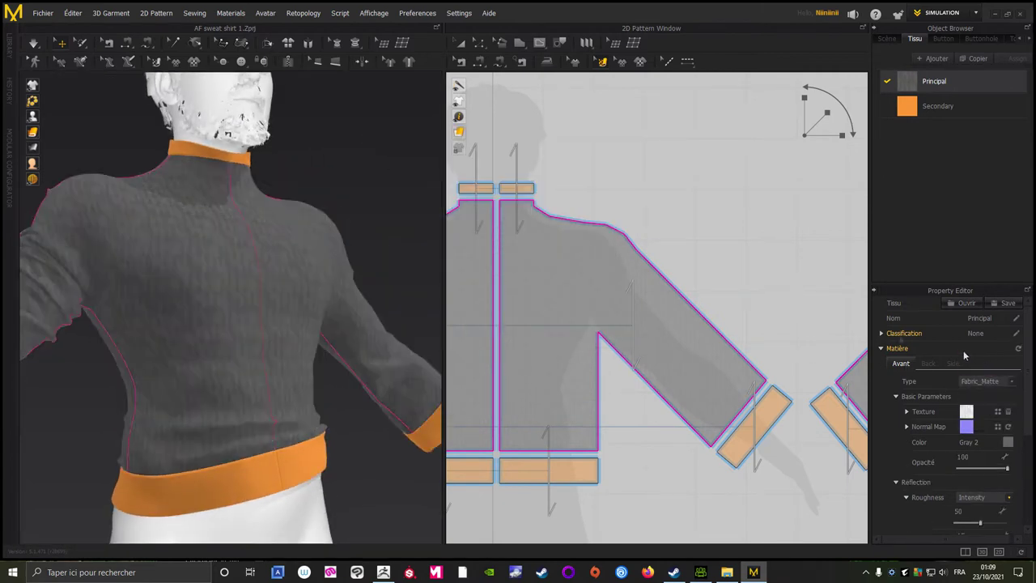
scroll(343, 208, up, 2)
mouse_move(280, 215)
right_down()
mouse_move(251, 211)
mouse_move(307, 229)
mouse_move(321, 223)
right_up()
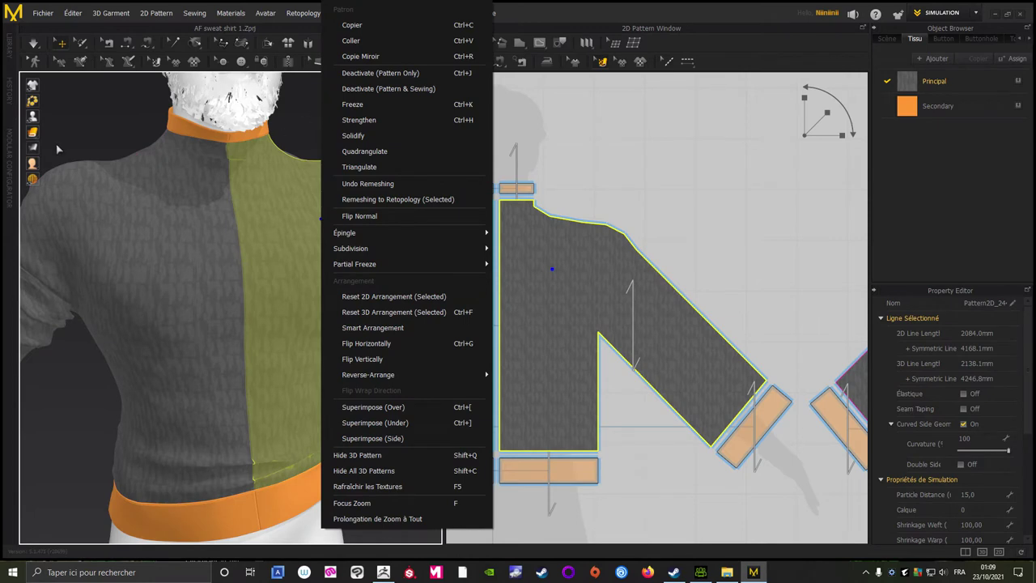
Step: Select the Secondary fabric and zoom out the 2D window to show both full patterns
click(96, 125)
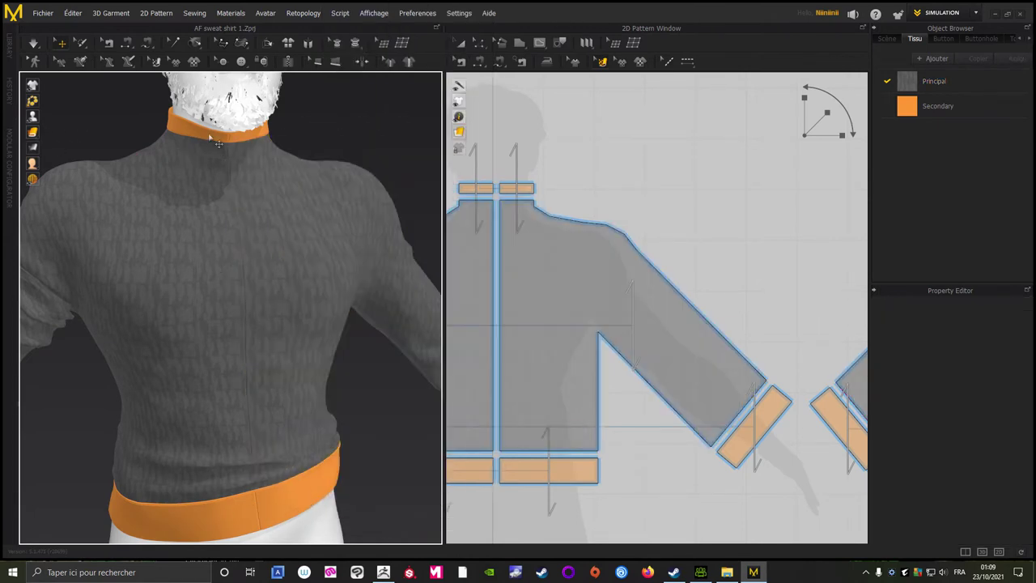
click(927, 114)
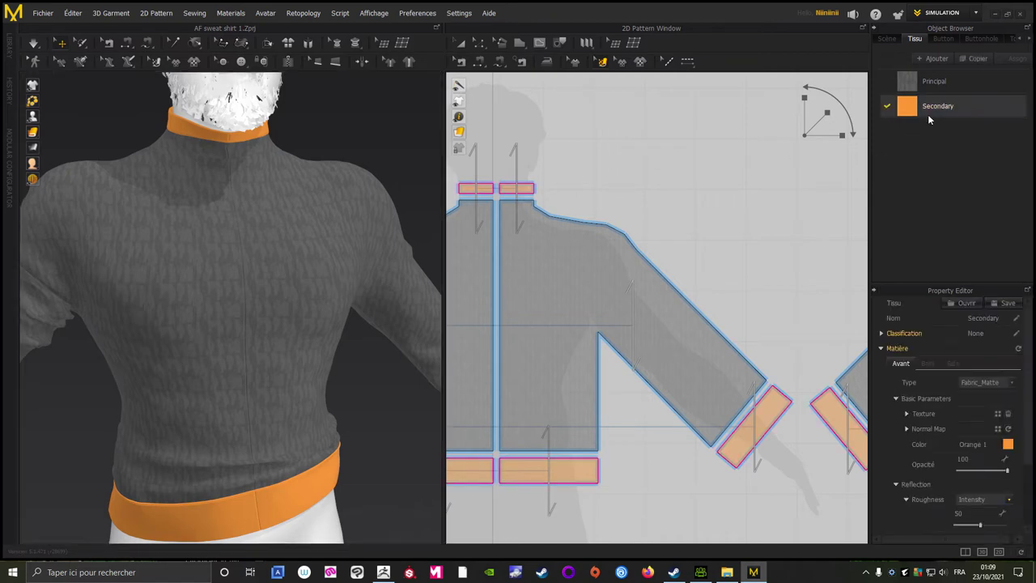
scroll(728, 195, down, 5)
right_drag(728, 191, 574, 191)
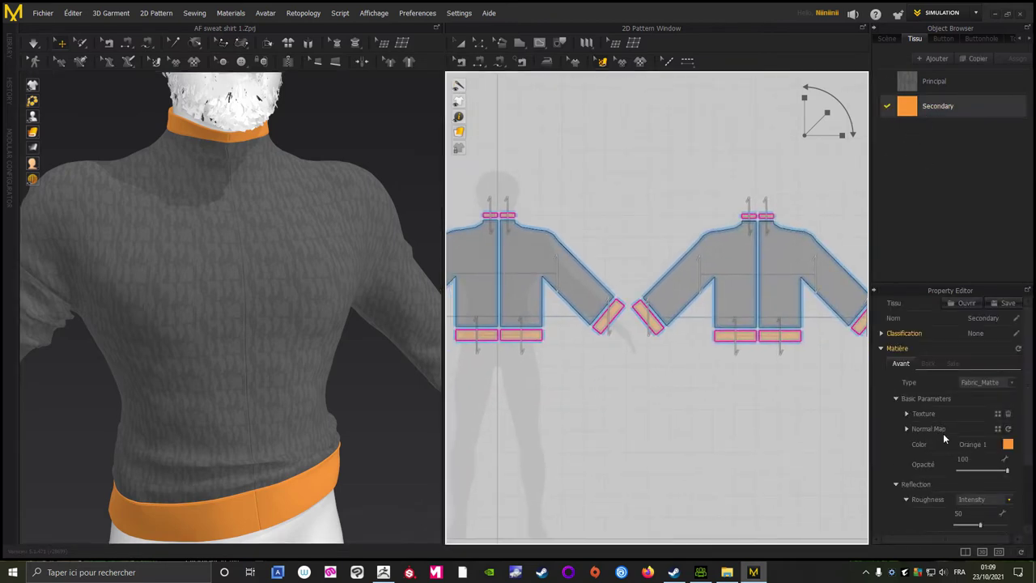
Step: Load 1001_Base_Color as the Secondary fabric's texture and 1001_Normal_OpenGL as its normal map
click(727, 572)
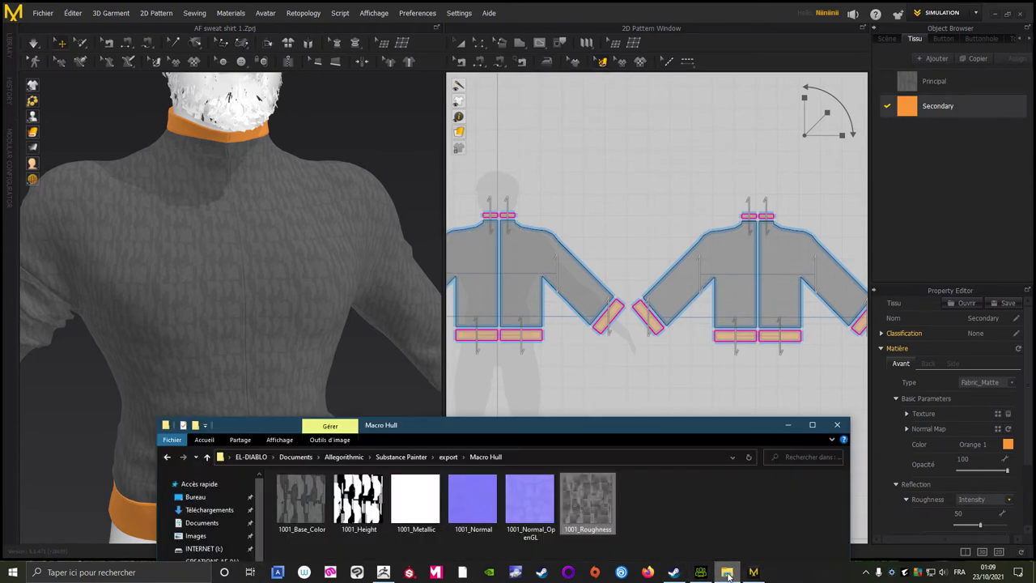
mouse_move(528, 427)
mouse_down()
mouse_move(524, 327)
mouse_move(473, 224)
mouse_up()
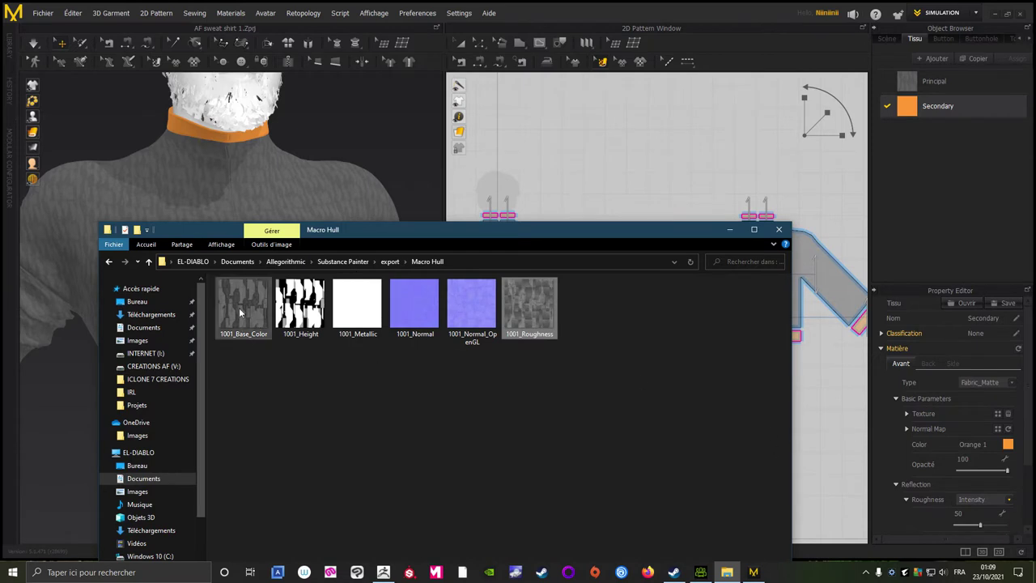
mouse_move(239, 307)
mouse_down()
mouse_move(917, 471)
mouse_move(954, 453)
mouse_move(951, 419)
mouse_move(937, 413)
mouse_up()
mouse_move(470, 306)
mouse_down()
mouse_move(925, 443)
mouse_move(936, 427)
mouse_up()
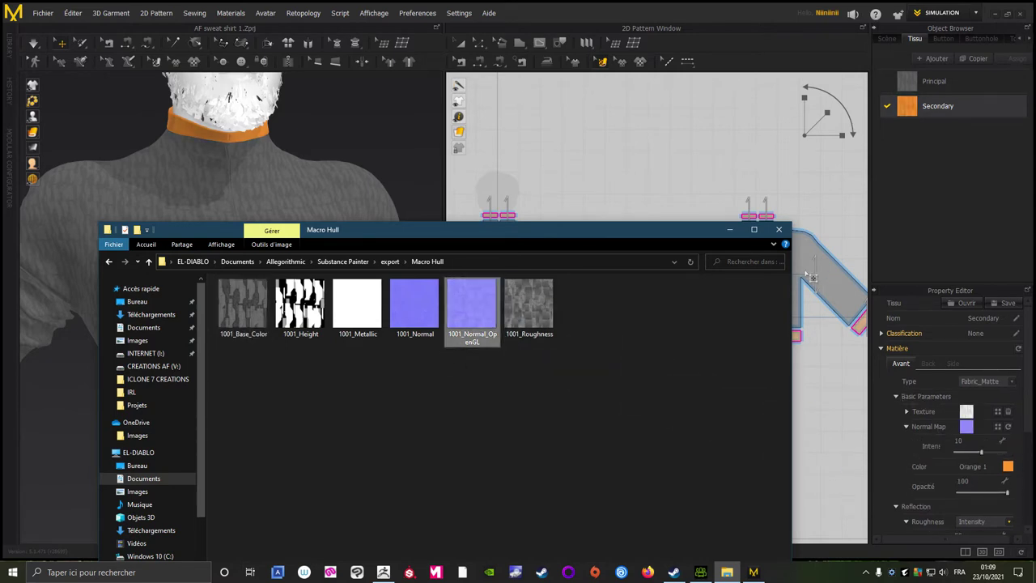
click(730, 230)
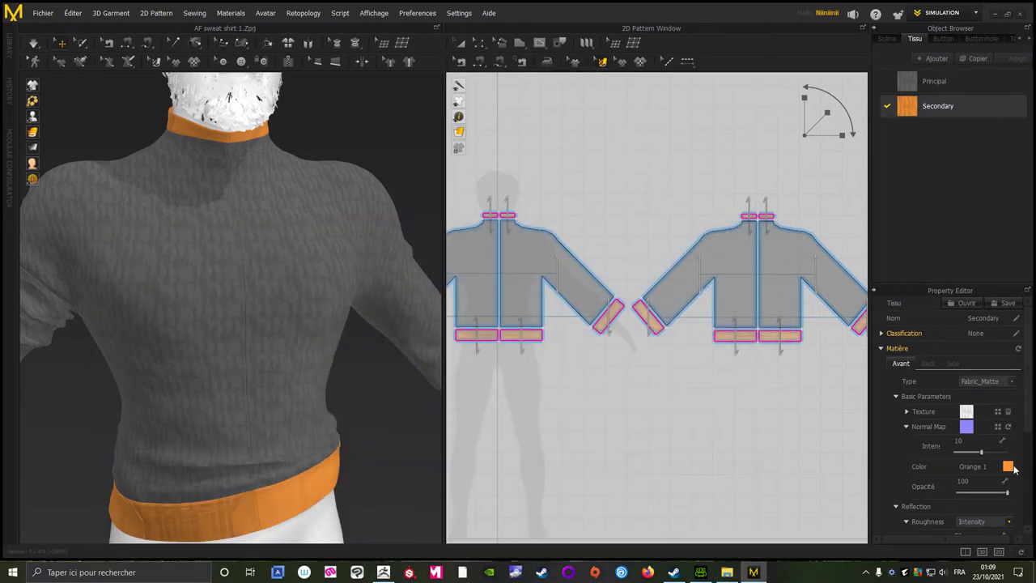
Step: Preview red, khaki, olive, white and grey on the Secondary fabric, then settle on Black
click(1007, 466)
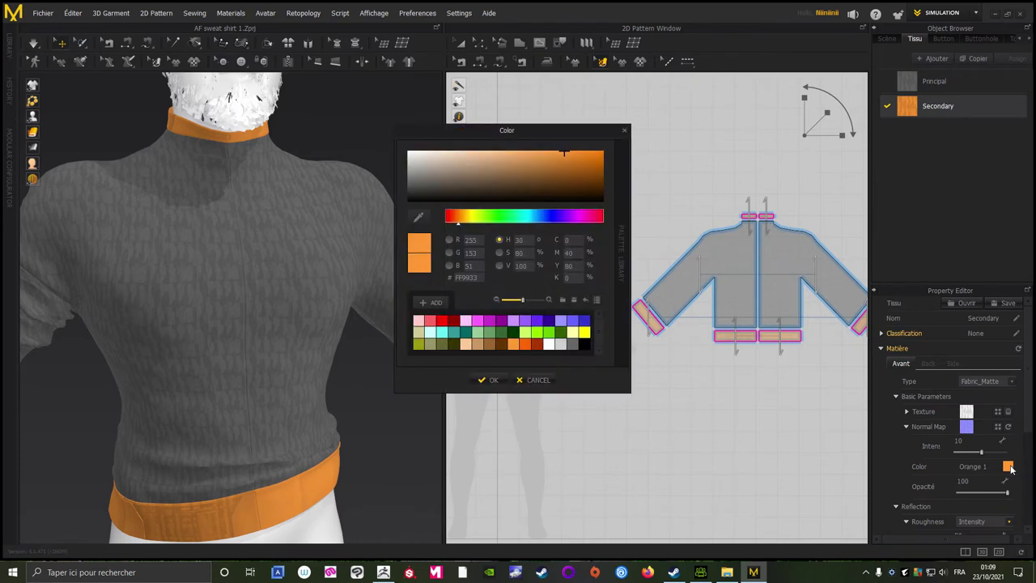
click(538, 343)
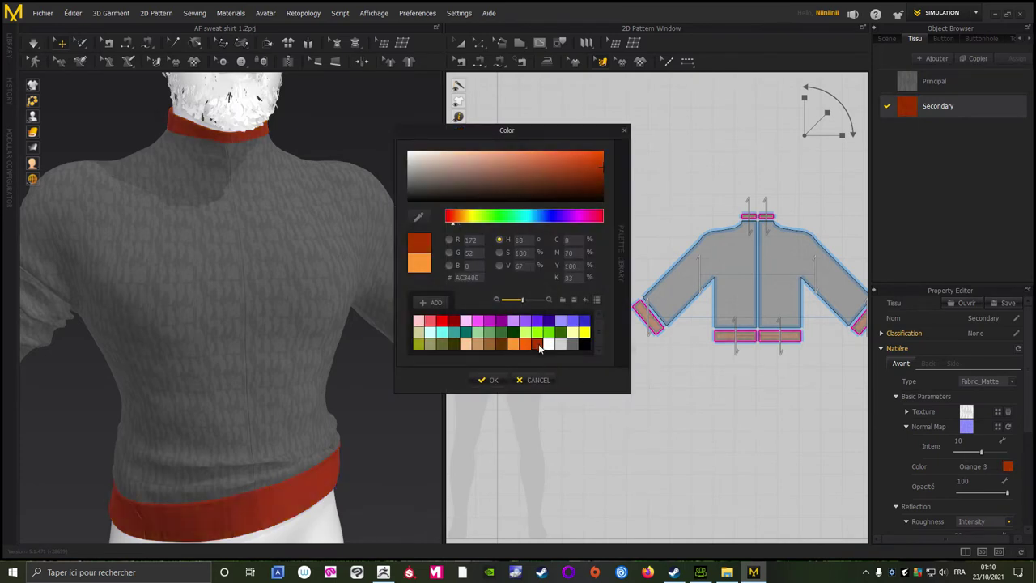
click(453, 344)
click(441, 344)
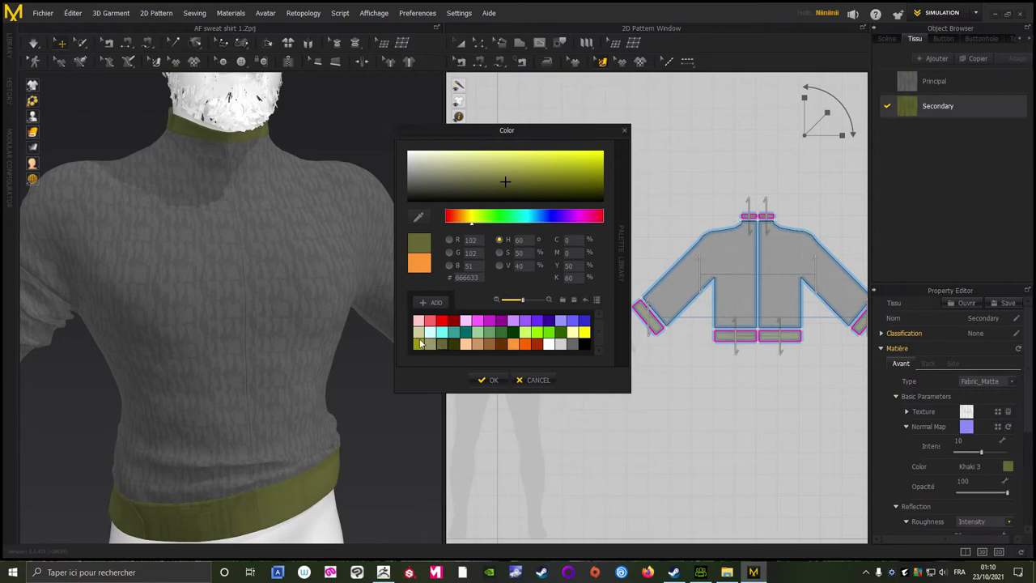
click(419, 331)
click(549, 345)
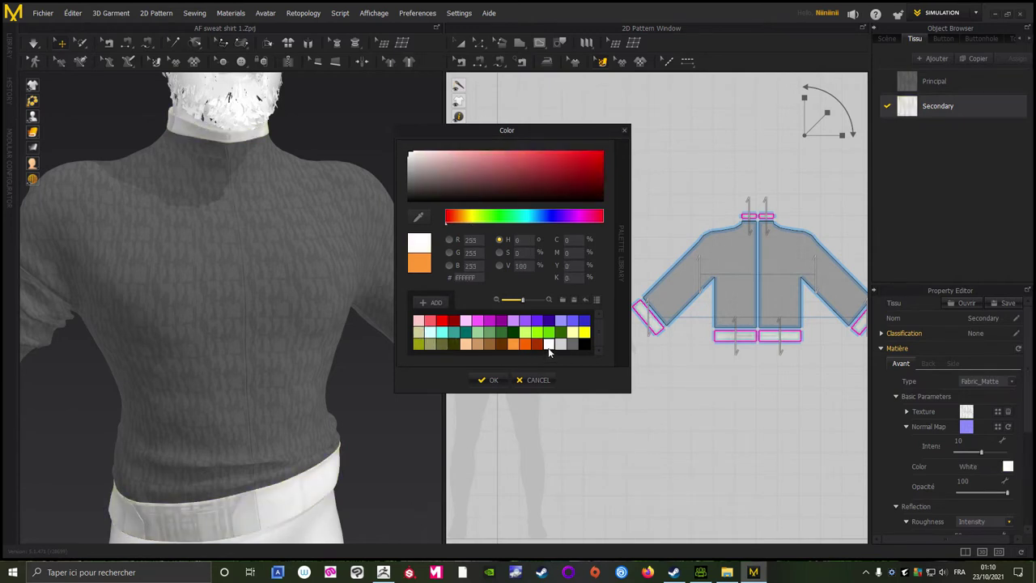
click(560, 344)
click(583, 344)
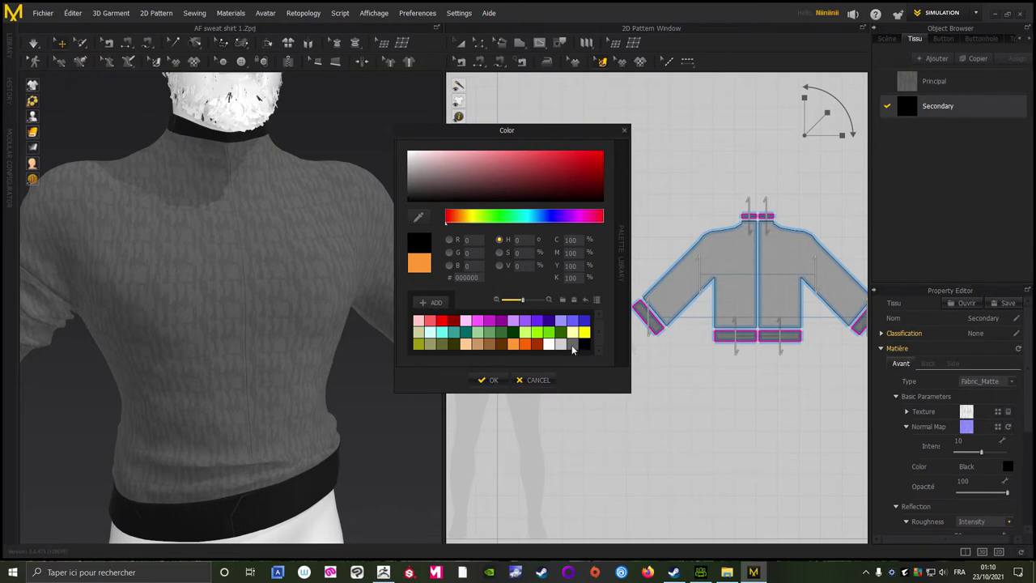
click(571, 344)
click(587, 344)
click(484, 380)
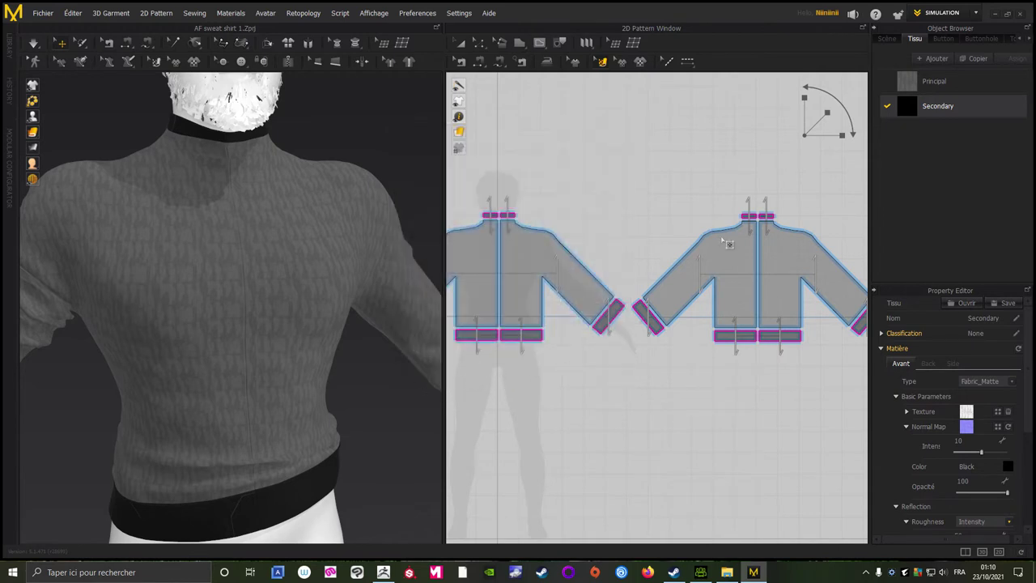
Step: Select the left pattern's cuff, waistband and collar edges together
right_drag(596, 210, 647, 233)
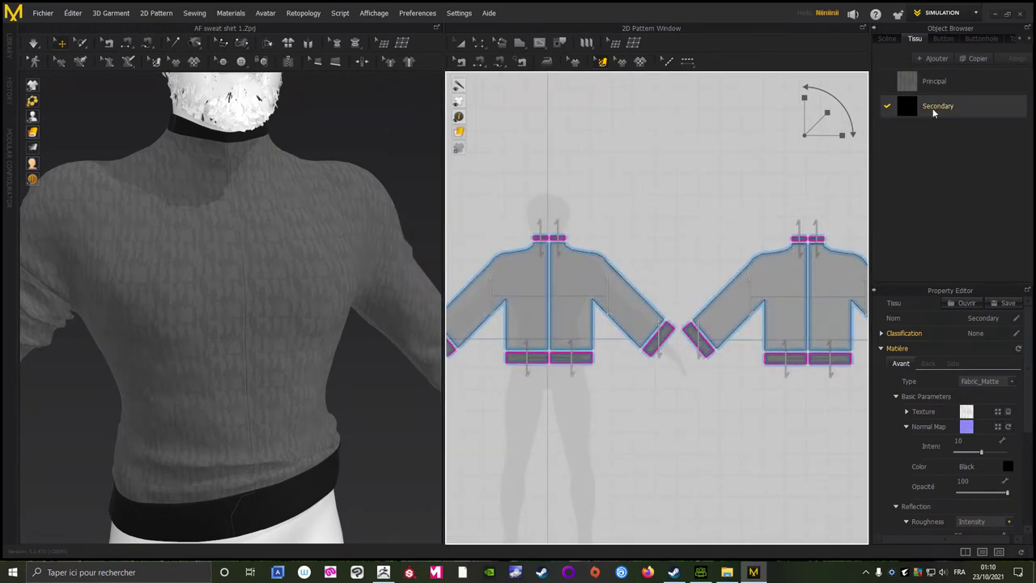
scroll(682, 203, down, 2)
scroll(675, 211, down, 1)
scroll(680, 223, up, 2)
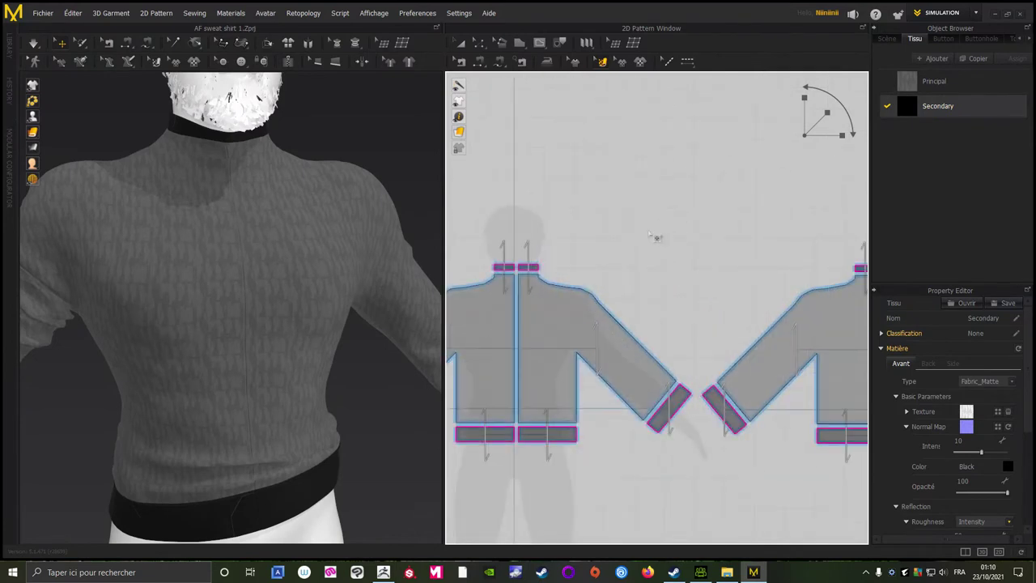
scroll(654, 234, up, 1)
click(476, 299)
click(564, 317)
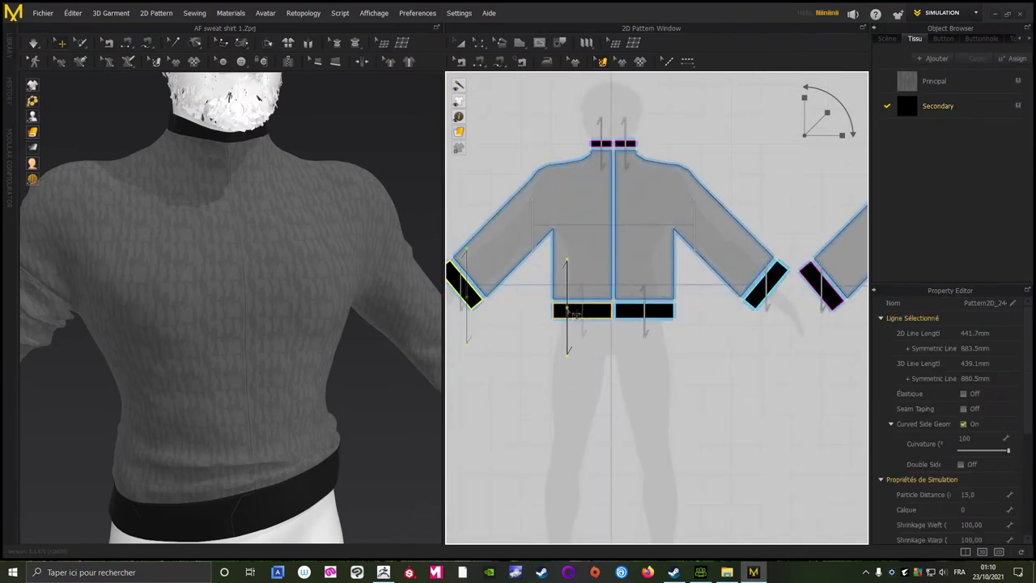
shift+click(625, 314)
shift+click(761, 291)
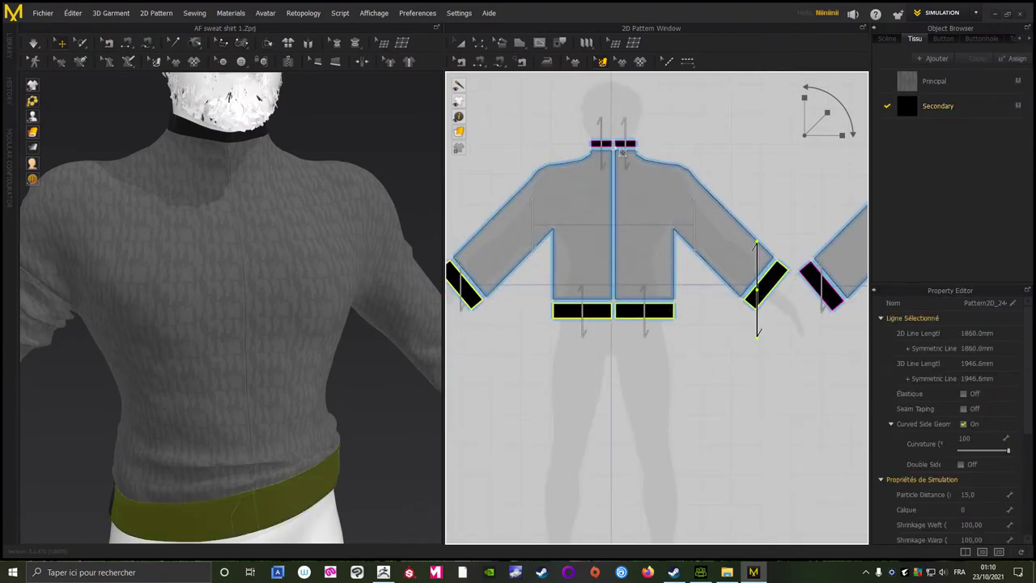
shift+click(623, 145)
shift+click(606, 146)
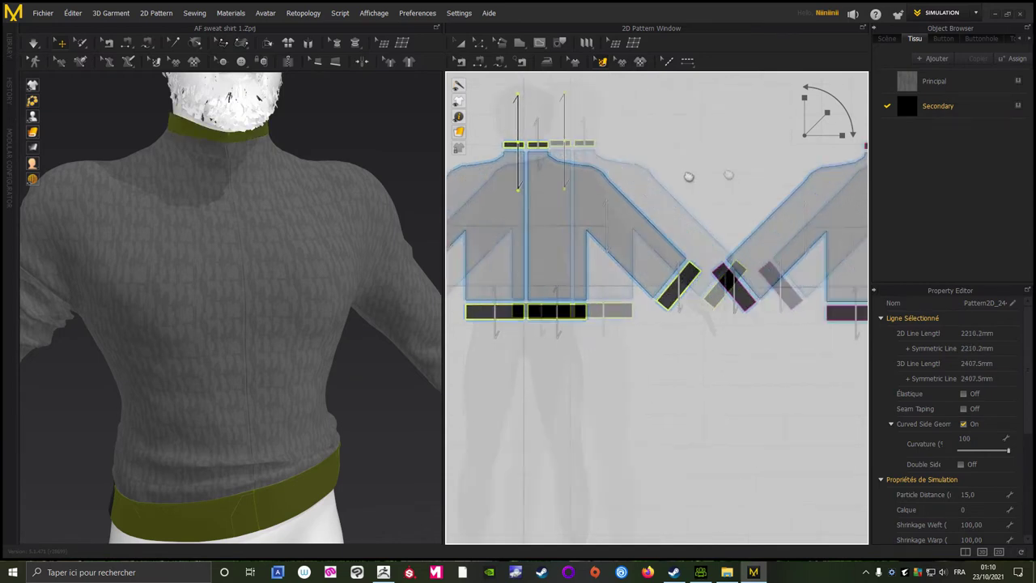
Step: Add the right pattern's waistband, cuff and collar edges to the selection
shift+click(665, 313)
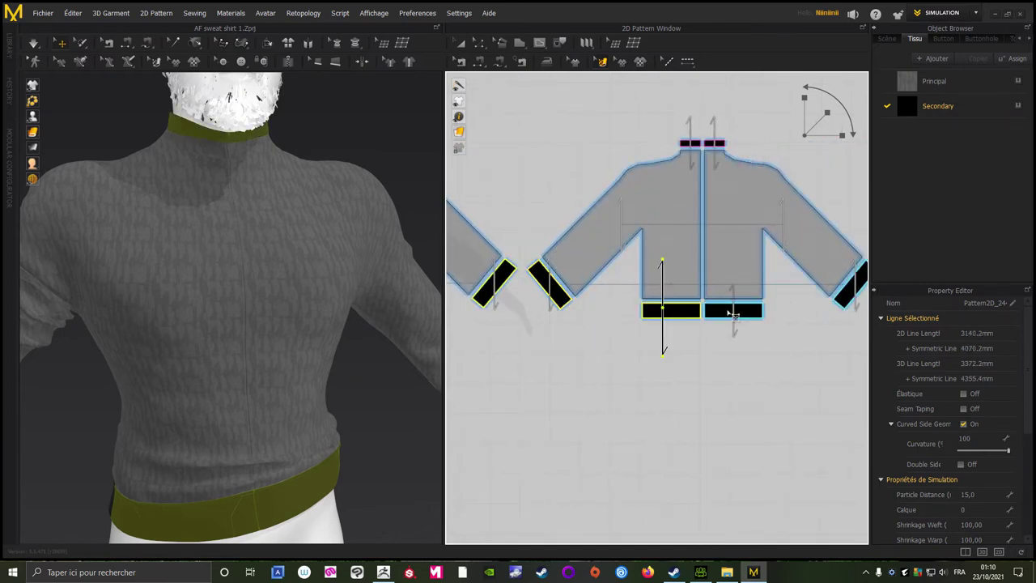
shift+click(728, 312)
shift+click(845, 291)
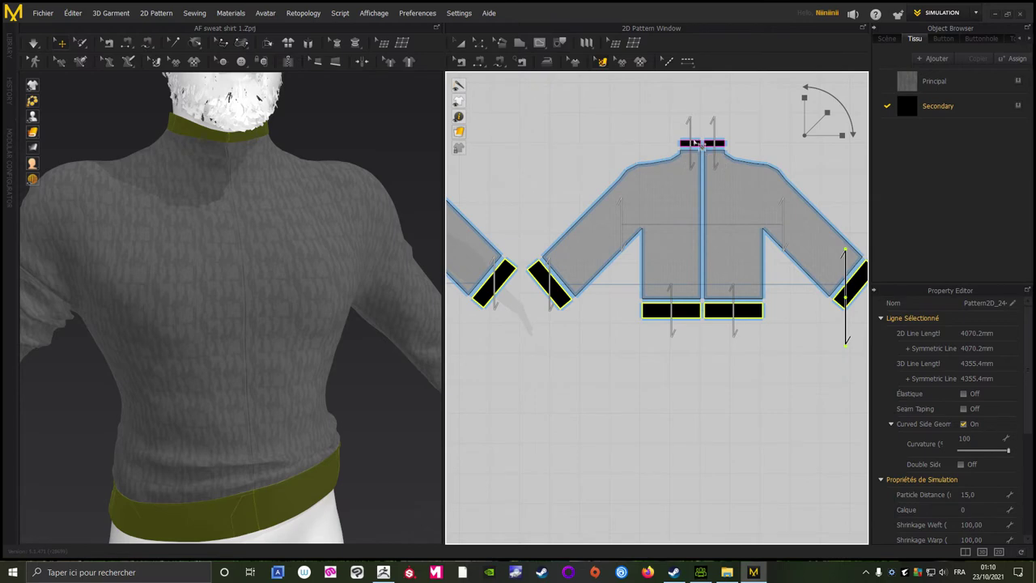
shift+click(690, 143)
shift+click(715, 143)
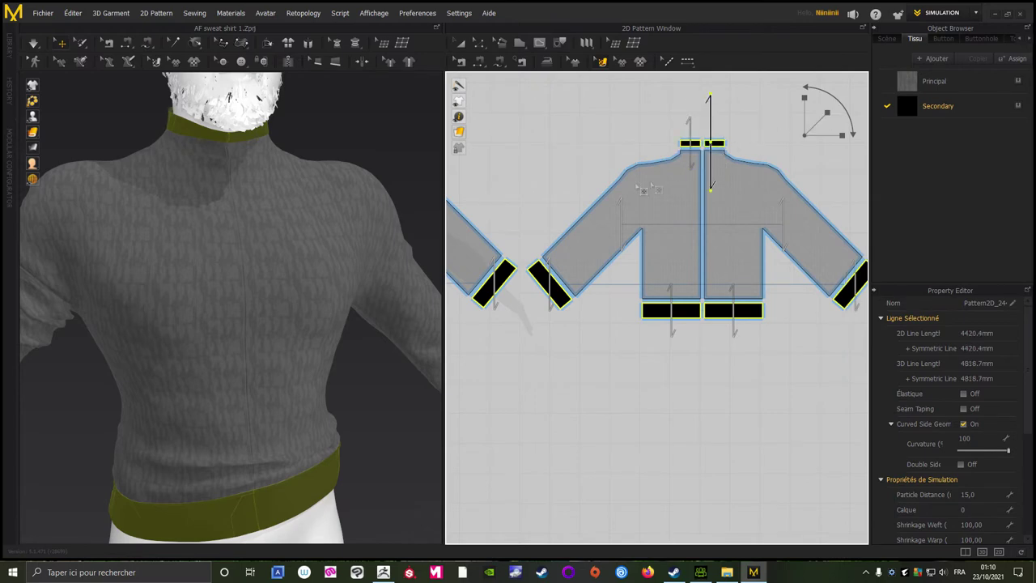
scroll(633, 334, up, 3)
scroll(647, 335, up, 2)
scroll(614, 365, down, 3)
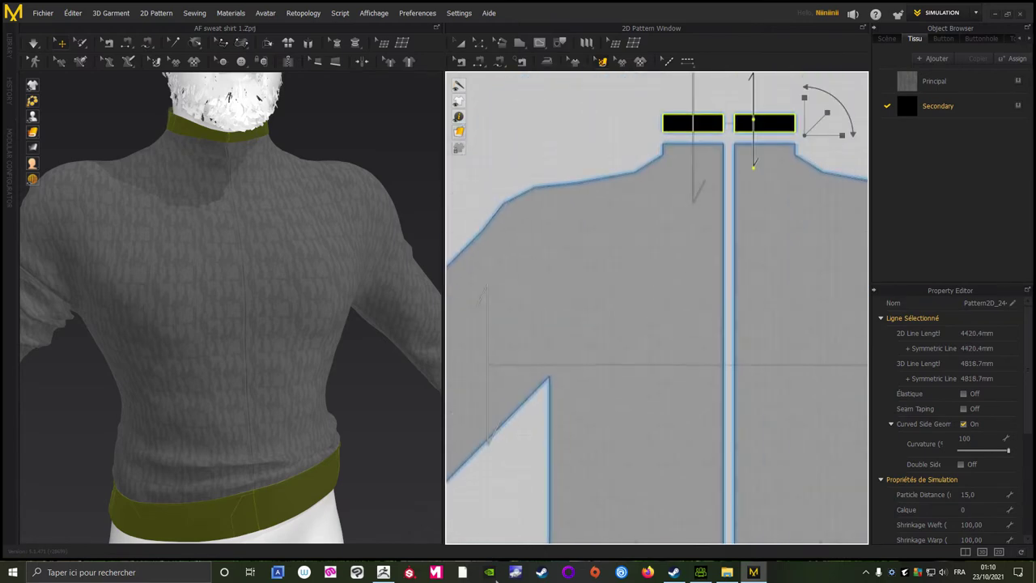
middle_drag(793, 166, 733, 275)
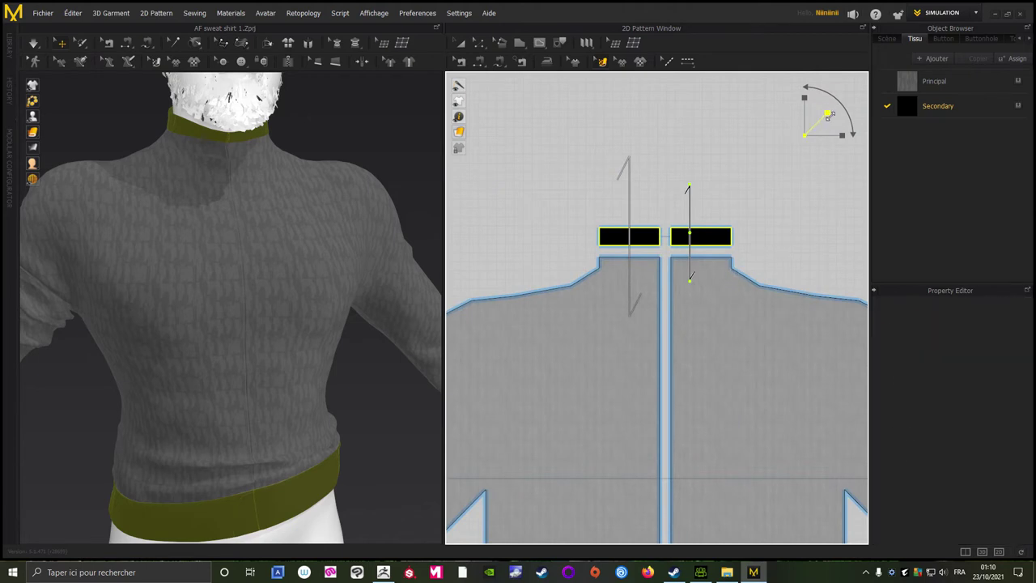
Step: Clear the trim edge selection, zoom onto the waistband, and show the Secondary fabric's properties
click(816, 134)
scroll(342, 358, up, 2)
scroll(380, 364, up, 2)
scroll(373, 305, up, 2)
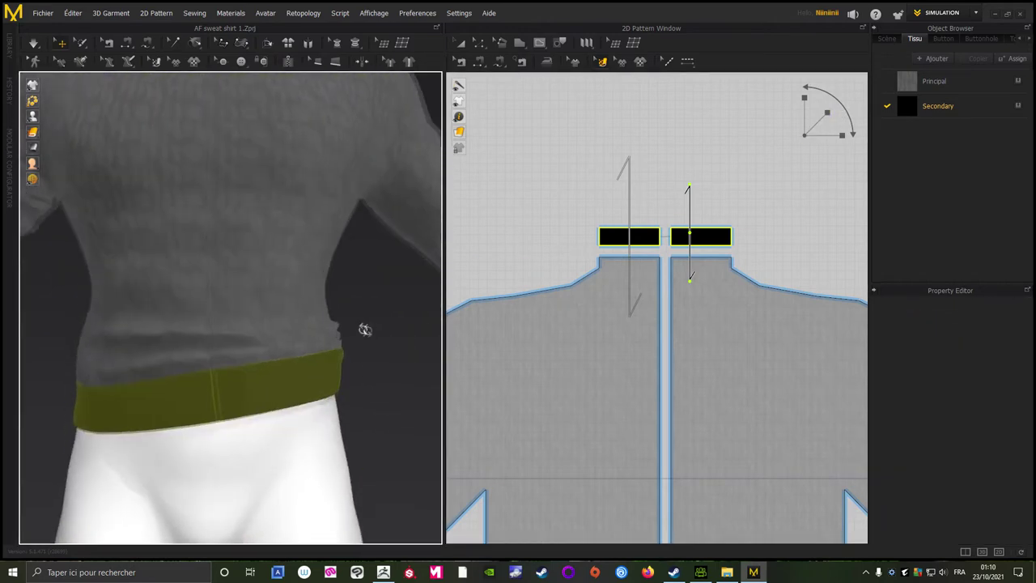
scroll(363, 331, up, 2)
scroll(396, 368, up, 2)
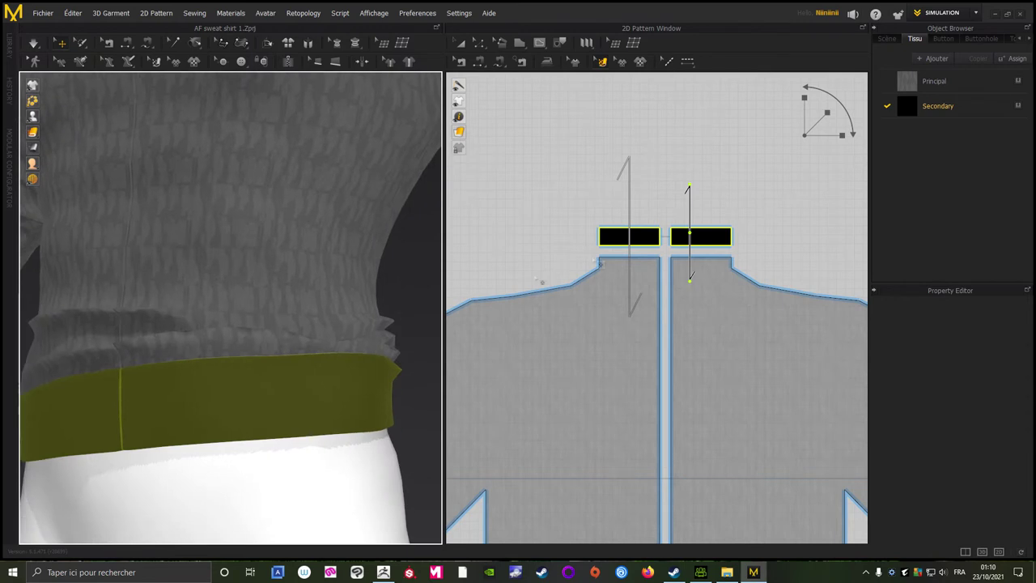
click(830, 118)
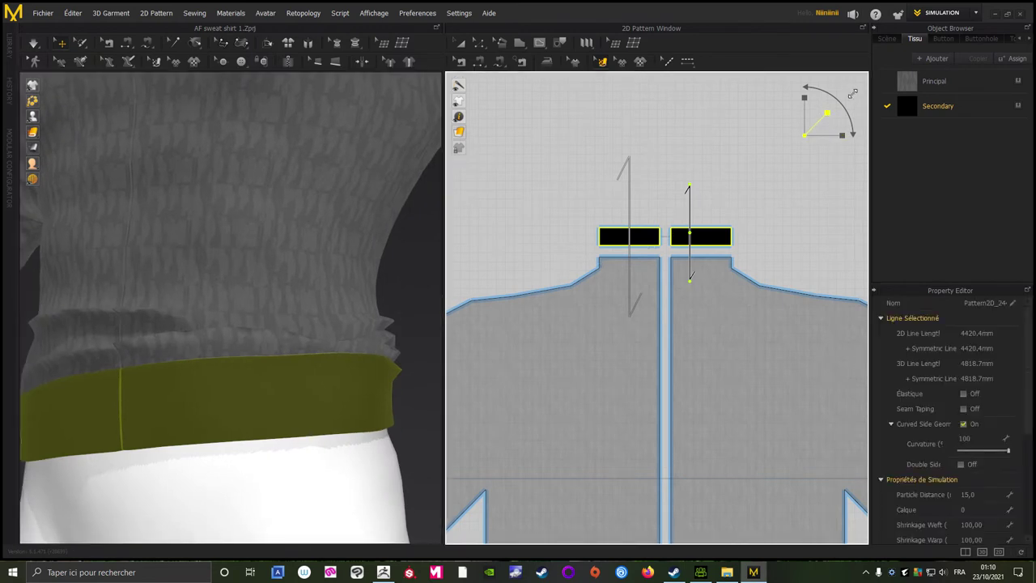
click(831, 117)
click(832, 117)
click(833, 116)
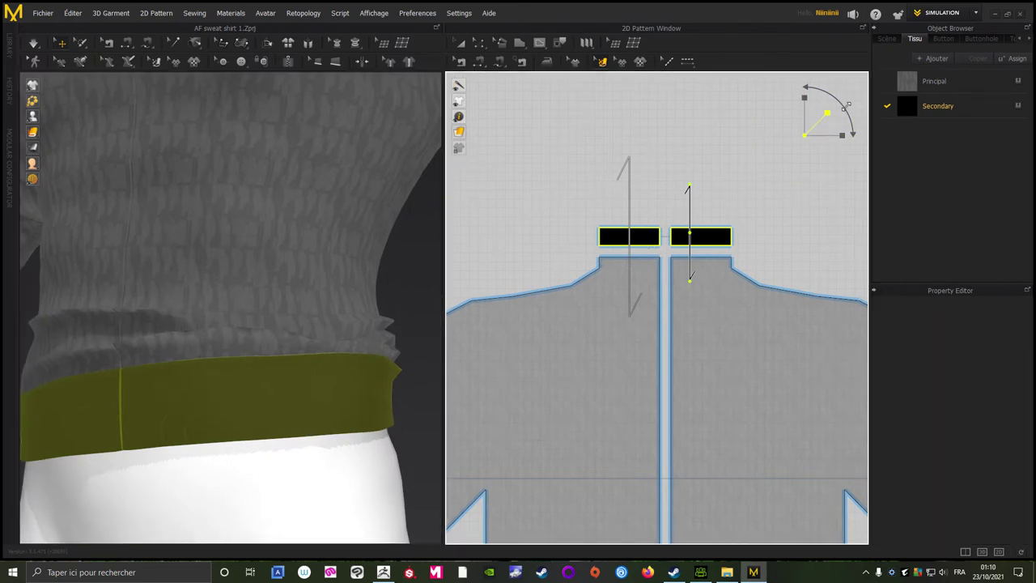
click(811, 136)
click(811, 137)
click(939, 106)
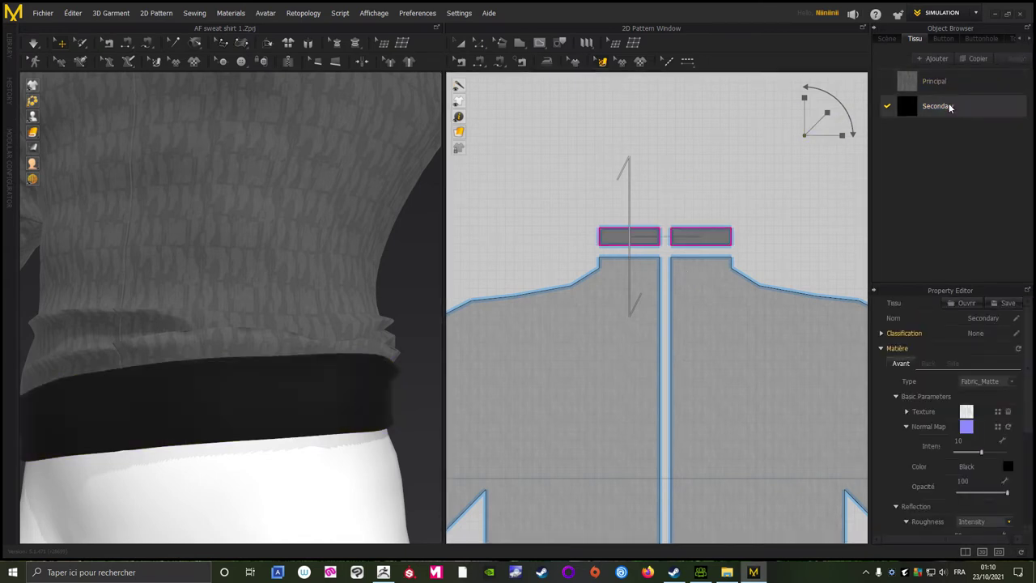
Step: Lighten the Secondary fabric to a very dark grey and check the hem and front view
click(1008, 467)
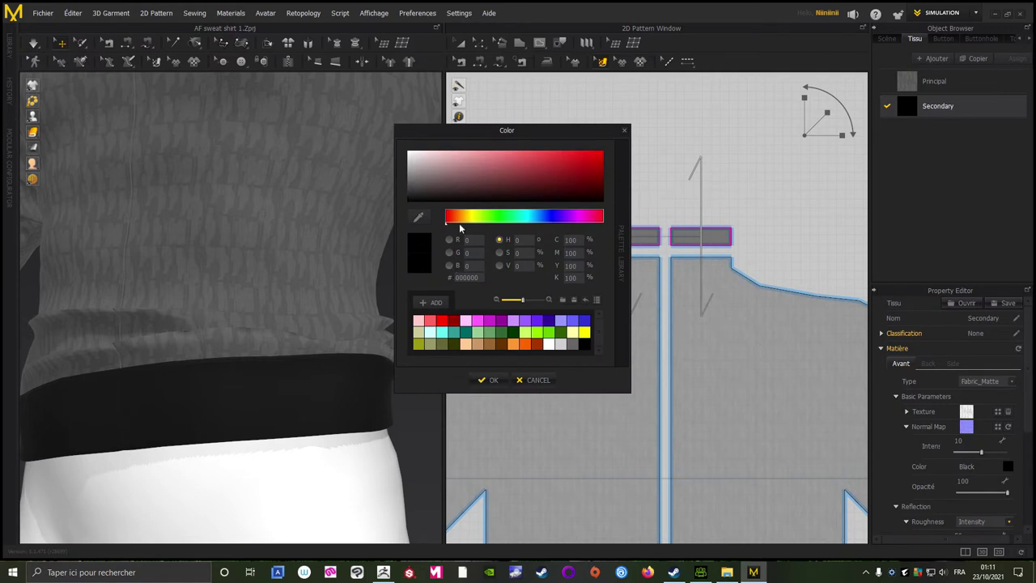
click(409, 197)
drag(407, 200, 409, 192)
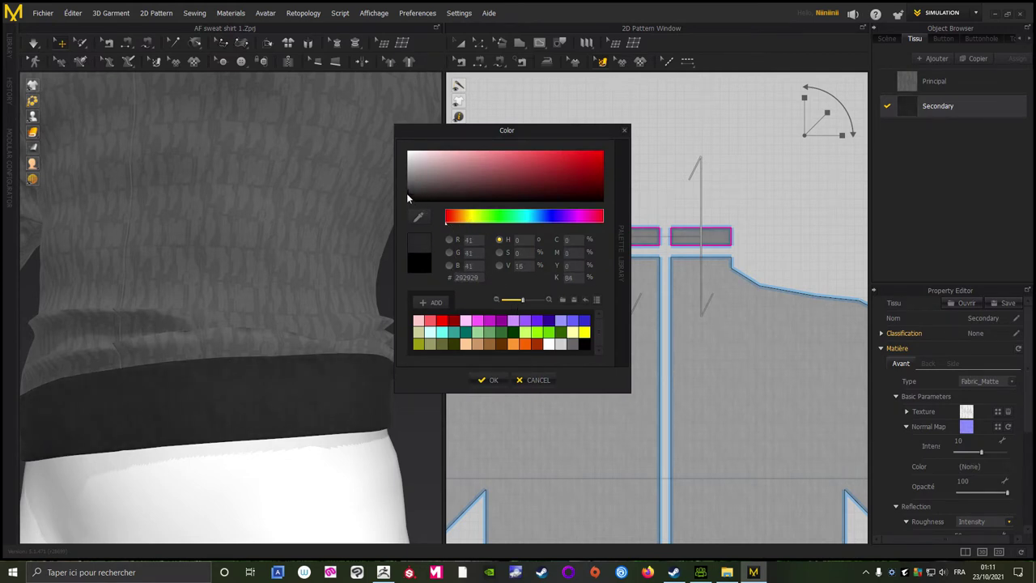
click(488, 380)
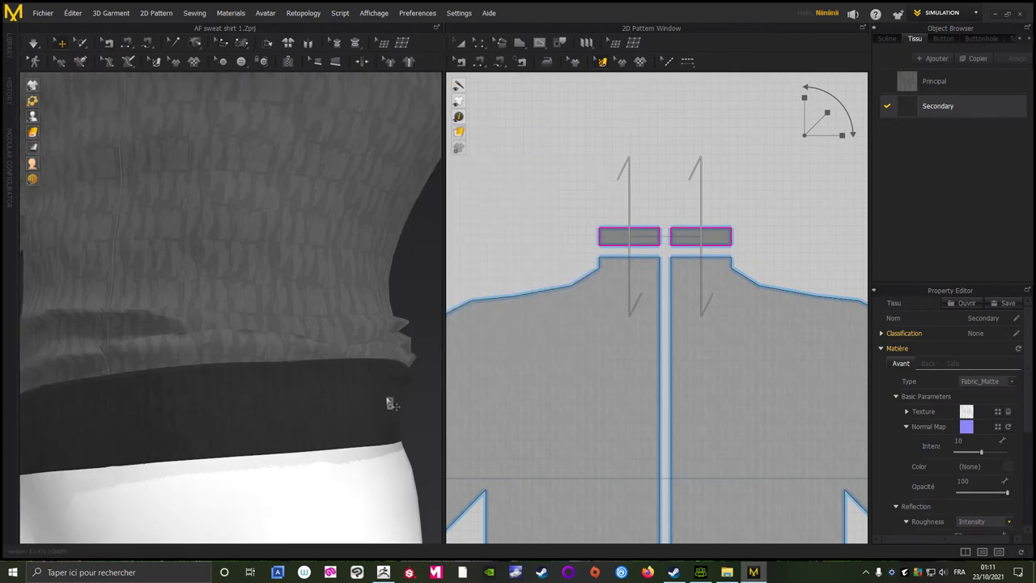
scroll(429, 434, down, 5)
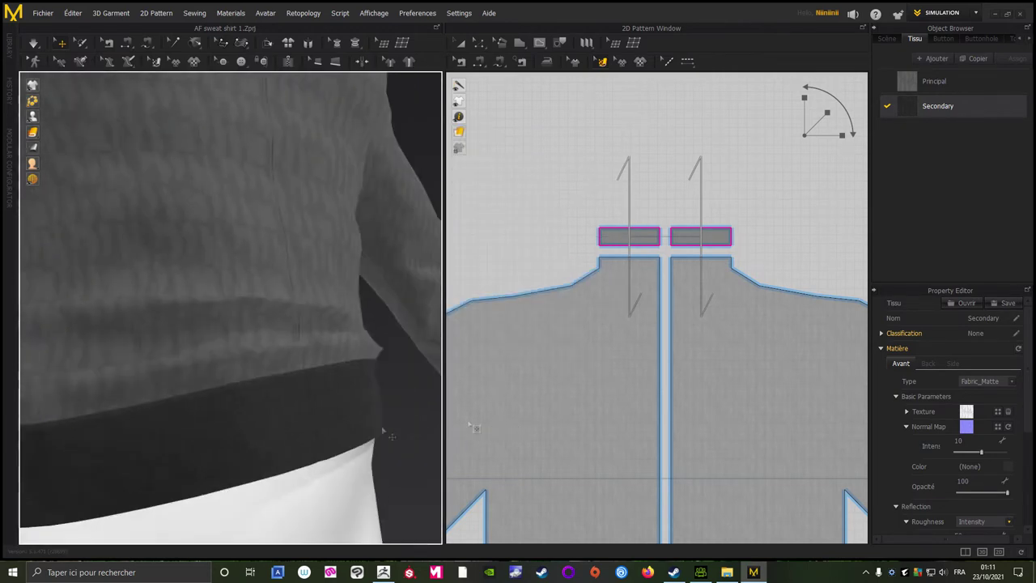
mouse_move(342, 386)
right_down()
mouse_move(157, 372)
mouse_move(345, 377)
mouse_move(364, 314)
right_up()
scroll(343, 462, up, 3)
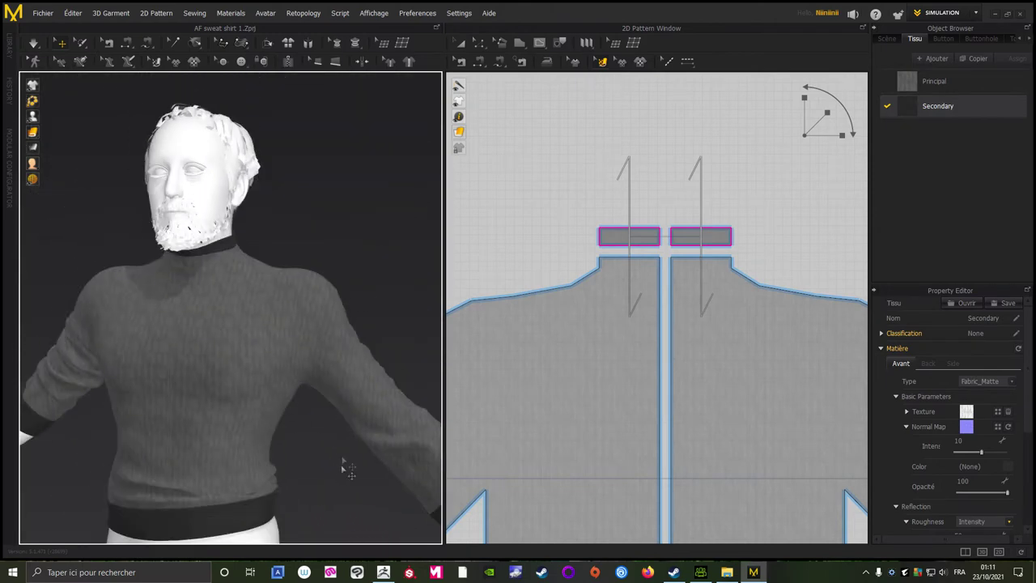
scroll(386, 254, up, 2)
right_drag(415, 255, 364, 232)
scroll(386, 199, down, 2)
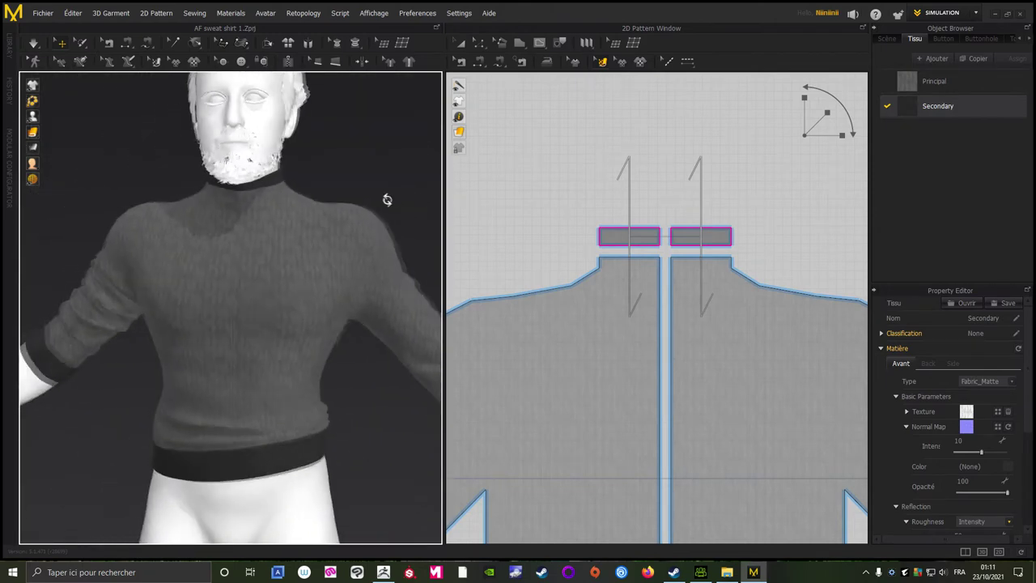
scroll(386, 199, down, 3)
scroll(389, 195, down, 1)
mouse_move(385, 194)
right_down()
mouse_move(347, 153)
mouse_move(396, 151)
mouse_move(384, 159)
right_up()
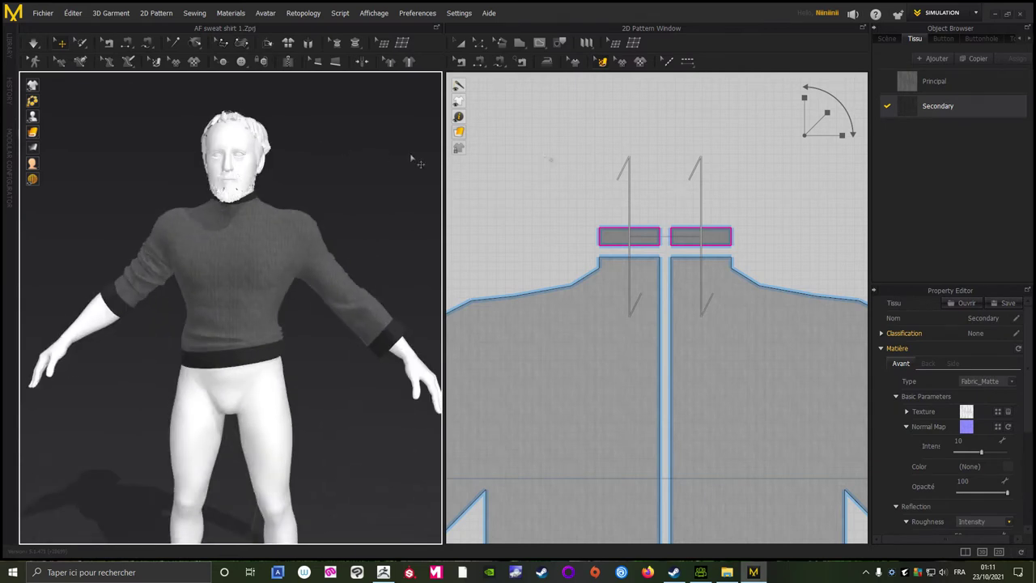
Step: Switch the workspace from Simulation to UV Editor mode
click(935, 14)
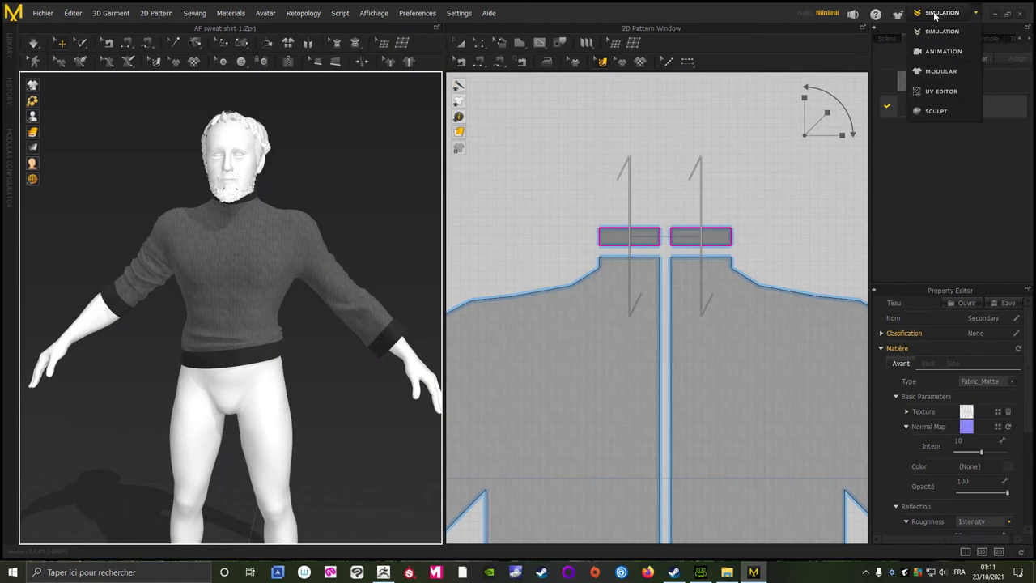
click(939, 92)
scroll(767, 277, down, 3)
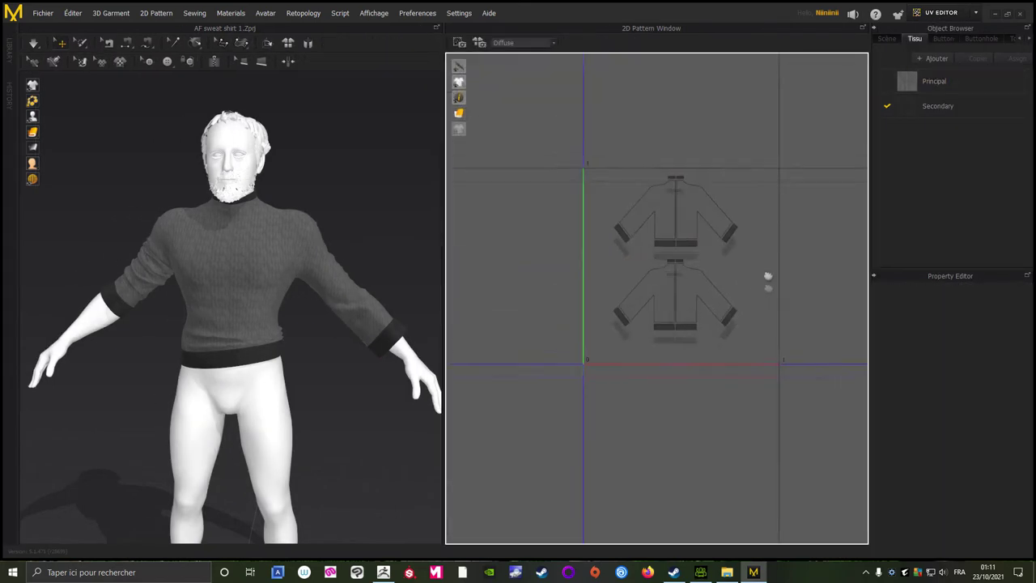
scroll(763, 266, up, 2)
scroll(792, 267, up, 2)
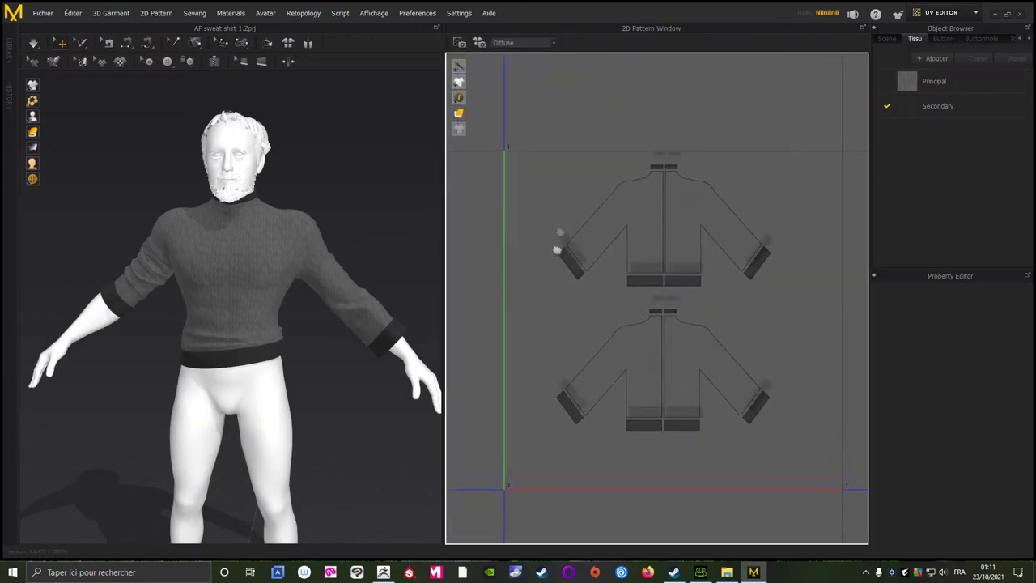
Step: Bake Diffuse, Metalness, Normal and Roughness maps at 4096 px to texture vet.png
right_drag(558, 238, 599, 126)
right_drag(534, 377, 458, 370)
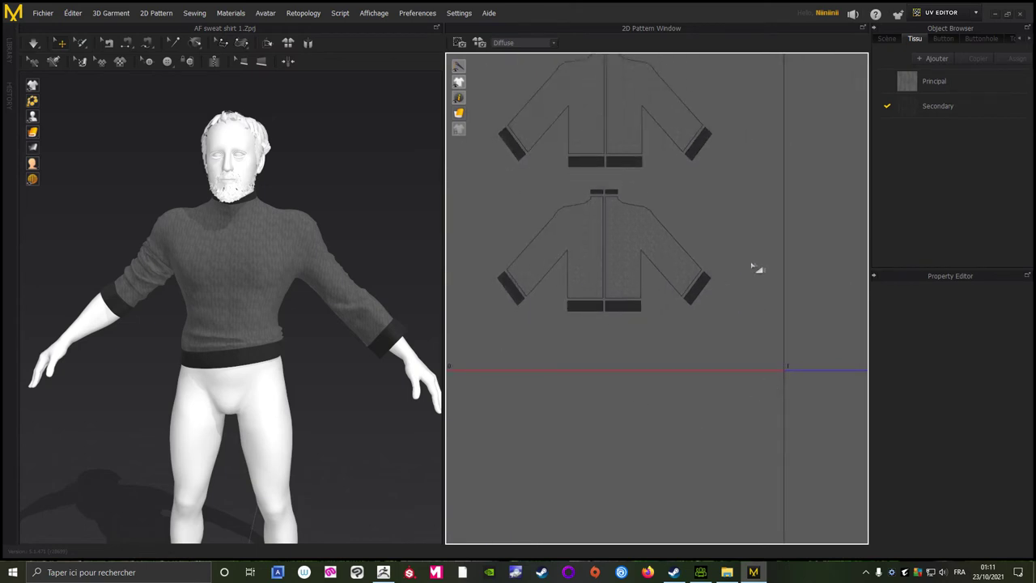
mouse_move(753, 267)
right_down()
mouse_move(805, 281)
mouse_move(762, 251)
right_up()
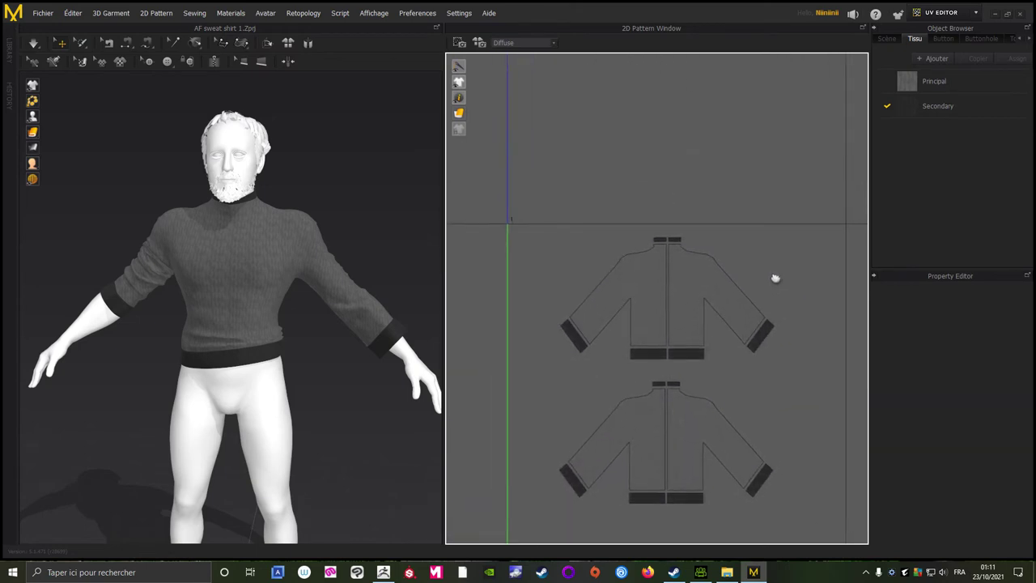
click(480, 44)
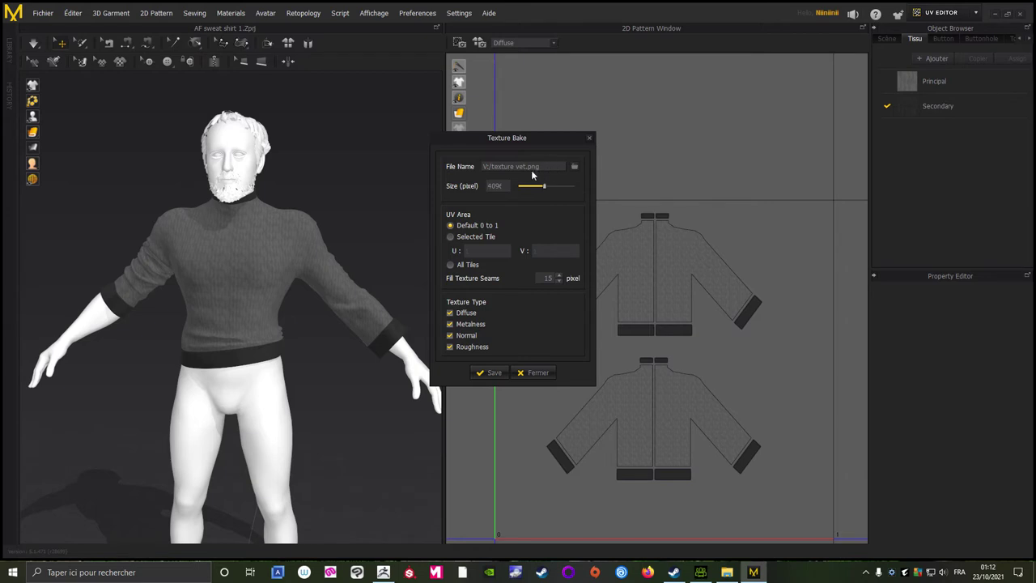
click(489, 373)
click(528, 373)
Step: Return to the Simulation workspace and minimize Marvelous Designer
scroll(342, 195, down, 3)
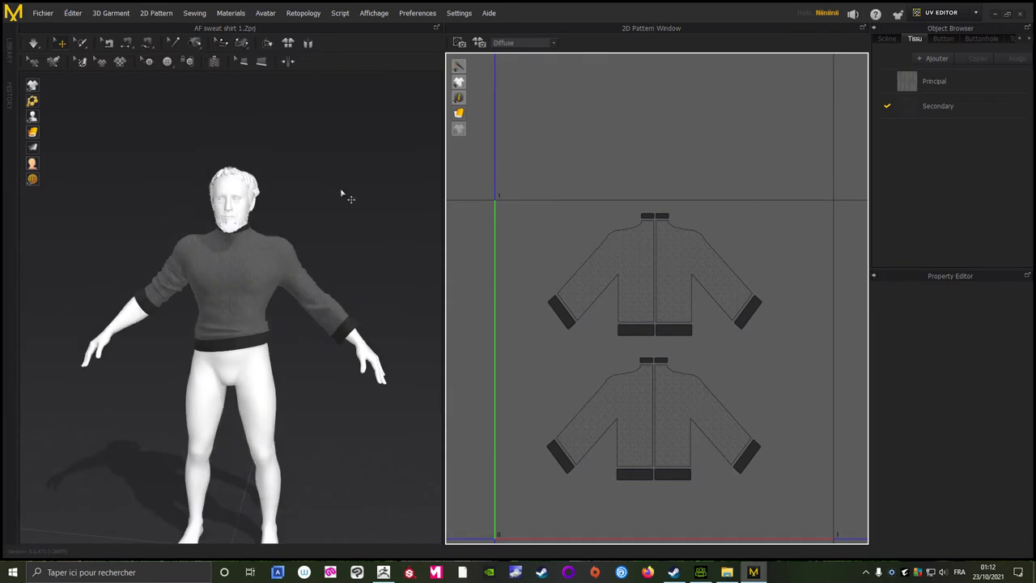
scroll(370, 234, down, 3)
mouse_move(361, 240)
right_down()
mouse_move(302, 237)
mouse_move(359, 235)
right_up()
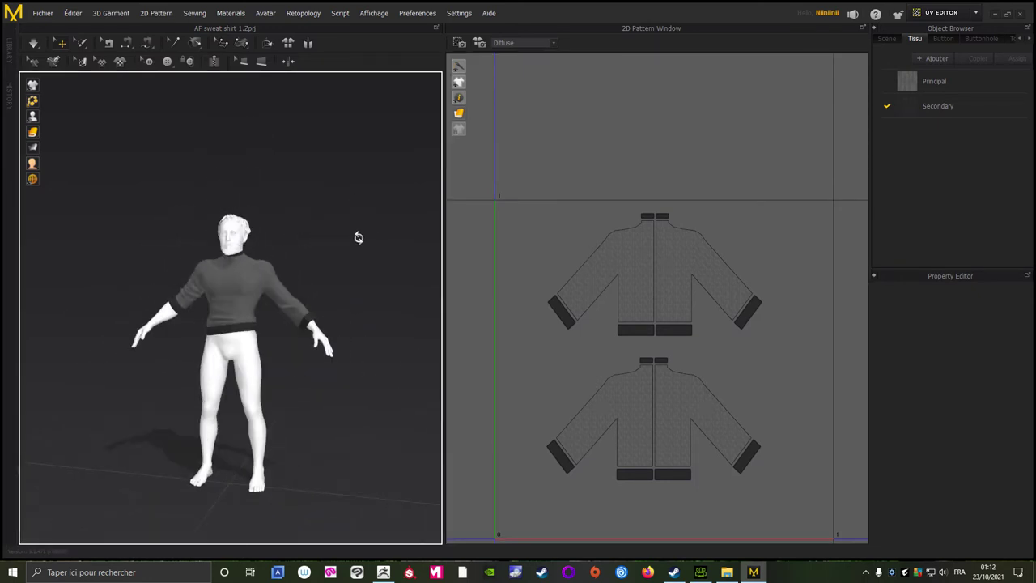
click(950, 17)
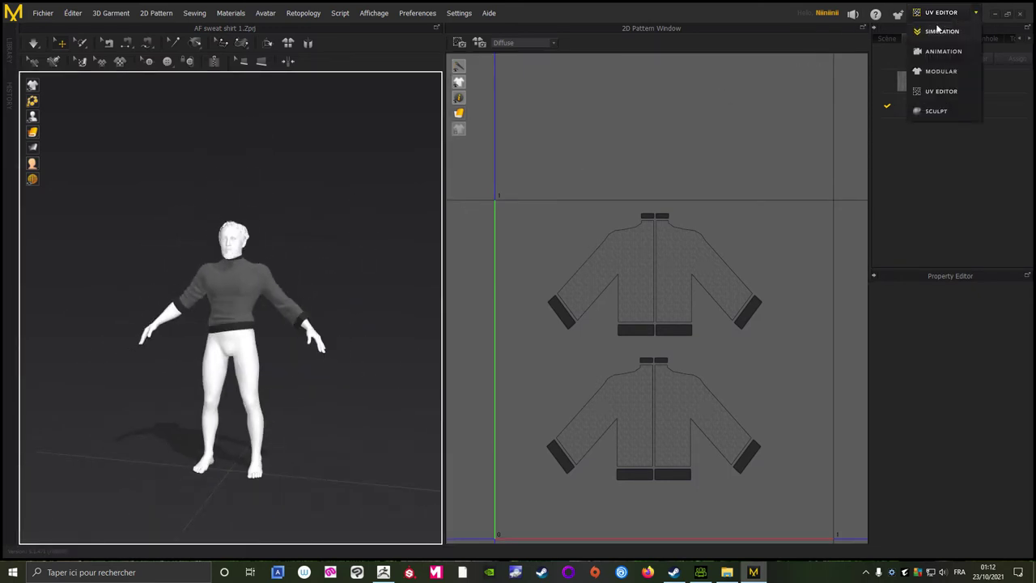
click(937, 29)
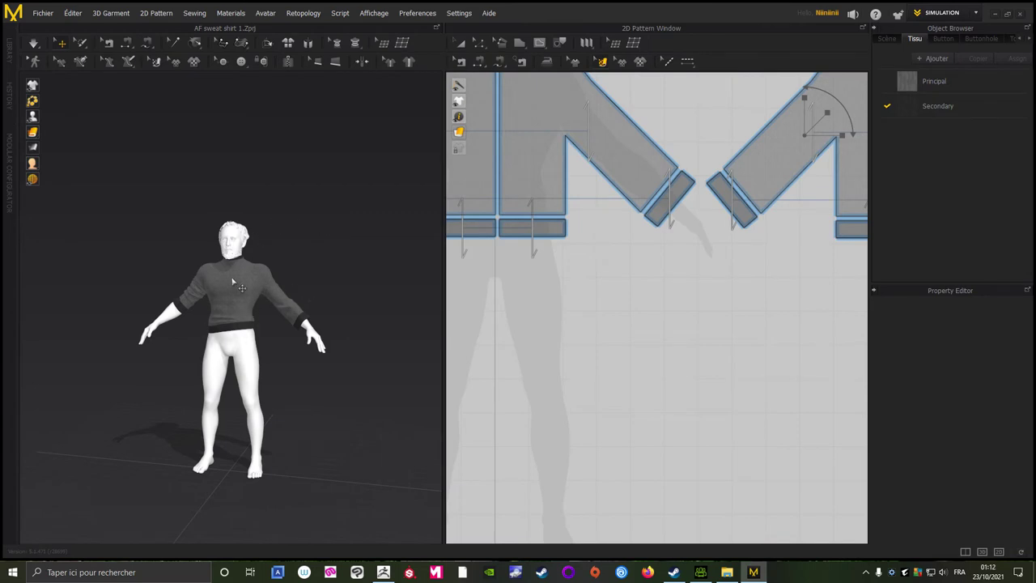
click(994, 14)
click(701, 572)
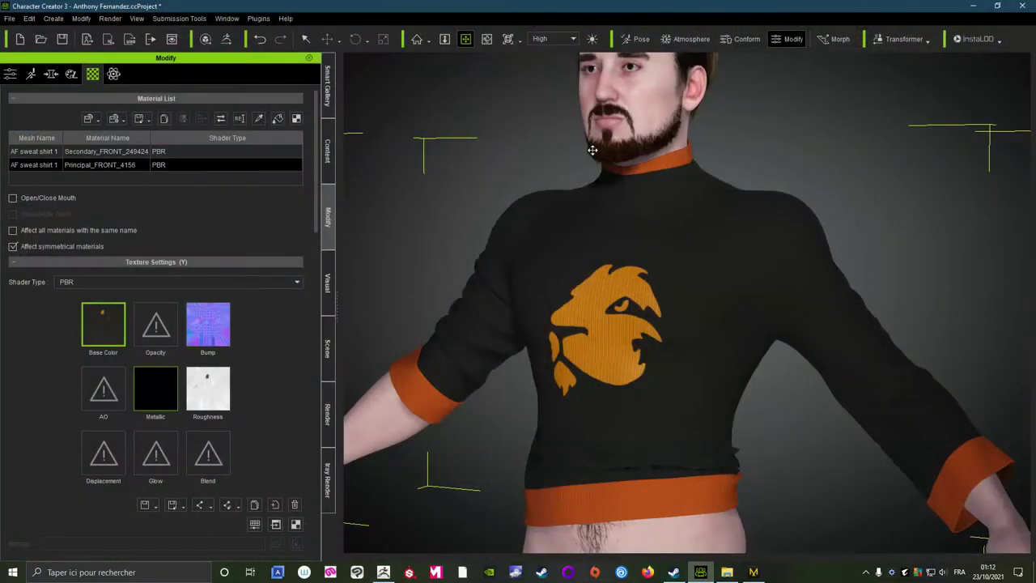
mouse_move(646, 293)
right_down()
mouse_move(511, 316)
mouse_move(436, 343)
right_up()
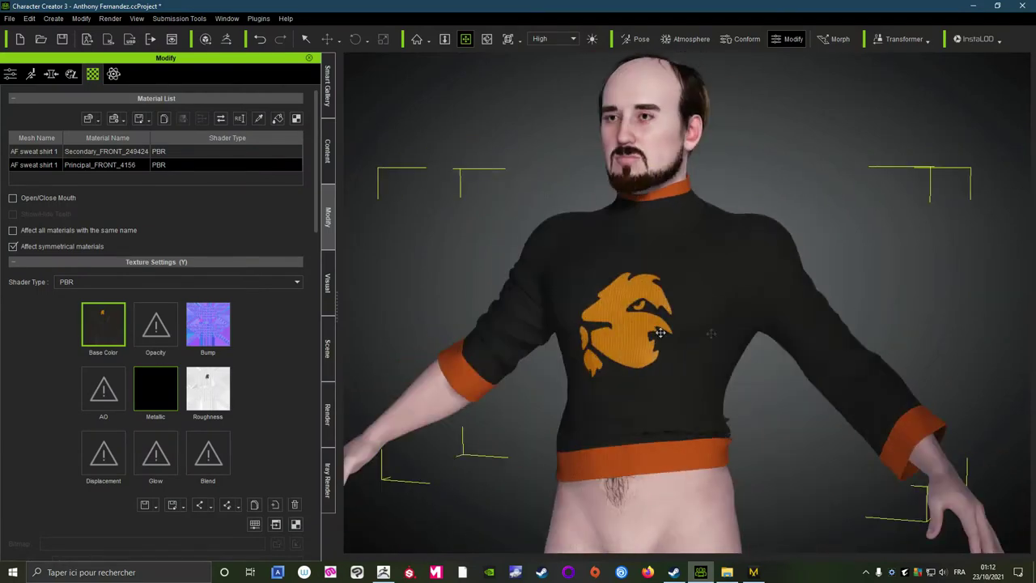
right_drag(599, 308, 692, 304)
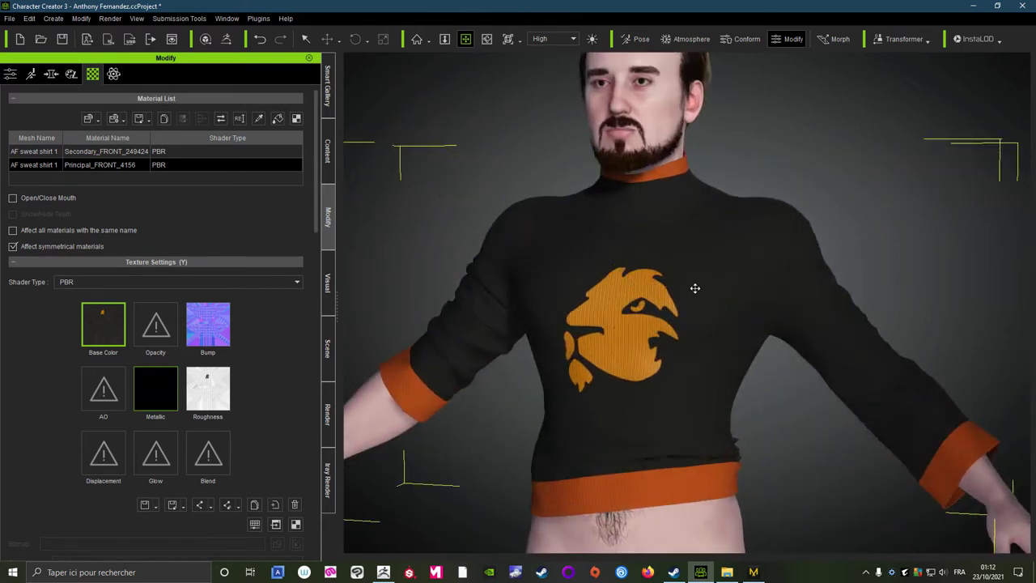
mouse_move(674, 295)
right_down()
mouse_move(741, 273)
mouse_move(663, 267)
right_up()
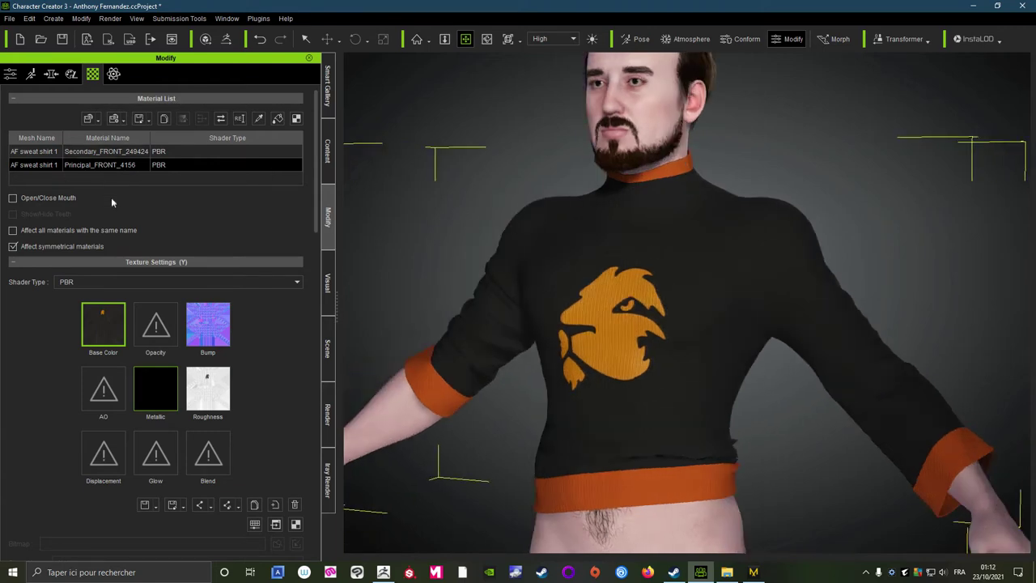
click(79, 166)
Step: Browse to the CREATIONS AF (V:) drive and place the window beside the material slots
click(727, 572)
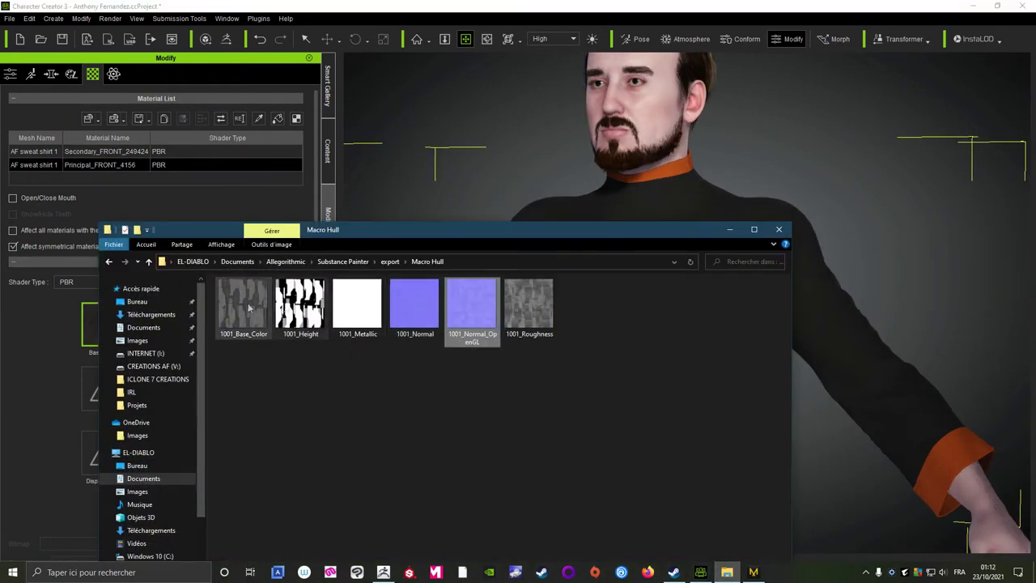
scroll(163, 485, down, 2)
scroll(162, 485, down, 1)
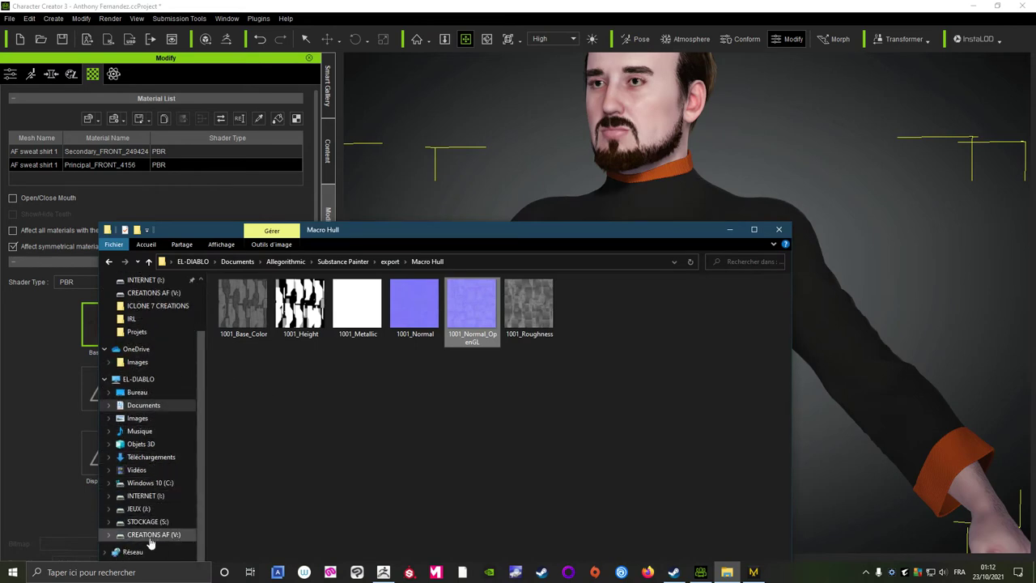
click(153, 534)
drag(486, 234, 710, 144)
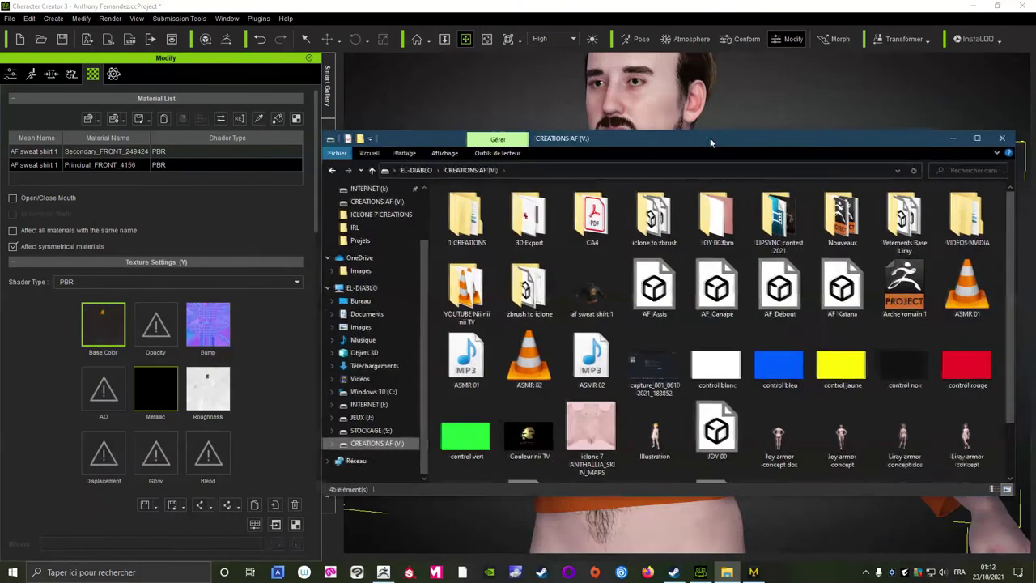
scroll(749, 399, down, 1)
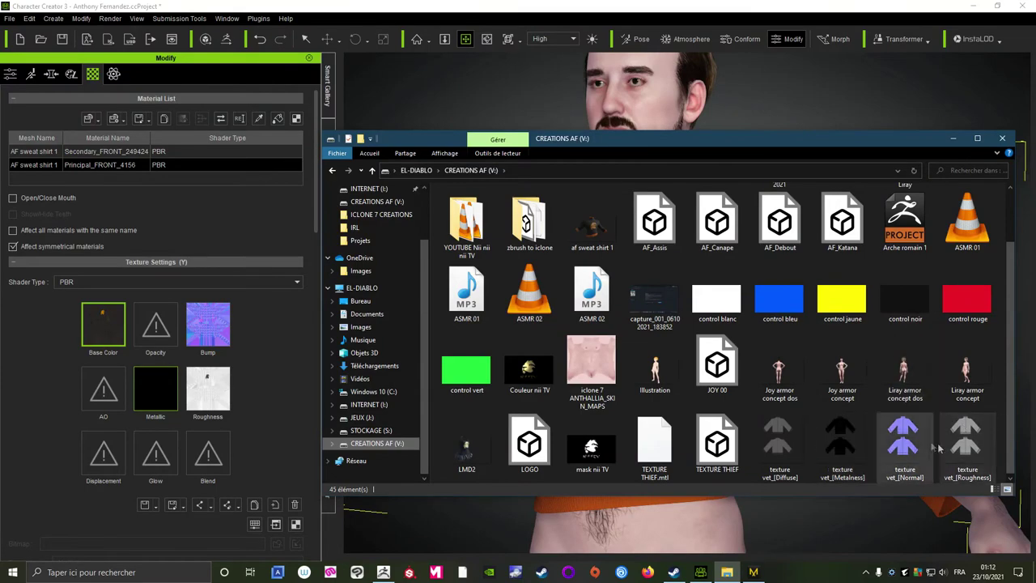
drag(761, 147, 769, 172)
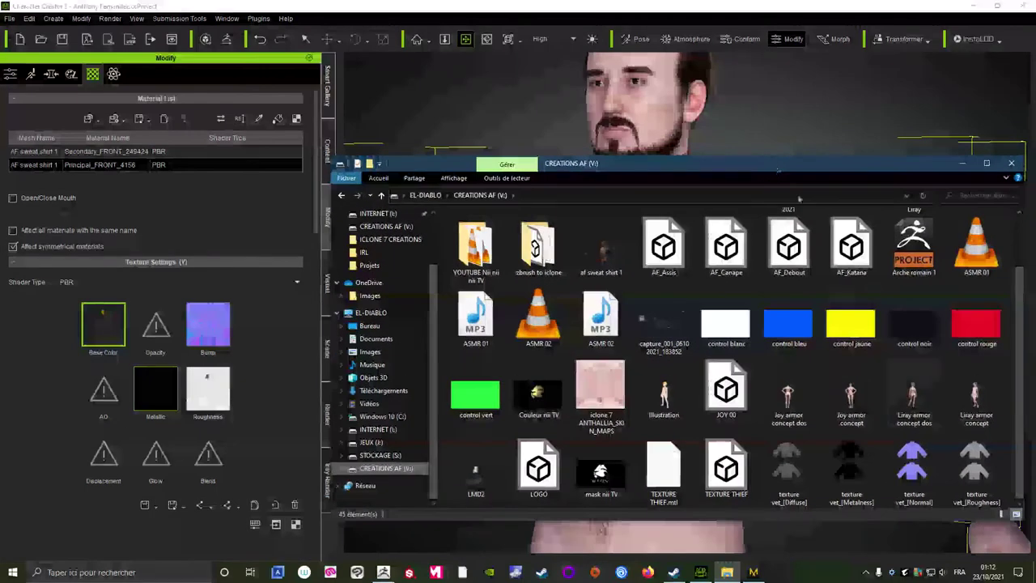
Step: Assign texture vet Roughness, Metalness, Diffuse and Normal maps to their material slots, confirming the normal map
click(965, 481)
drag(964, 480, 217, 398)
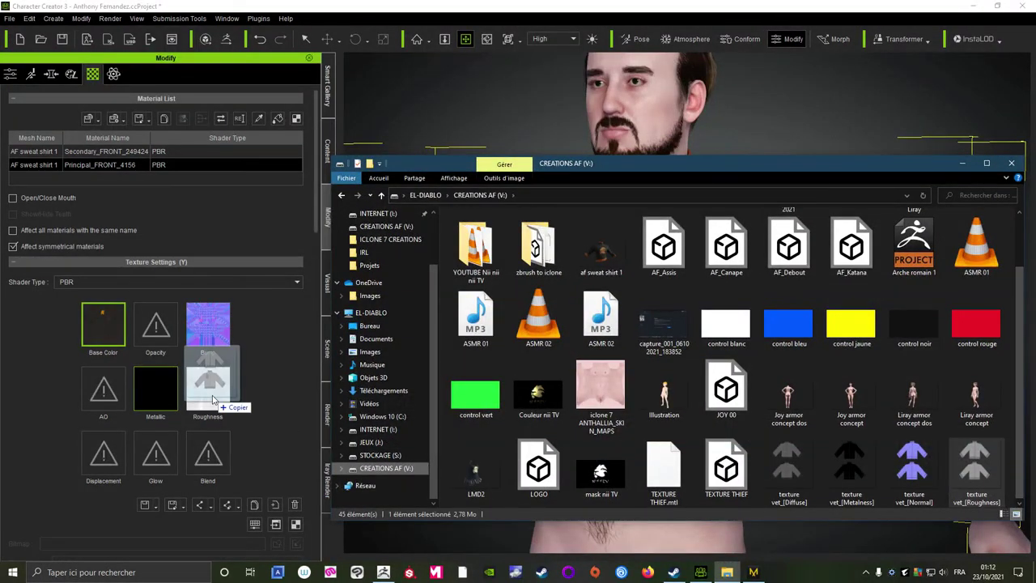
drag(862, 480, 158, 392)
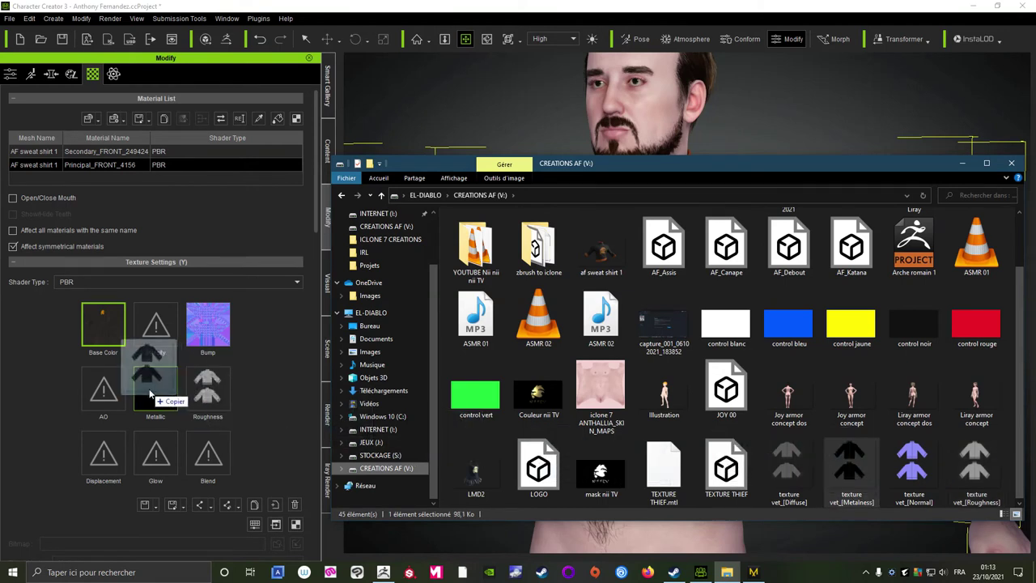
drag(789, 473, 103, 328)
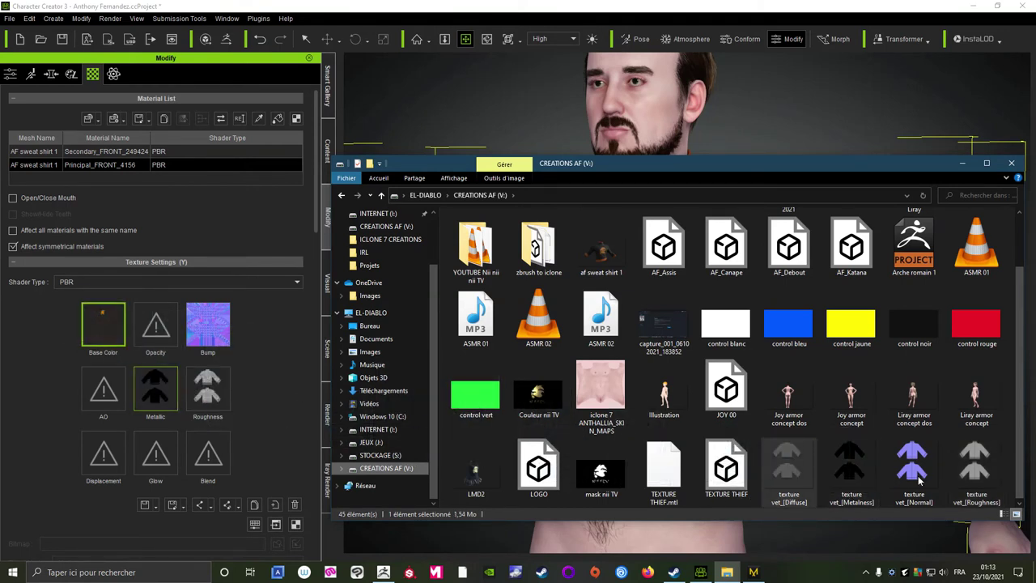
drag(915, 477, 207, 332)
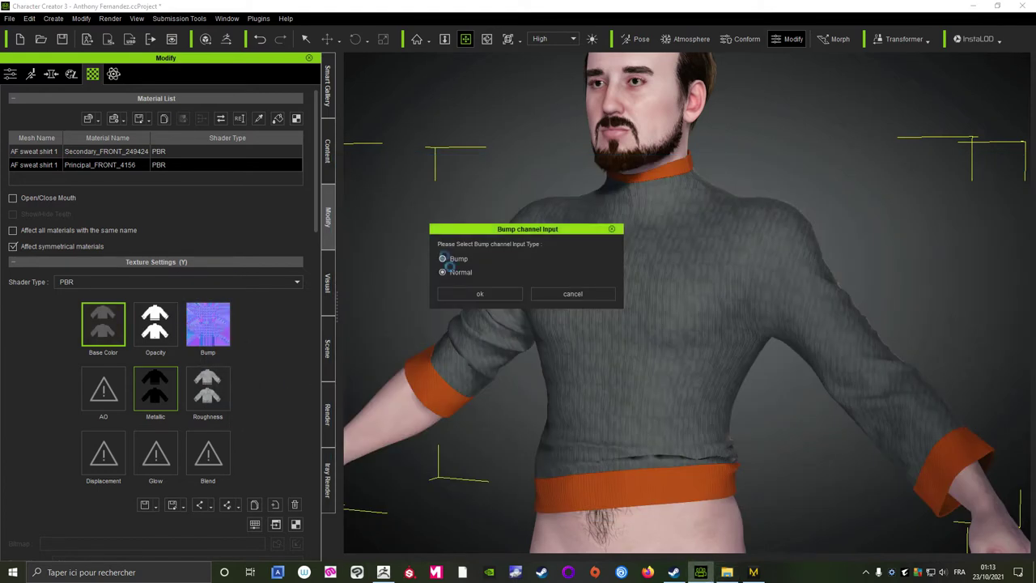
click(442, 272)
Step: Confirm the normal map import and inspect the knit texture on the chest and collar
click(474, 296)
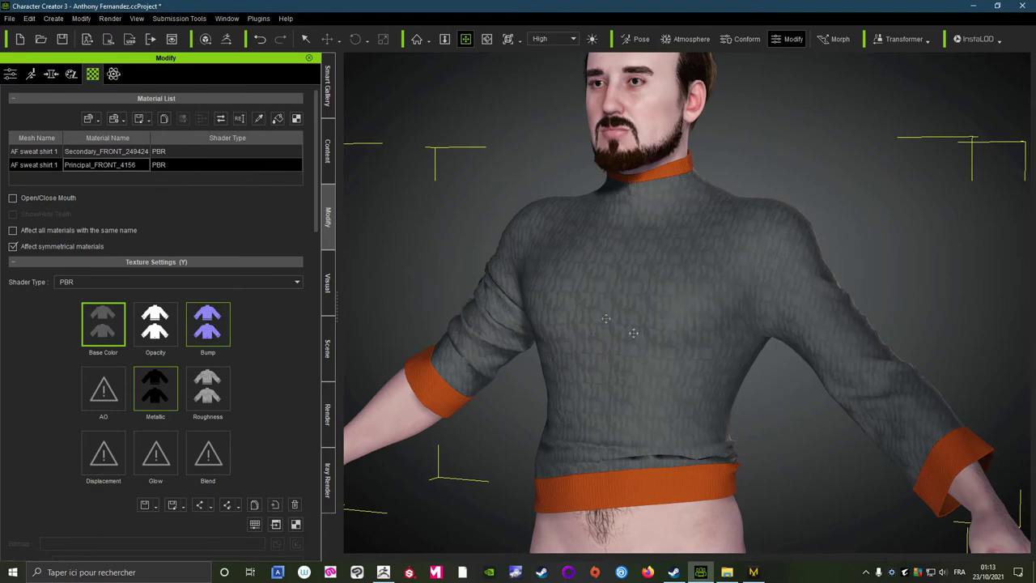
scroll(657, 373, up, 5)
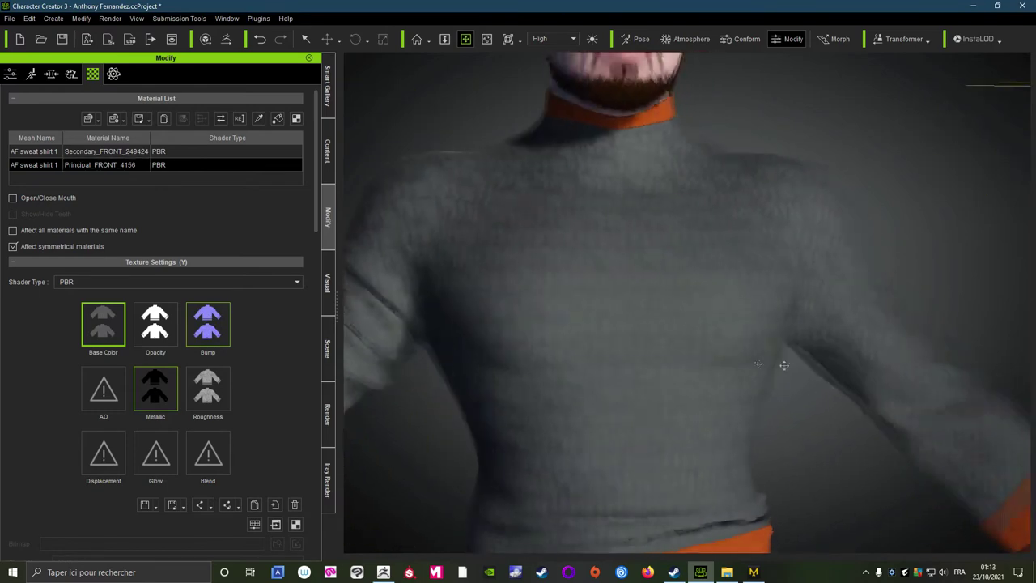
mouse_move(635, 358)
right_down()
mouse_move(736, 378)
mouse_move(575, 365)
right_up()
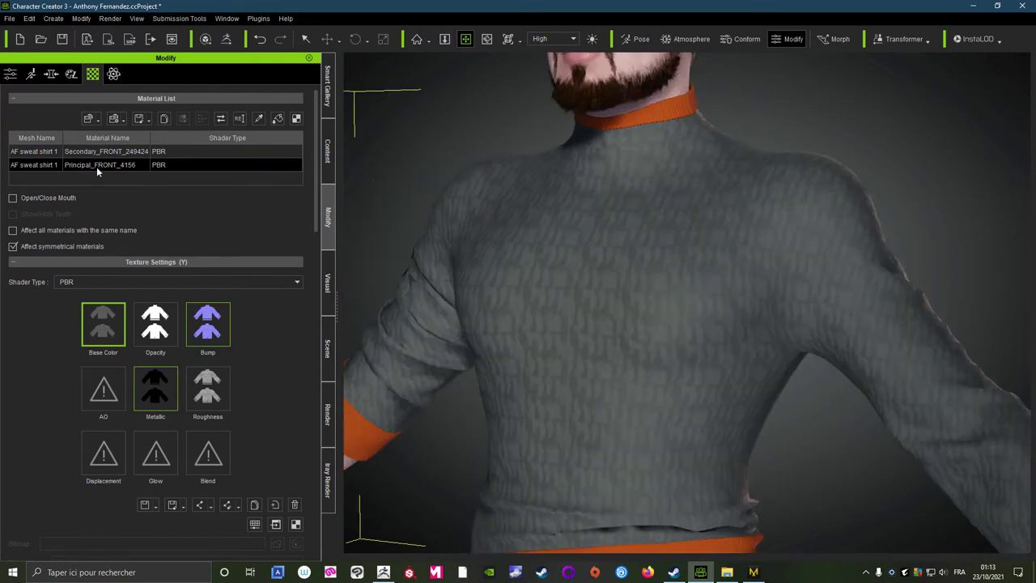
scroll(588, 327, up, 5)
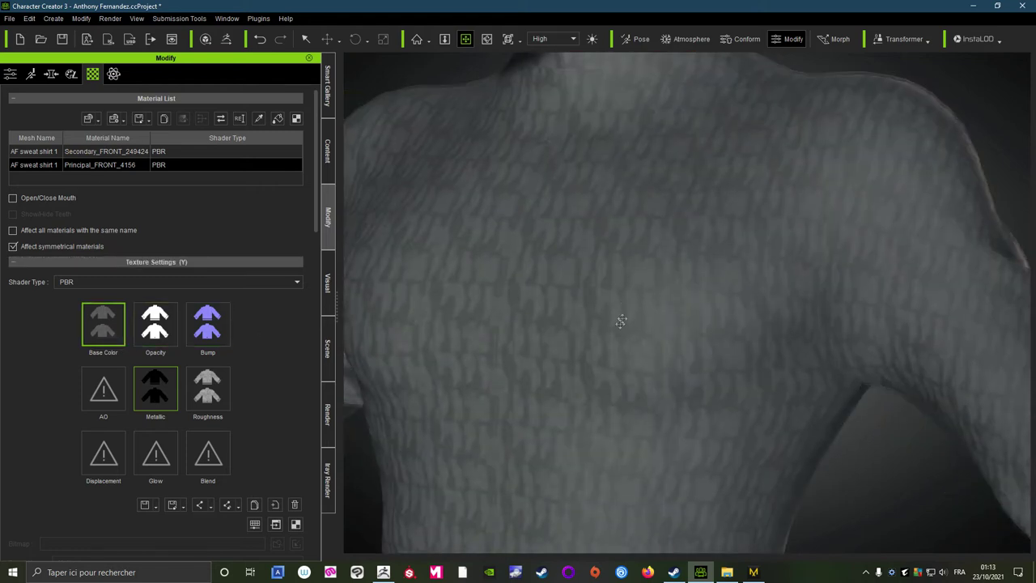
mouse_move(621, 322)
right_down()
mouse_move(629, 388)
mouse_move(674, 359)
mouse_move(703, 283)
right_up()
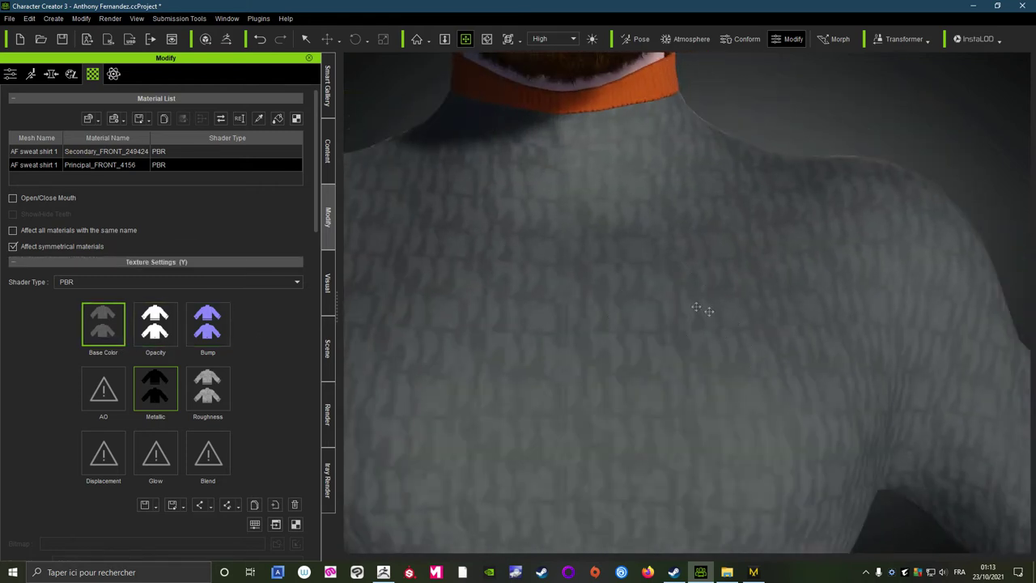
right_drag(596, 311, 749, 322)
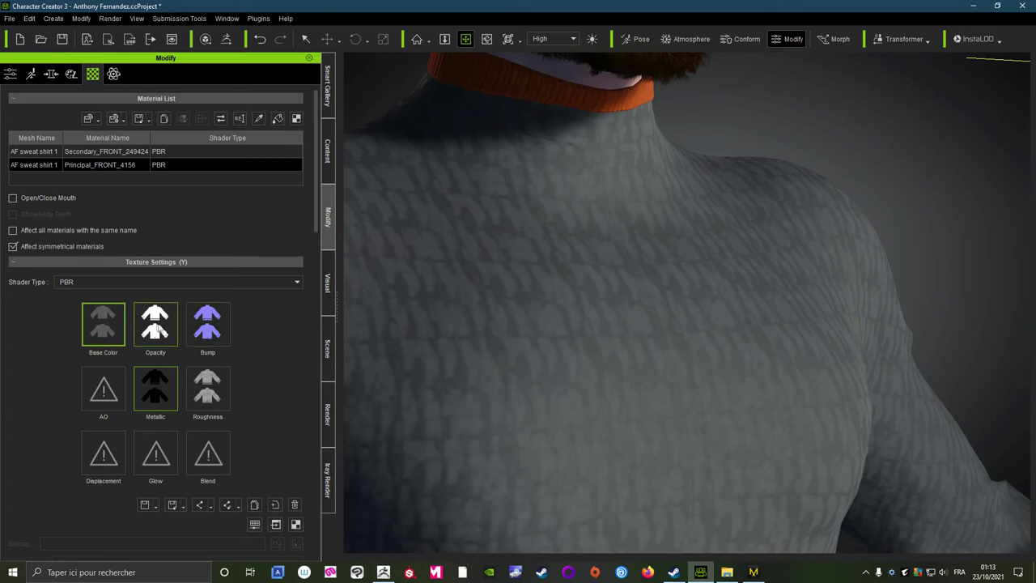
Step: Remove the texture from the Principal material's Opacity slot
click(159, 325)
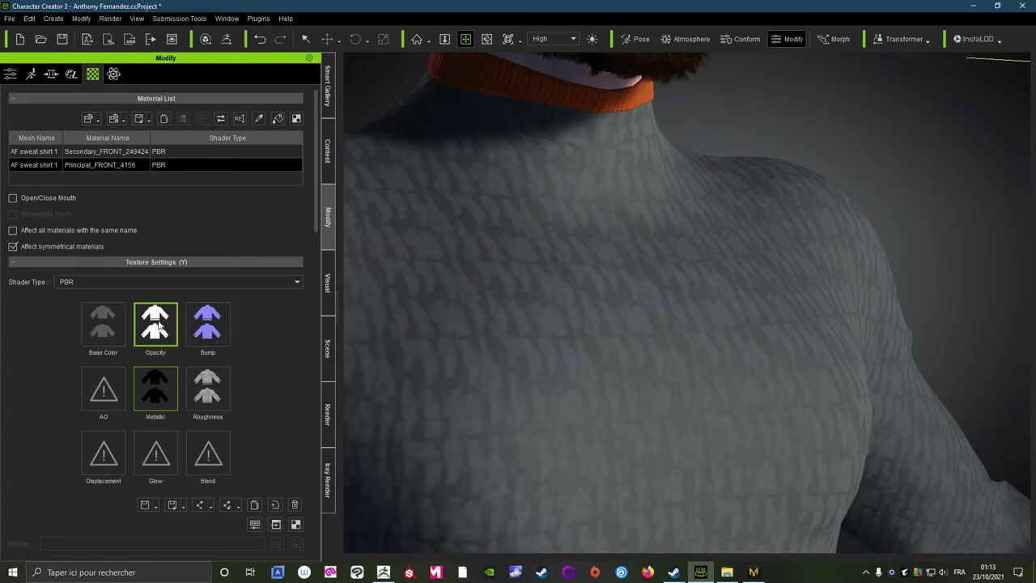
click(294, 505)
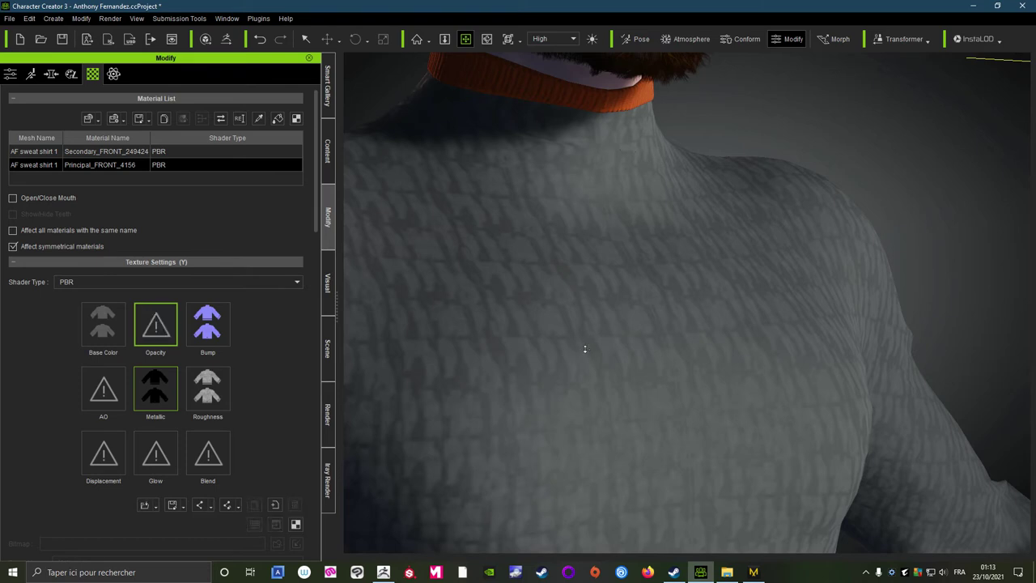
scroll(584, 349, down, 5)
right_drag(585, 349, 640, 376)
scroll(640, 376, up, 4)
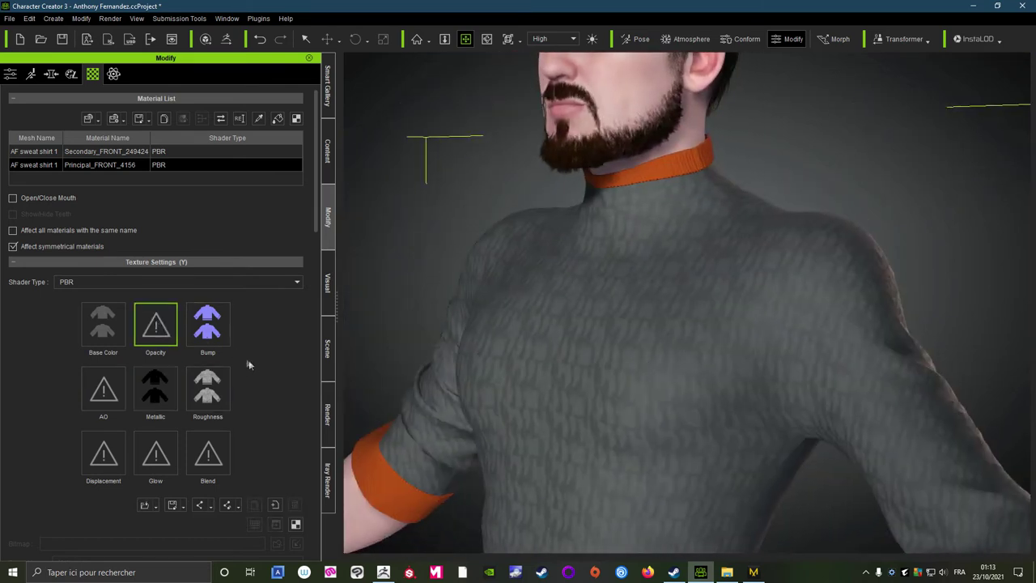
Step: Assign the baked Roughness, Metalness, Diffuse and Normal maps to the Secondary material, bump as normal map
click(81, 153)
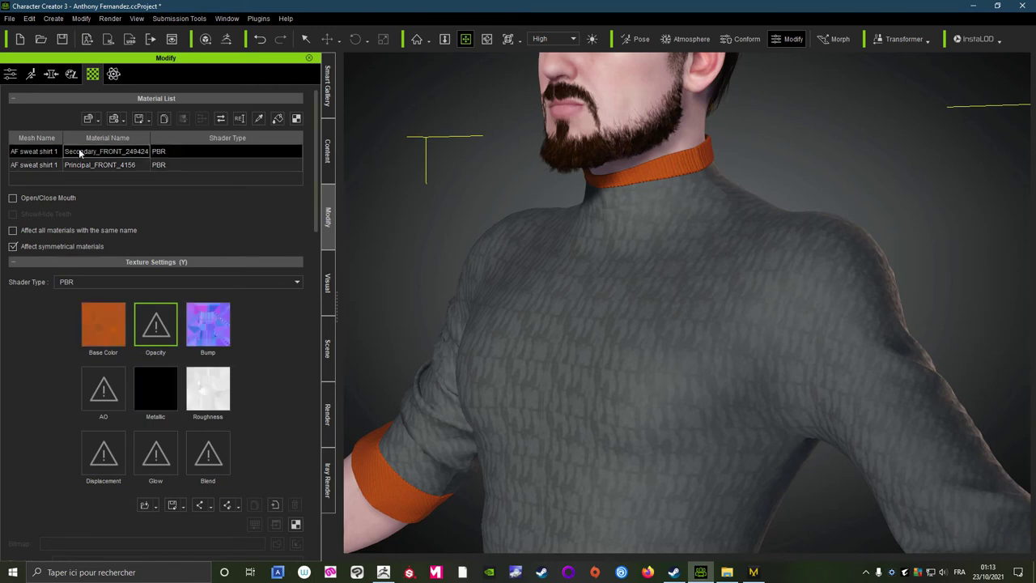
click(726, 572)
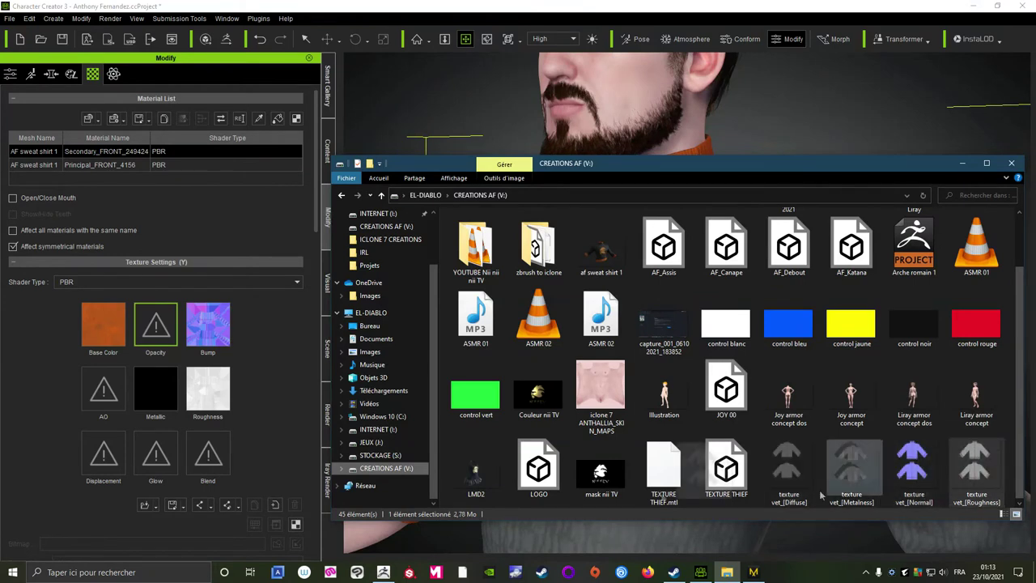
drag(975, 481, 154, 368)
drag(856, 471, 155, 390)
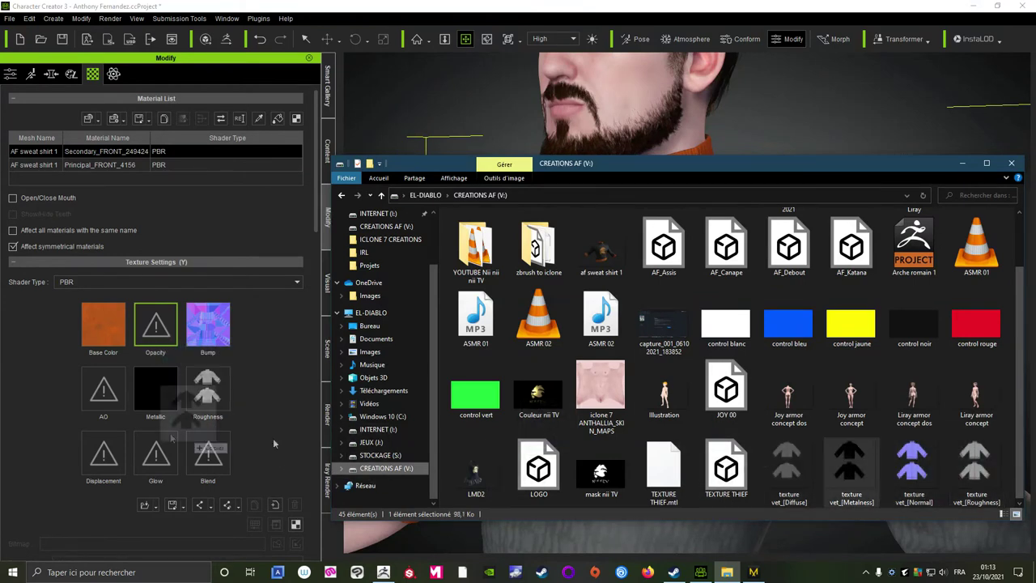
drag(793, 487, 104, 333)
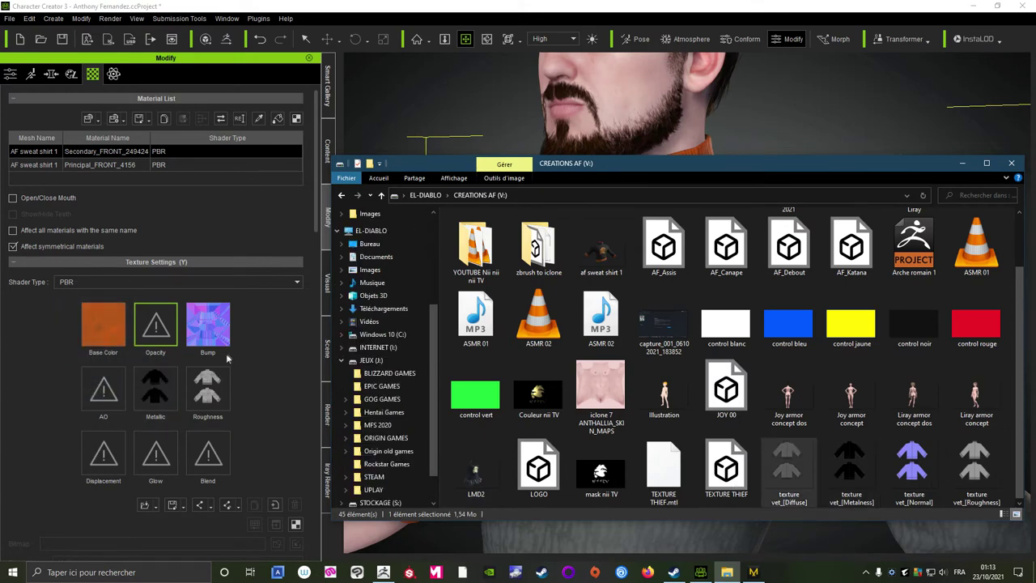
drag(912, 468, 212, 327)
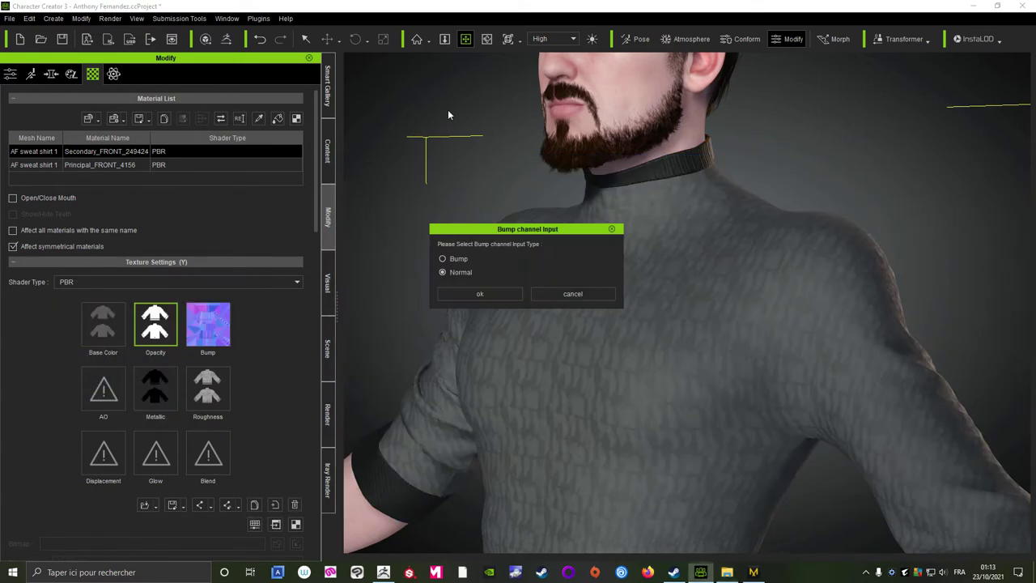
click(469, 301)
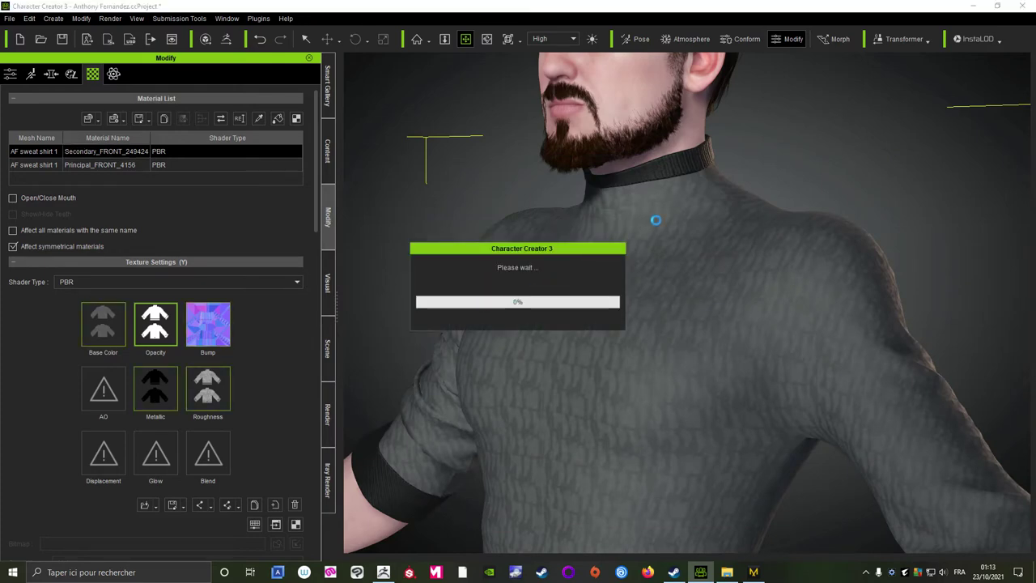
Step: Clear the stray texture from the Secondary material's opacity channel
scroll(683, 345, down, 5)
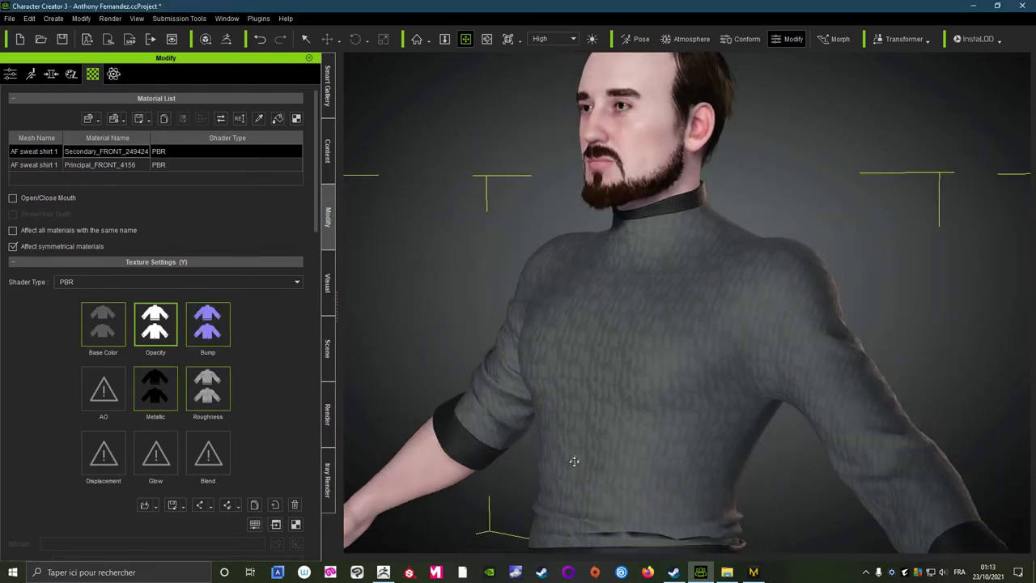
right_drag(573, 458, 612, 277)
scroll(612, 277, up, 3)
scroll(754, 376, up, 2)
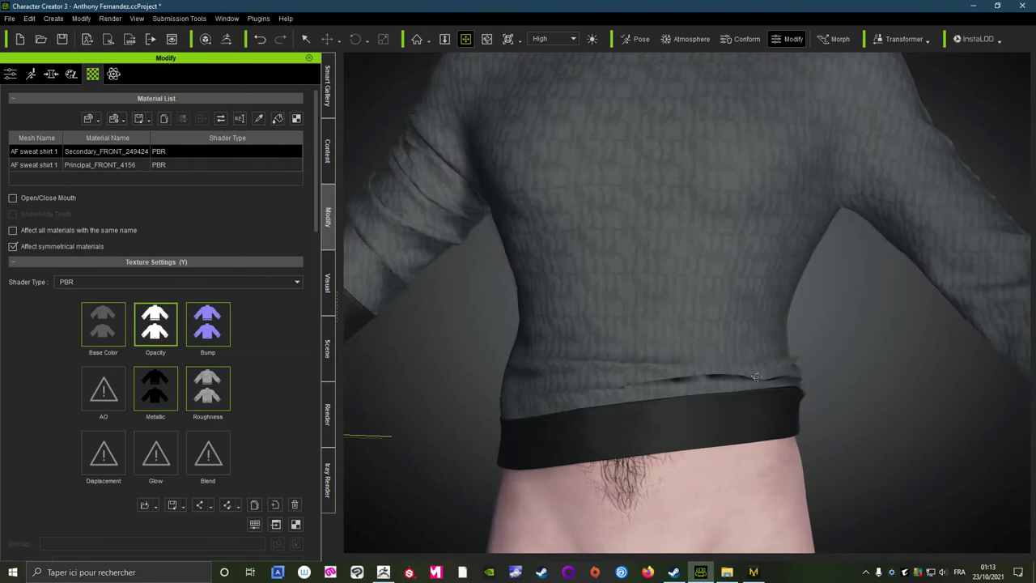
mouse_move(755, 377)
right_down()
mouse_move(720, 347)
mouse_move(541, 348)
right_up()
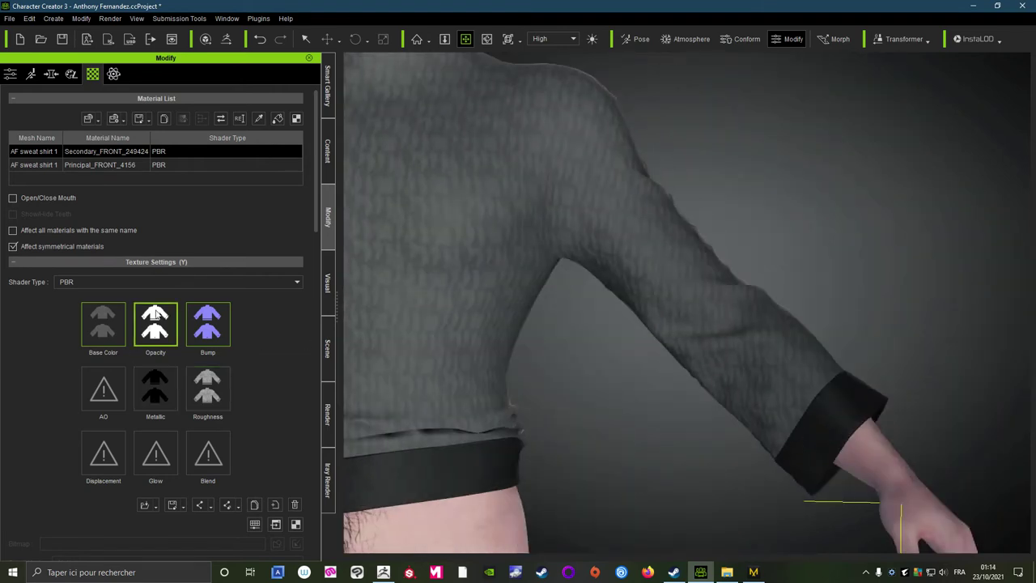
click(294, 505)
scroll(844, 428, up, 2)
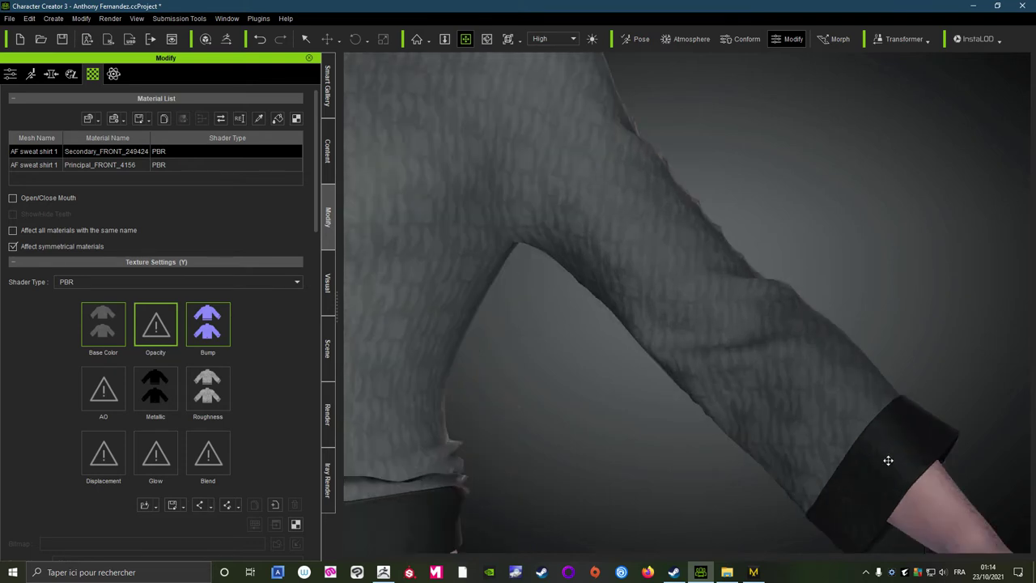
Step: Compare the black trim against the garment in Marvelous Designer, then return to Character Creator 3
click(754, 572)
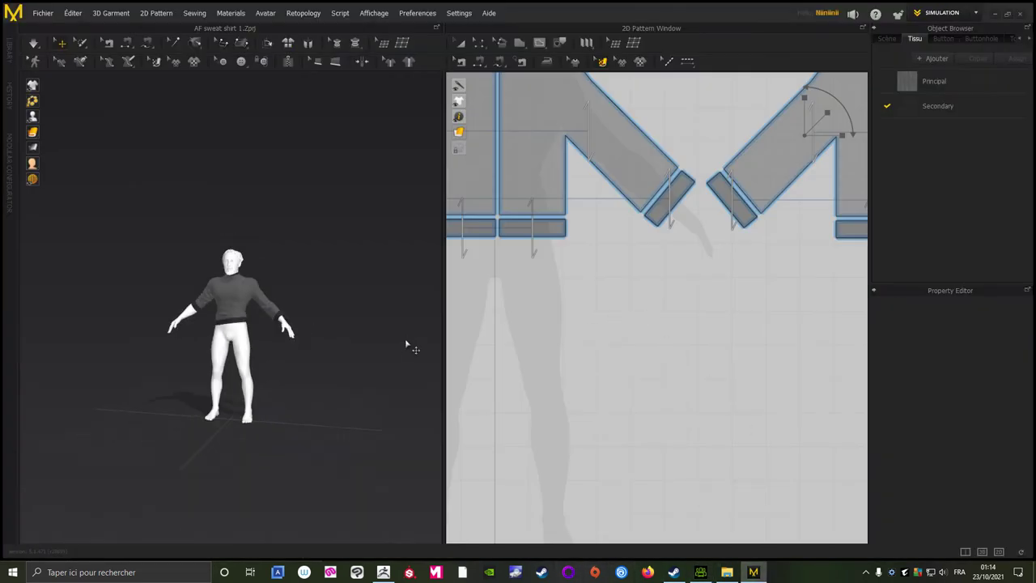
scroll(404, 339, up, 2)
scroll(405, 338, up, 3)
scroll(338, 342, up, 2)
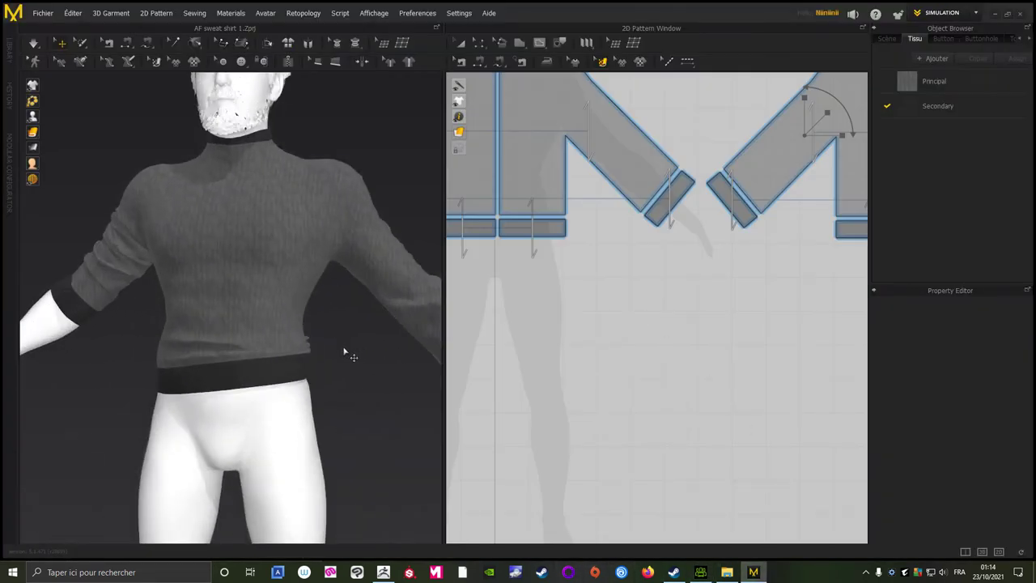
mouse_move(344, 350)
right_down()
mouse_move(386, 372)
mouse_move(396, 361)
right_up()
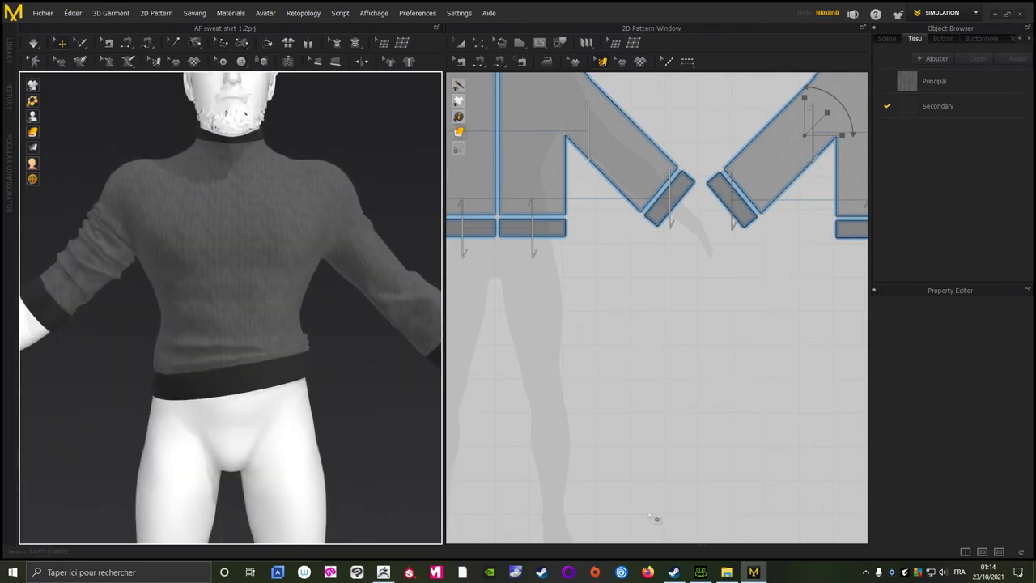
click(700, 572)
scroll(640, 310, up, 3)
Step: Open Adjust Color for the Secondary trim material's Base Color texture
scroll(617, 321, up, 3)
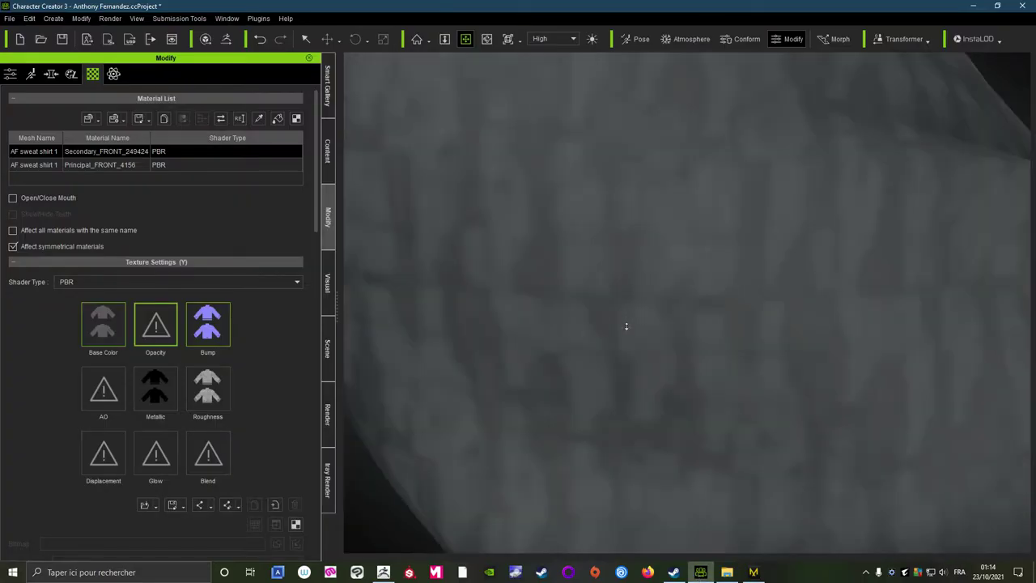
scroll(624, 326, down, 5)
scroll(633, 352, down, 3)
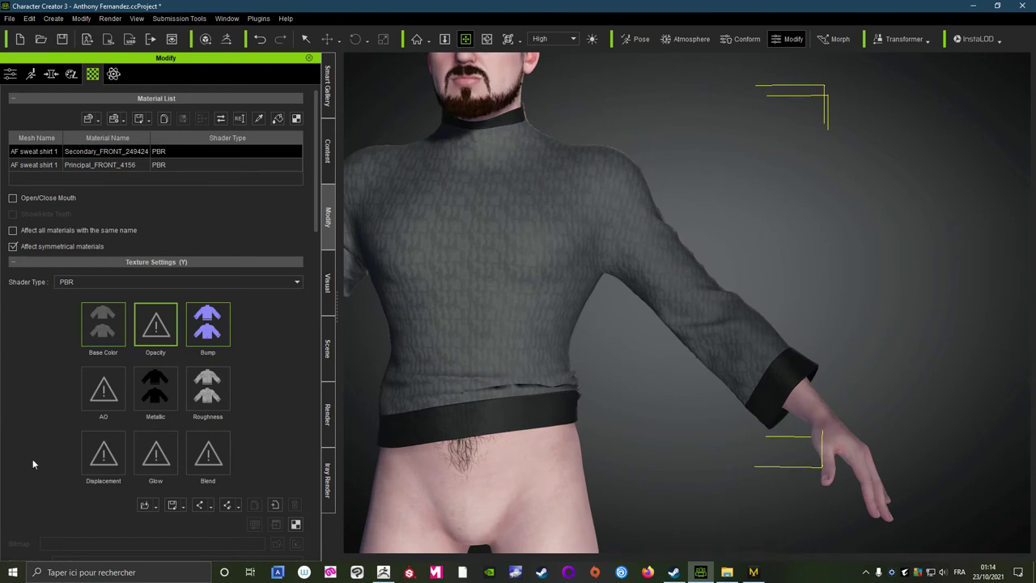
click(104, 336)
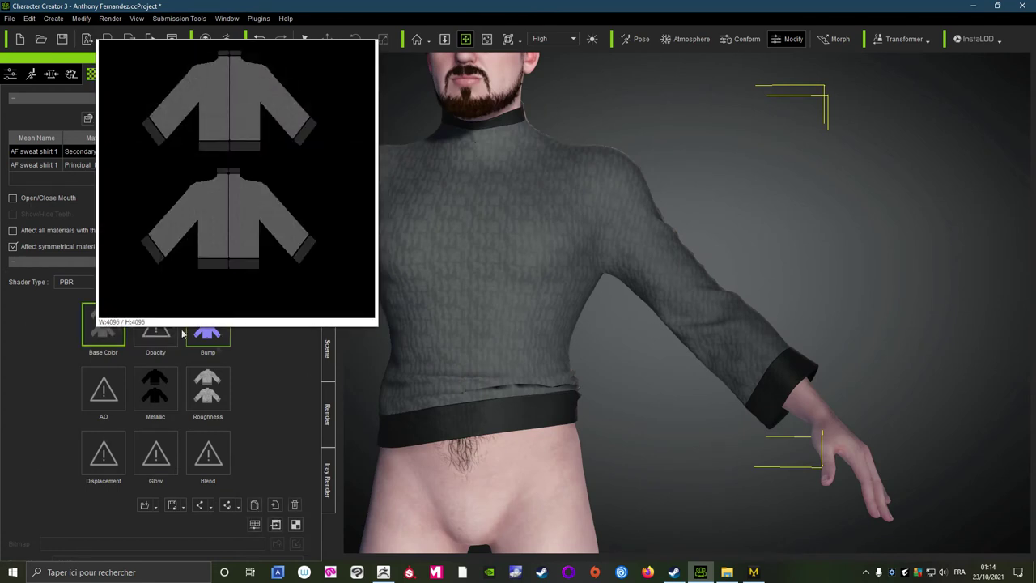
scroll(297, 401, down, 2)
scroll(218, 457, down, 3)
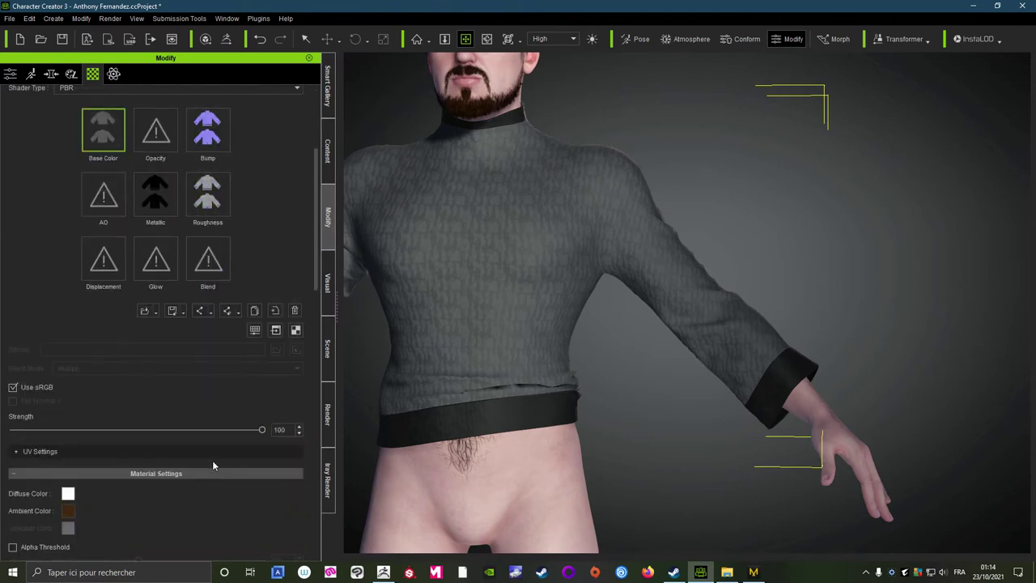
scroll(212, 460, down, 1)
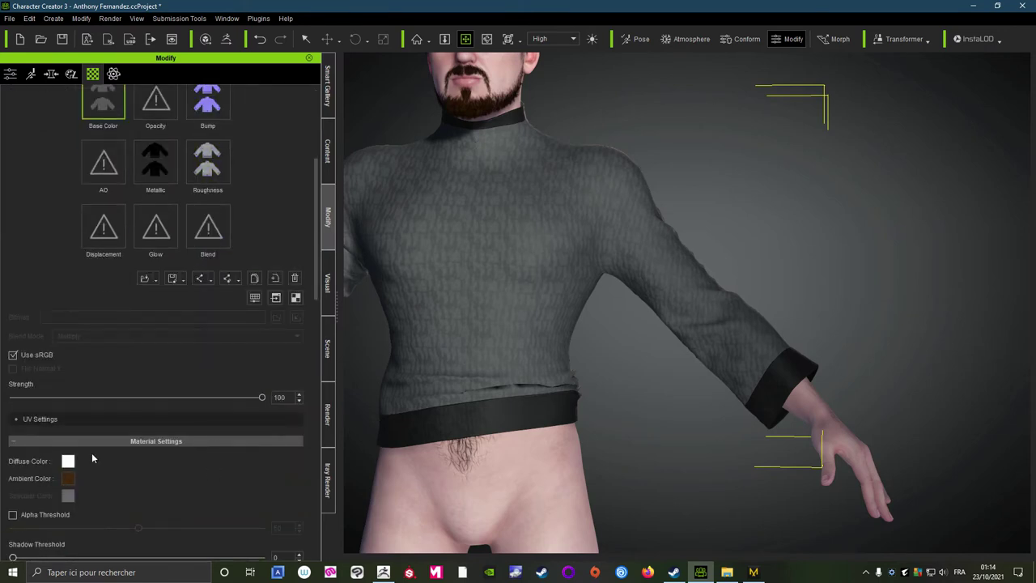
click(254, 298)
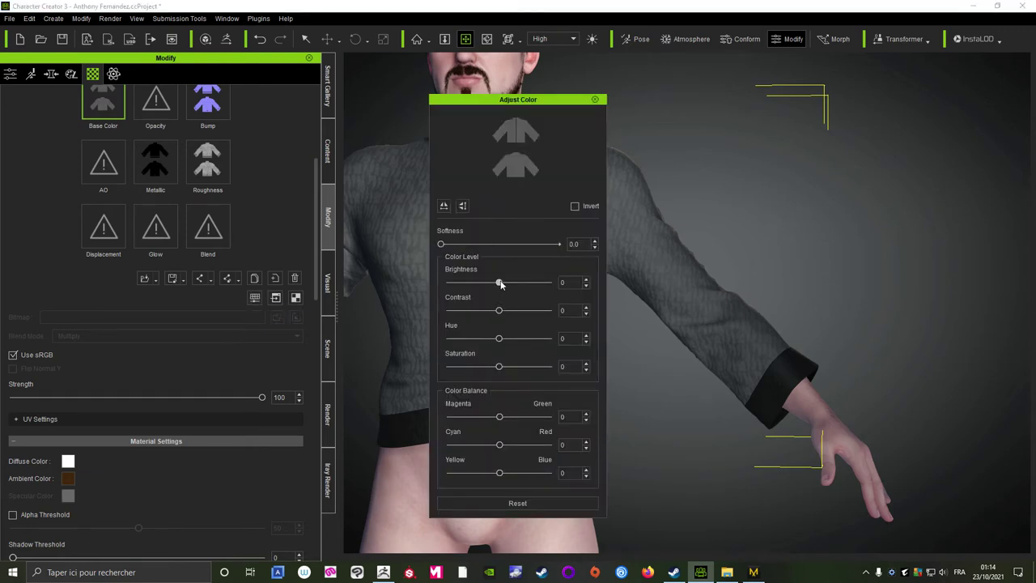
Step: Set the trim base colour's Brightness to 30 with Hue back at 0, then close Adjust Color
drag(500, 282, 528, 282)
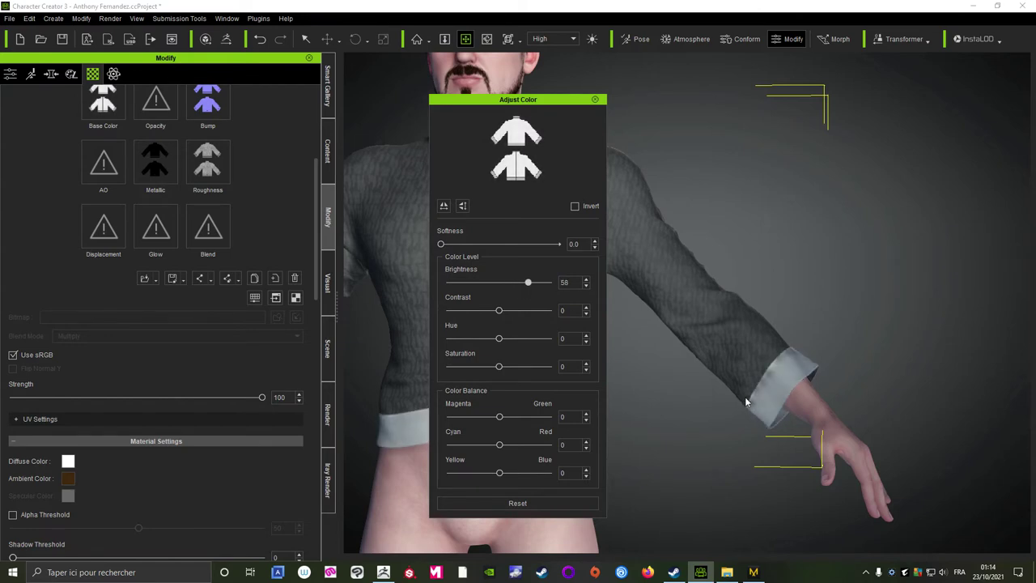
scroll(746, 386, up, 1)
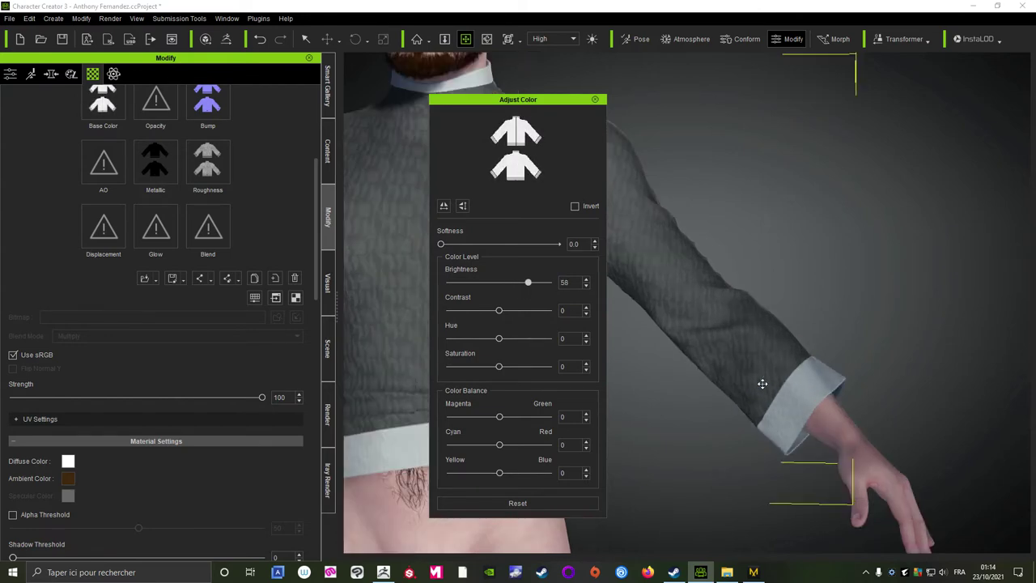
scroll(763, 382, up, 1)
scroll(765, 389, up, 1)
scroll(768, 394, up, 1)
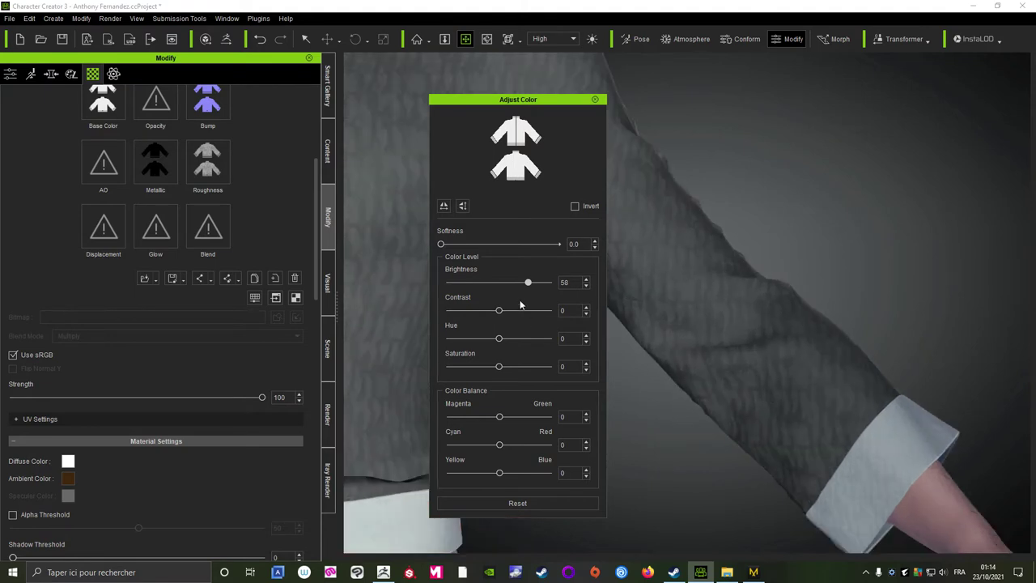
drag(528, 285, 512, 287)
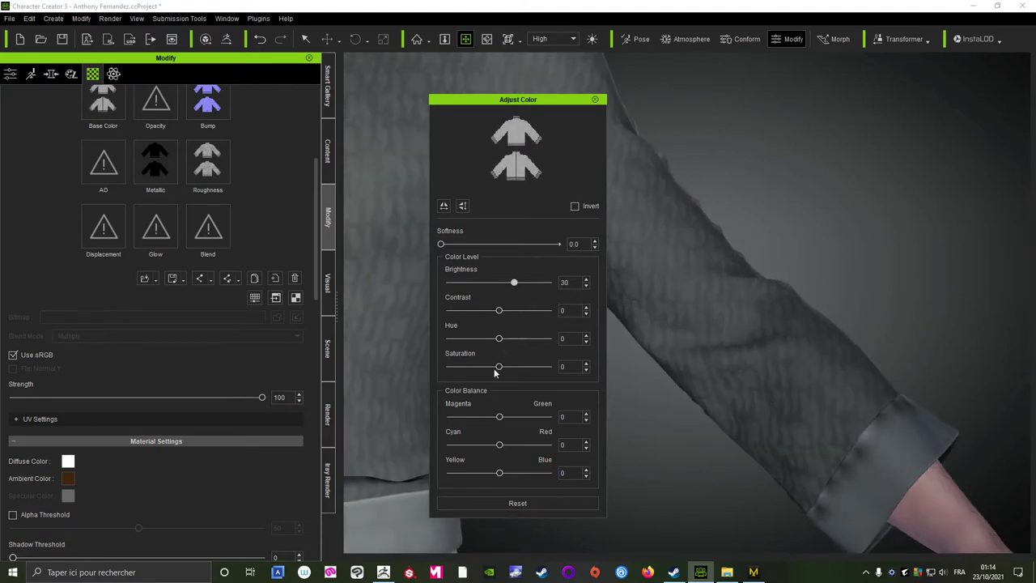
drag(498, 339, 490, 343)
drag(498, 338, 508, 344)
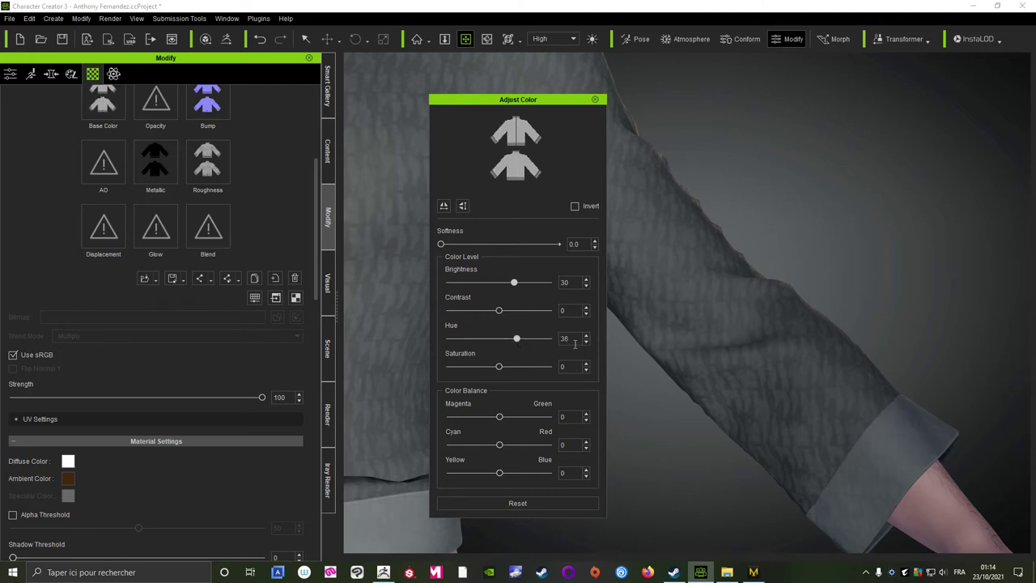
drag(575, 341, 555, 345)
text(0)
key(Return)
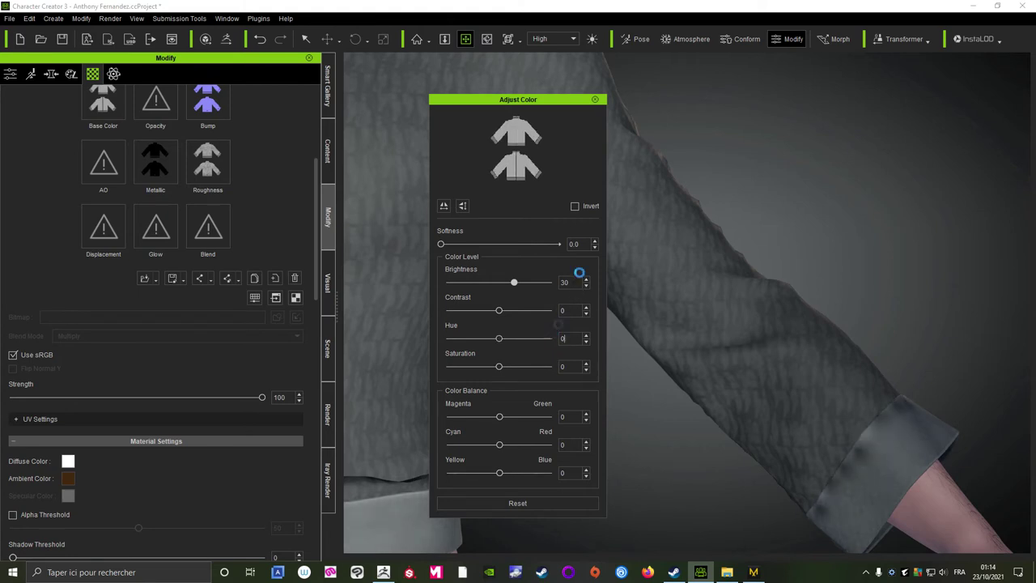
click(595, 100)
Step: Bring the upper body into view and select the Principal_FRONT_4156 material
scroll(742, 420, down, 3)
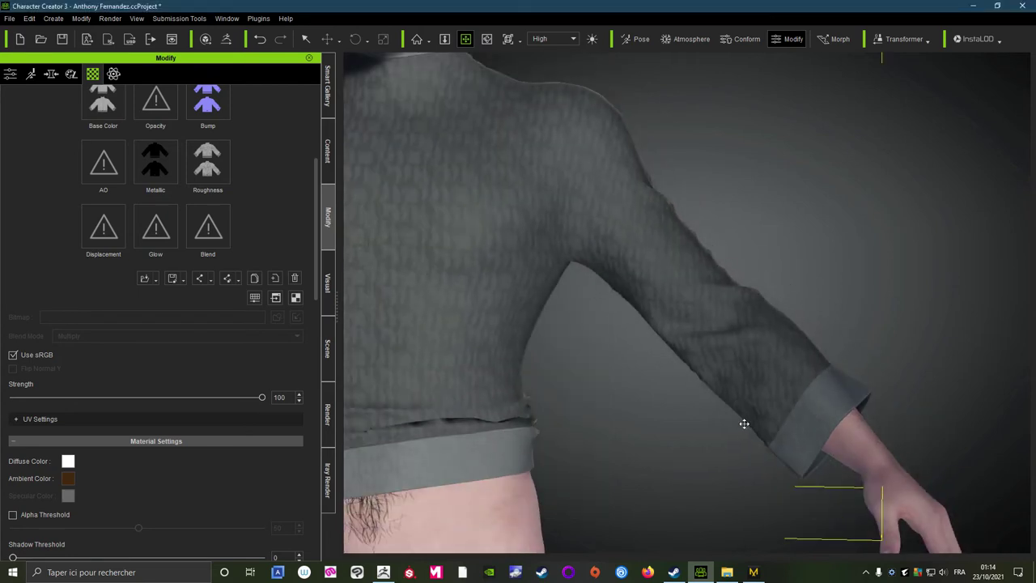
middle_drag(742, 420, 547, 224)
scroll(578, 335, up, 2)
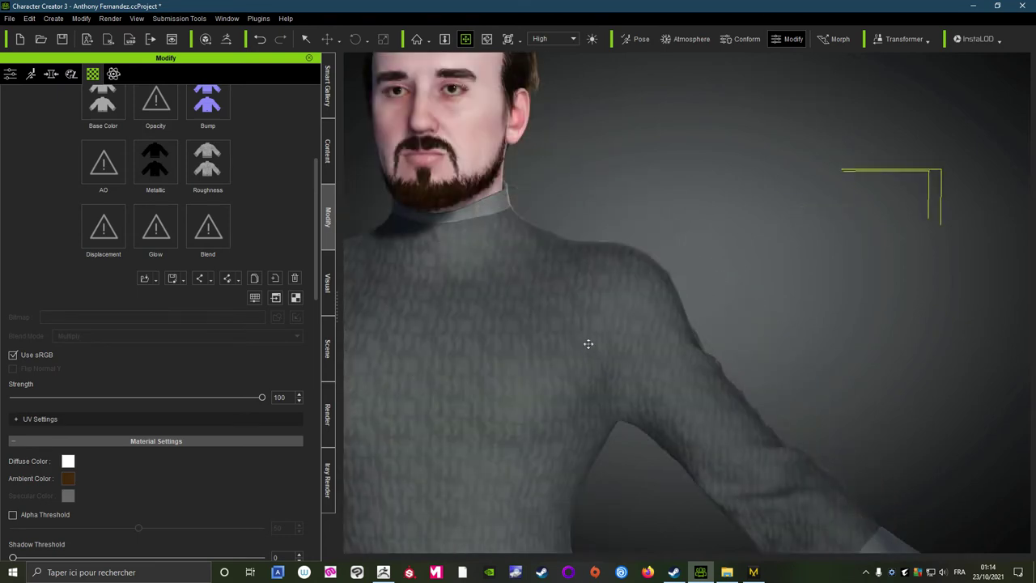
right_drag(588, 344, 640, 353)
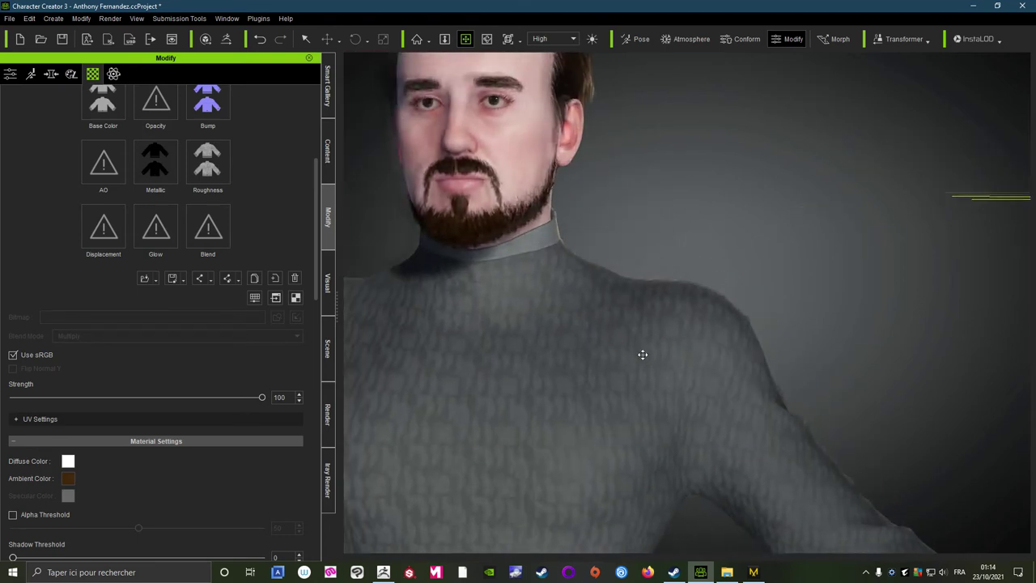
scroll(282, 188, up, 3)
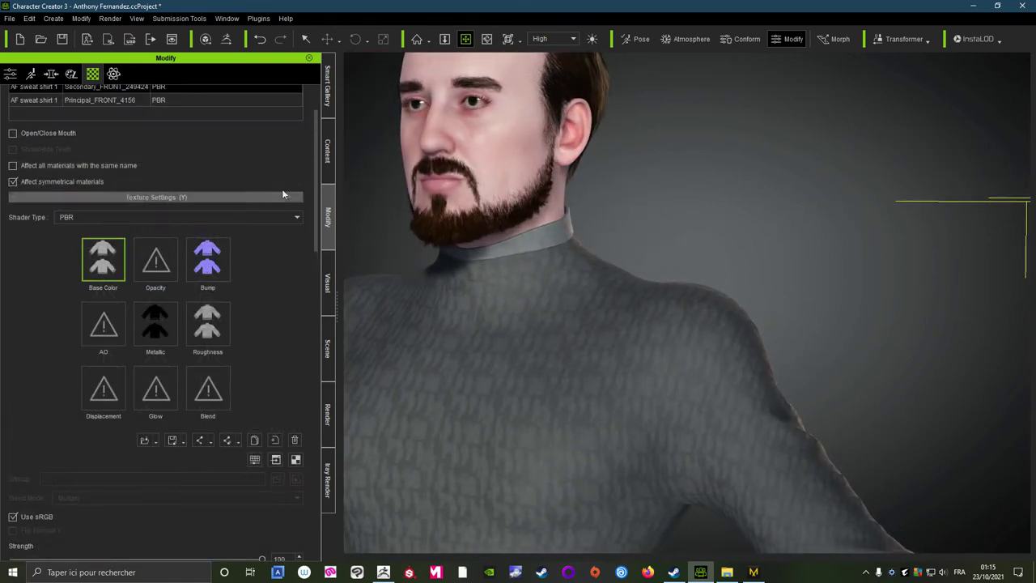
scroll(282, 188, up, 1)
click(99, 166)
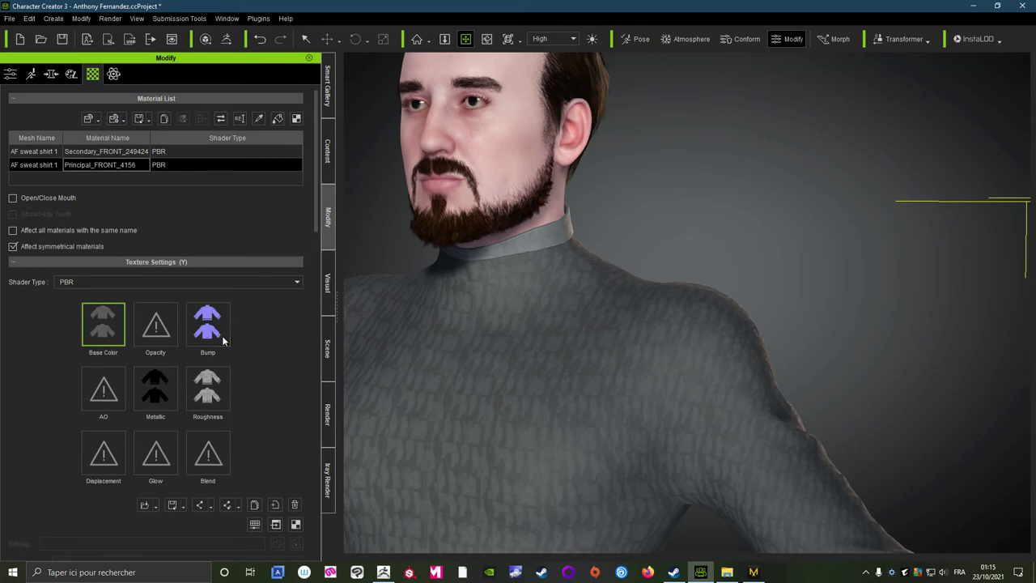
scroll(265, 441, down, 5)
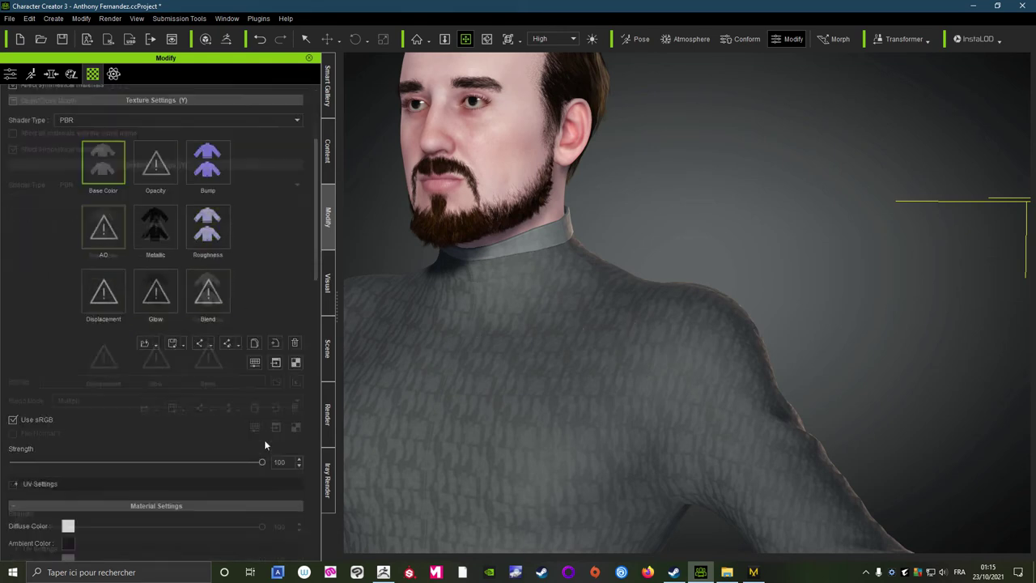
scroll(265, 441, down, 1)
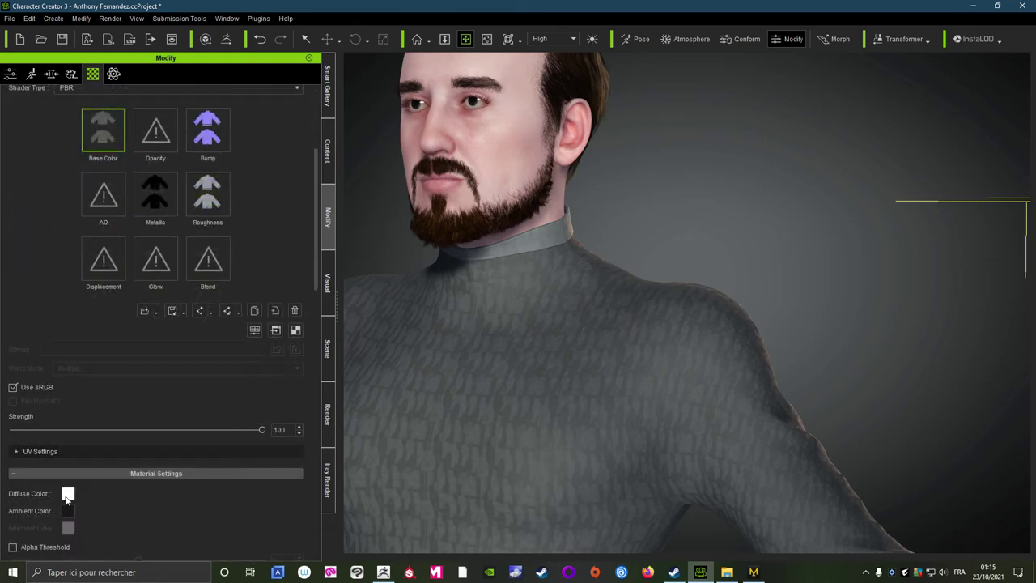
Step: Preview peach, red and orange diffuse colours, then cancel to keep it white
click(68, 496)
drag(473, 169, 298, 205)
click(285, 289)
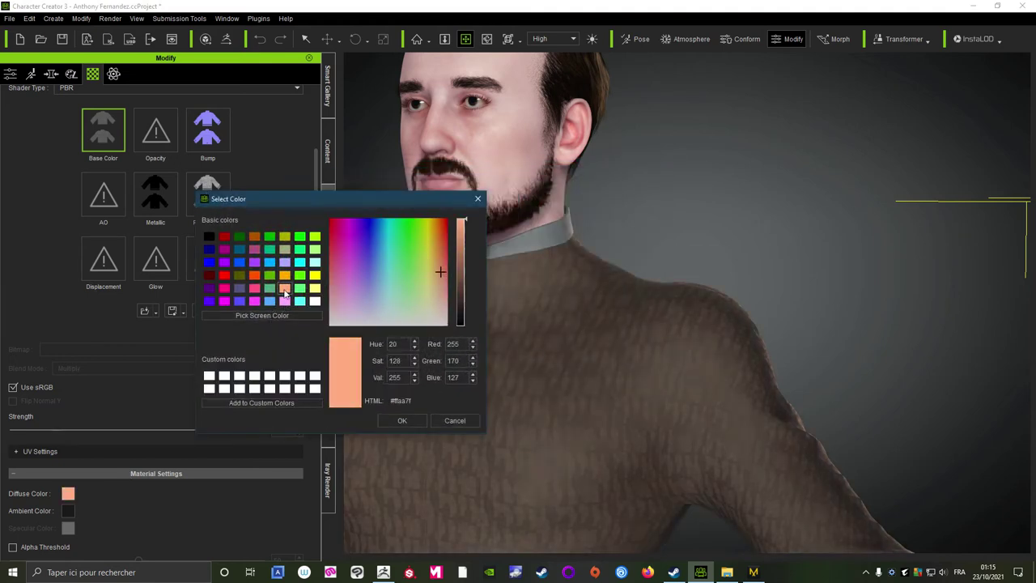
click(222, 275)
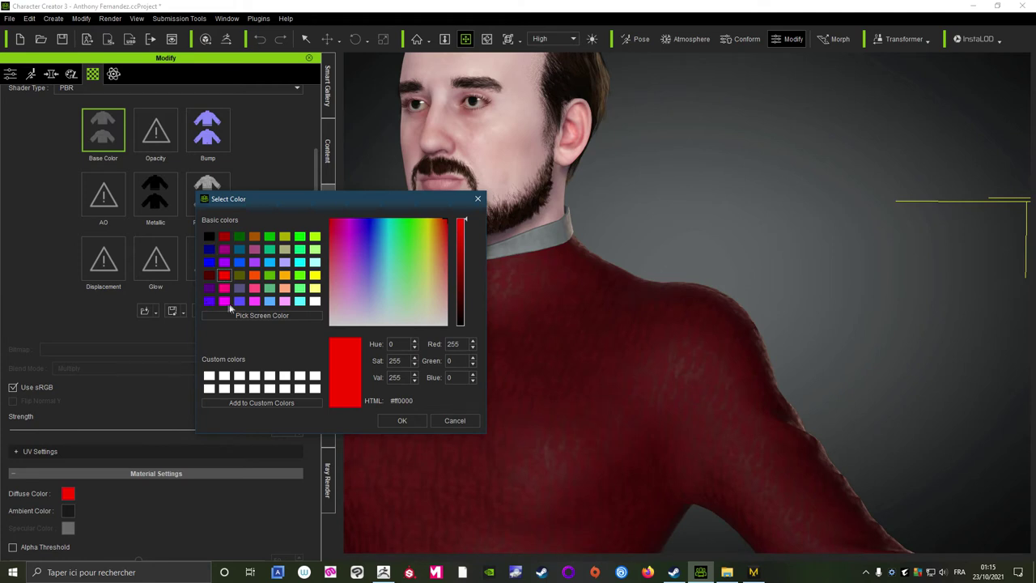
click(283, 275)
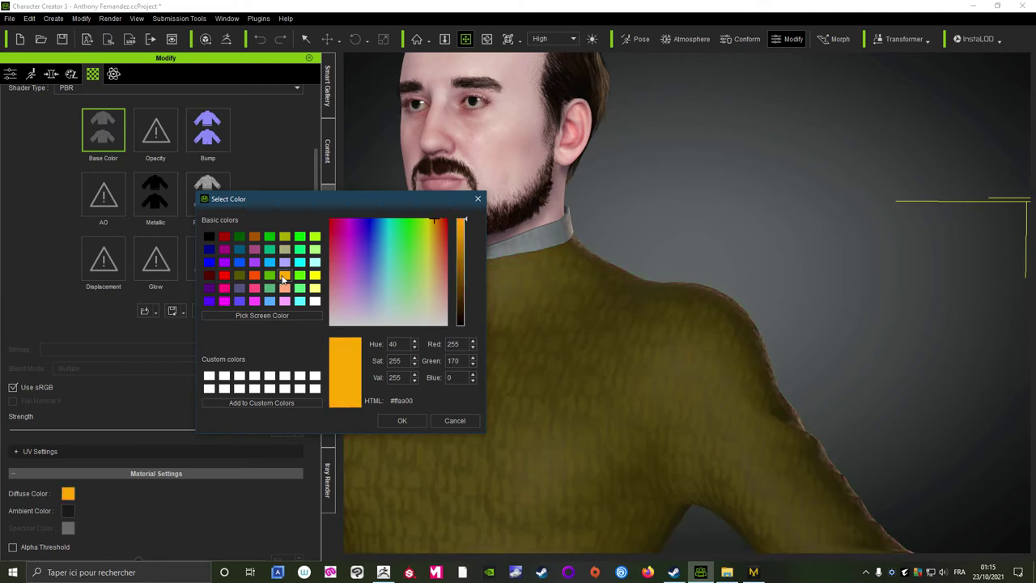
click(455, 420)
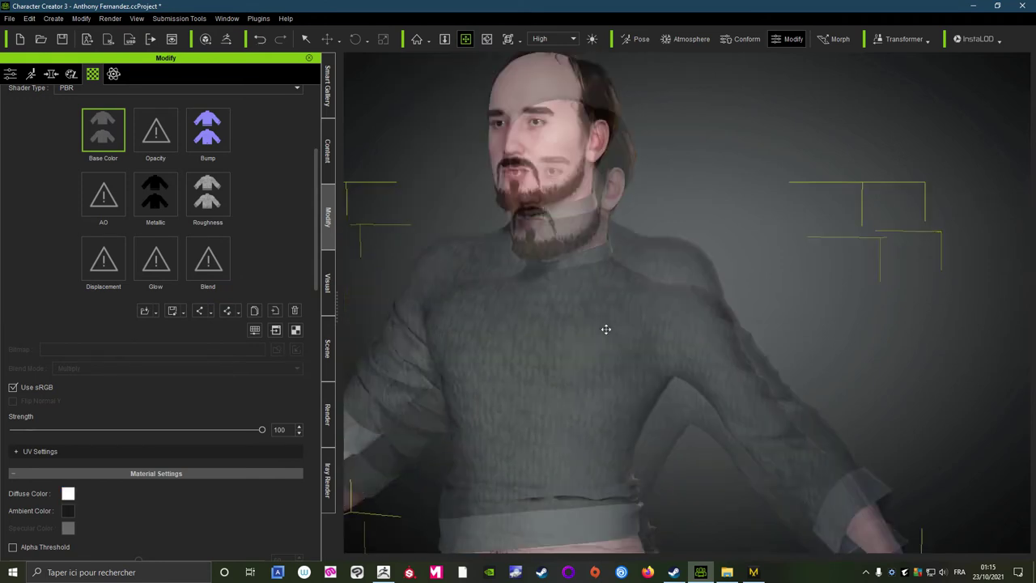
scroll(626, 389, up, 3)
Step: In Marvelous Designer, turn off Desaturate for the Principal fabric's texture
click(751, 572)
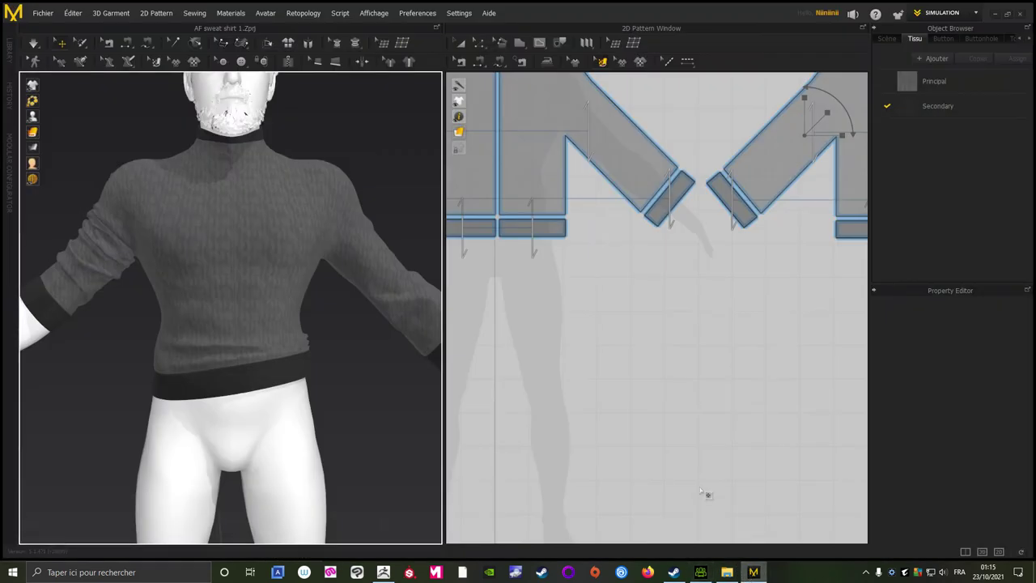
scroll(340, 258, down, 3)
scroll(342, 224, up, 5)
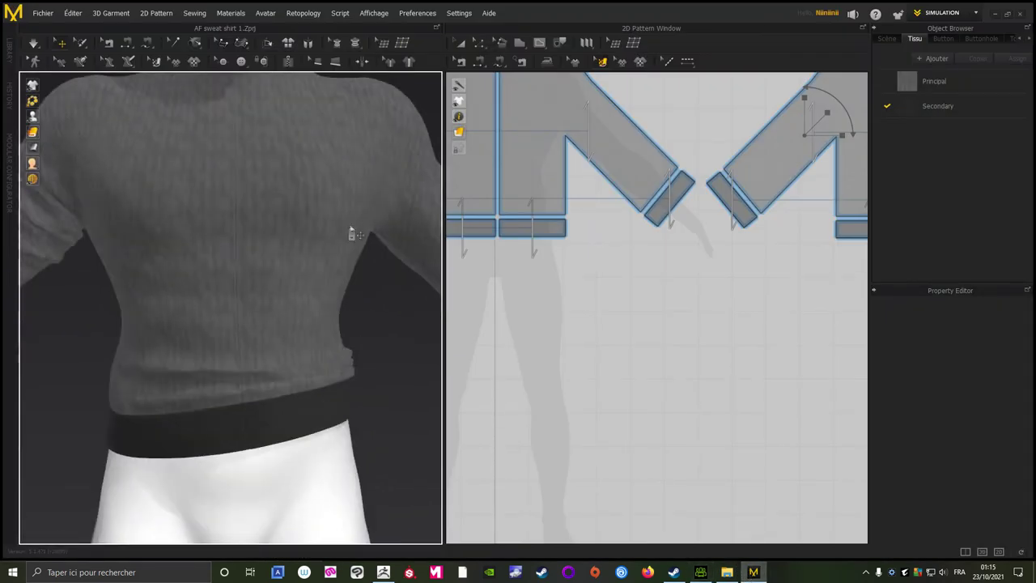
right_drag(351, 231, 391, 220)
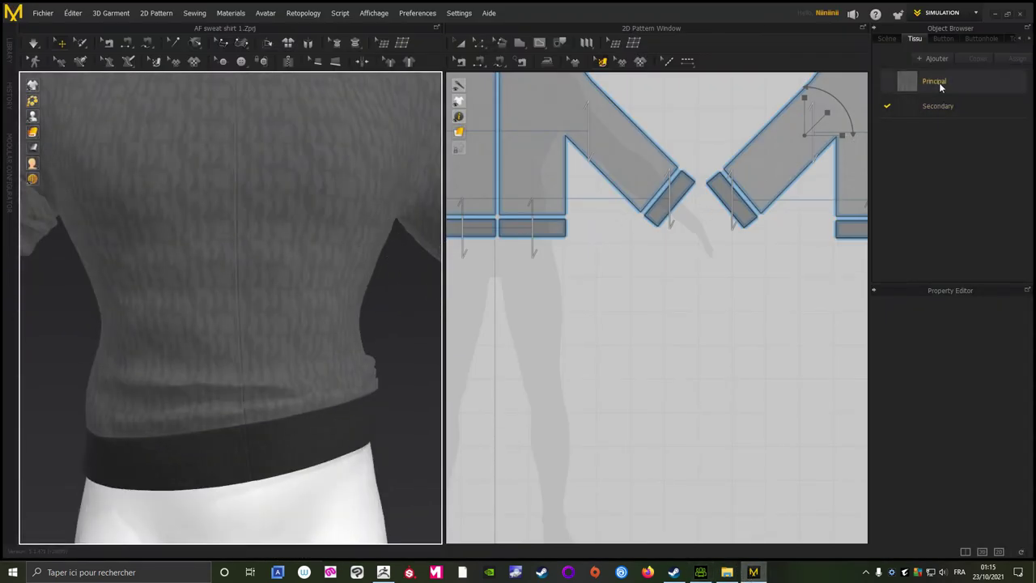
click(938, 83)
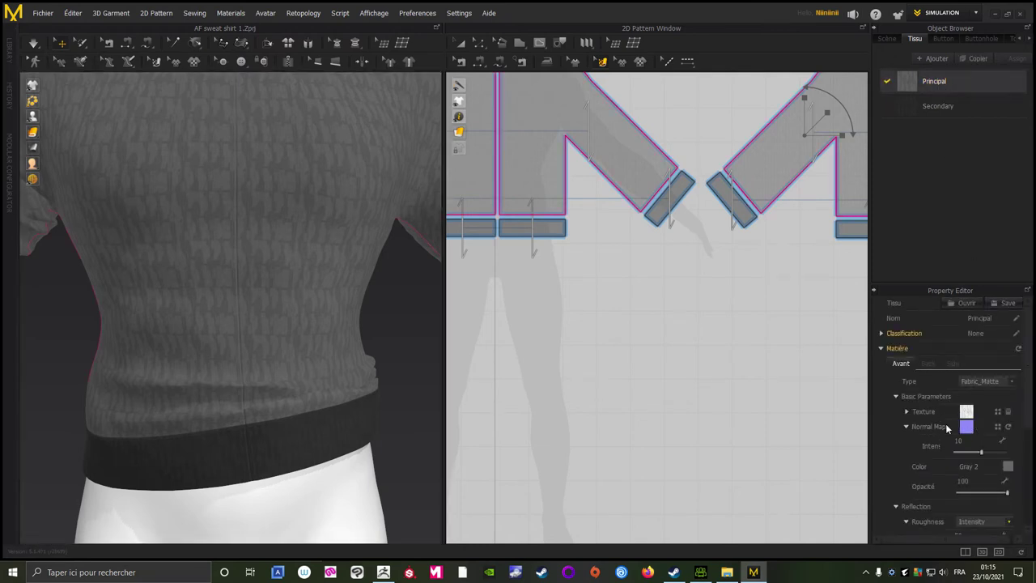
click(906, 412)
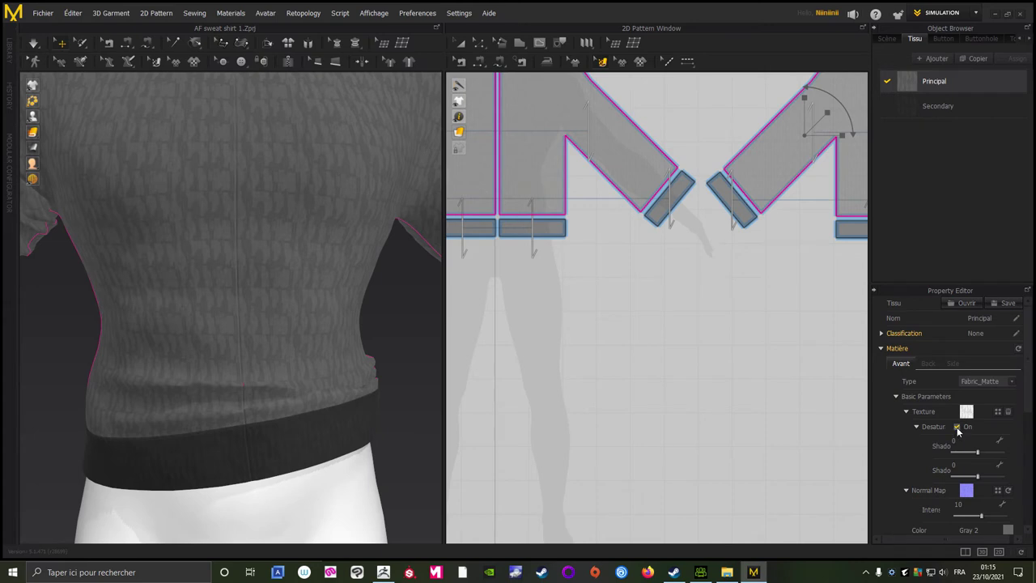
click(957, 426)
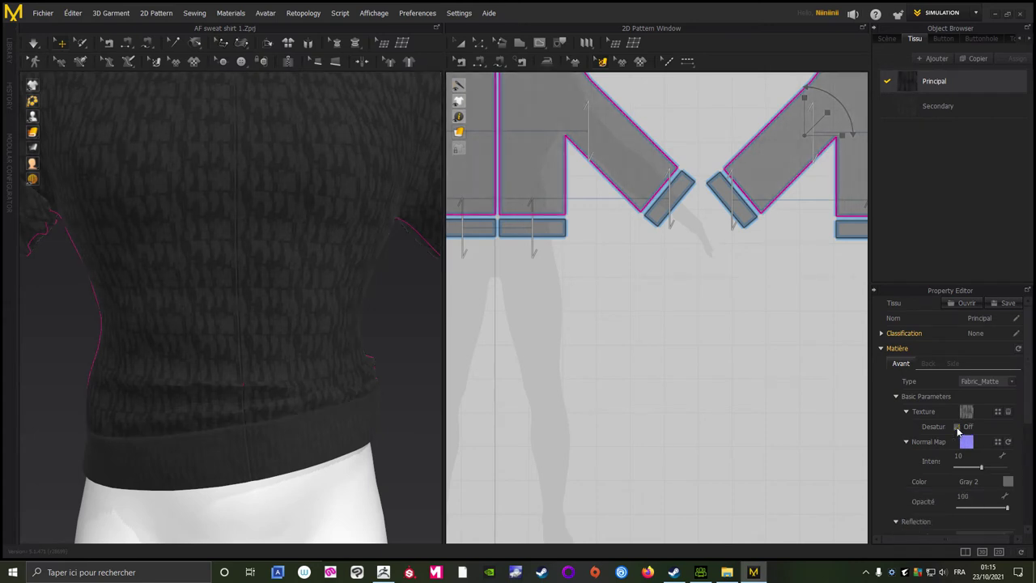
Step: Recheck the Principal fabric, toggling Desaturate to compare and leaving it off
click(379, 307)
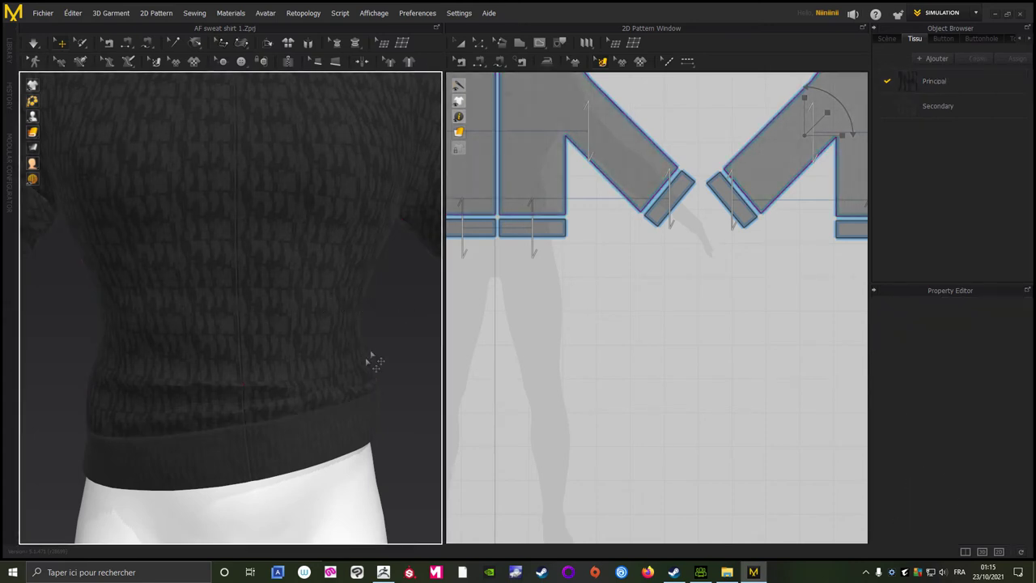
click(934, 81)
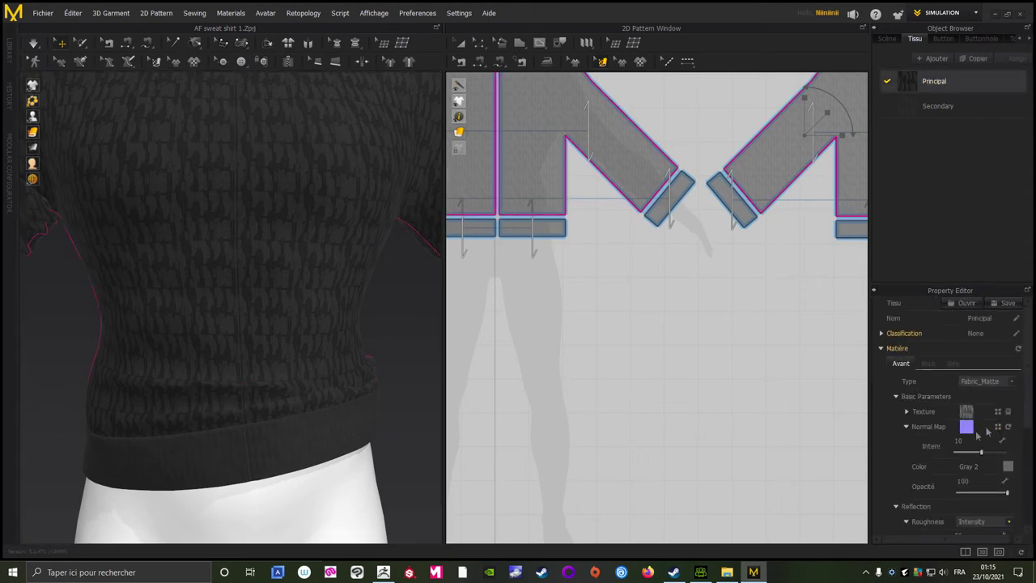
click(907, 411)
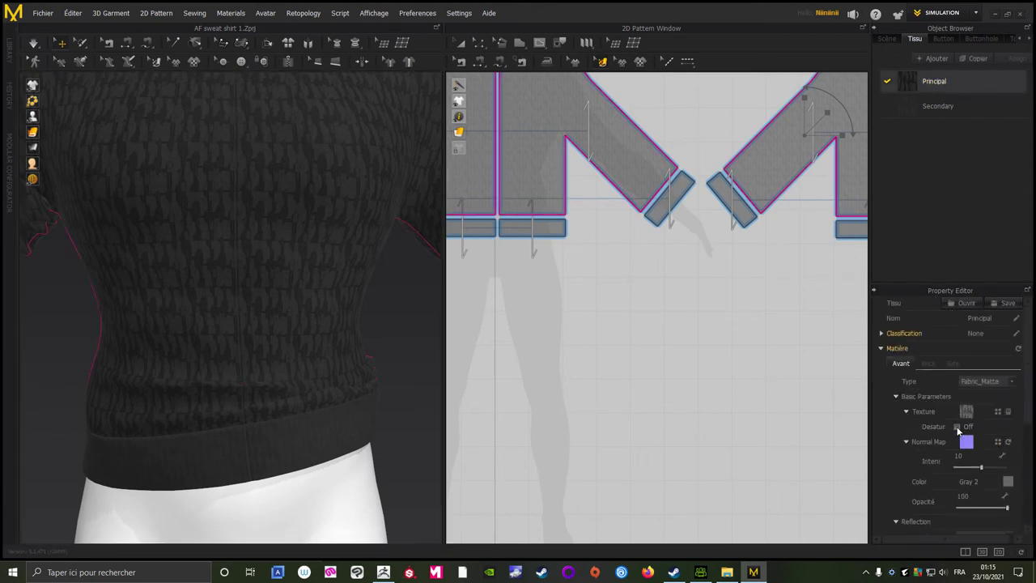
click(958, 429)
click(958, 429)
Step: Turn off Desaturate for the Secondary fabric's texture
click(935, 108)
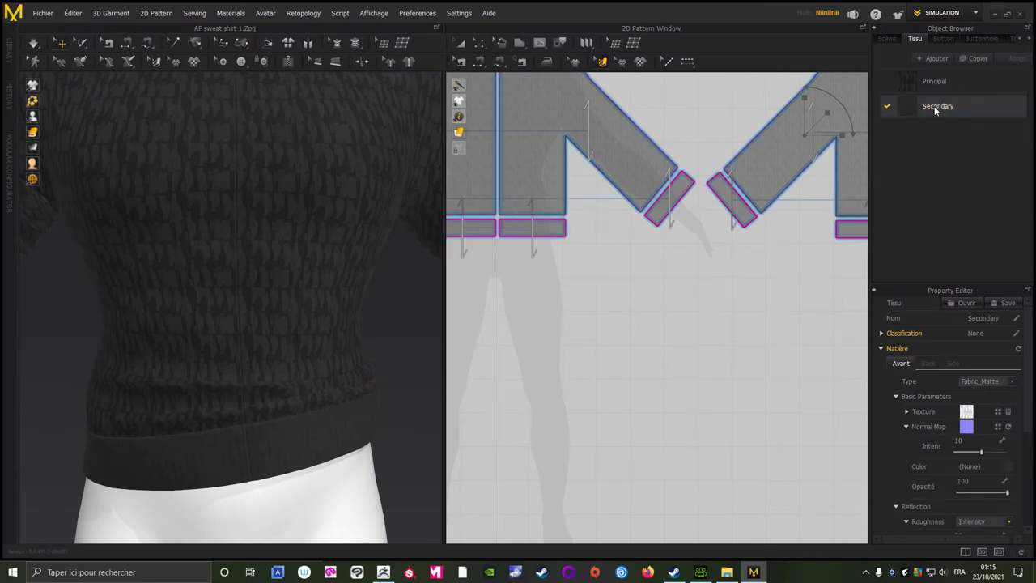
click(906, 412)
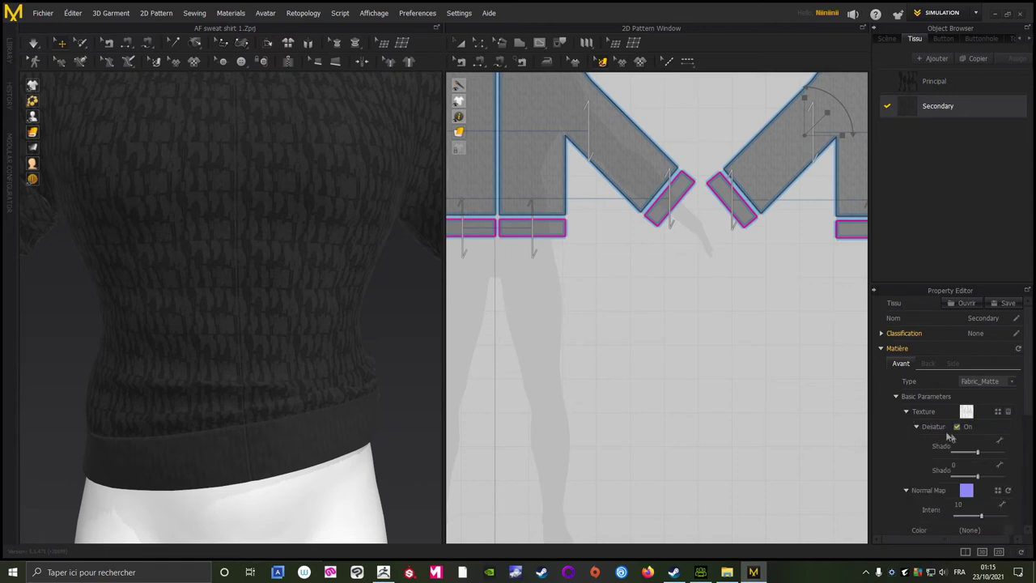
click(957, 426)
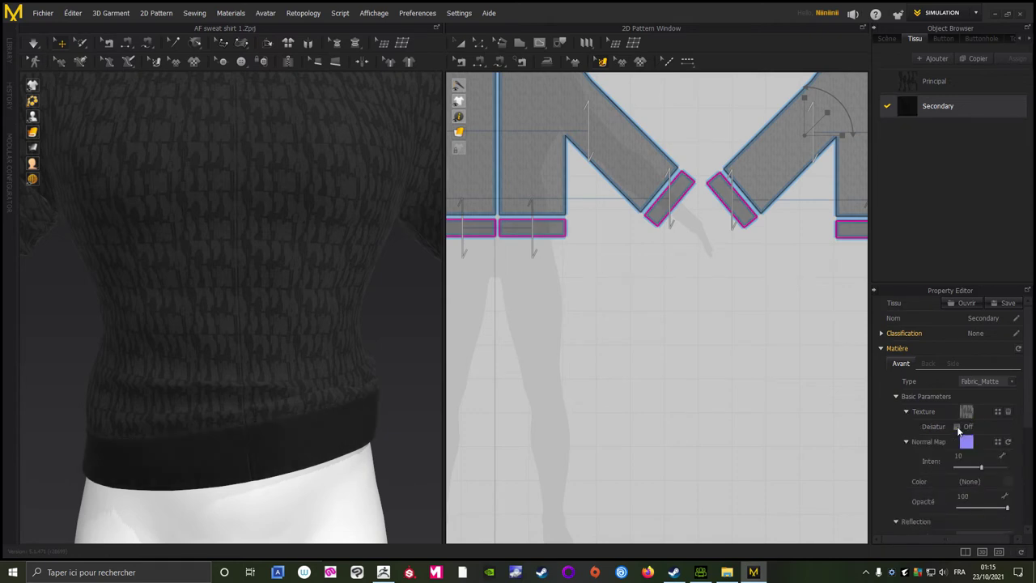
right_drag(390, 394, 389, 347)
scroll(386, 332, down, 3)
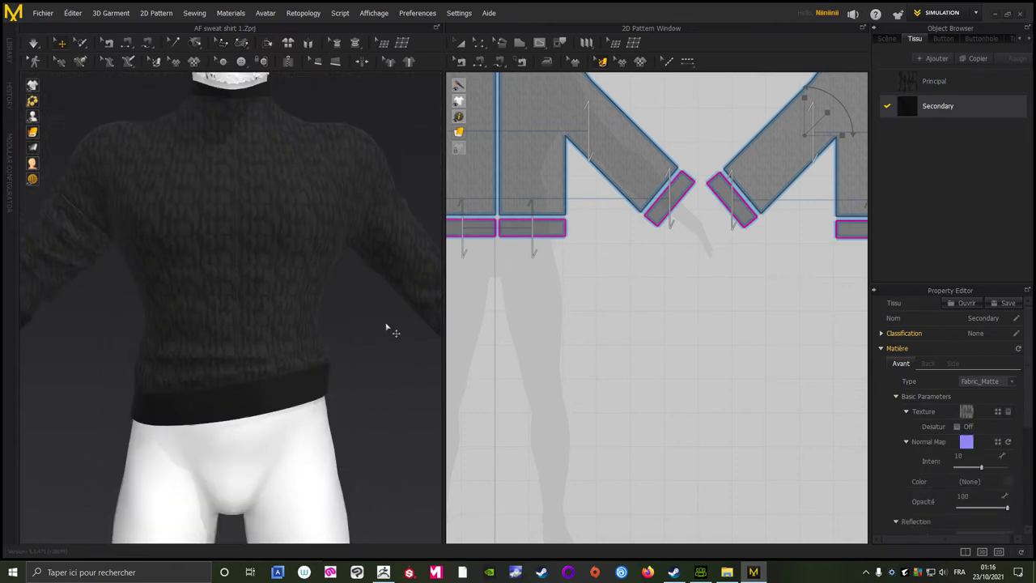
scroll(395, 405, down, 3)
Step: Inspect the darker collar and shoulder, then reselect the Principal fabric
click(380, 416)
mouse_move(370, 408)
right_down()
mouse_move(273, 402)
mouse_move(354, 400)
right_up()
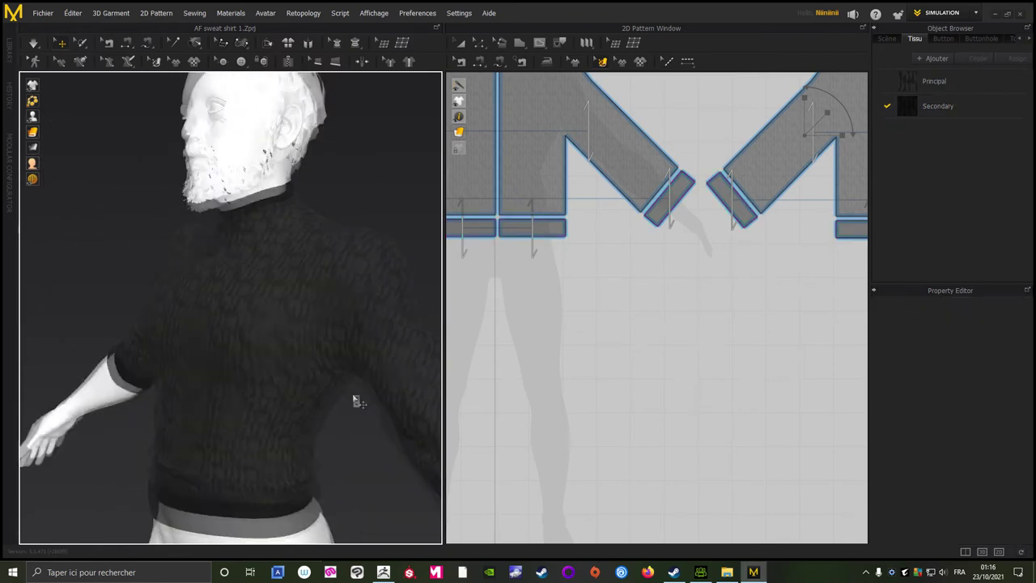
scroll(354, 404, up, 2)
scroll(421, 406, up, 2)
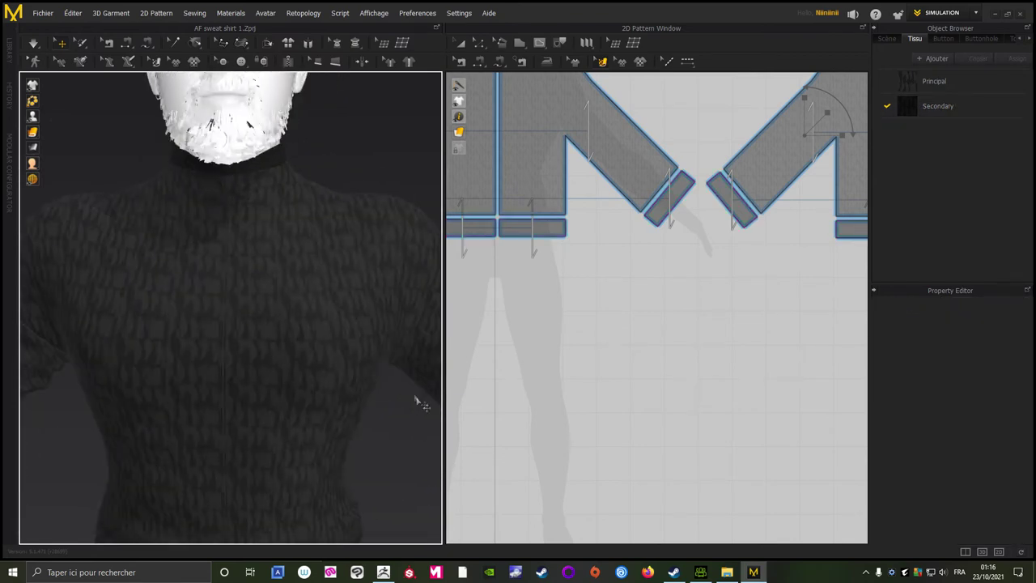
scroll(300, 343, up, 2)
mouse_move(300, 342)
right_down()
mouse_move(346, 354)
mouse_move(331, 313)
right_up()
click(940, 80)
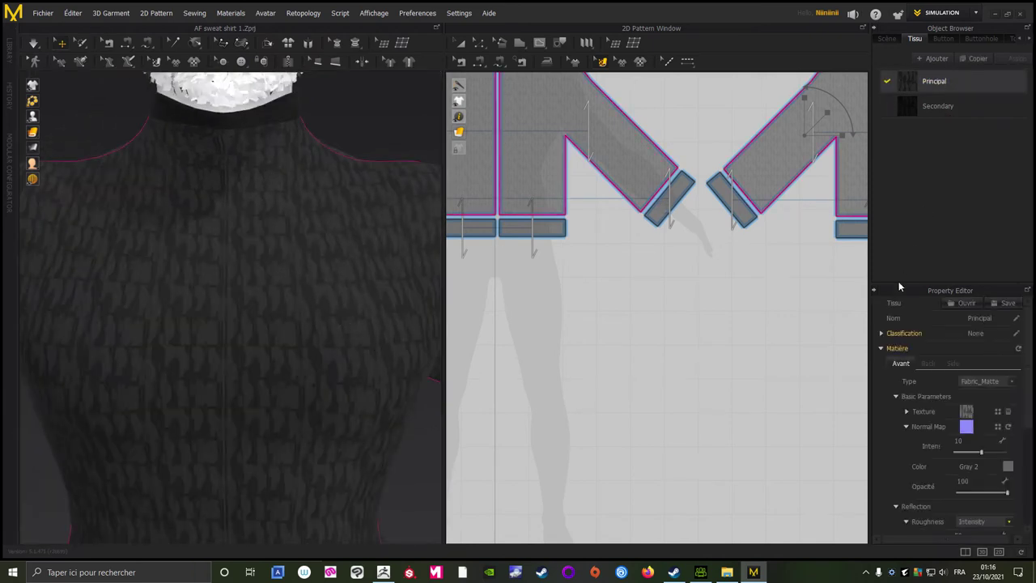
Step: In UV Editor, bake Diffuse, Metalness, Normal and Roughness maps to vet.png at 4096 px
click(938, 13)
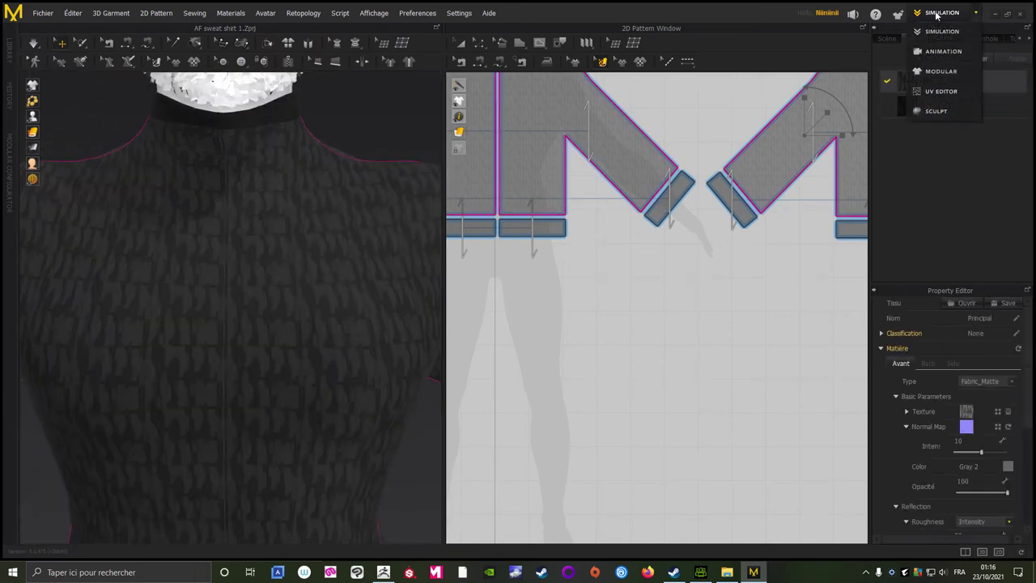
click(932, 90)
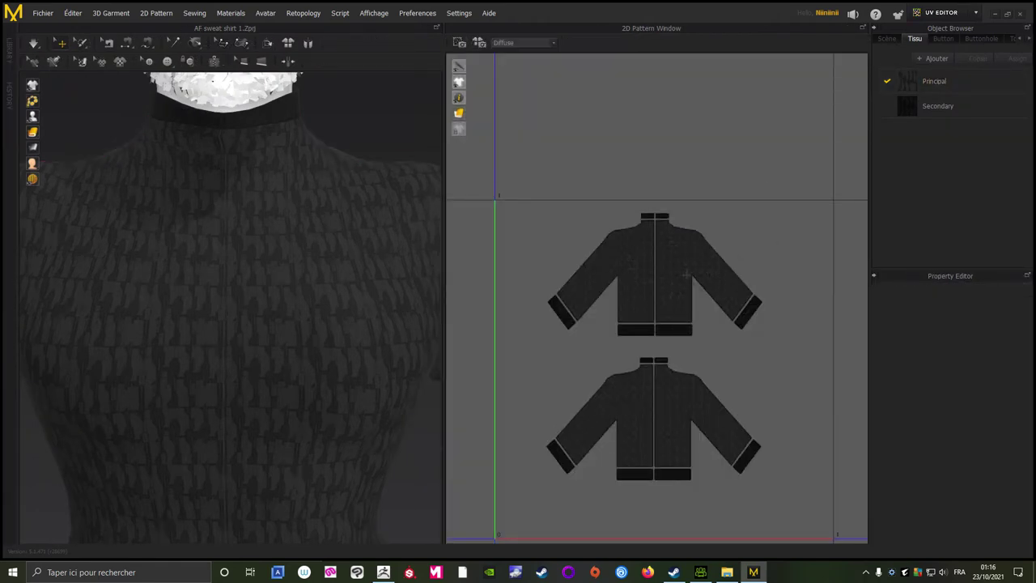
click(478, 43)
click(478, 43)
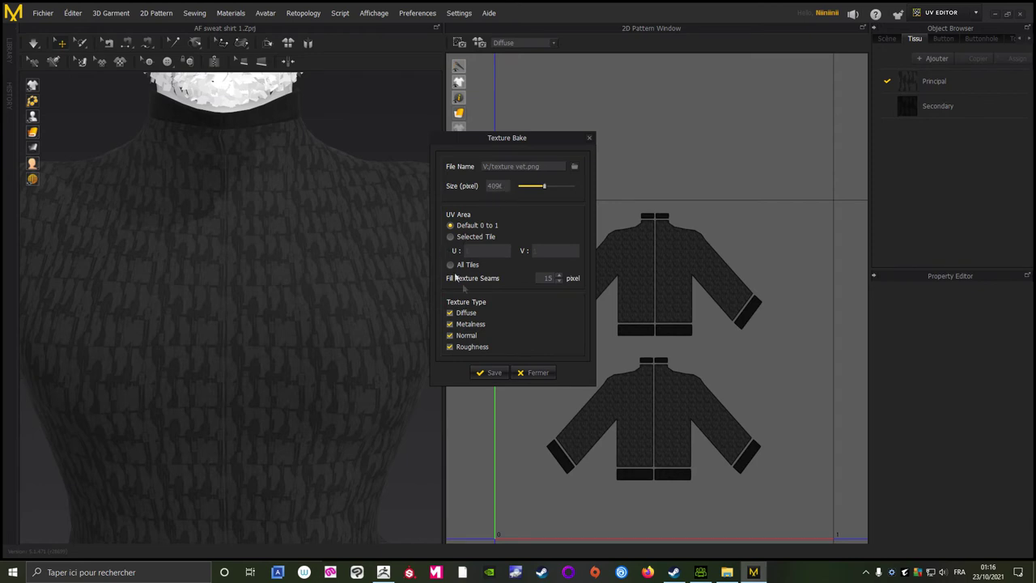
click(490, 373)
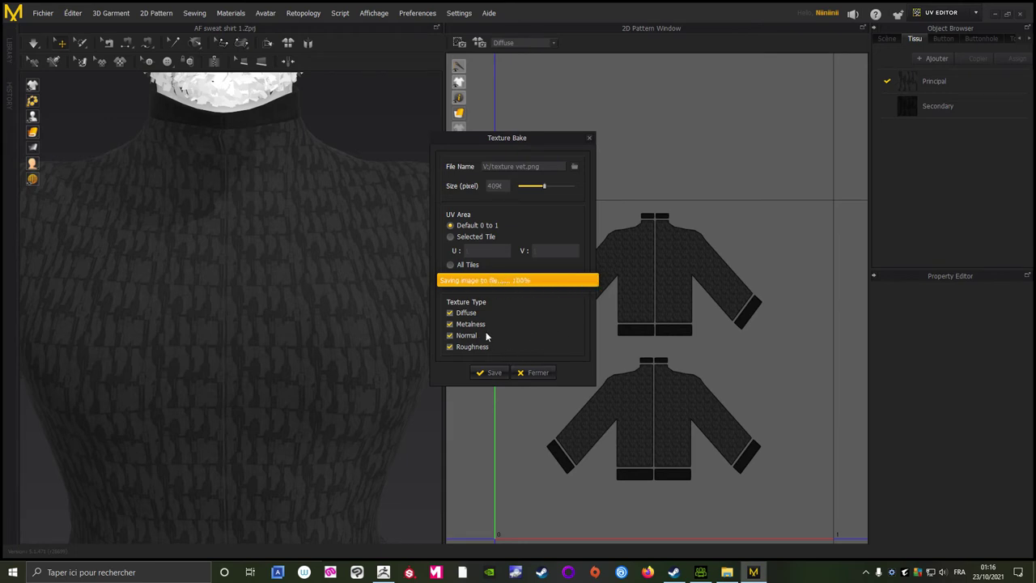
click(522, 372)
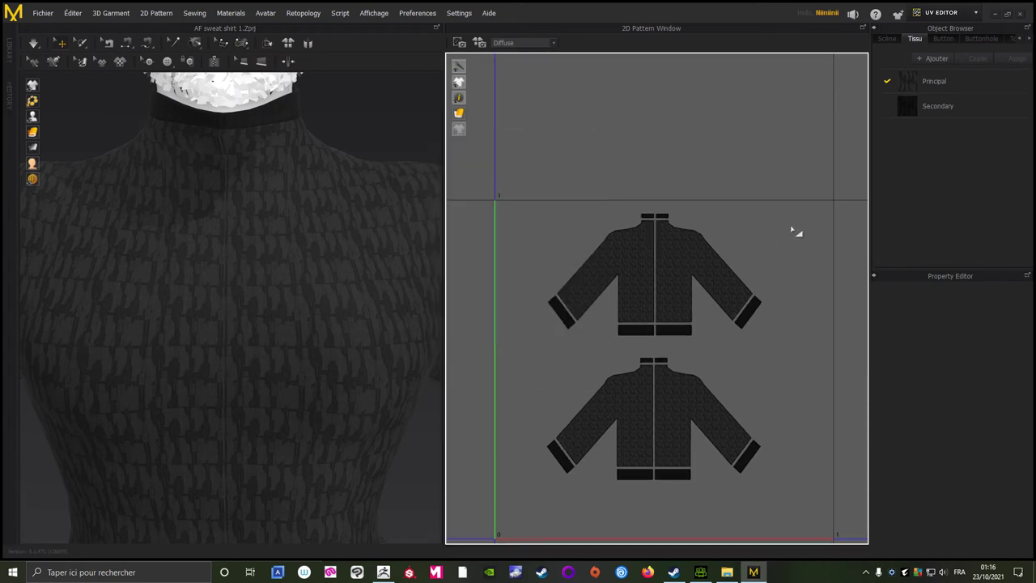
click(922, 16)
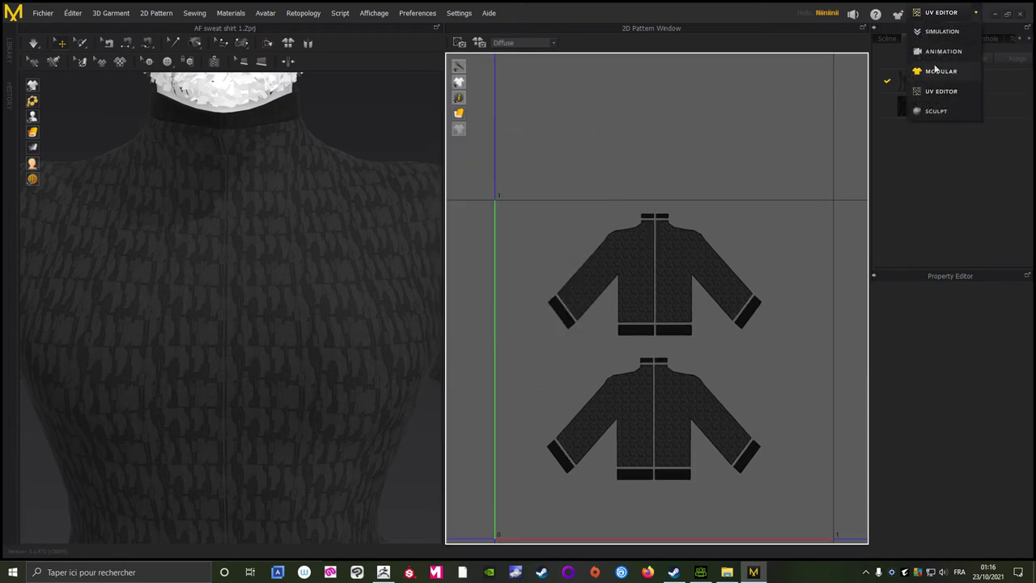
Step: Return to Simulation and expand the Principal fabric's Texture settings, Desaturate off
click(941, 32)
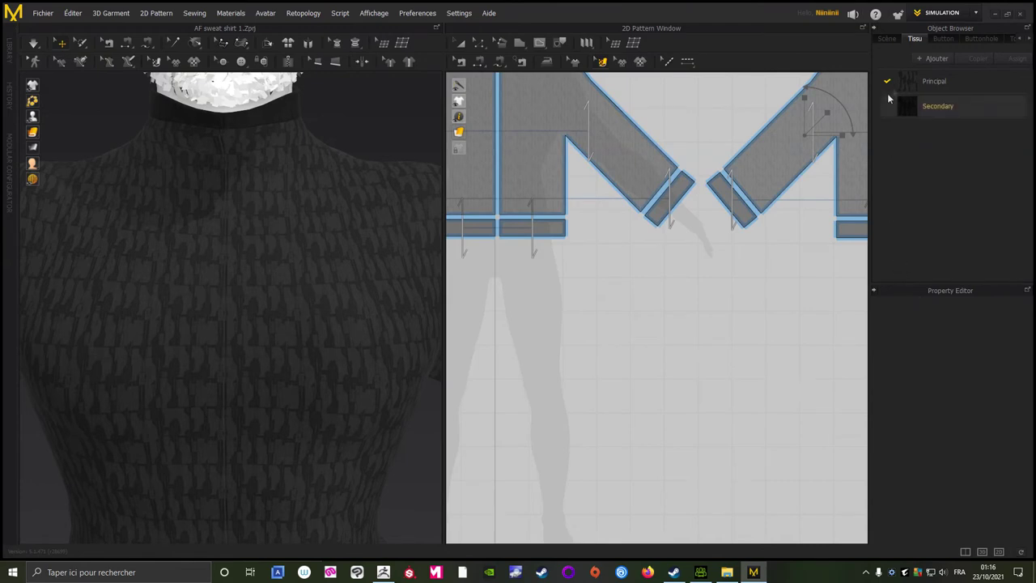
click(921, 81)
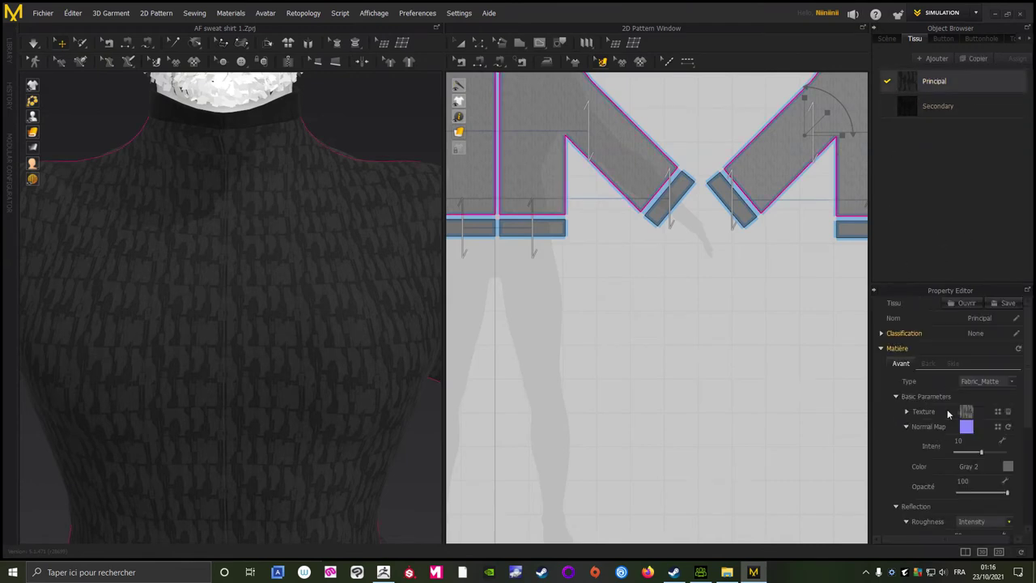
click(906, 412)
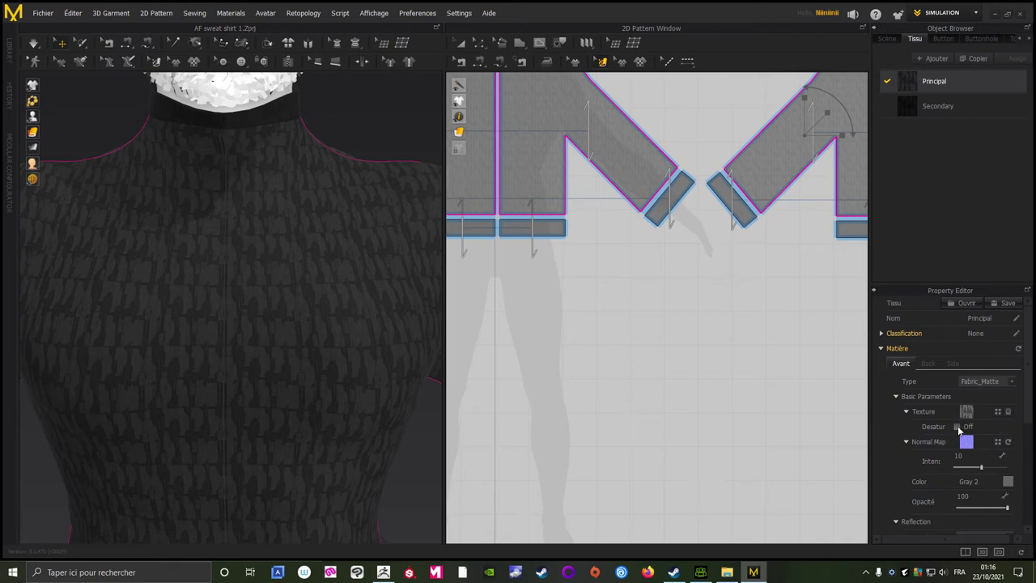
Step: Toggle texture desaturation on and off, then try White as the fabric colour
click(957, 426)
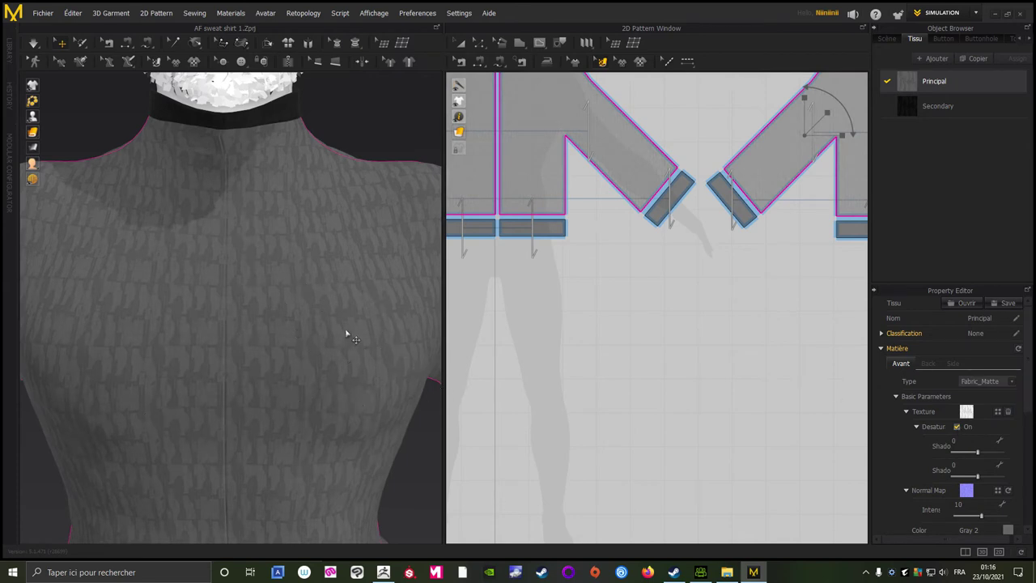
click(957, 427)
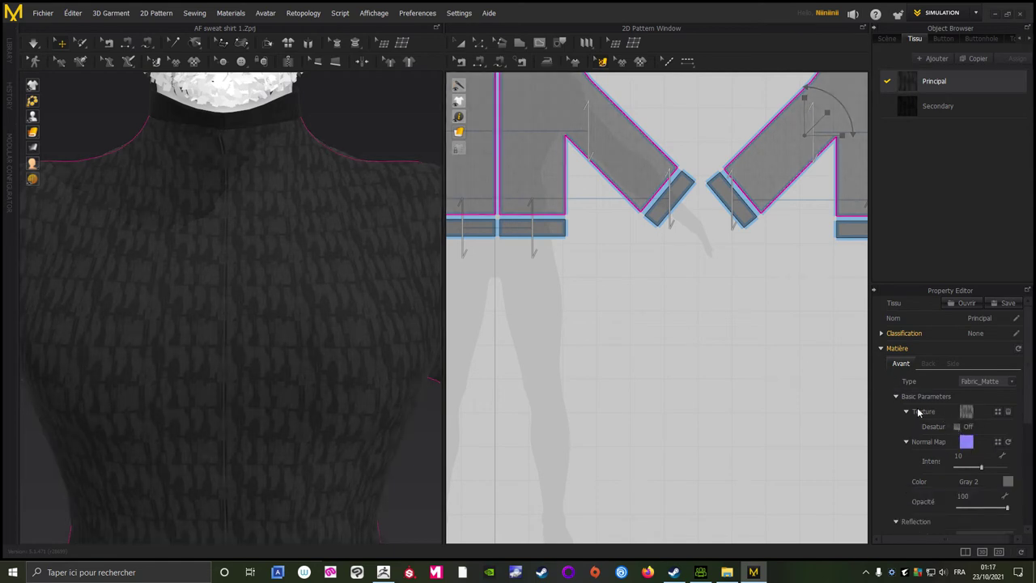
click(1007, 481)
click(538, 353)
click(481, 378)
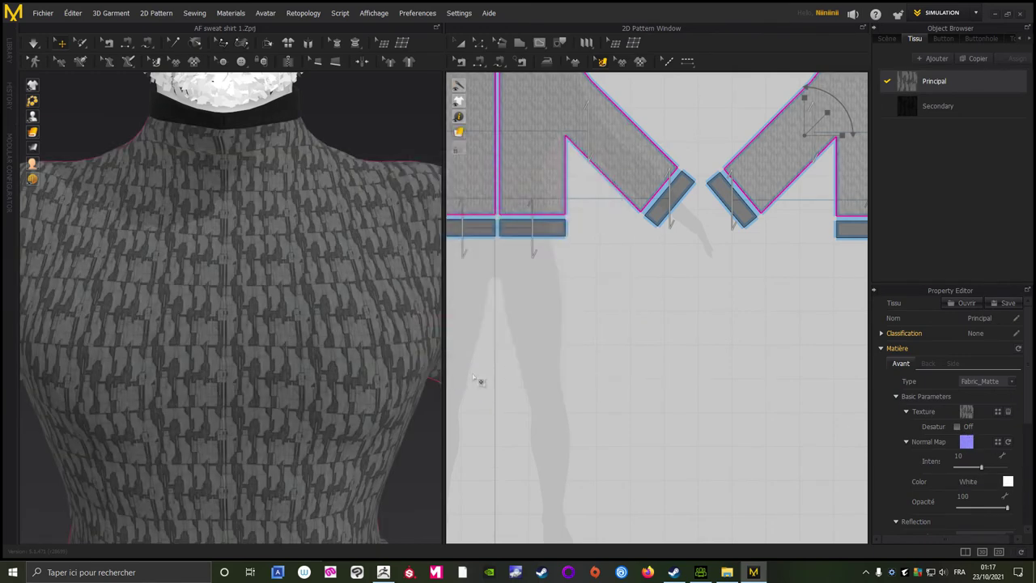
mouse_move(405, 462)
right_down()
mouse_move(410, 450)
mouse_move(324, 451)
mouse_move(377, 463)
right_up()
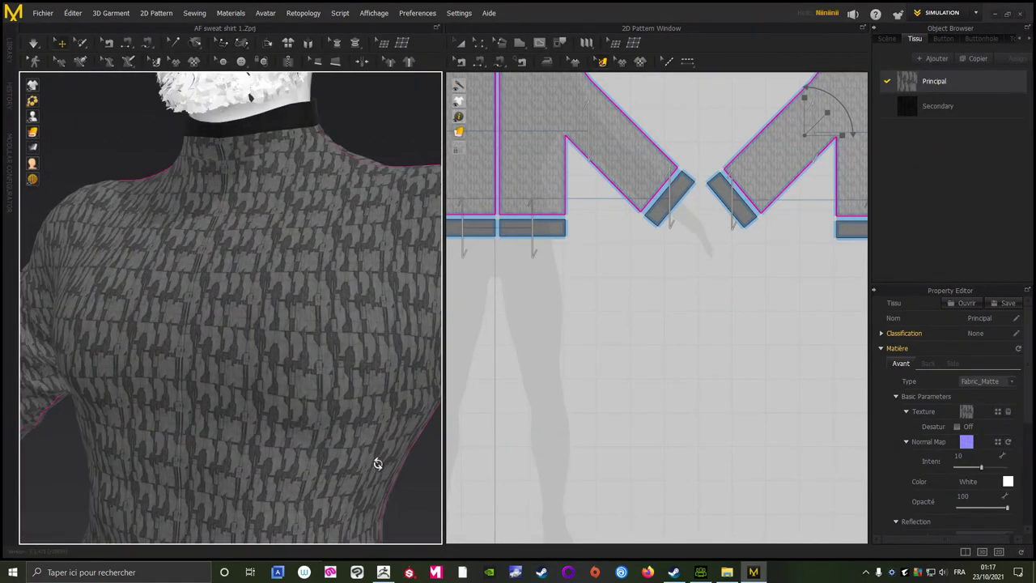
Step: Set the Principal fabric colour back to Gray 2
click(1007, 482)
click(572, 344)
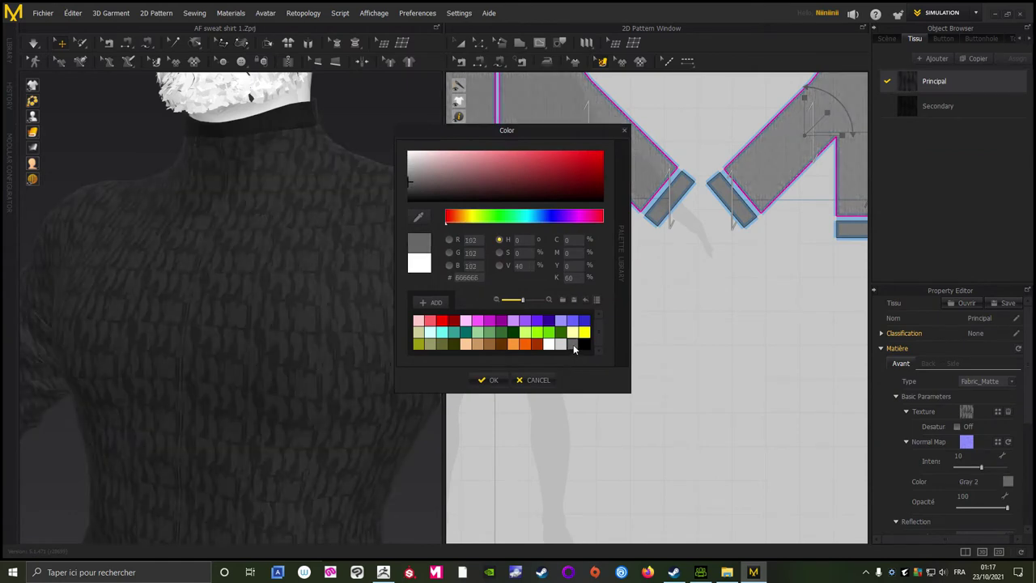
click(486, 379)
Step: In Character Creator 3, open the texture folder beside the material settings
click(995, 13)
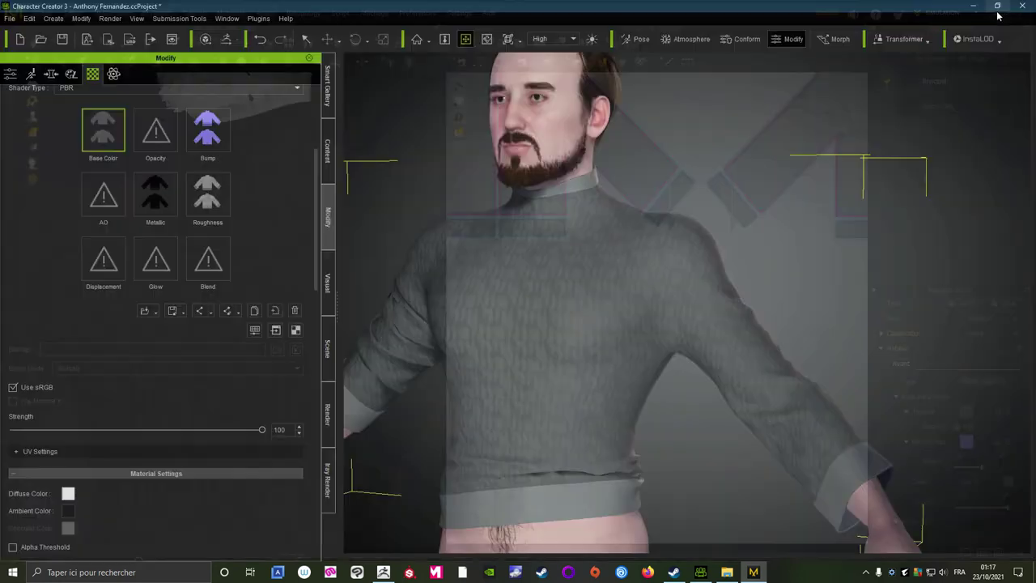
click(726, 572)
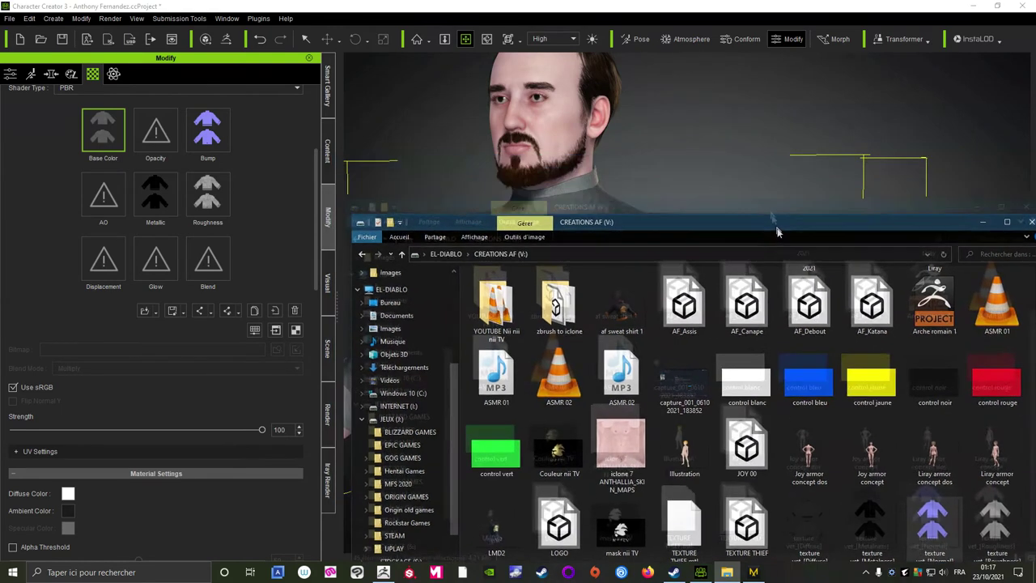
drag(754, 158, 756, 225)
scroll(40, 185, up, 3)
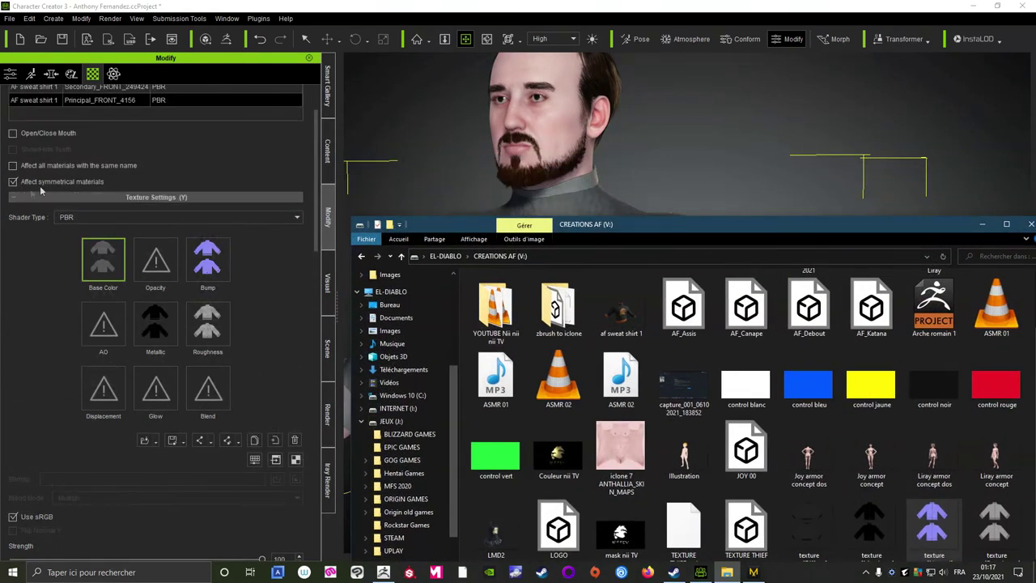
scroll(39, 186, up, 2)
click(105, 166)
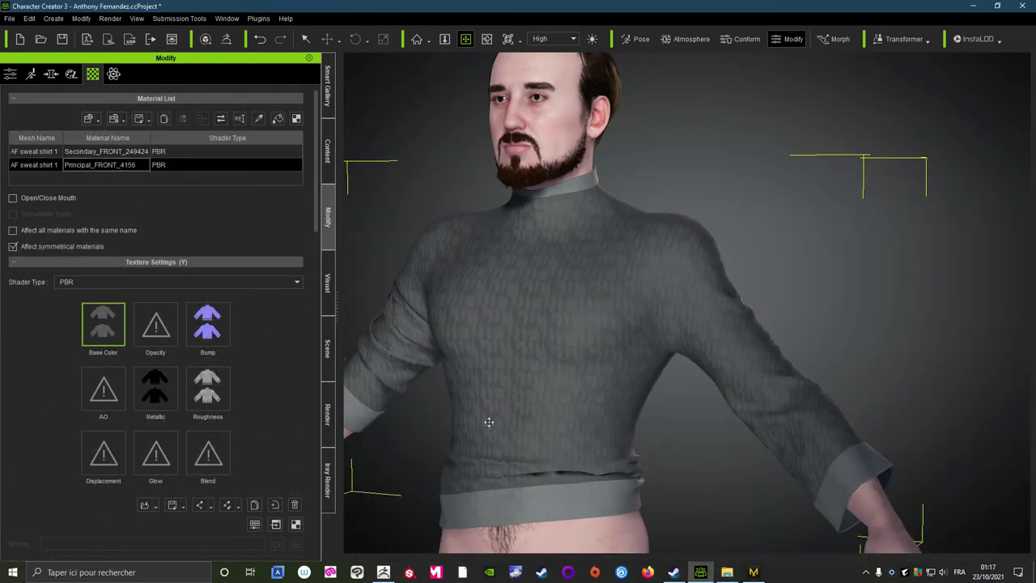
click(727, 576)
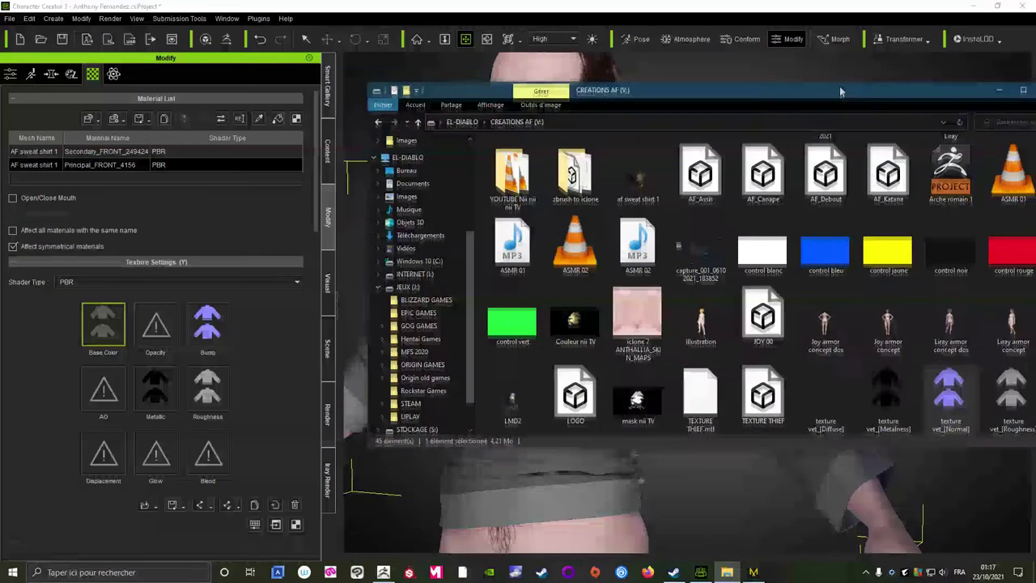
drag(824, 225, 809, 81)
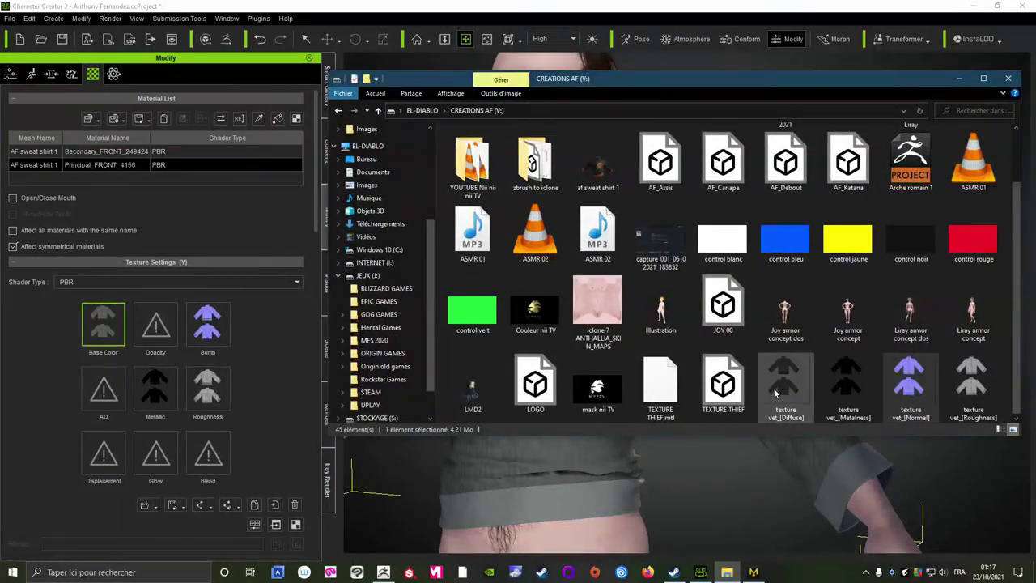
Step: Load Roughness, Metalness, Diffuse and Normal maps into Principal_FRONT_4156, with Normal as the bump type
drag(967, 384, 207, 388)
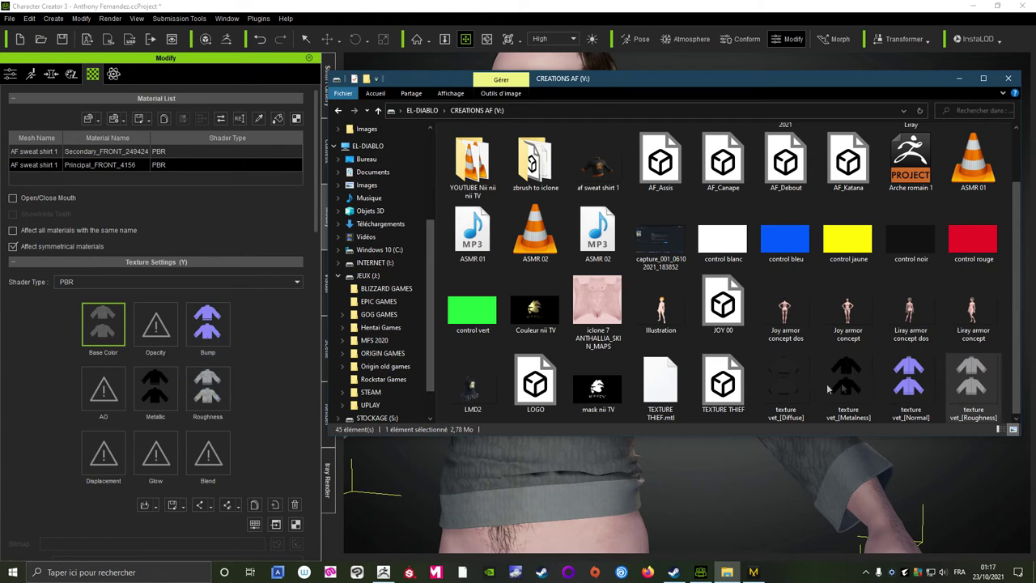
drag(846, 380, 155, 390)
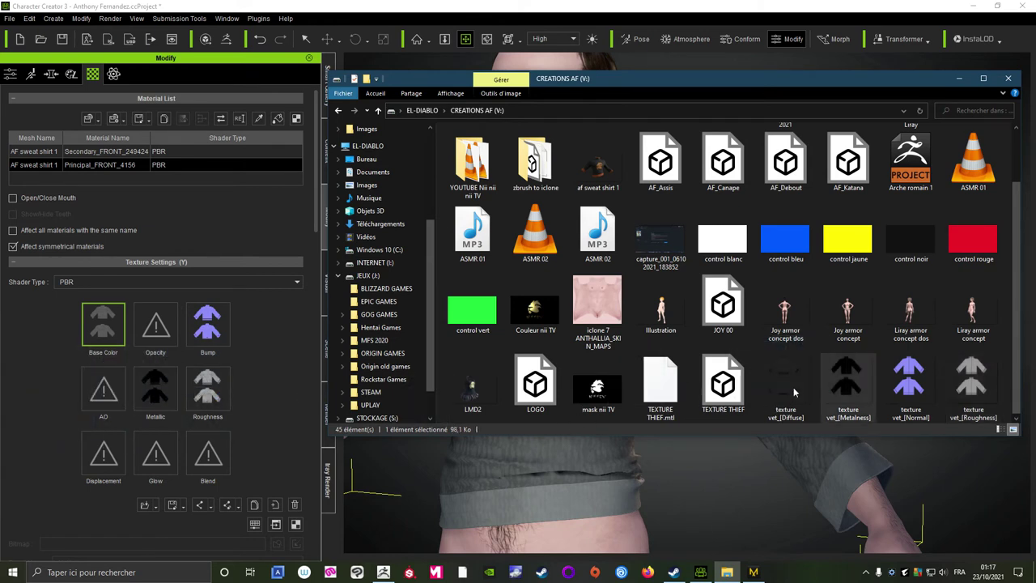
drag(793, 392, 104, 332)
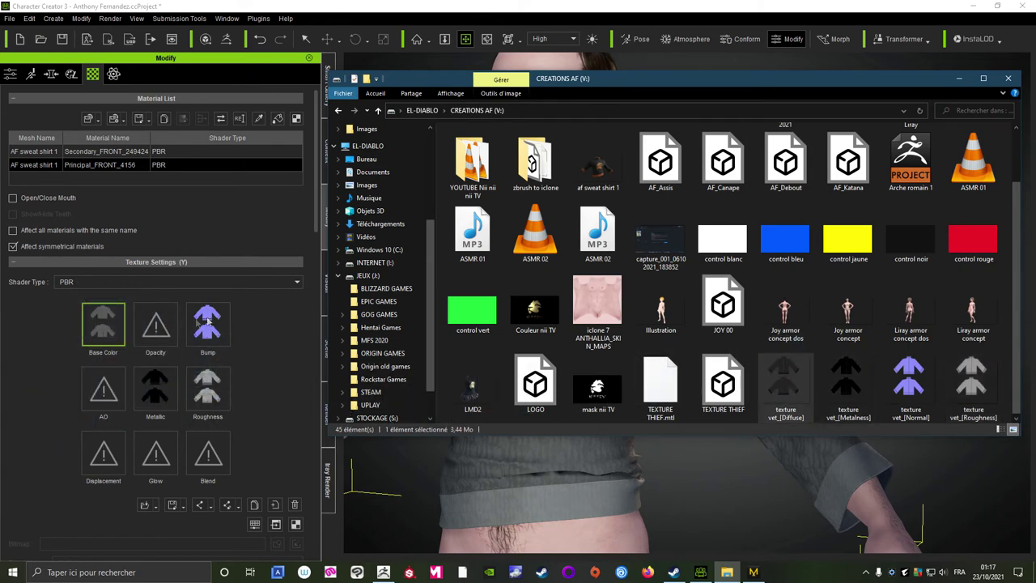
mouse_move(620, 72)
mouse_down()
mouse_move(556, 235)
mouse_move(617, 222)
mouse_up()
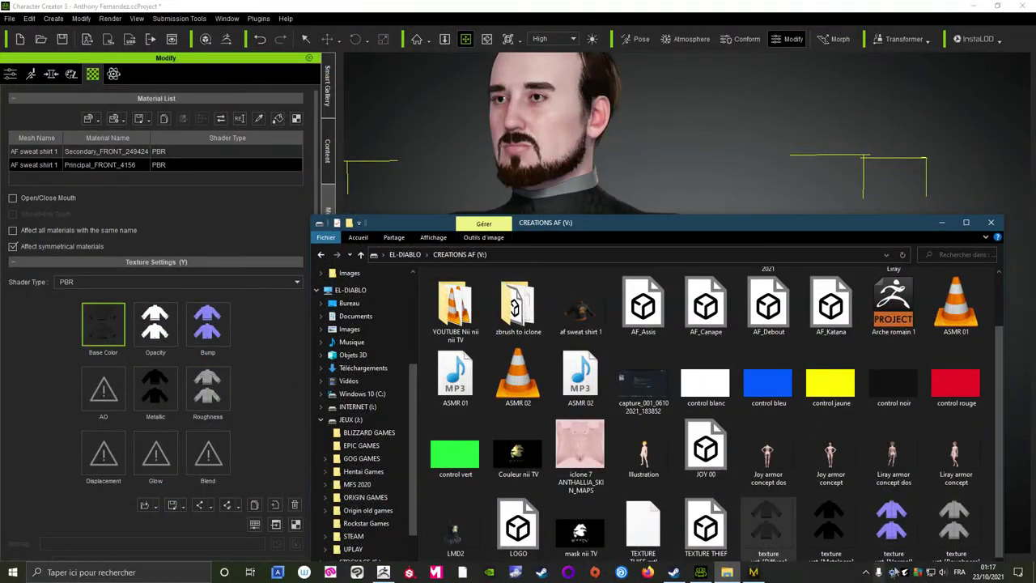
drag(893, 526, 208, 346)
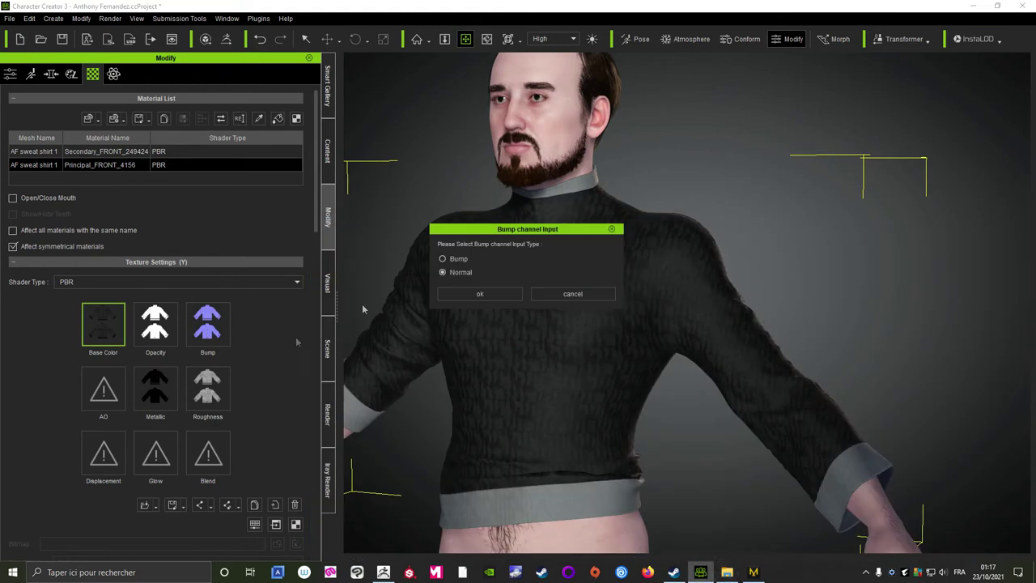
click(442, 272)
click(470, 301)
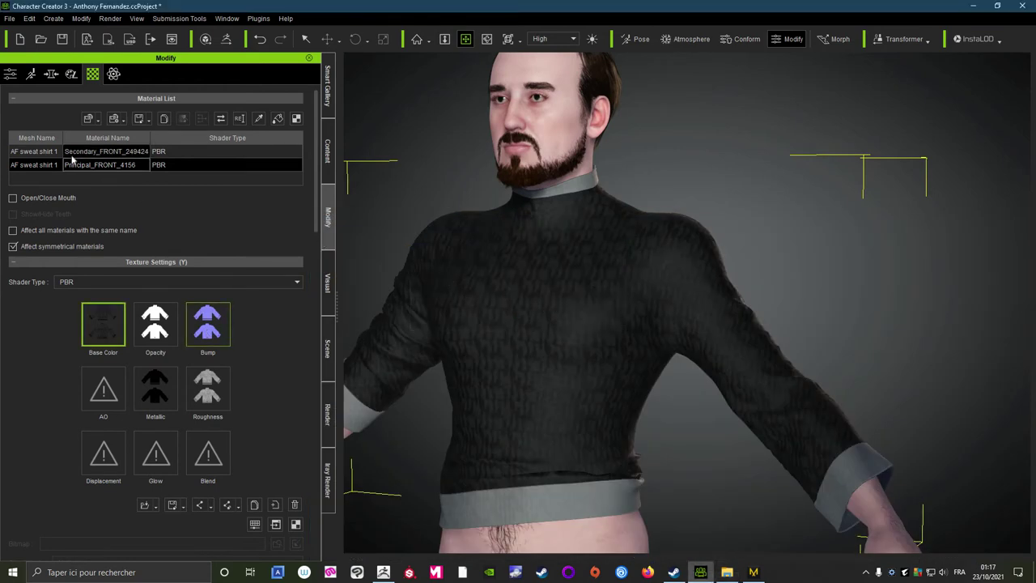
Step: Give Secondary_FRONT_249424 the Roughness, Metalness, Diffuse and Normal maps, importing Normal as a normal map
click(83, 154)
click(728, 573)
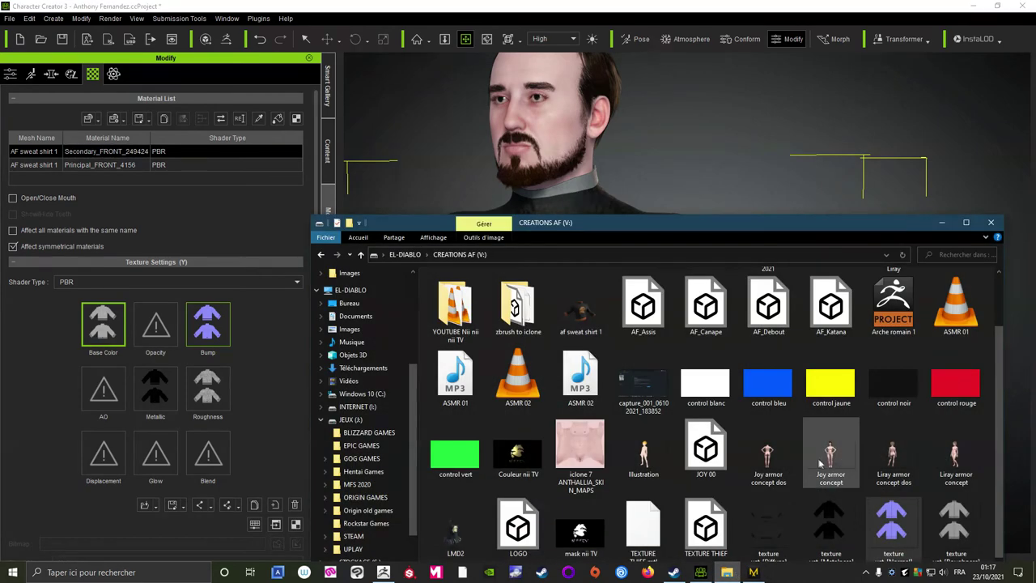
drag(881, 227, 898, 179)
drag(974, 479, 240, 401)
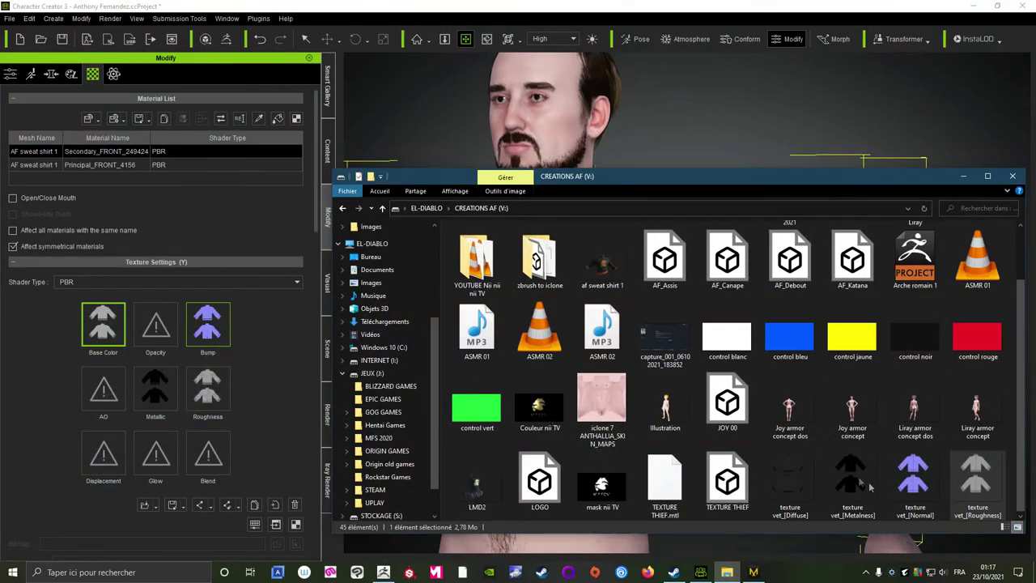
drag(856, 484, 155, 390)
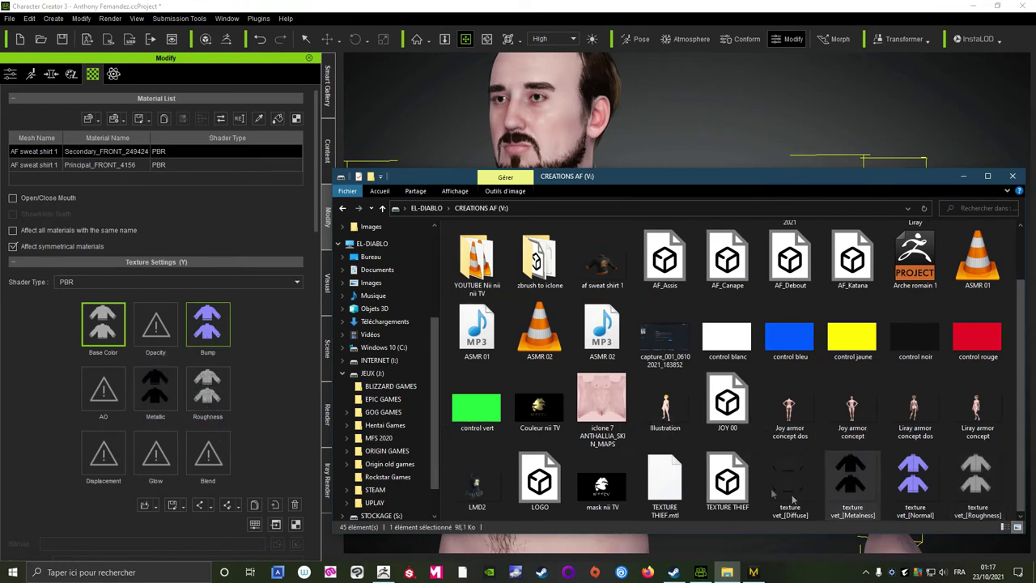
drag(784, 496, 114, 346)
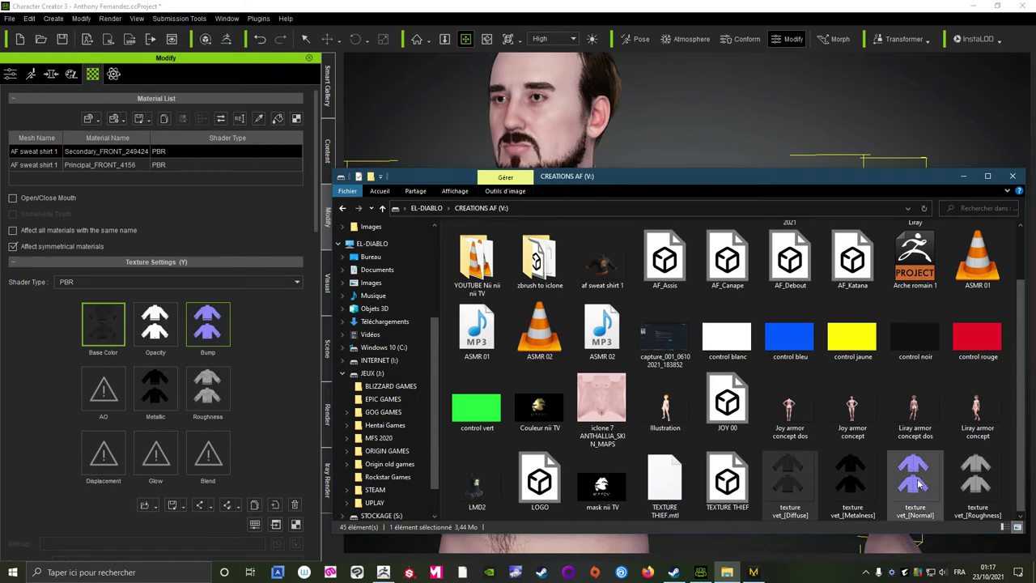
drag(916, 484, 207, 328)
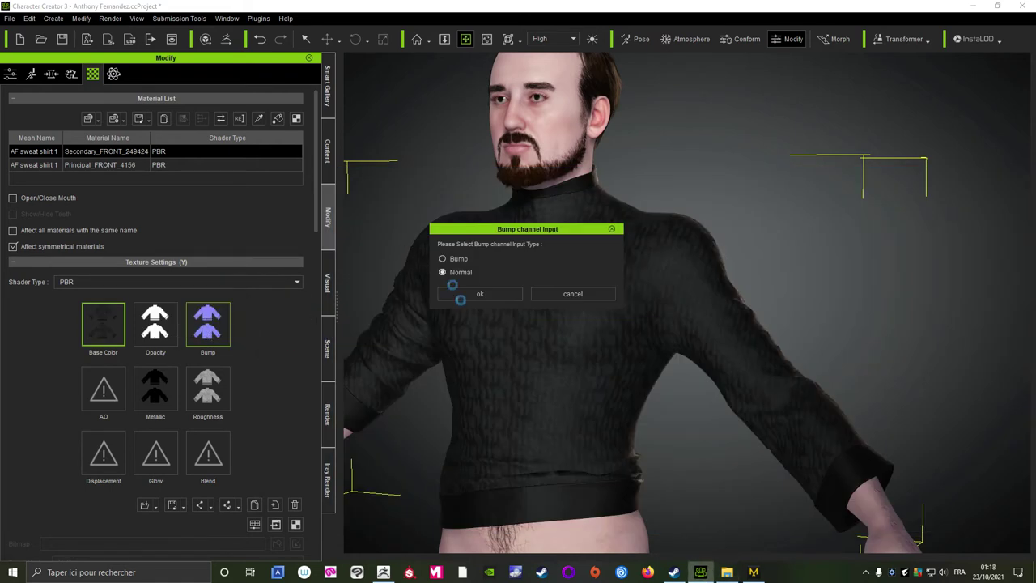
click(474, 306)
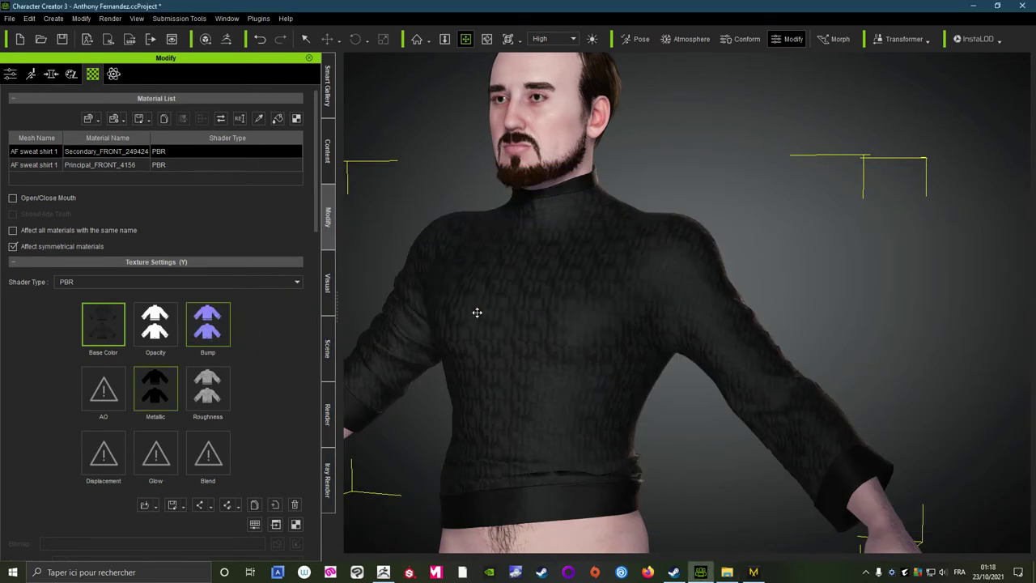
right_drag(495, 280, 732, 331)
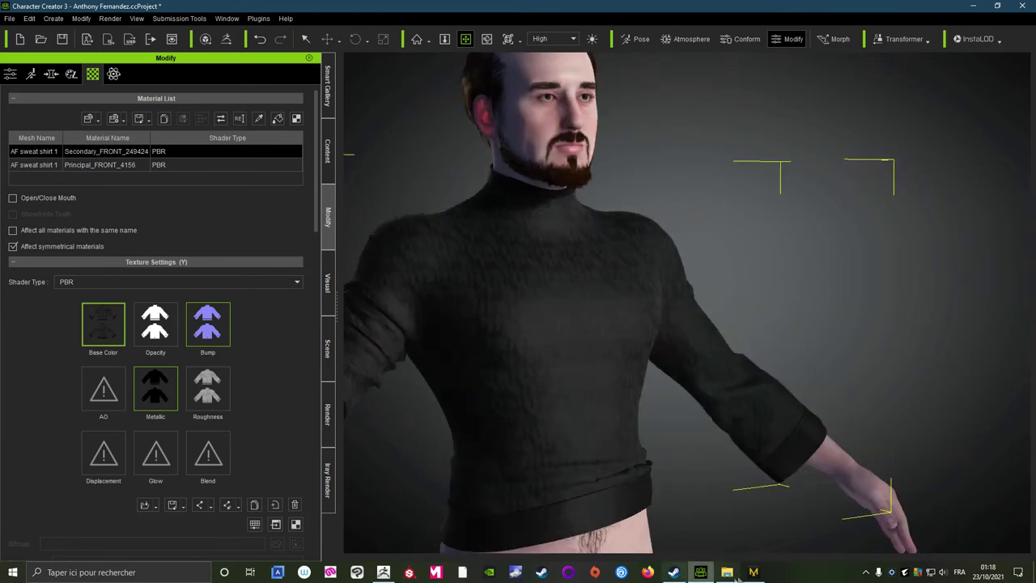
Step: In Marvelous Designer, clear the fabric selection and snap the 3D view to the front
click(753, 572)
scroll(350, 359, down, 5)
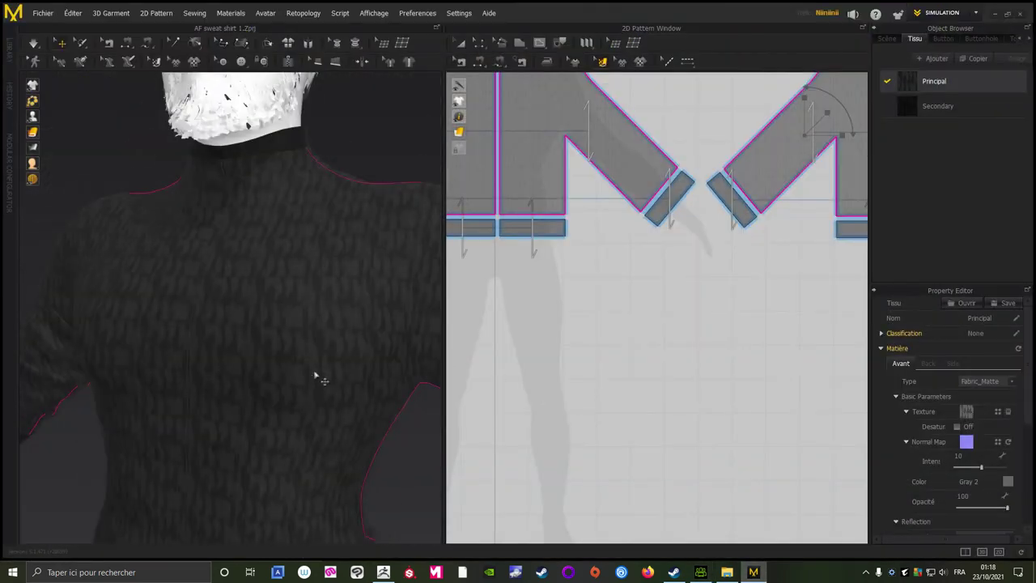
scroll(342, 381, down, 5)
click(331, 203)
mouse_move(331, 203)
right_down()
mouse_move(396, 237)
mouse_move(293, 228)
right_up()
scroll(342, 248, up, 4)
key(2)
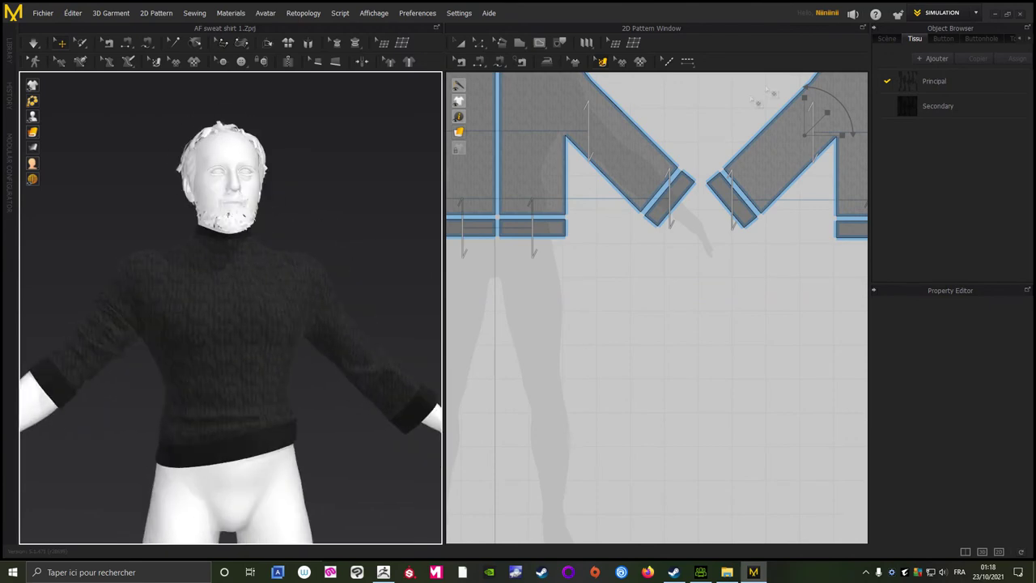
Step: In Character Creator 3, inspect the avatar and reselect the Principal_FRONT_4156 material
click(700, 572)
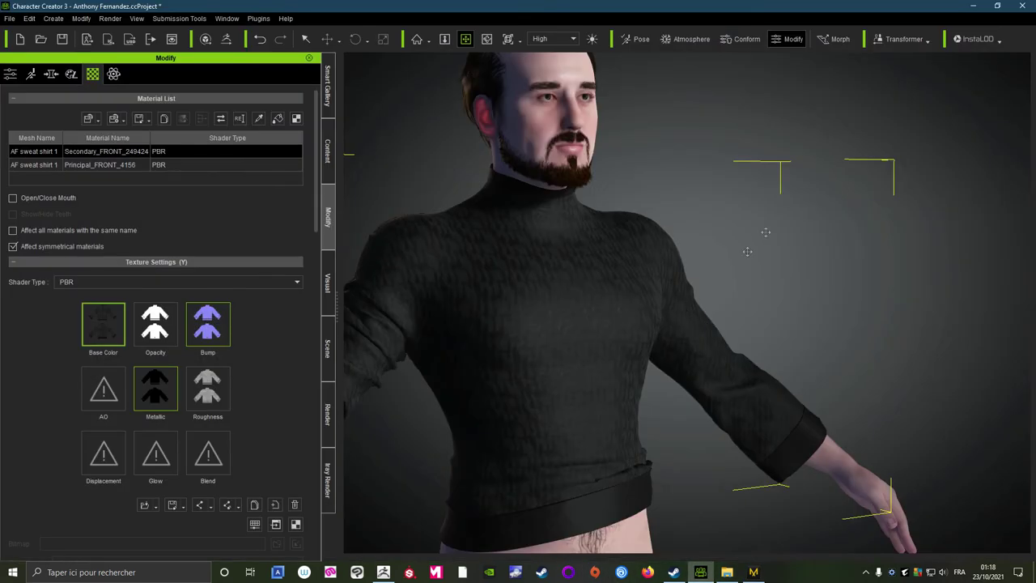
mouse_move(753, 242)
right_down()
mouse_move(747, 294)
mouse_move(316, 303)
mouse_move(943, 316)
right_up()
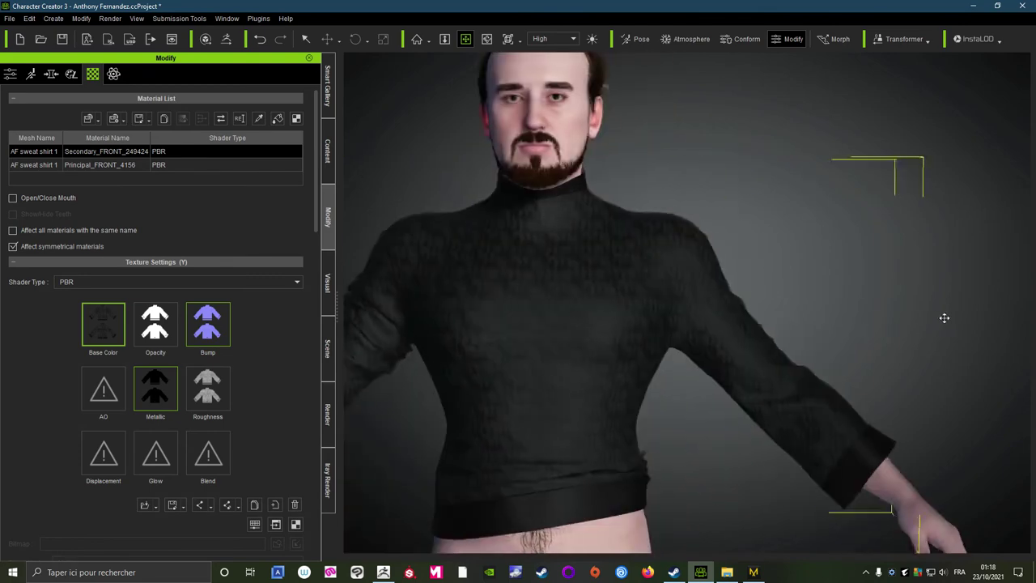
scroll(694, 365, up, 3)
scroll(763, 363, up, 3)
scroll(727, 349, down, 5)
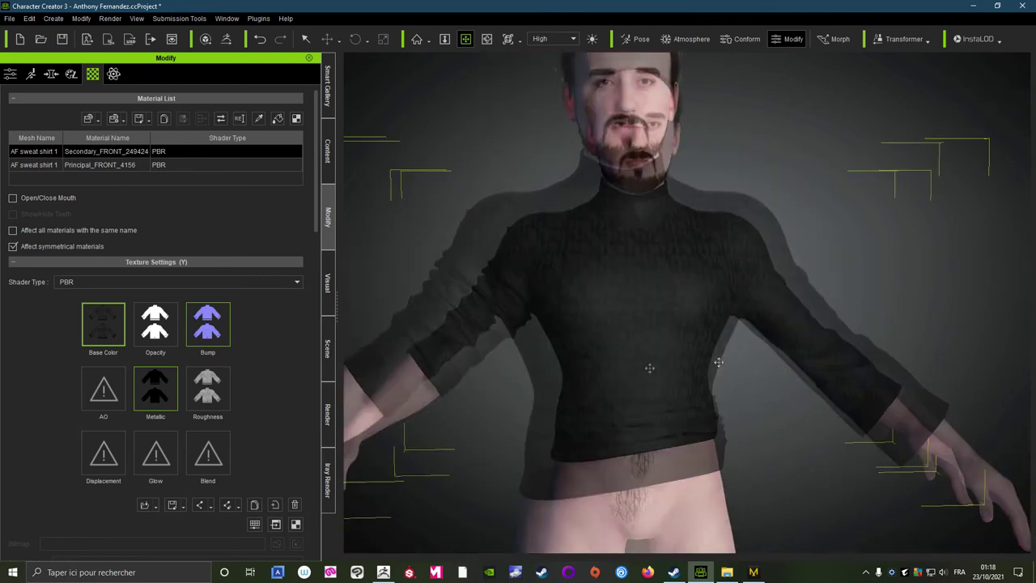
scroll(629, 370, up, 1)
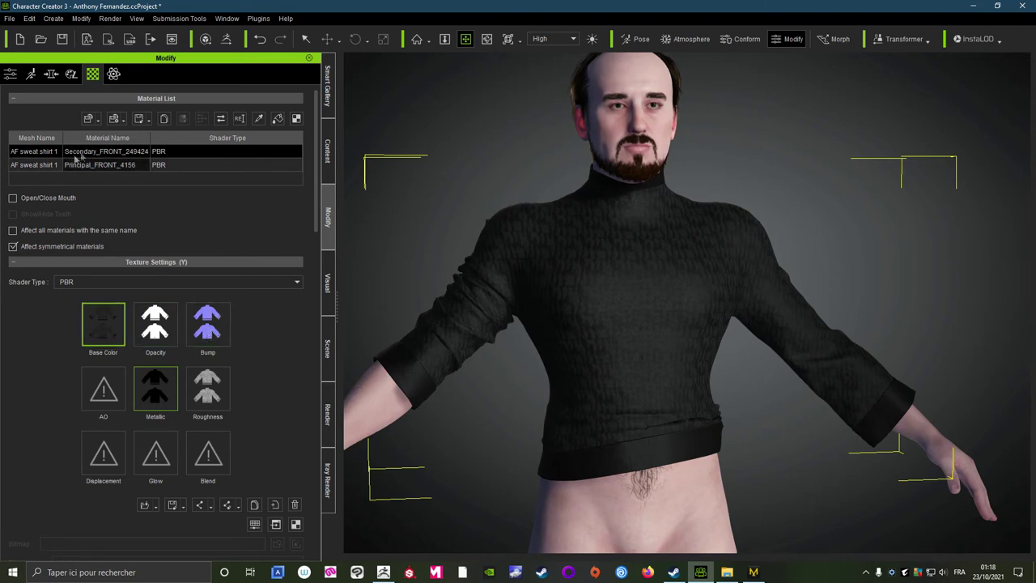
click(97, 165)
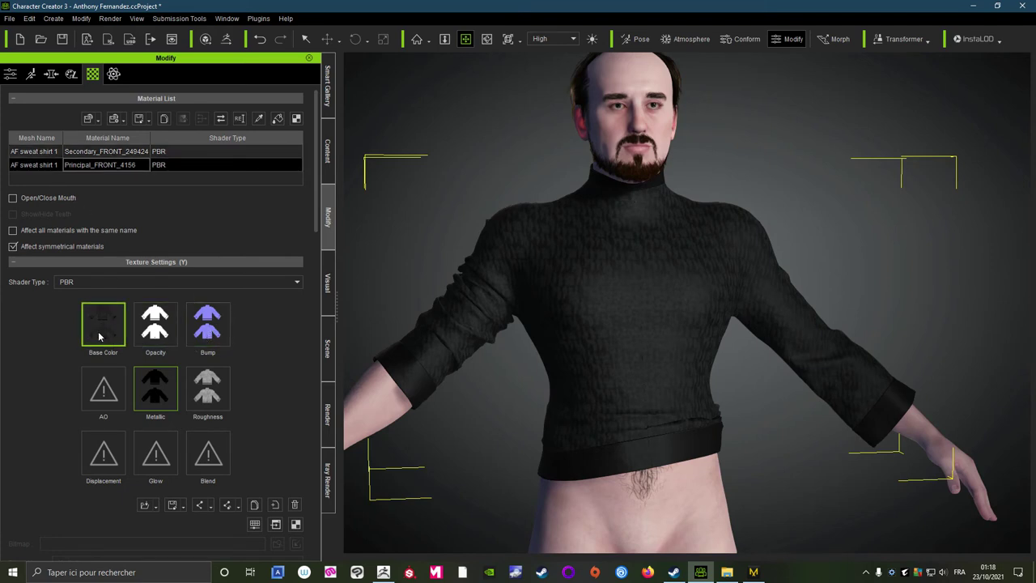
scroll(100, 336, down, 2)
Step: Set the Principal base colour texture's brightness to 5 and inspect the lighter sweater
click(255, 441)
text(5)
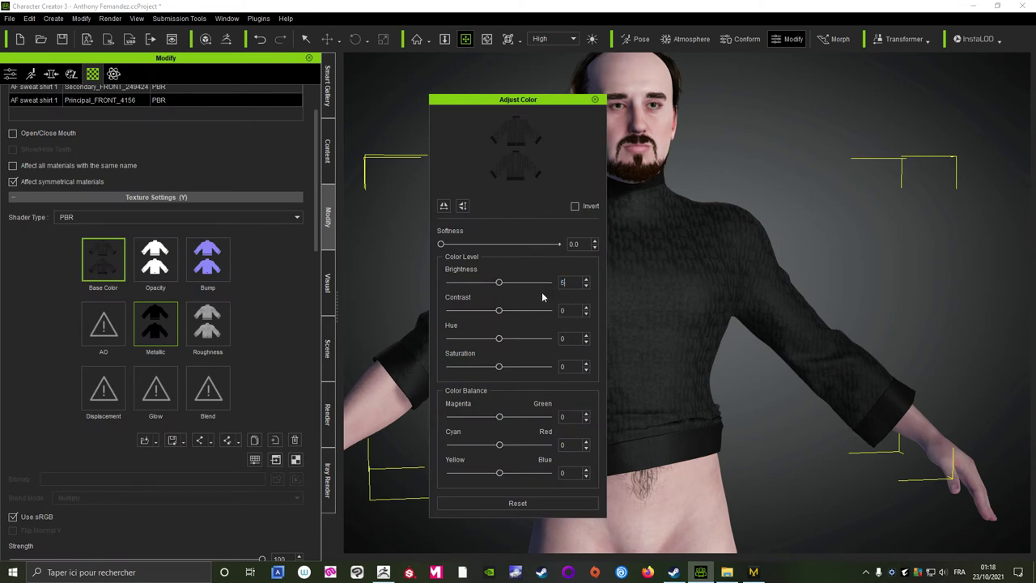
key(Return)
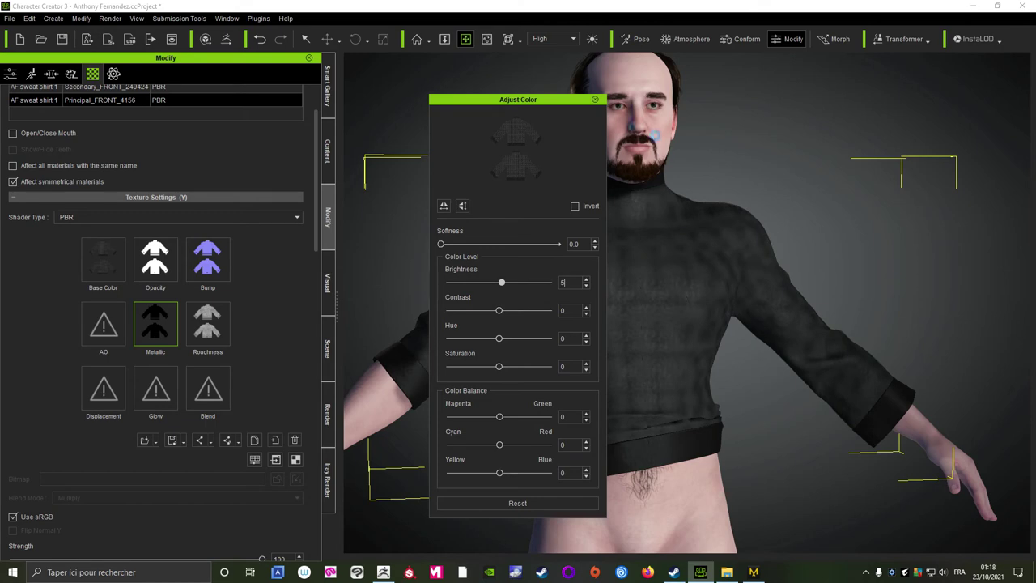
click(594, 100)
mouse_move(729, 289)
right_down()
mouse_move(796, 325)
mouse_move(379, 340)
mouse_move(617, 377)
mouse_move(621, 361)
right_up()
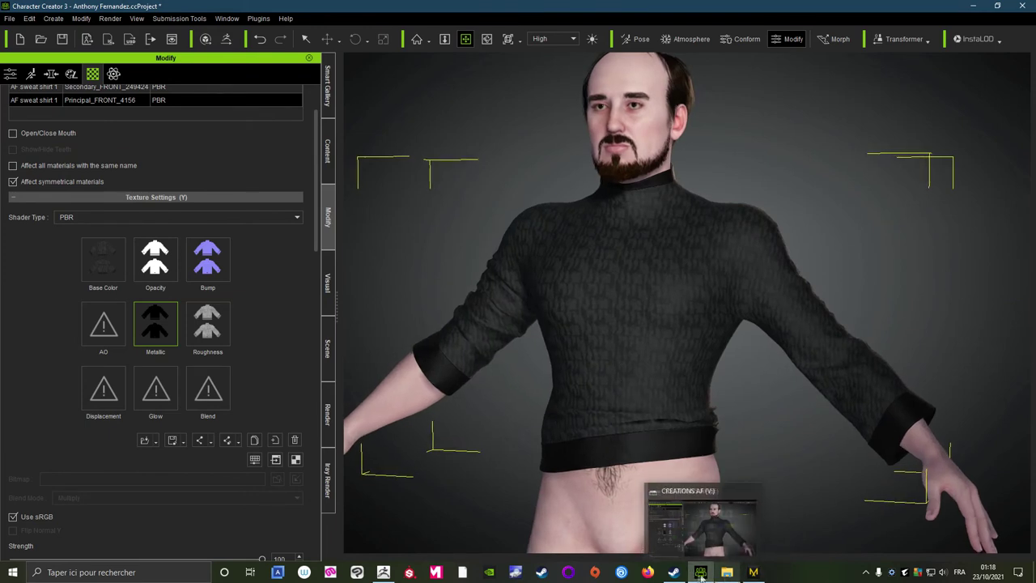
mouse_move(673, 572)
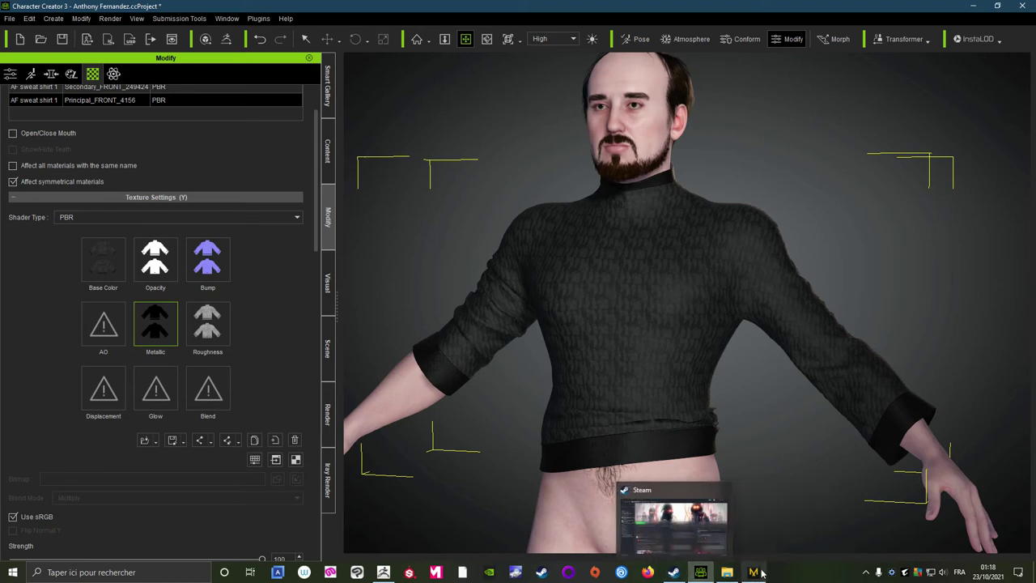
click(753, 572)
Step: Pick the pattern select/move tool and centre the front sweater piece in the 2D view
scroll(624, 284, down, 5)
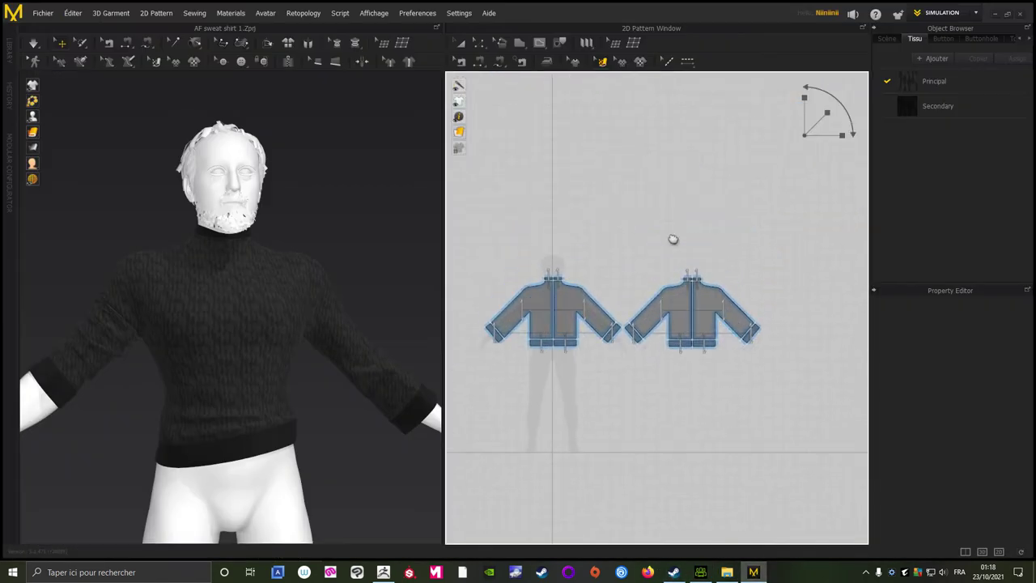
click(460, 43)
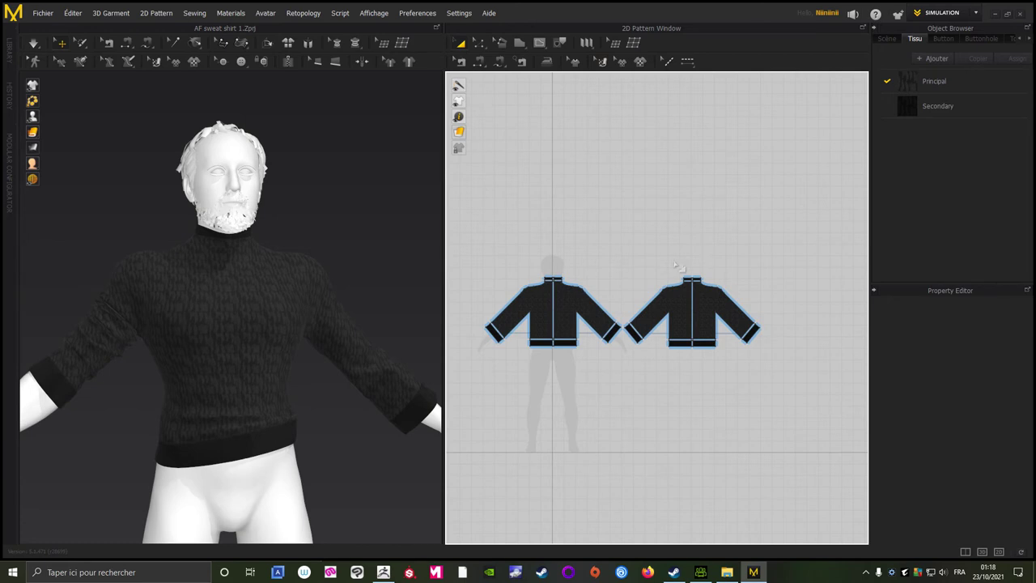
right_drag(675, 266, 691, 274)
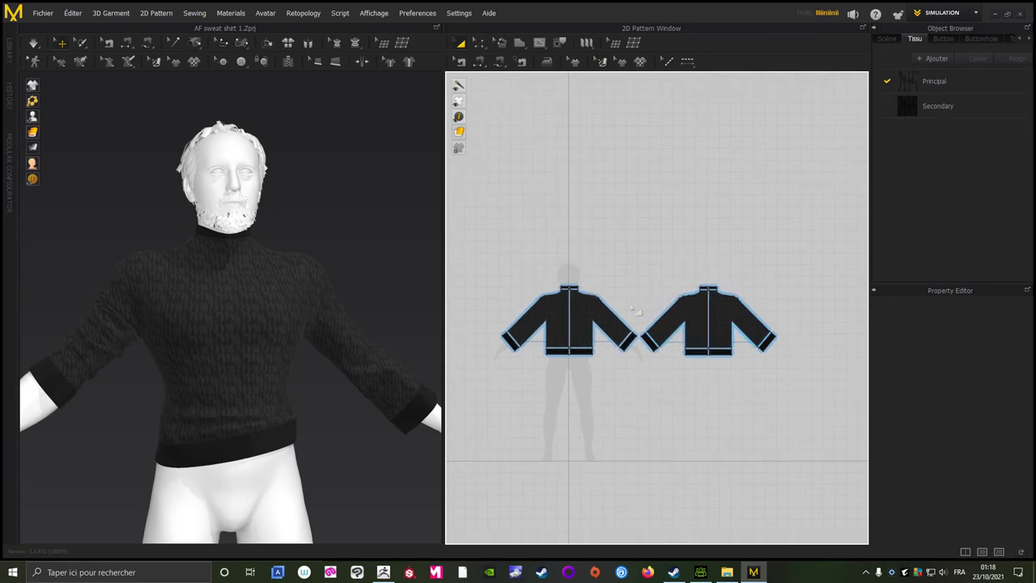
scroll(628, 302, up, 3)
scroll(613, 282, up, 1)
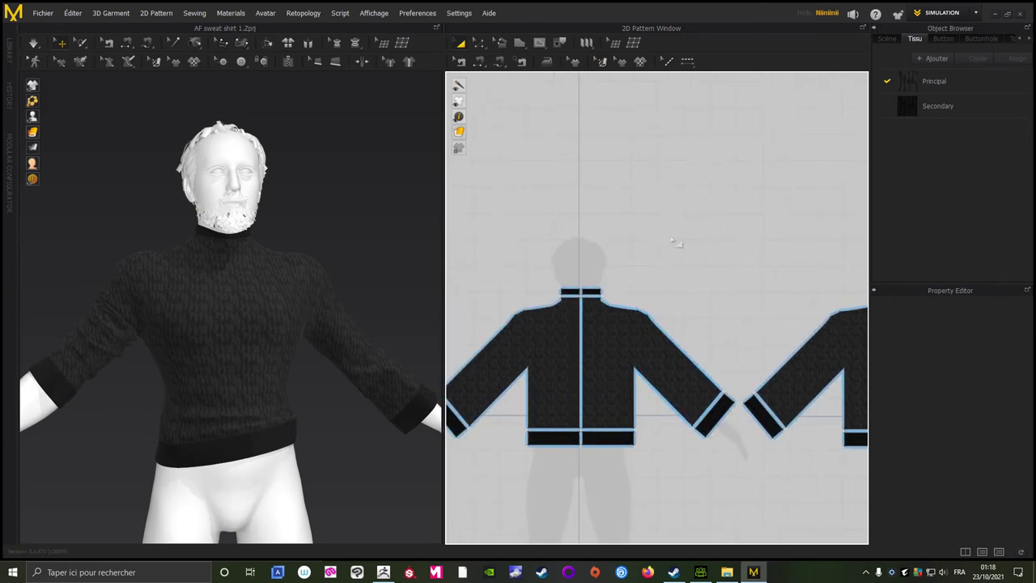
mouse_move(675, 241)
right_down()
mouse_move(723, 273)
mouse_move(701, 239)
right_up()
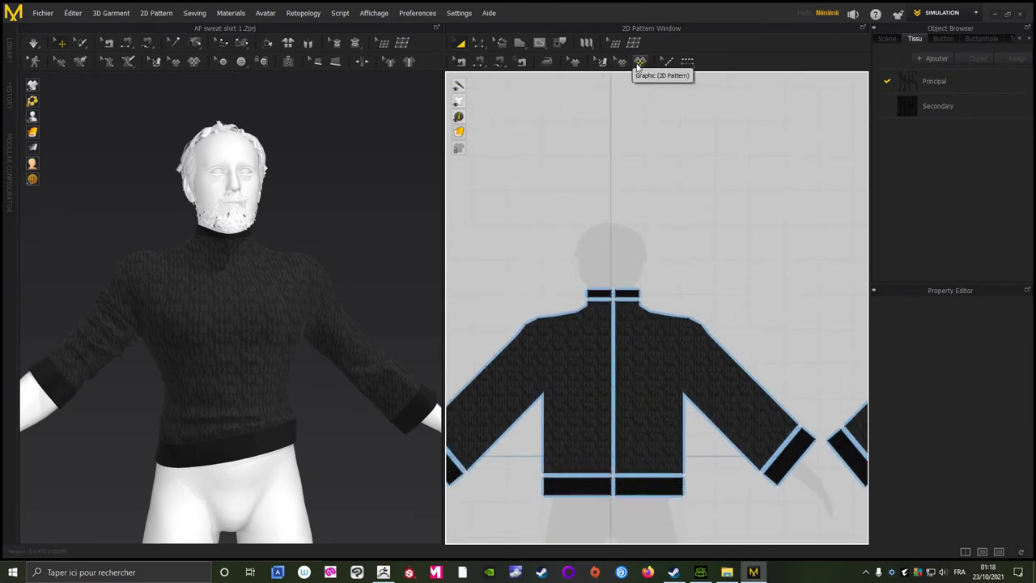
Step: Load the 'mask nii TV MD jaune' image as a graphic and bring the second piece into view
click(639, 64)
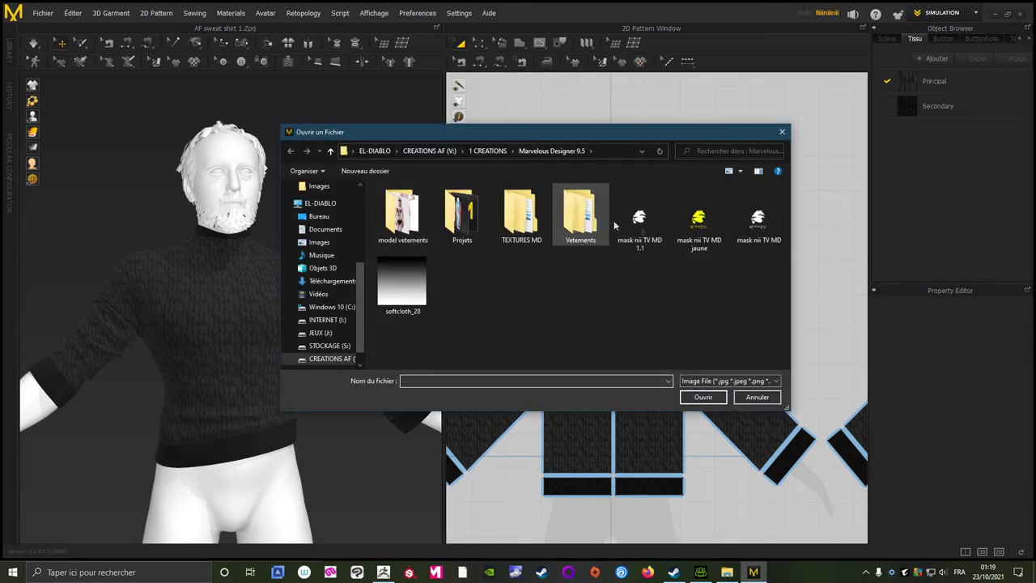
drag(572, 131, 591, 145)
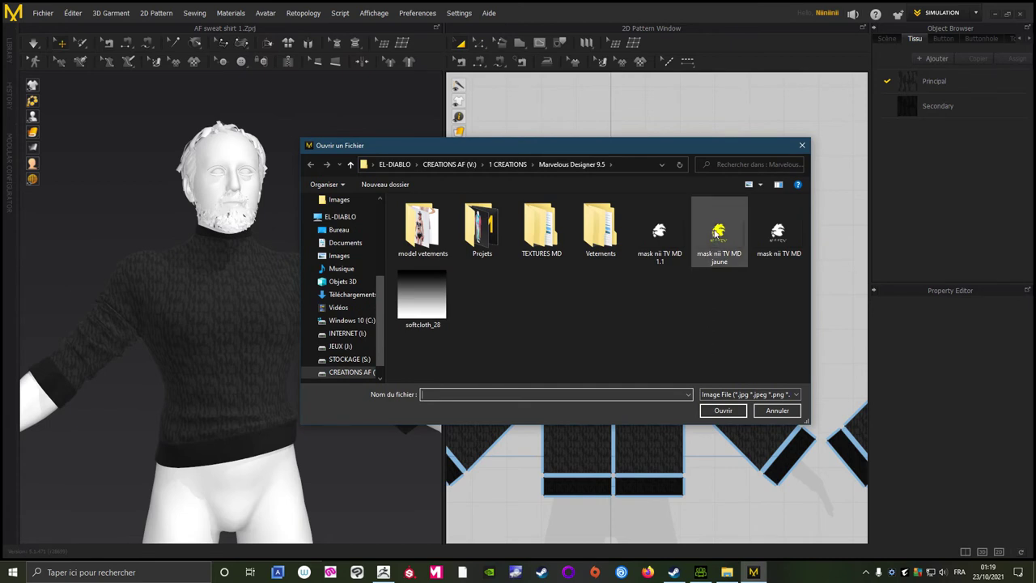
click(717, 235)
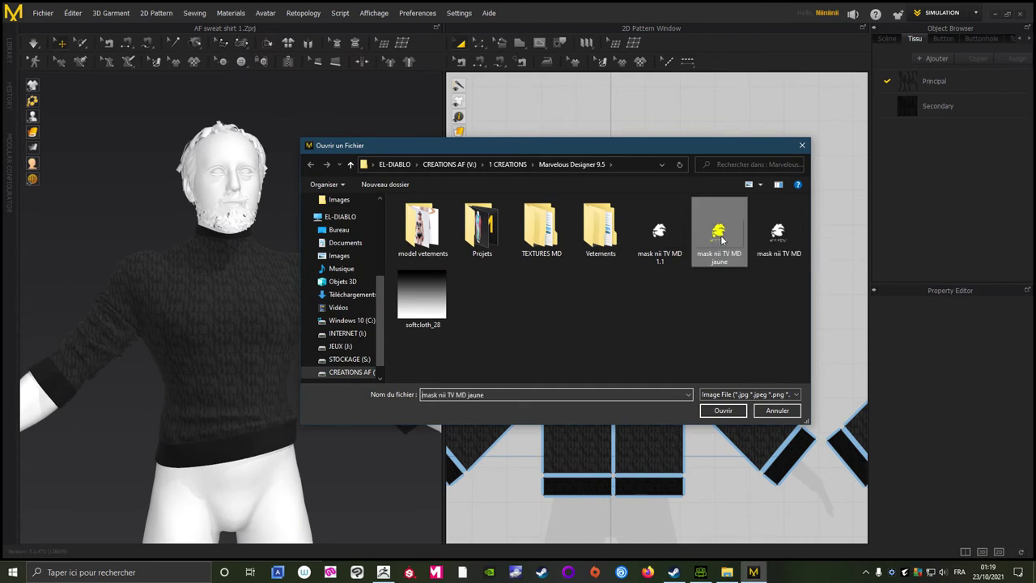
click(720, 411)
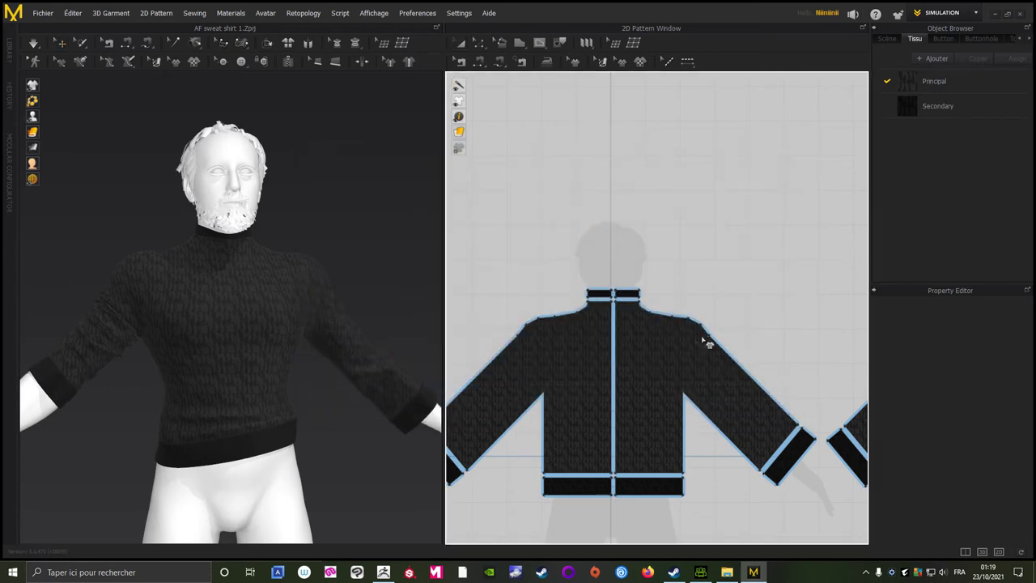
scroll(668, 354, up, 2)
scroll(668, 324, down, 2)
scroll(696, 323, down, 2)
scroll(696, 324, down, 2)
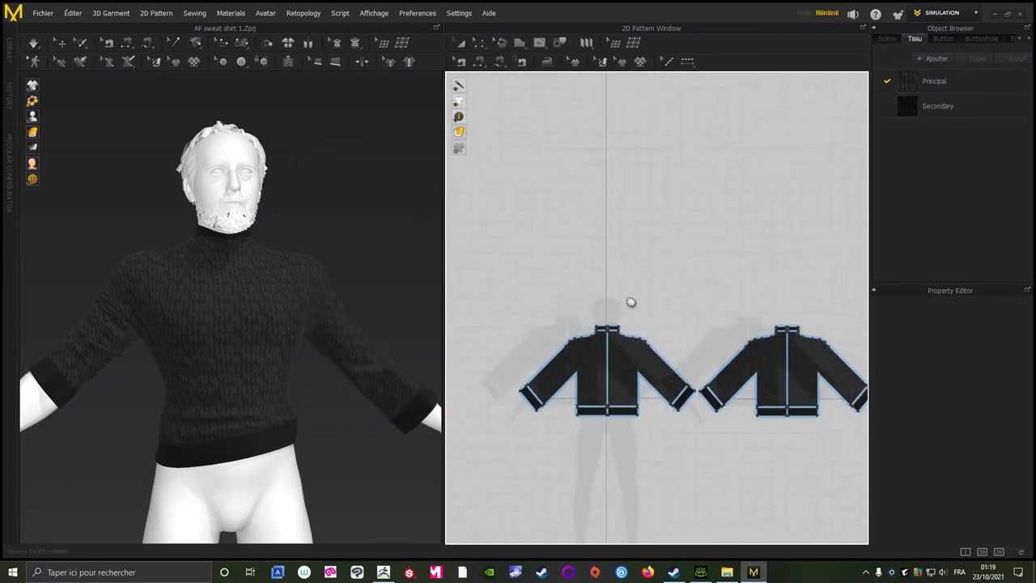
mouse_move(629, 300)
middle_down()
mouse_move(540, 300)
mouse_move(739, 323)
middle_up()
scroll(655, 290, up, 3)
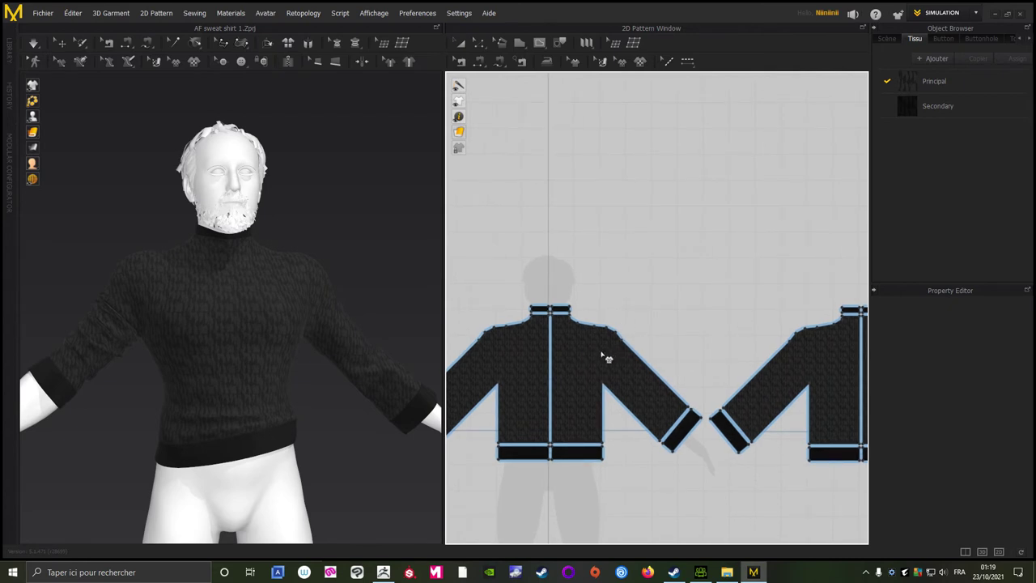
scroll(576, 362, up, 2)
scroll(550, 360, down, 1)
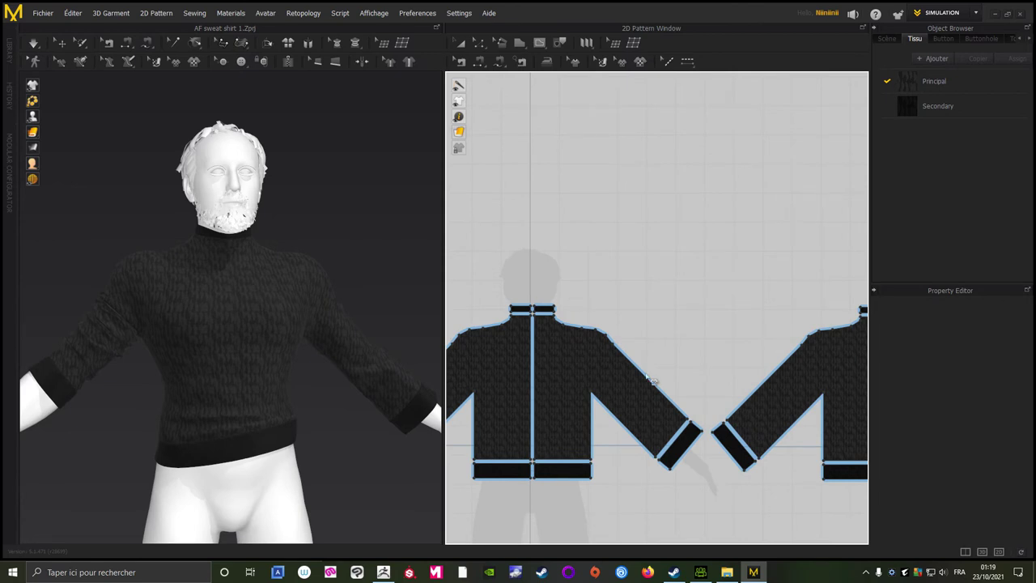
Step: Place the yellow lion logo on the upper front sweater piece, accept its size, and select it
middle_drag(573, 344, 680, 361)
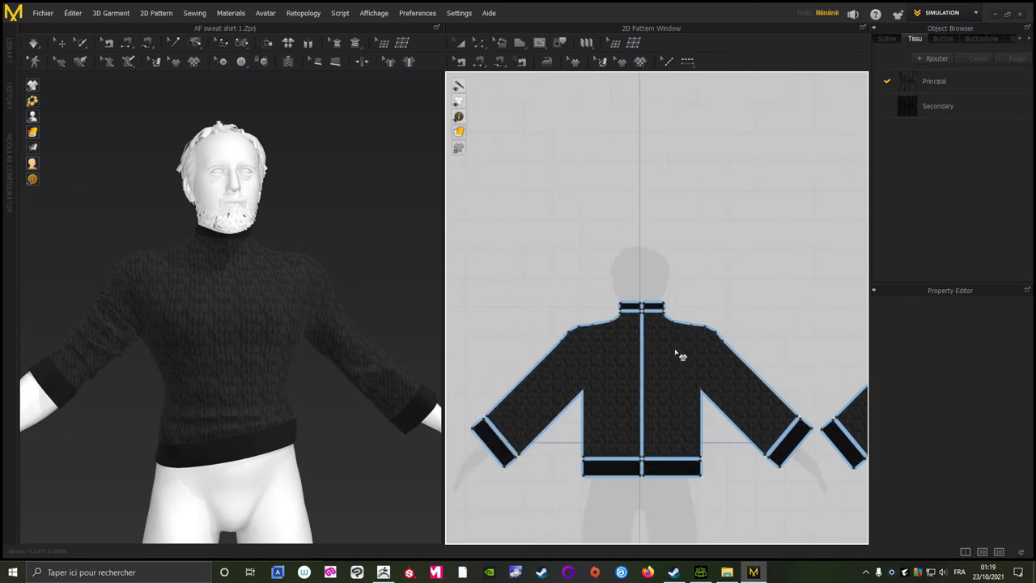
click(673, 358)
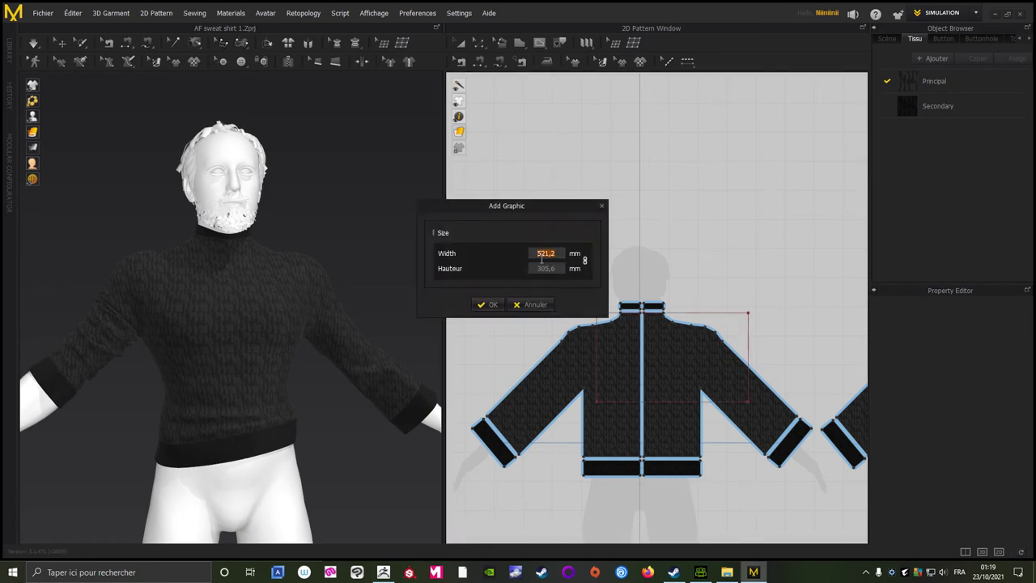
click(487, 305)
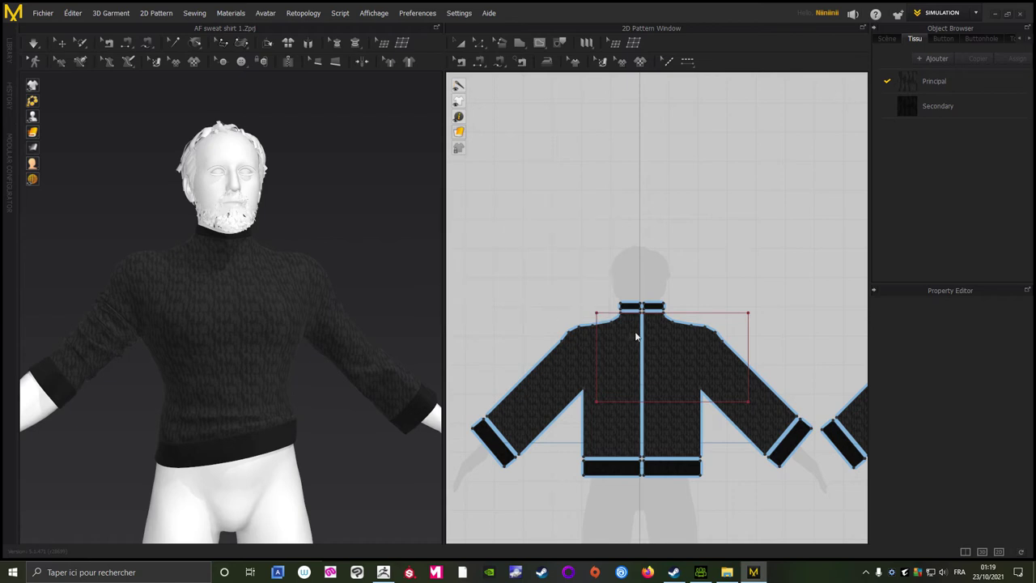
click(676, 344)
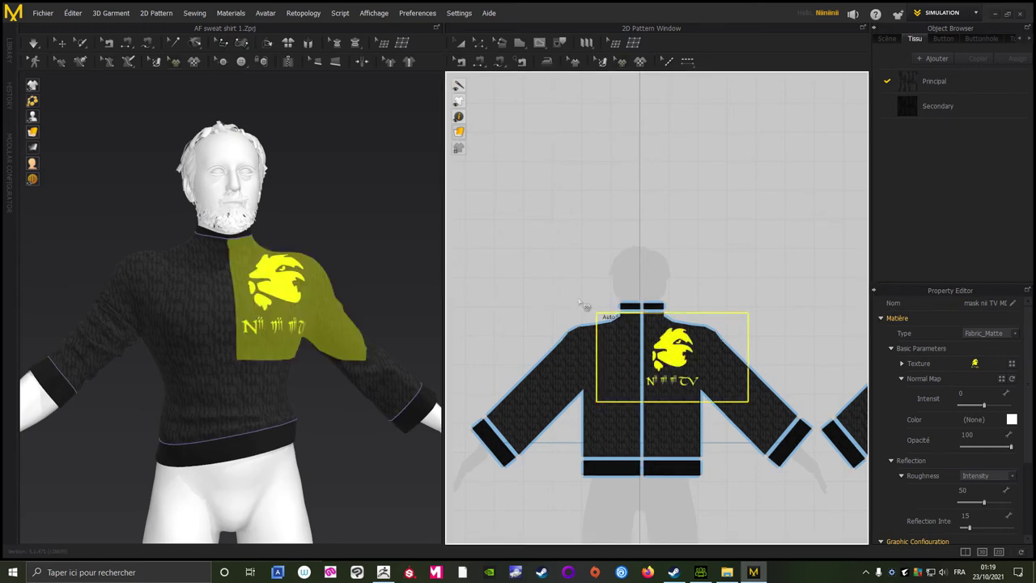
Step: Select the yellow logo graphic on the pattern with the Edit Texture tool
mouse_move(389, 306)
right_down()
mouse_move(335, 300)
mouse_move(356, 296)
right_up()
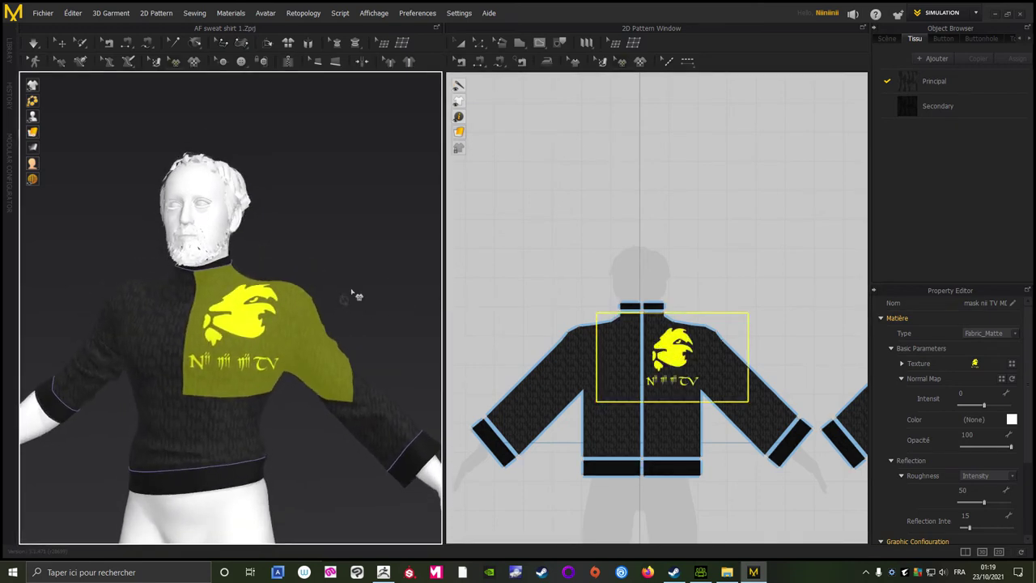
click(603, 66)
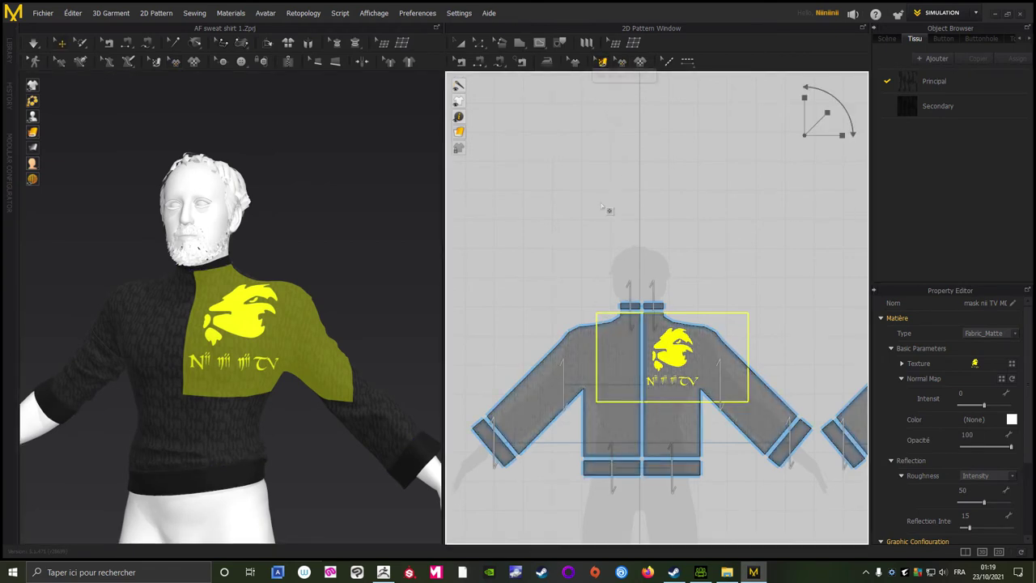
click(609, 326)
click(619, 322)
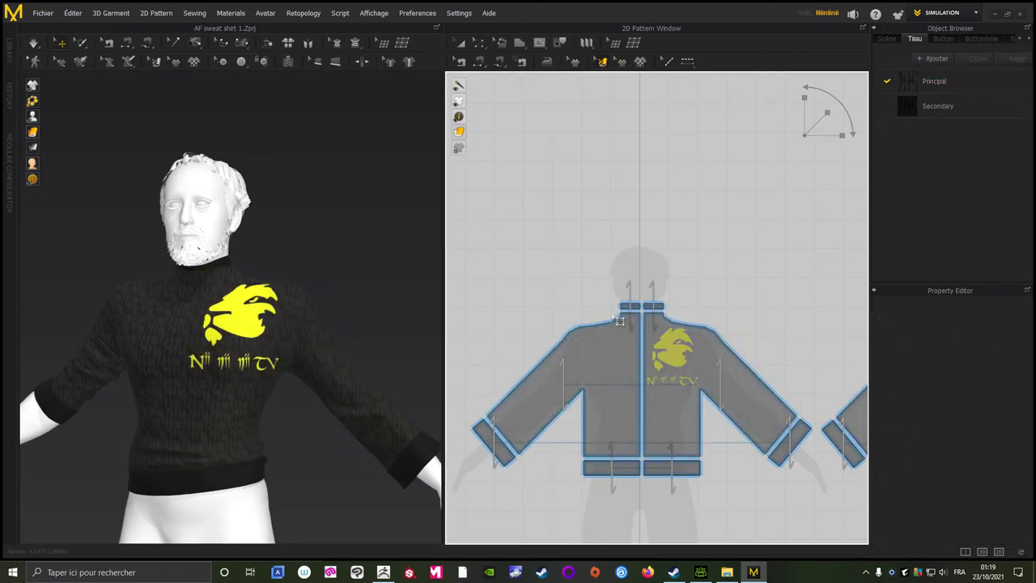
click(670, 346)
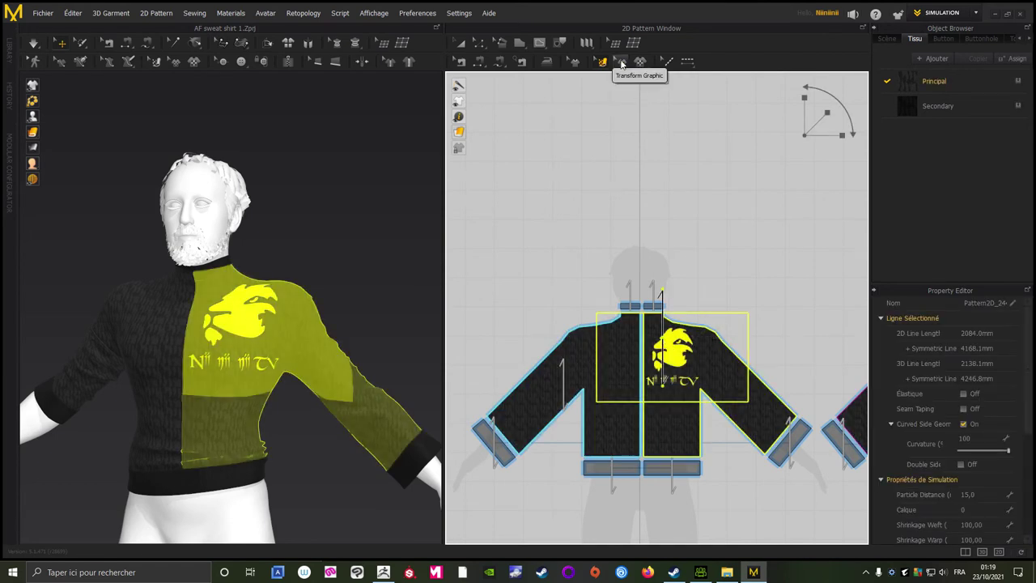
Step: Rotate the logo upright and scale it down using Transform Graphic
click(621, 64)
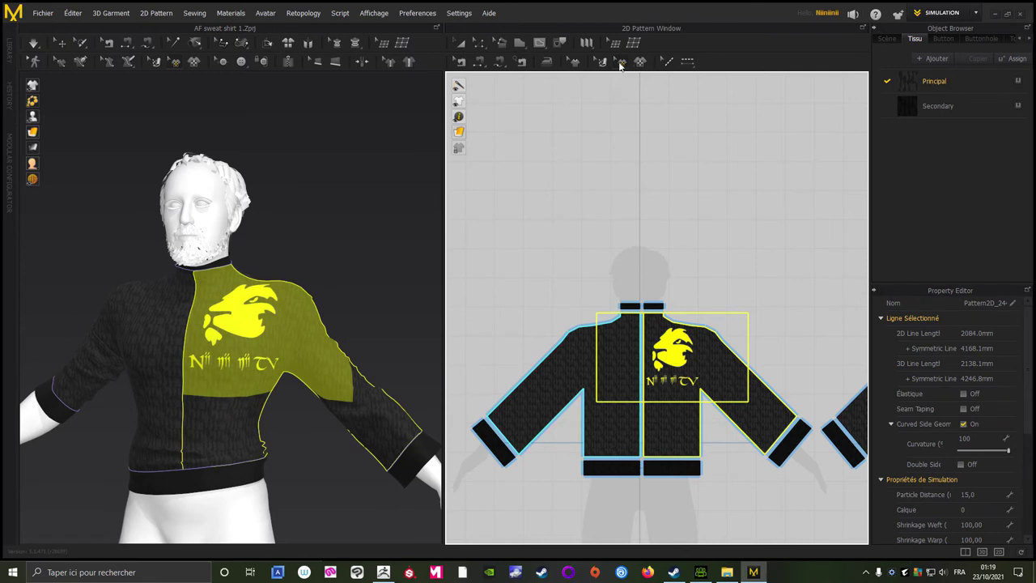
click(668, 345)
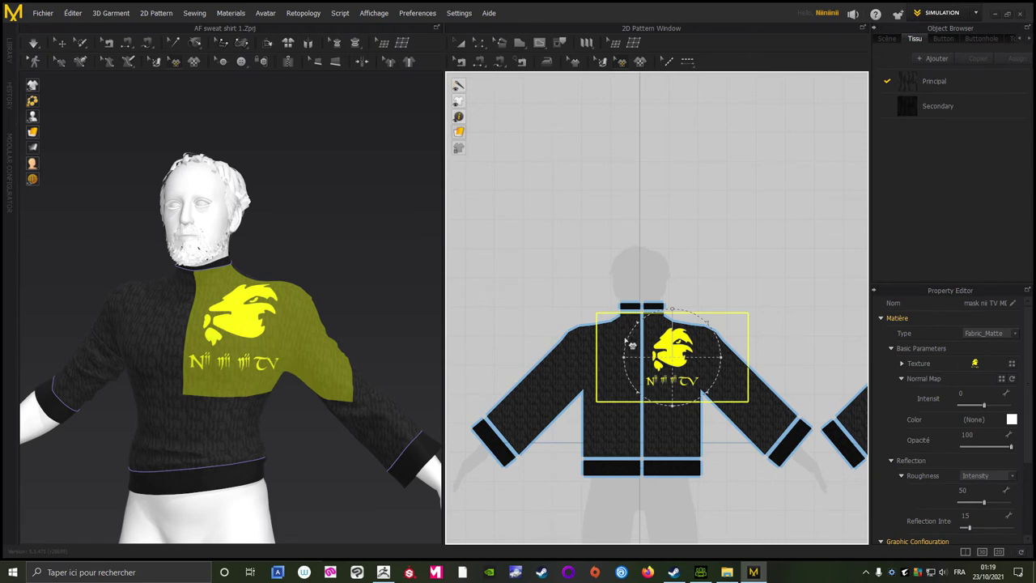
drag(671, 310, 654, 312)
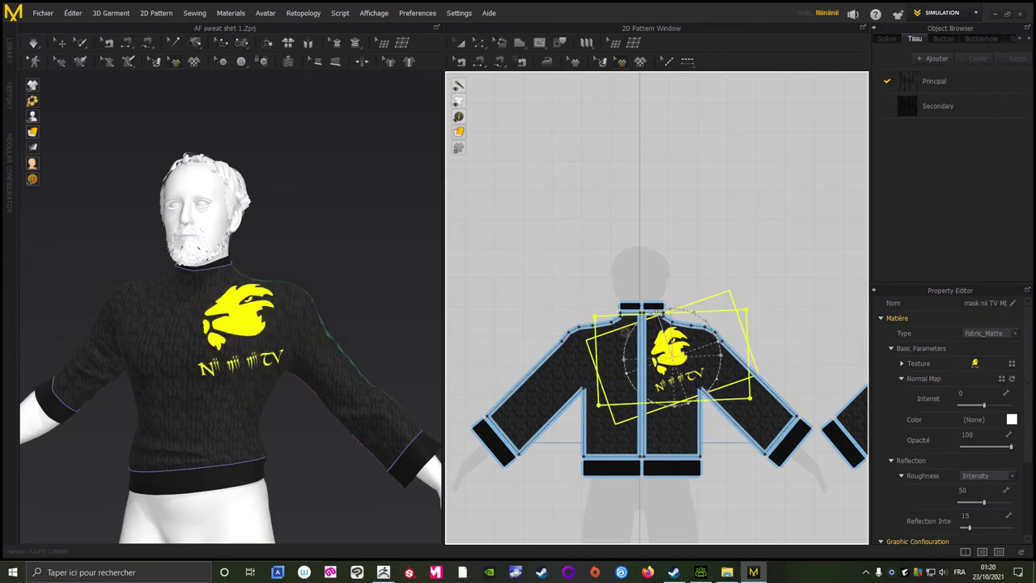
mouse_move(654, 313)
mouse_down()
mouse_move(624, 329)
mouse_move(637, 322)
mouse_move(645, 334)
mouse_up()
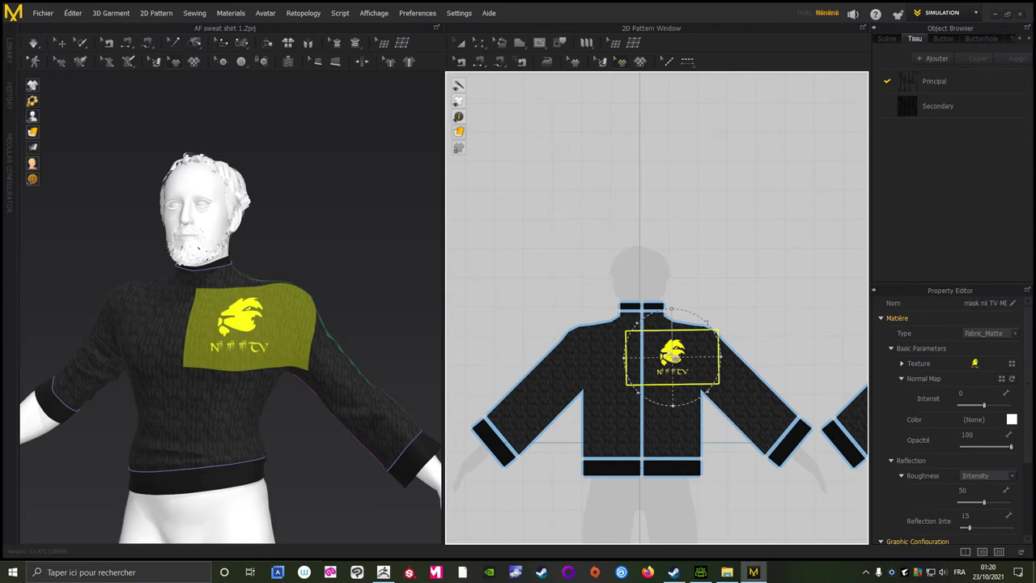
drag(672, 356, 663, 359)
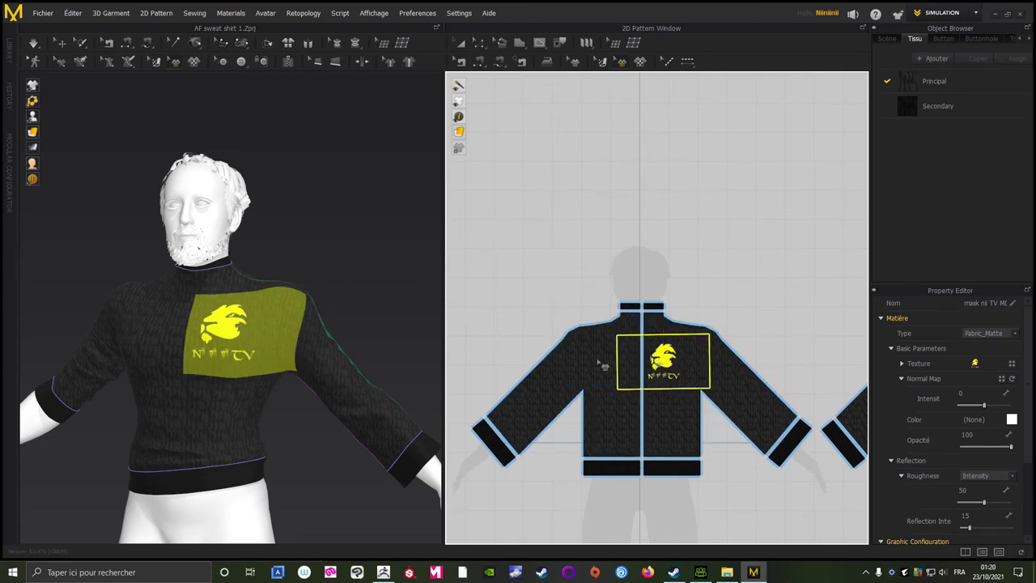
Step: Nudge the logo down and right, then enlarge it twice with the scaling handles
scroll(348, 267, up, 1)
scroll(352, 255, up, 3)
scroll(368, 202, up, 2)
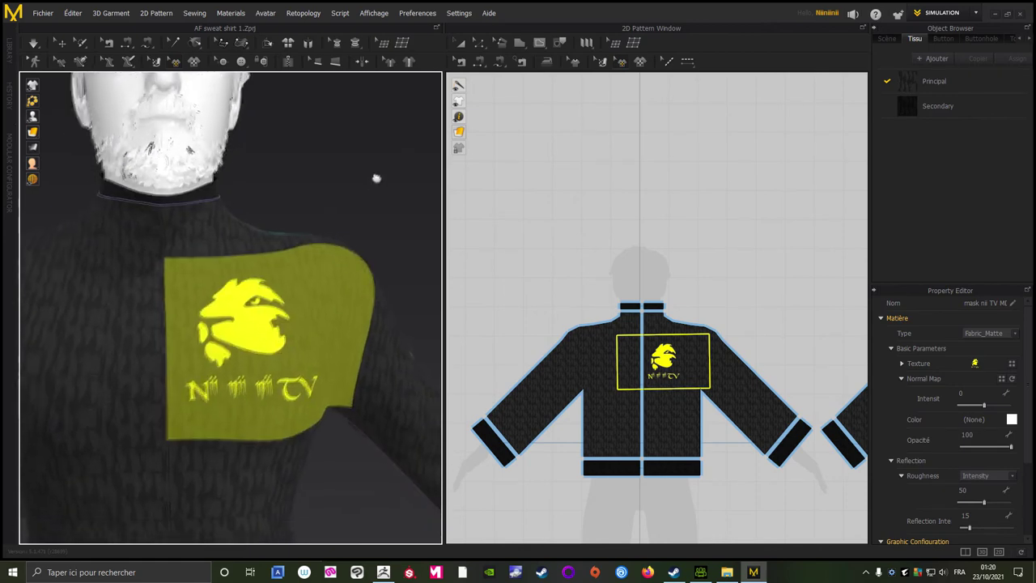
scroll(340, 170, up, 2)
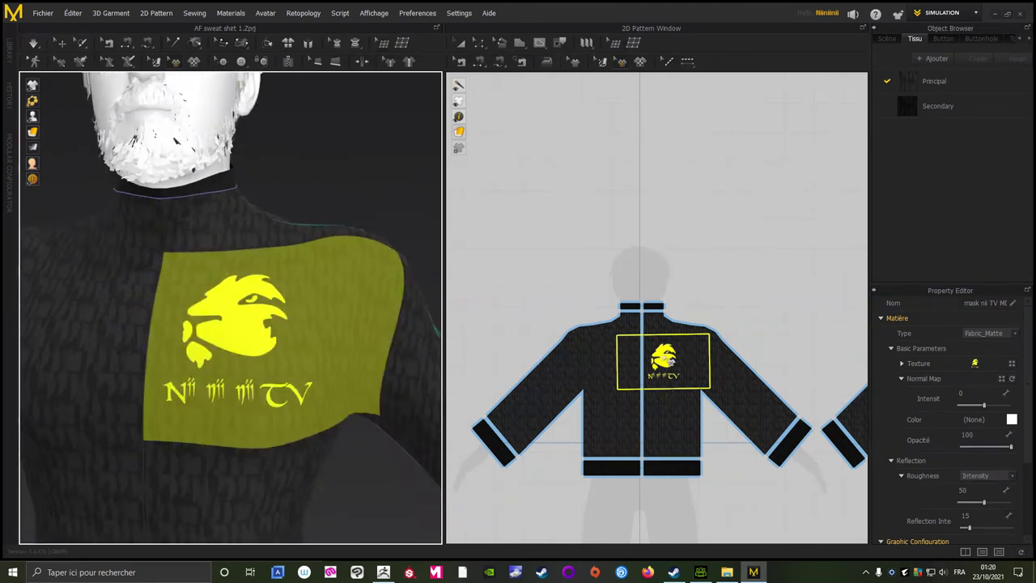
click(670, 365)
drag(671, 365, 673, 368)
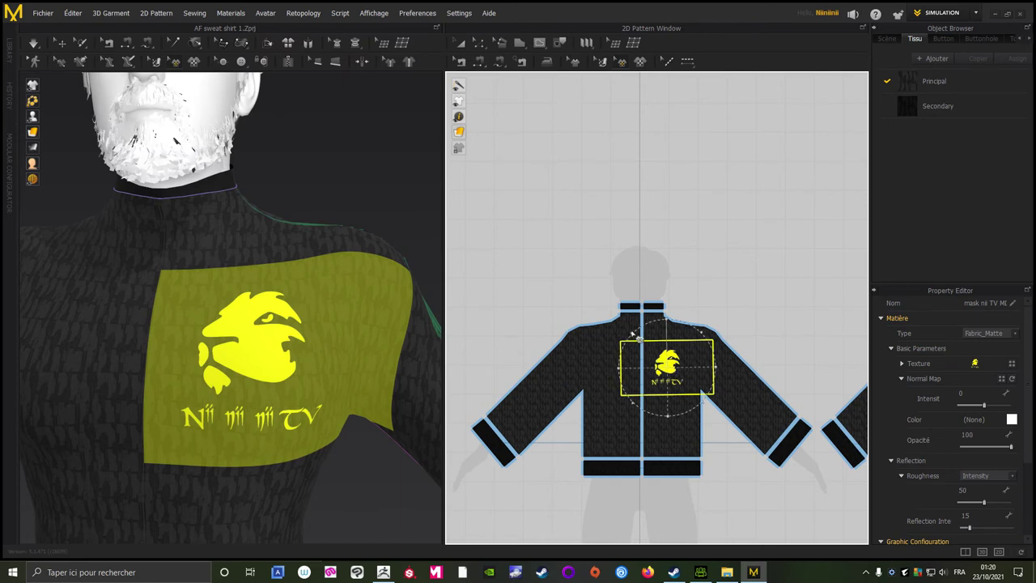
click(631, 334)
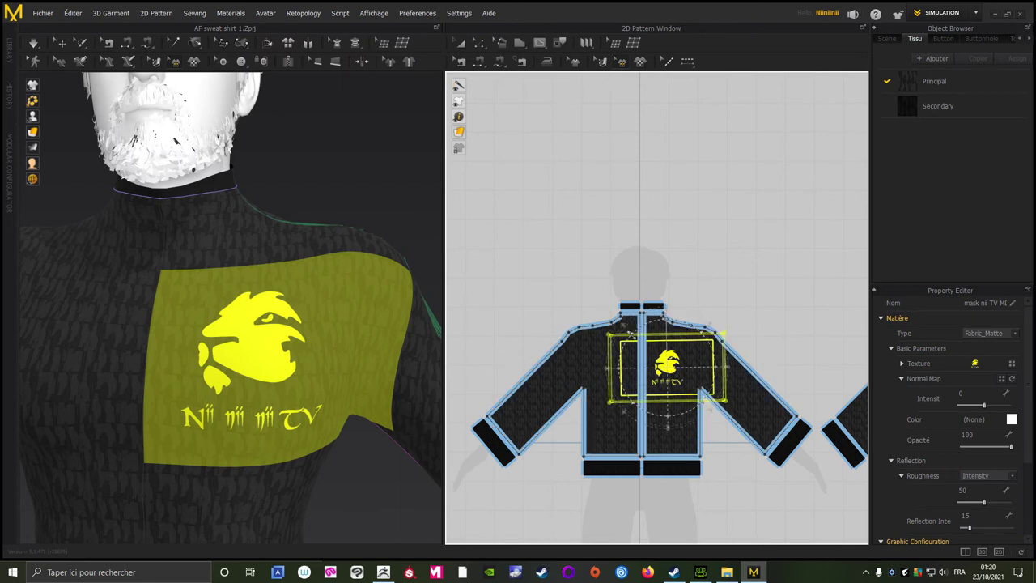
click(631, 334)
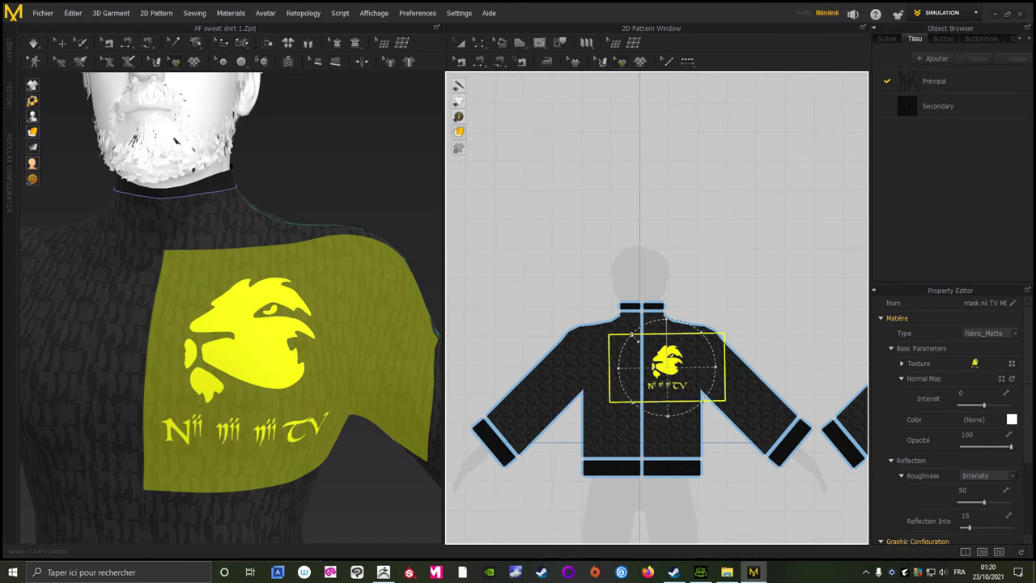
click(631, 335)
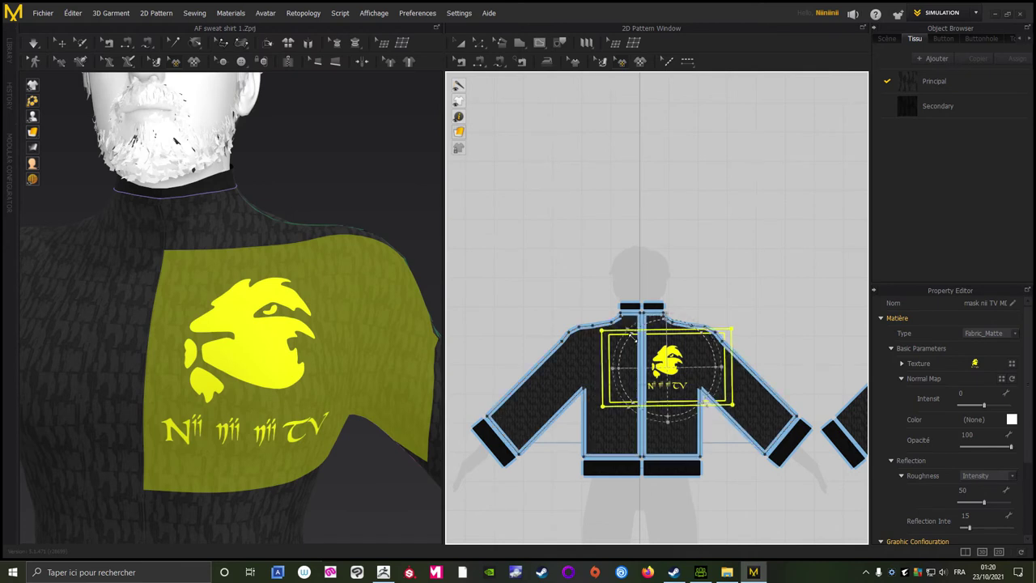
click(631, 335)
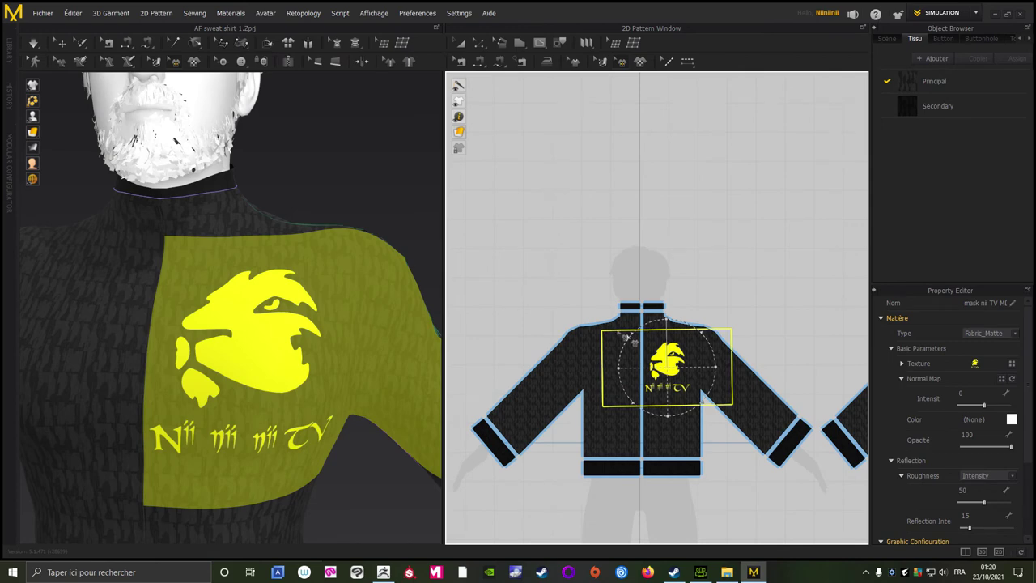
Step: Deselect the logo and orbit to view the avatar's front and check it
click(400, 192)
mouse_move(404, 195)
right_down()
mouse_move(403, 186)
mouse_move(351, 182)
mouse_move(390, 202)
right_up()
scroll(317, 322, up, 3)
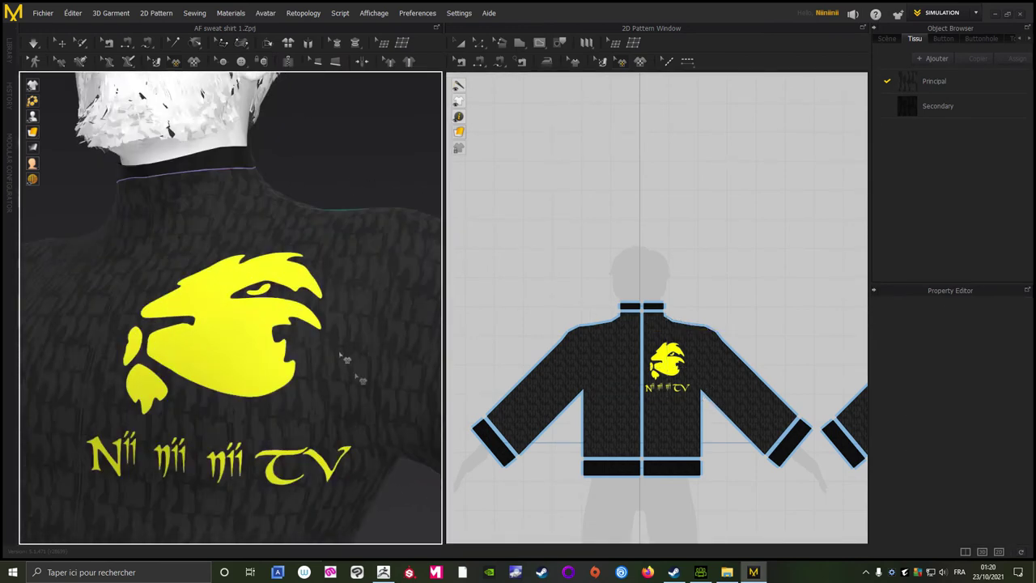
scroll(344, 359, down, 3)
mouse_move(344, 359)
right_down()
mouse_move(310, 375)
mouse_move(302, 409)
mouse_move(356, 423)
mouse_move(290, 415)
right_up()
scroll(357, 423, up, 1)
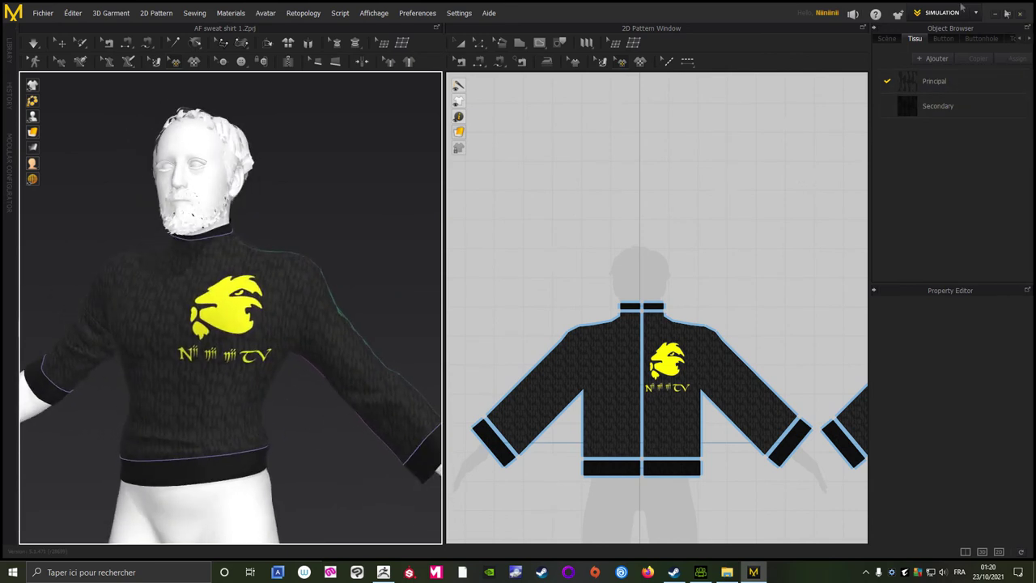
Step: Switch to the UV Editor workspace and centre both sweater patterns in the view
click(936, 16)
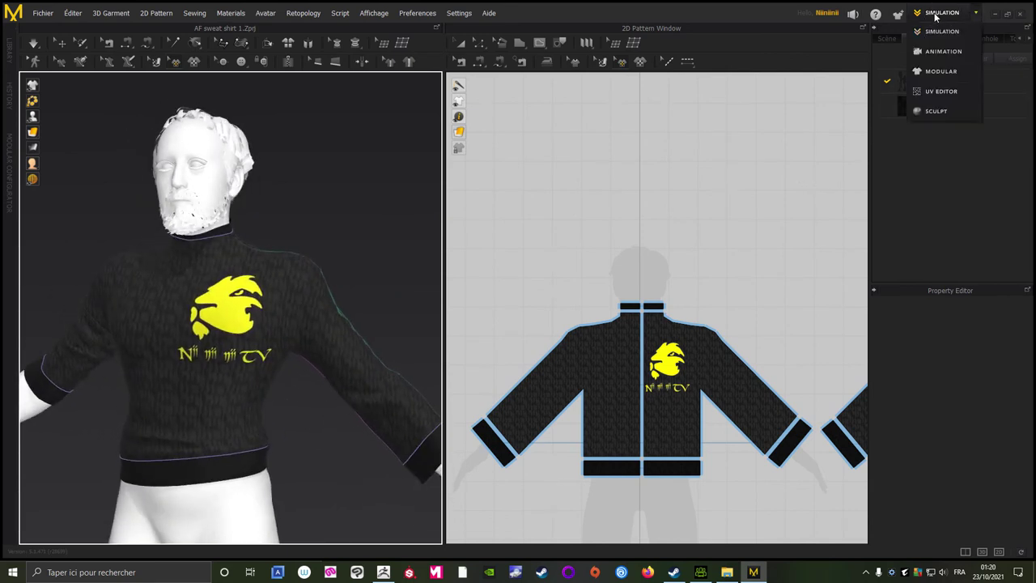
click(937, 95)
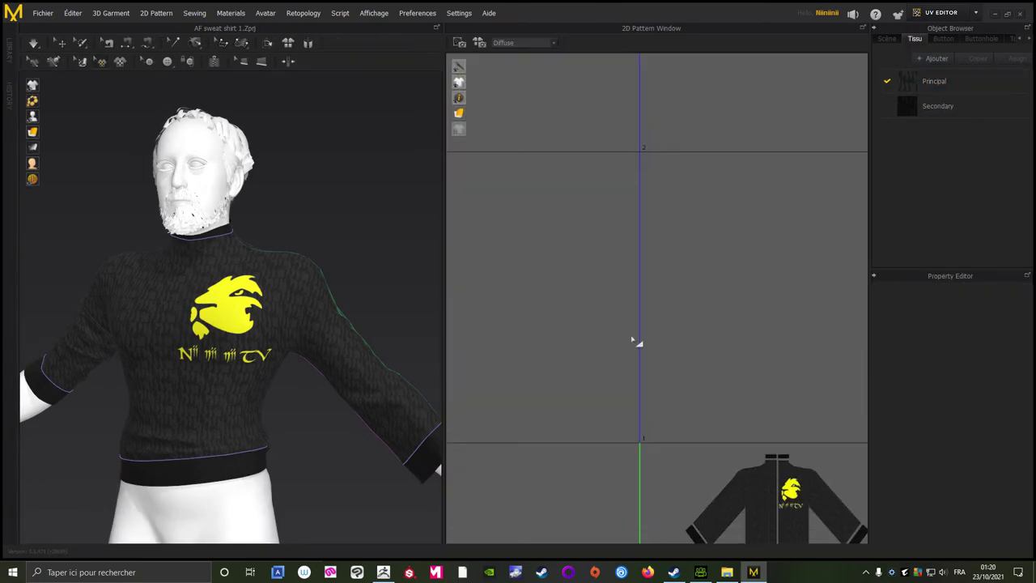
scroll(636, 342, up, 3)
scroll(777, 389, down, 5)
middle_drag(769, 377, 520, 152)
scroll(620, 242, up, 1)
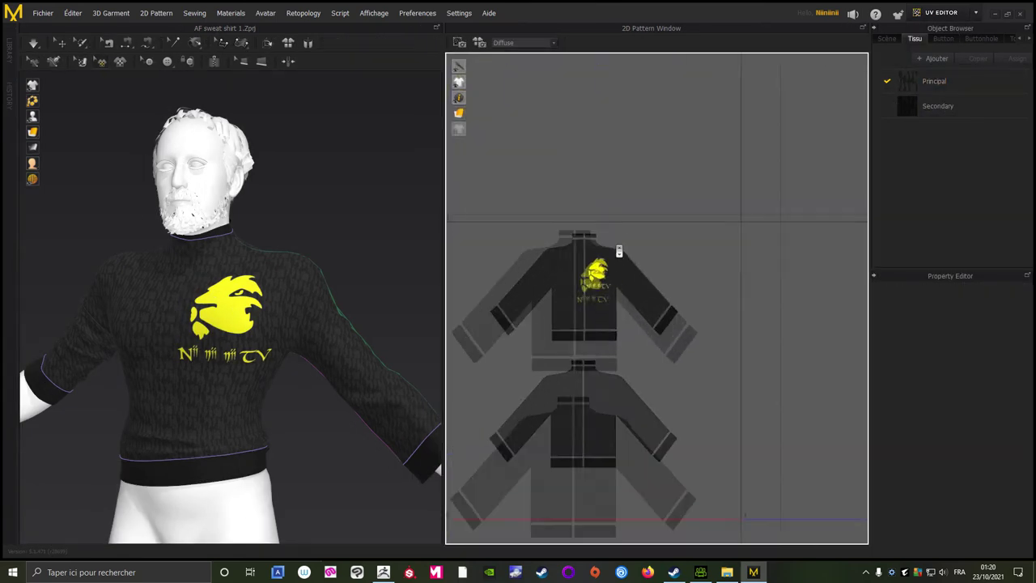
scroll(647, 227, up, 2)
scroll(710, 197, up, 2)
scroll(680, 245, up, 2)
scroll(680, 244, down, 1)
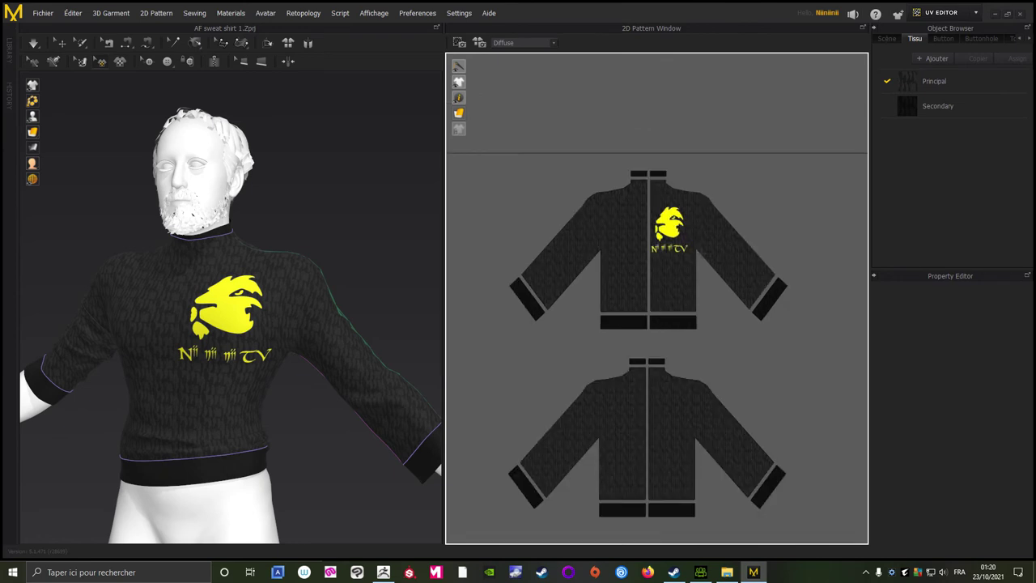
scroll(679, 244, down, 2)
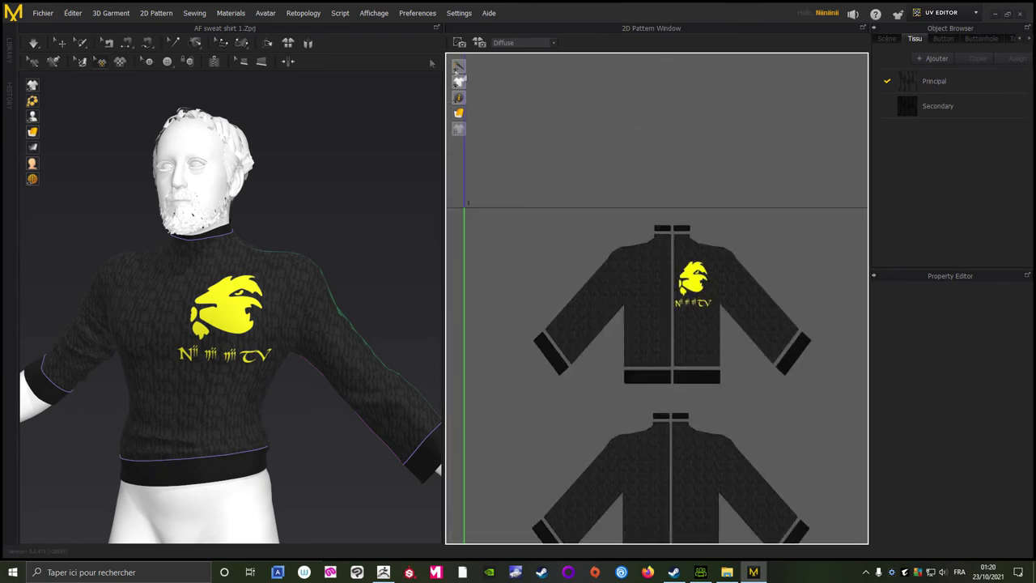
Step: Bake Diffuse, Metalness, Normal and Roughness maps at 4096 px as texture vet.png, then return to Simulation
click(480, 44)
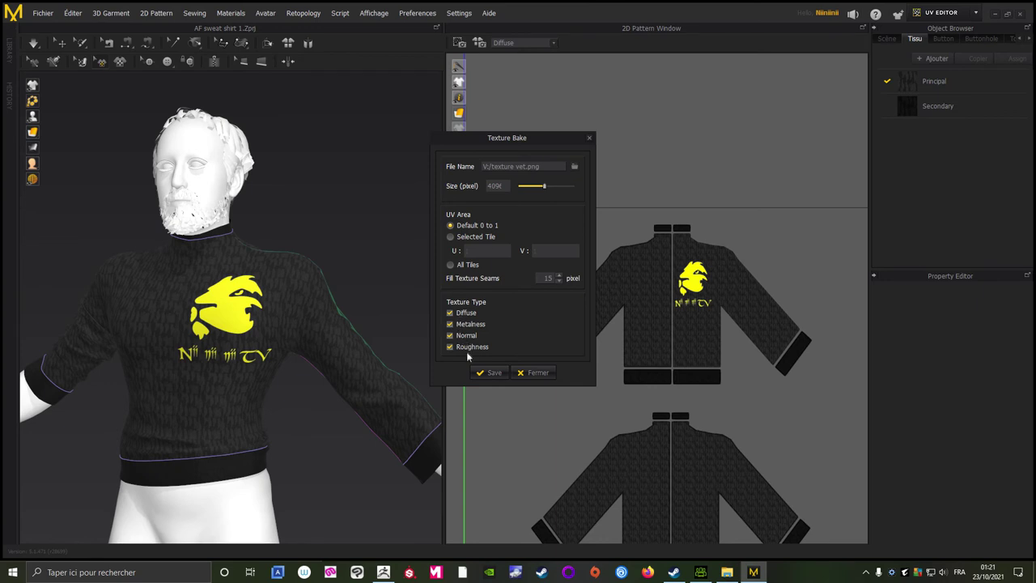
click(491, 372)
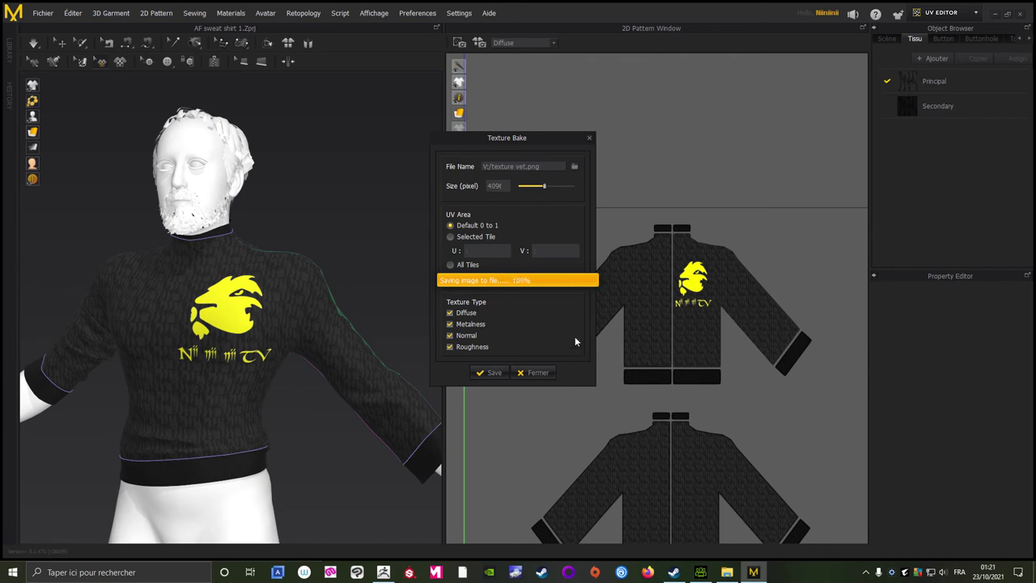
click(534, 372)
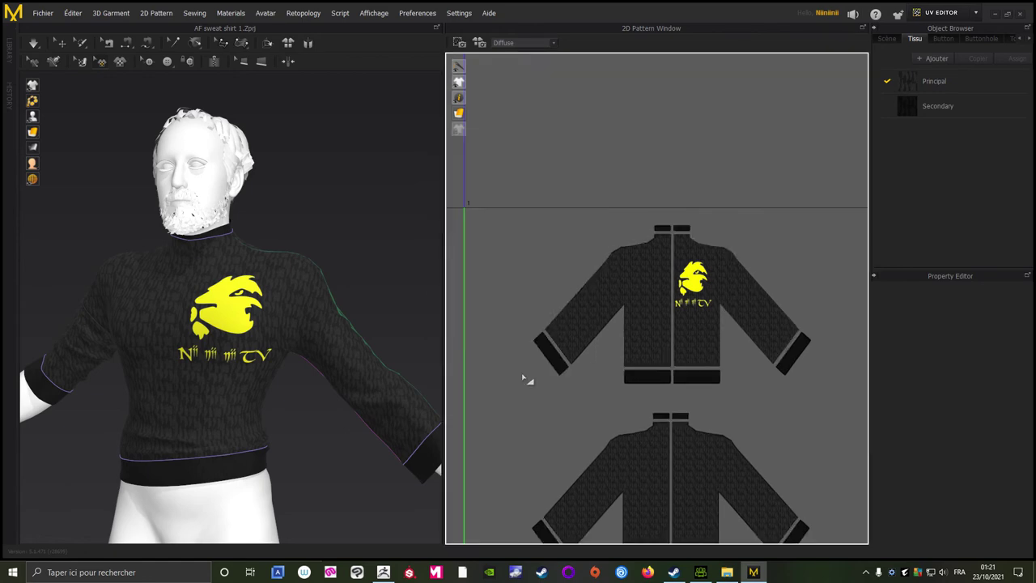
click(931, 14)
click(943, 34)
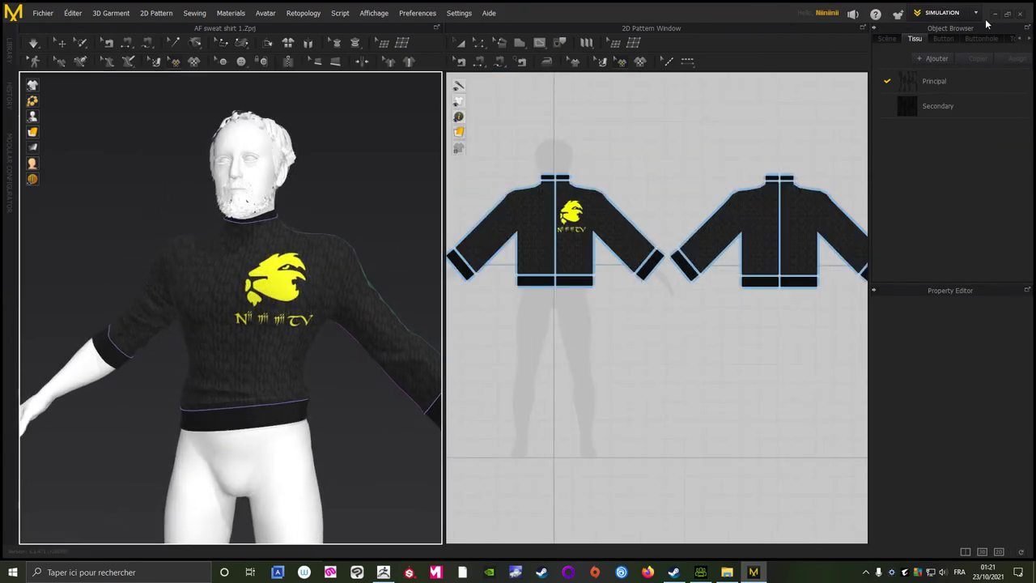
Step: In Character Creator 3, select the Principal sweater material and bring up the baked textures folder
click(996, 15)
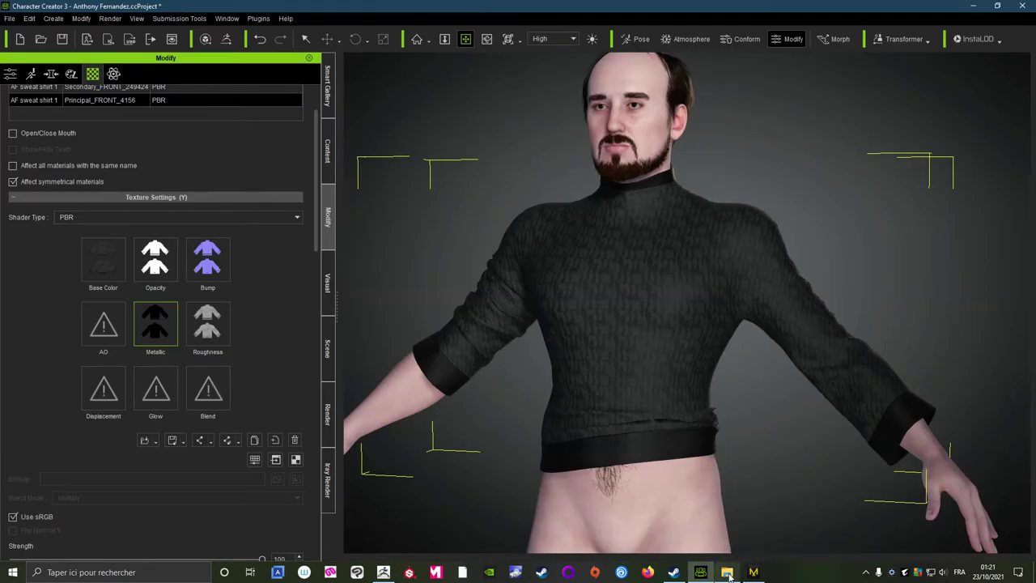
click(726, 572)
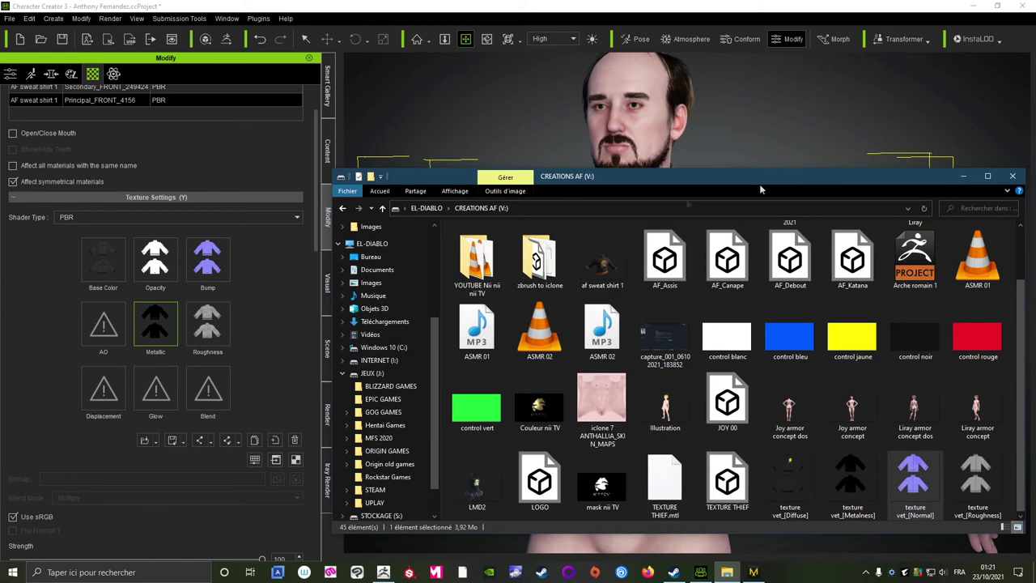
scroll(85, 168, up, 2)
click(80, 167)
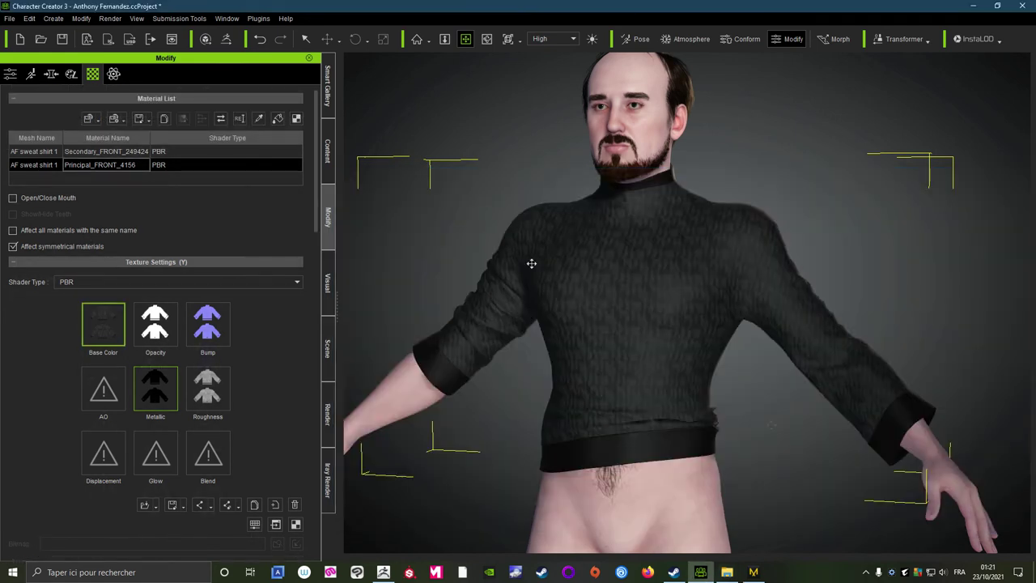
click(727, 573)
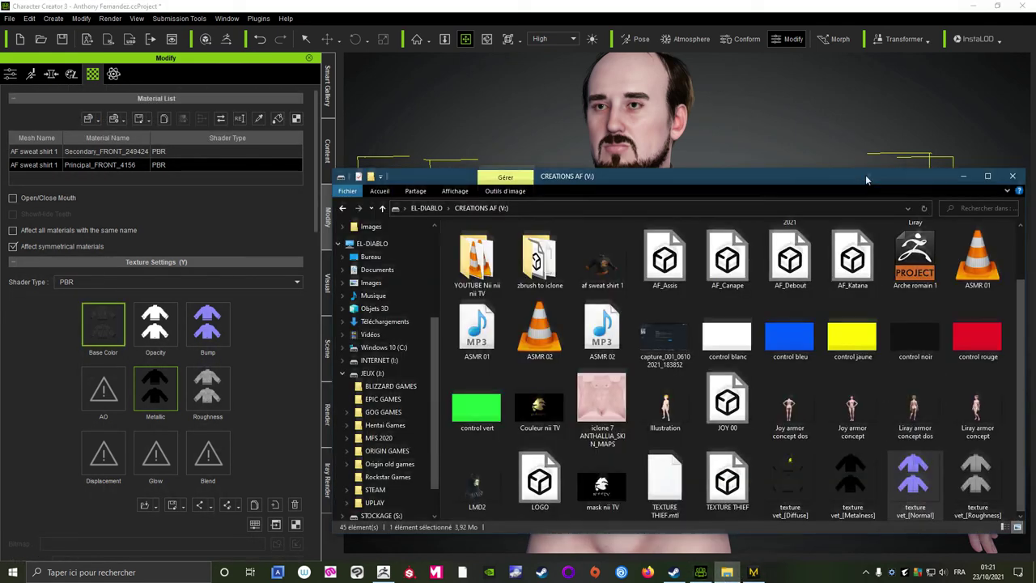
drag(647, 176, 667, 132)
Step: Load the texture vet Metalness, Diffuse and Normal maps into Metallic, Base Color and Bump
drag(996, 441, 208, 387)
drag(874, 441, 151, 397)
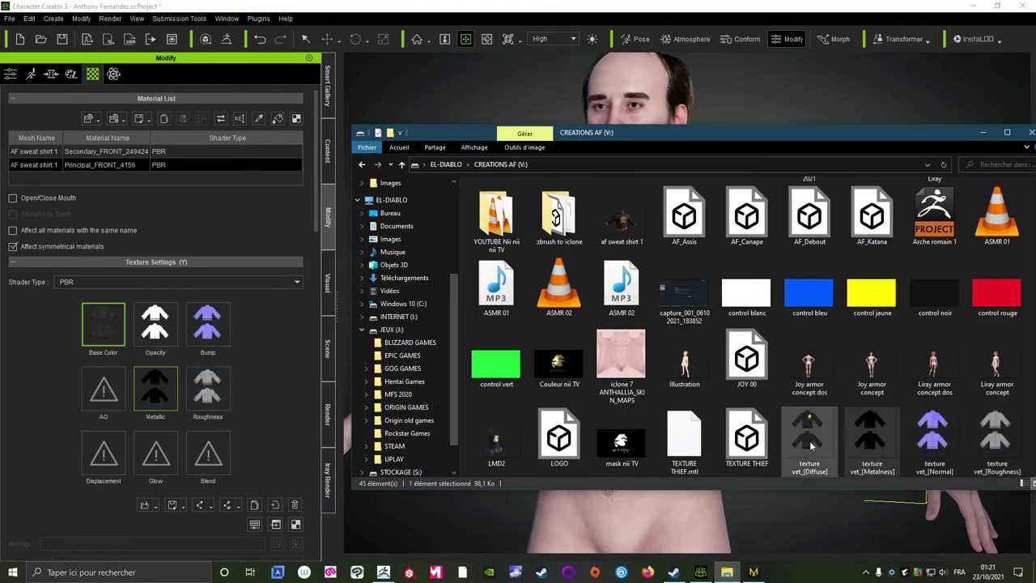
drag(805, 441, 103, 328)
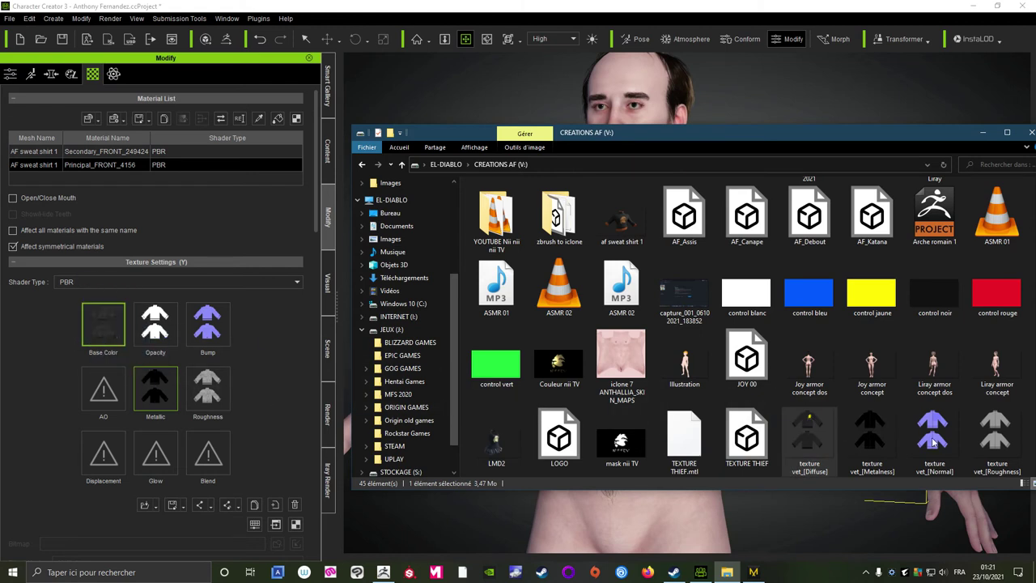
drag(936, 443, 207, 326)
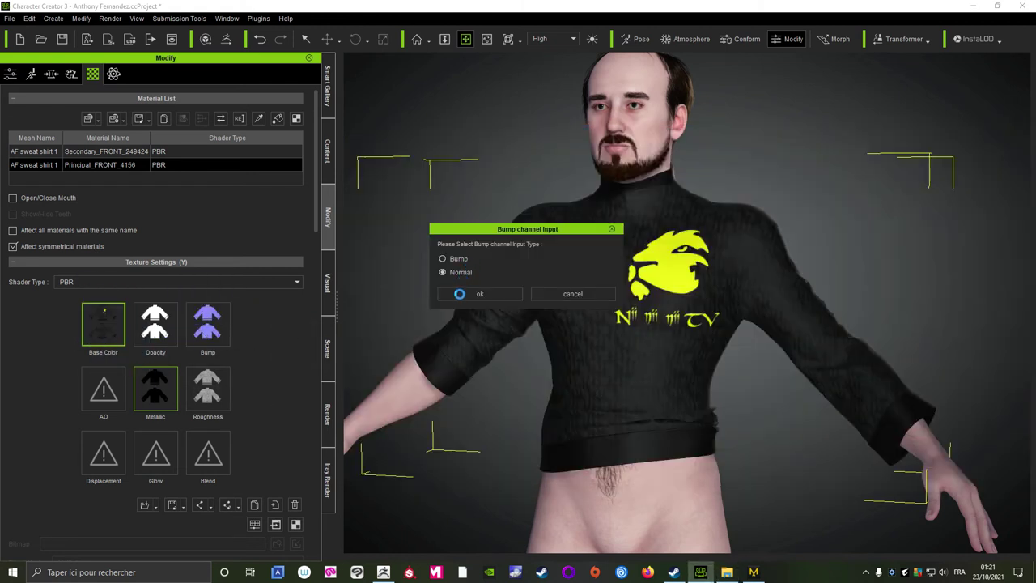
click(461, 294)
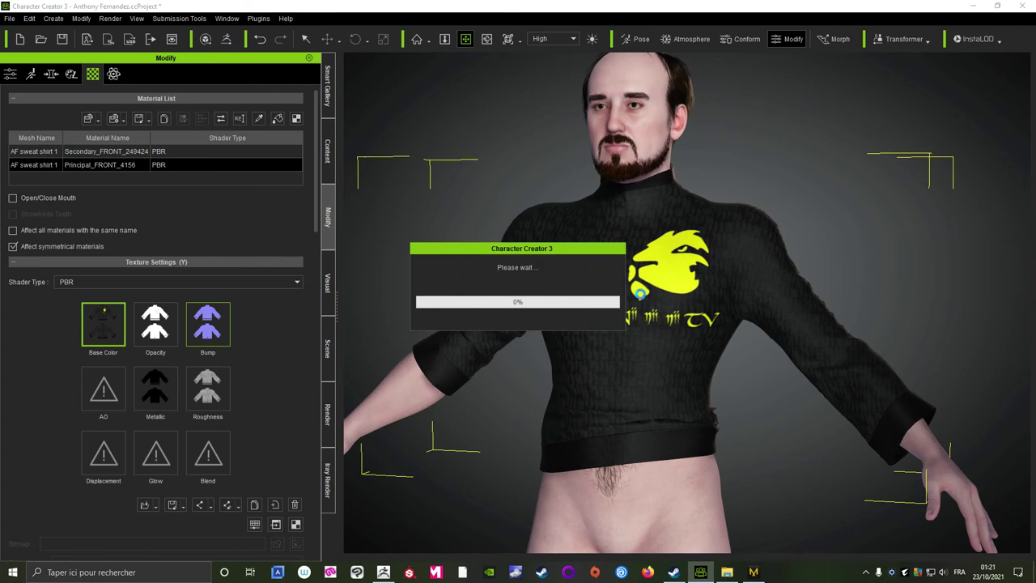
Step: Zoom in on the sweater and check the base colour adjustment without changing it
scroll(654, 296, up, 2)
scroll(653, 300, up, 3)
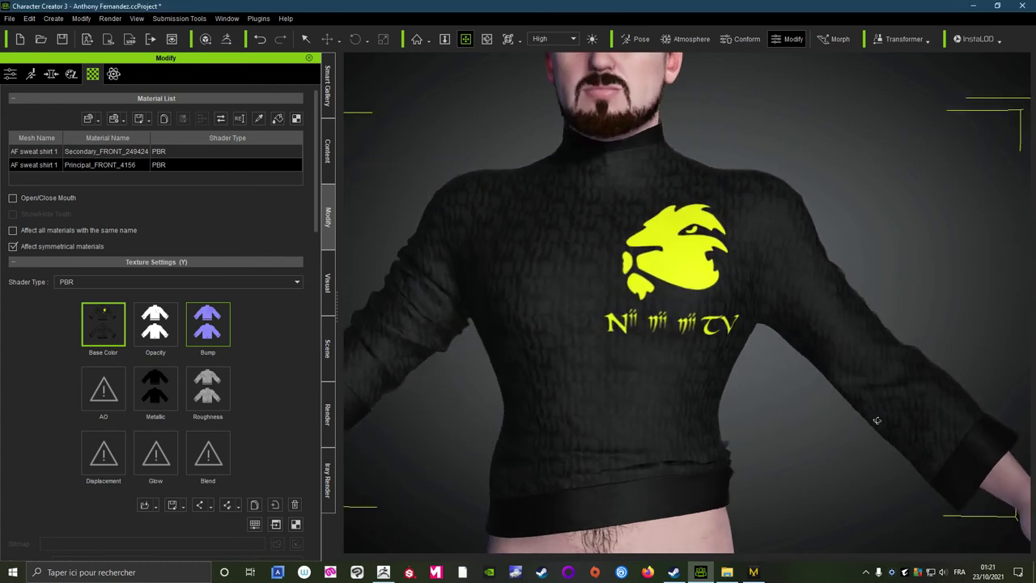
right_drag(751, 394, 497, 405)
scroll(197, 398, down, 3)
scroll(212, 399, down, 2)
scroll(131, 296, up, 2)
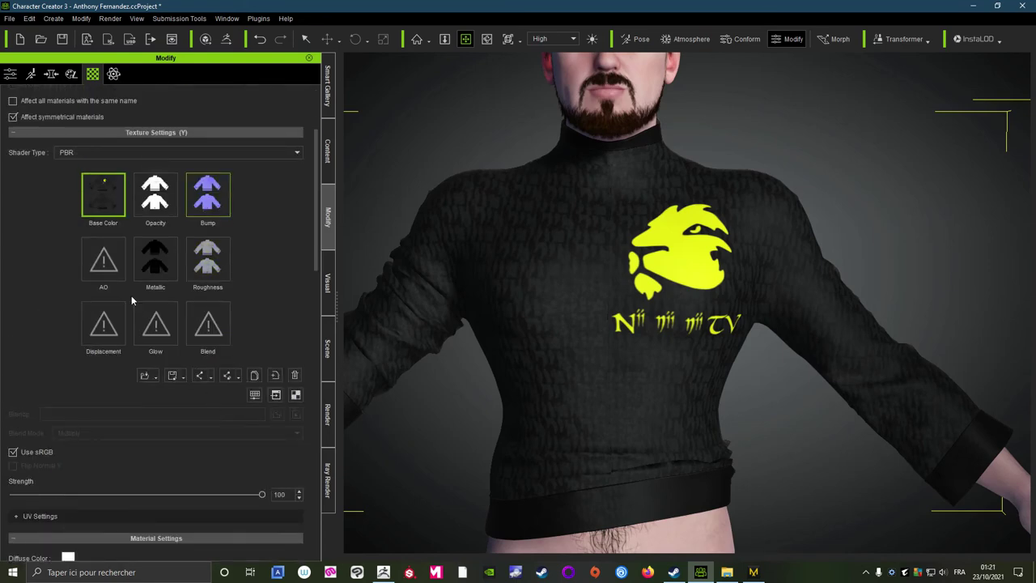
click(255, 394)
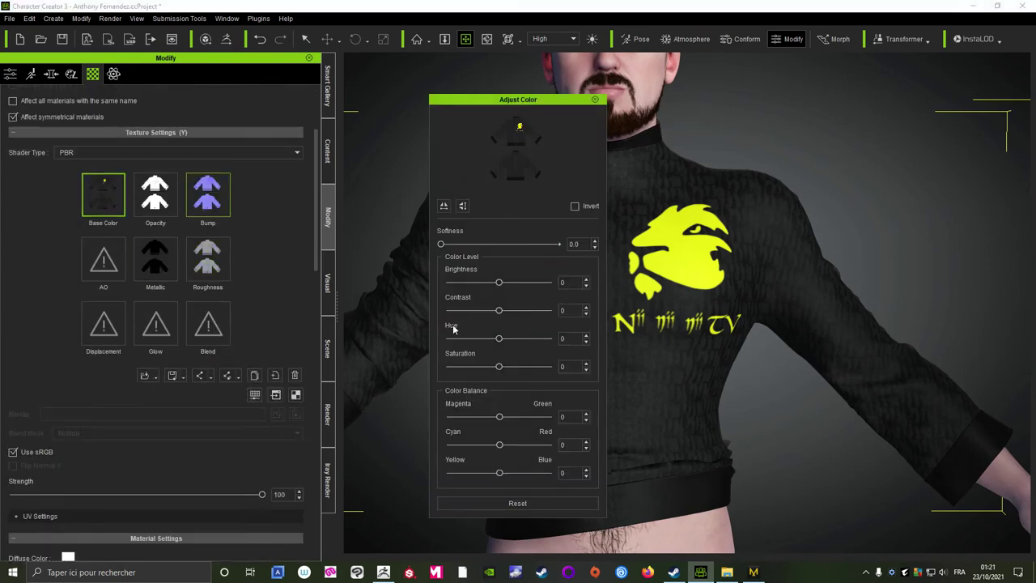
click(594, 99)
Step: Inspect the sweater from several angles, then delete it and switch to Marvelous Designer
scroll(580, 323, up, 3)
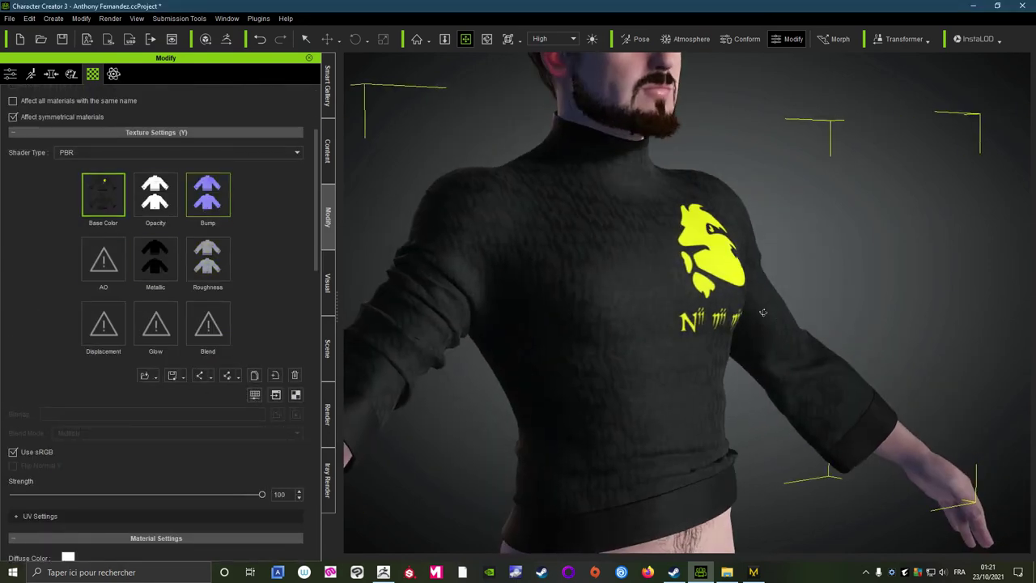
scroll(579, 323, down, 5)
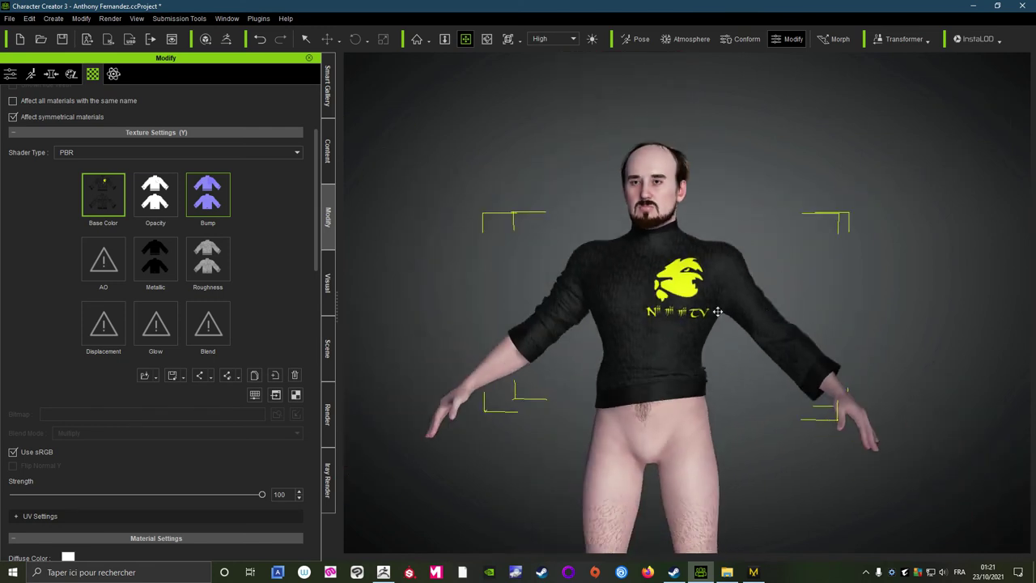
mouse_move(663, 370)
right_down()
mouse_move(776, 226)
mouse_move(760, 210)
right_up()
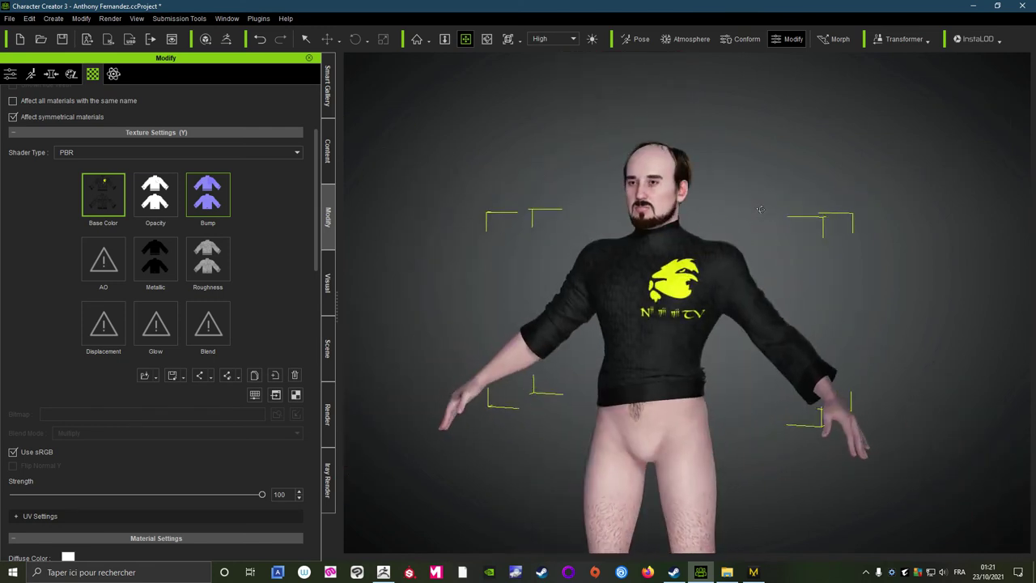
mouse_move(645, 216)
right_down()
mouse_move(437, 257)
mouse_move(688, 340)
mouse_move(612, 307)
right_up()
scroll(688, 339, up, 2)
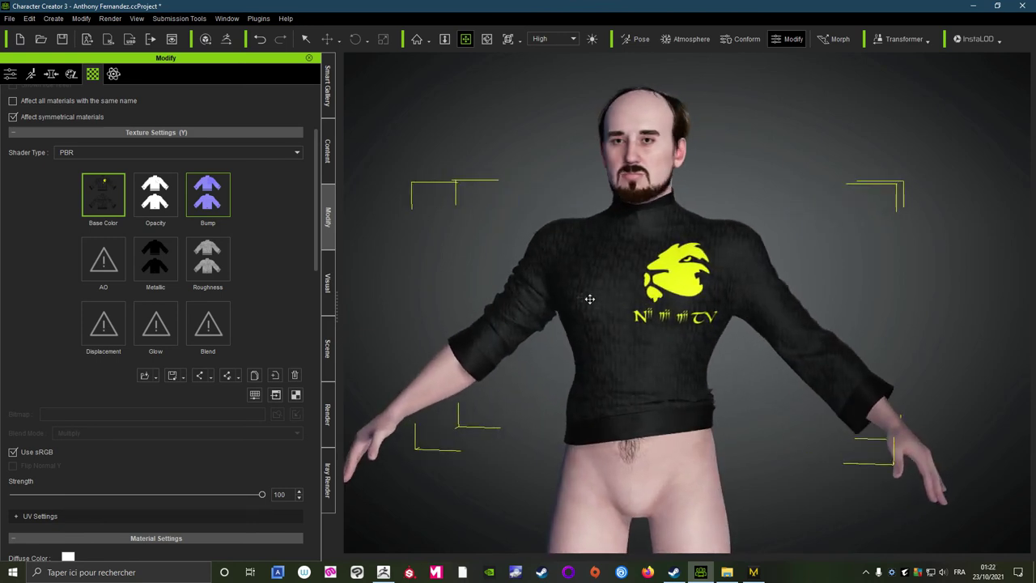
right_drag(588, 297, 634, 279)
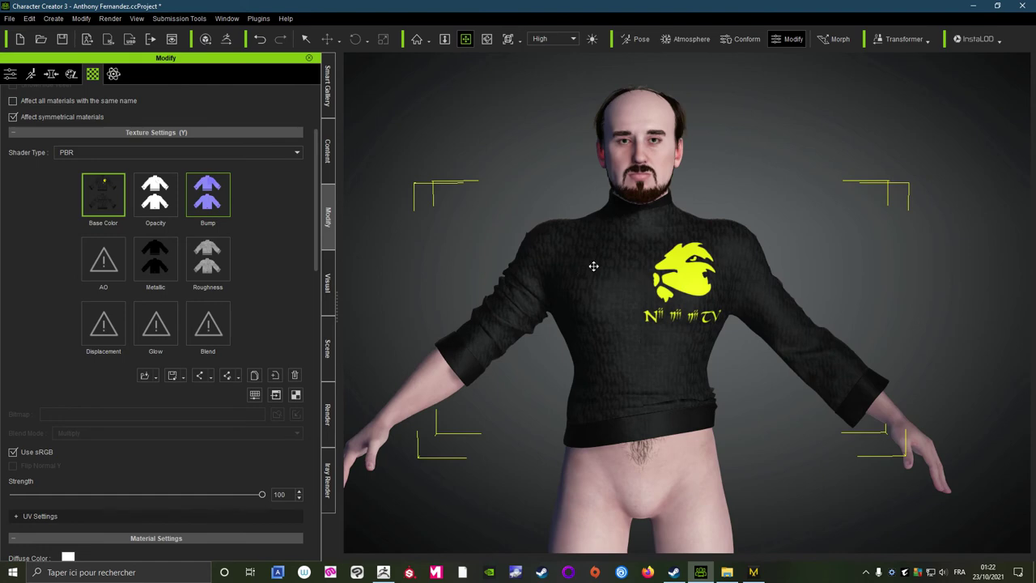
key(Delete)
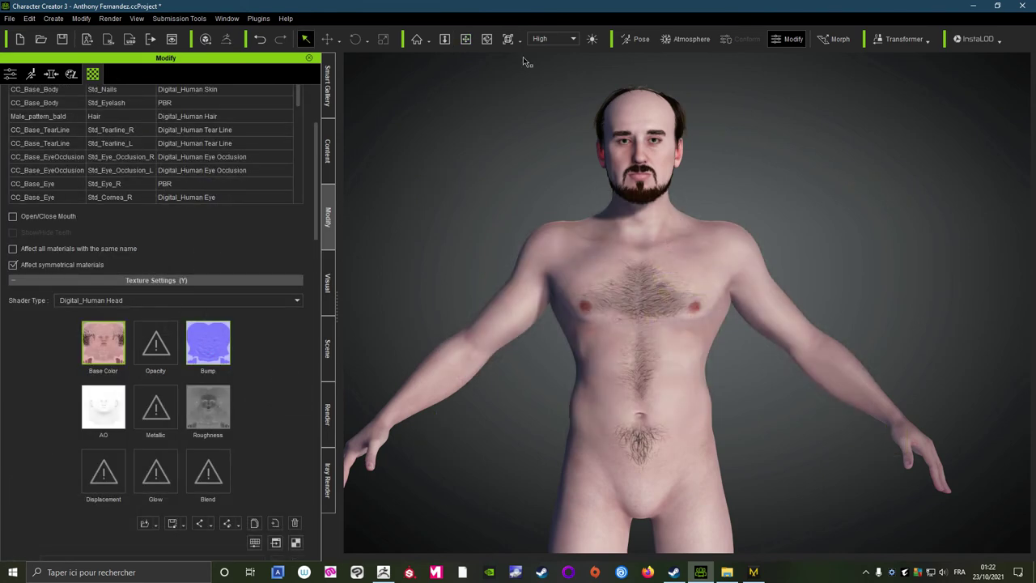
click(753, 571)
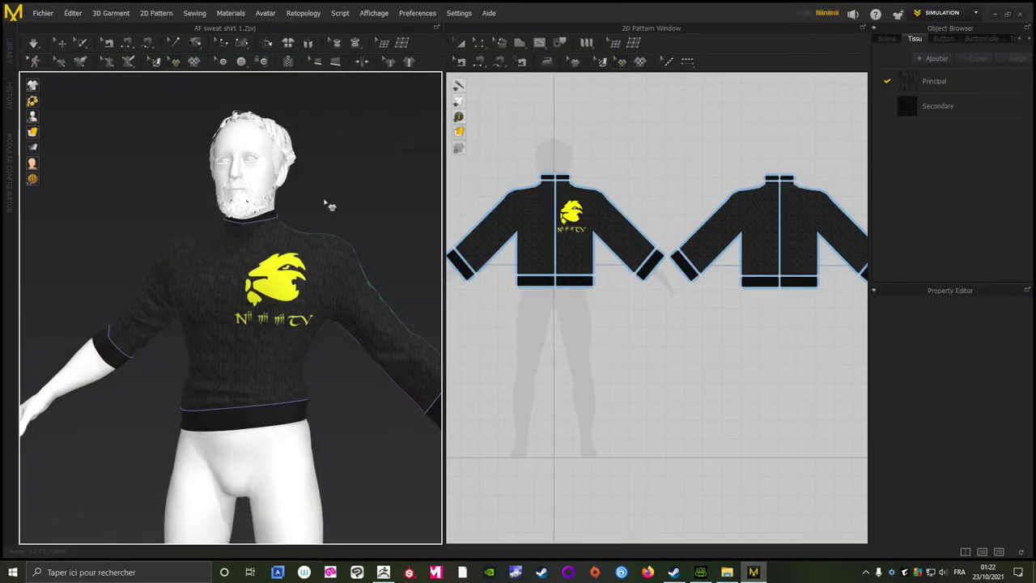
Step: Frame the whole avatar from the front, turn the view slightly, then return to Character Creator 3
key(2)
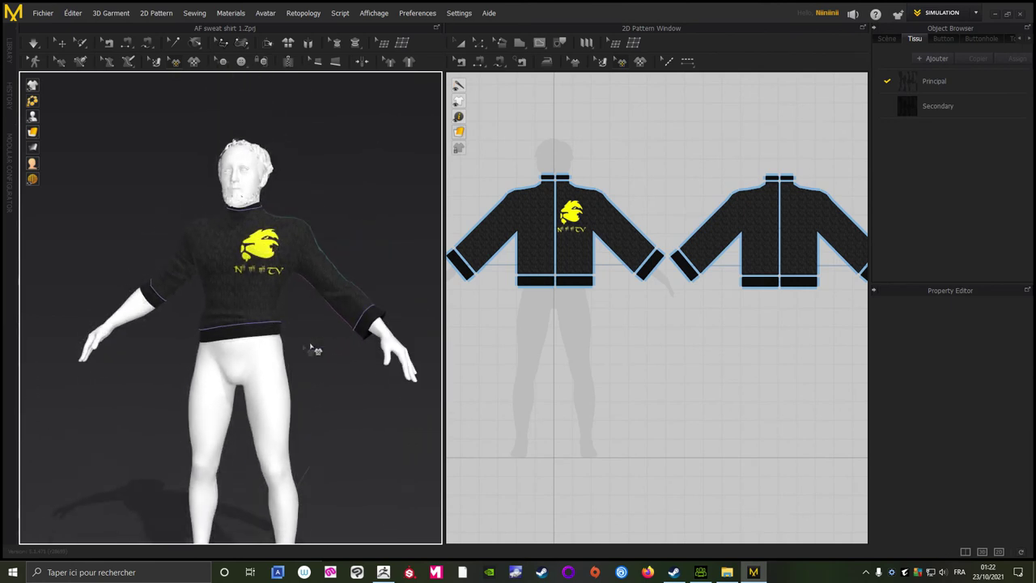
right_drag(316, 371, 308, 365)
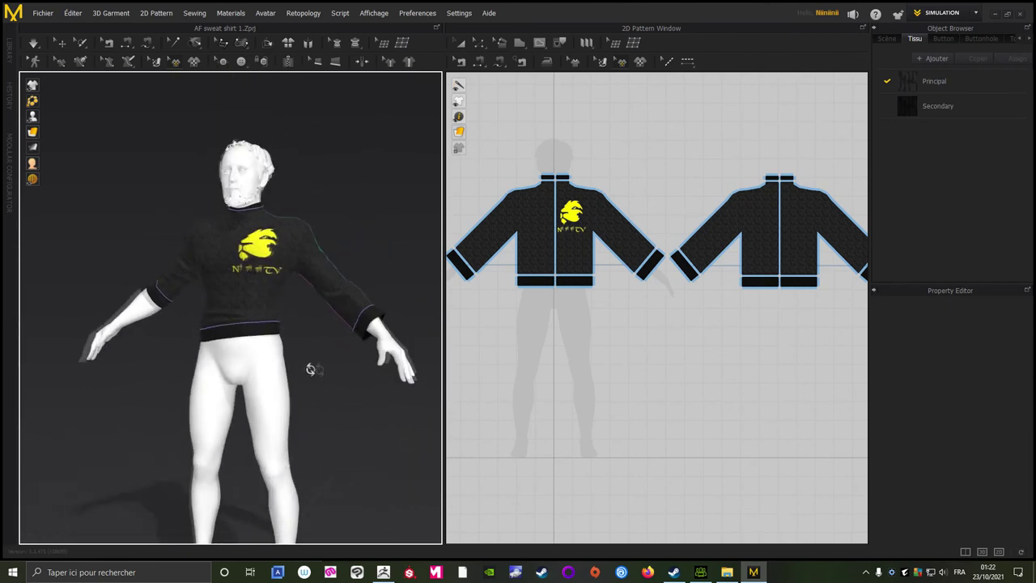
click(993, 16)
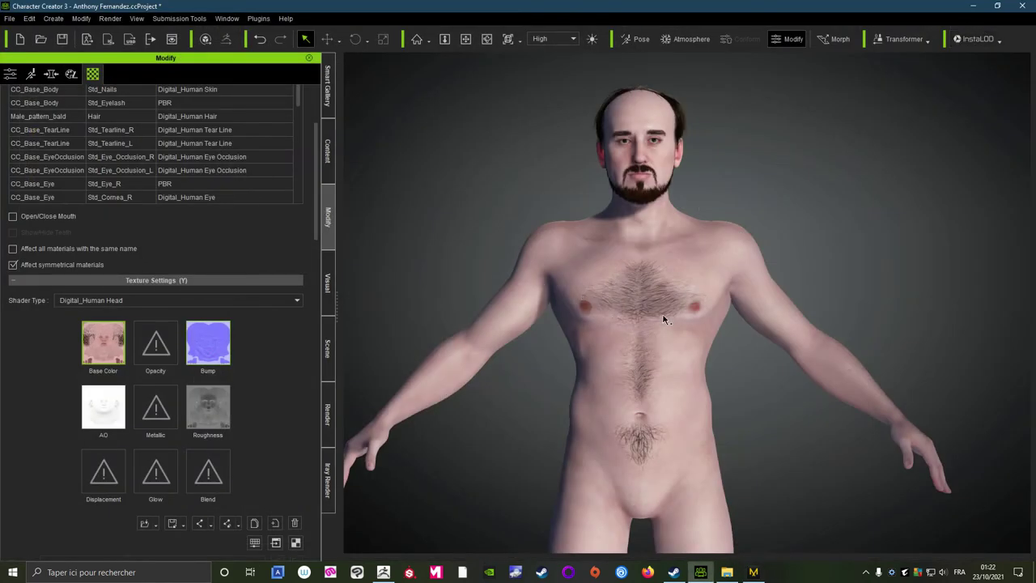
Step: Zoom out and apply the UE4 motion-template pose to the avatar, then switch to Marvelous Designer
scroll(663, 318, down, 2)
scroll(726, 280, down, 2)
scroll(699, 275, down, 1)
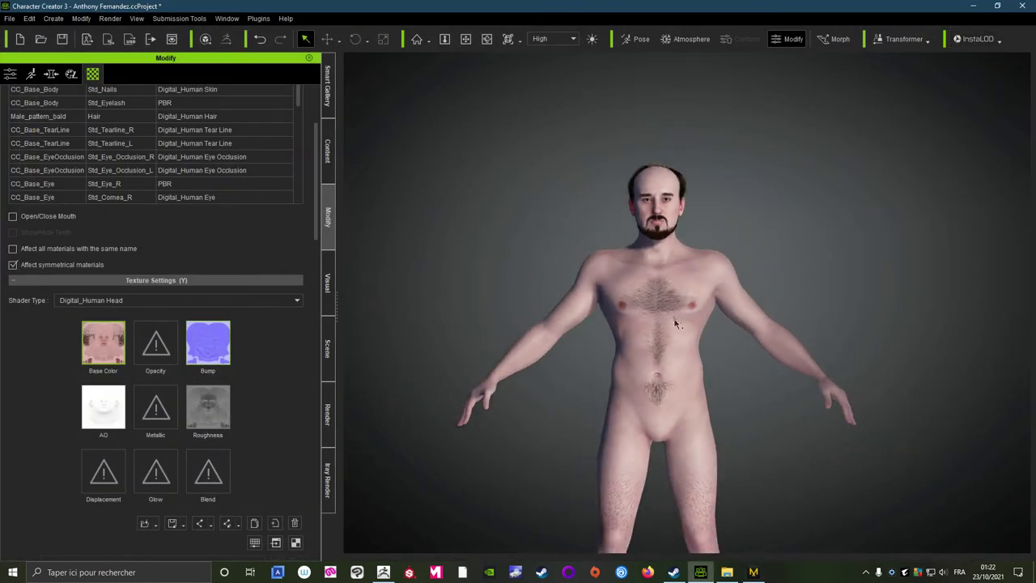
scroll(675, 323, down, 1)
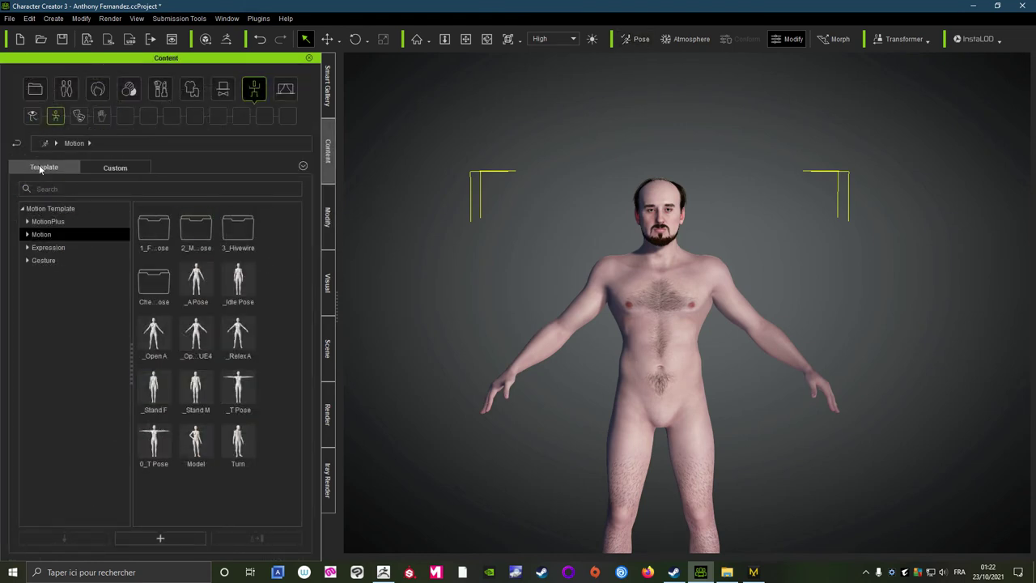
double_click(200, 343)
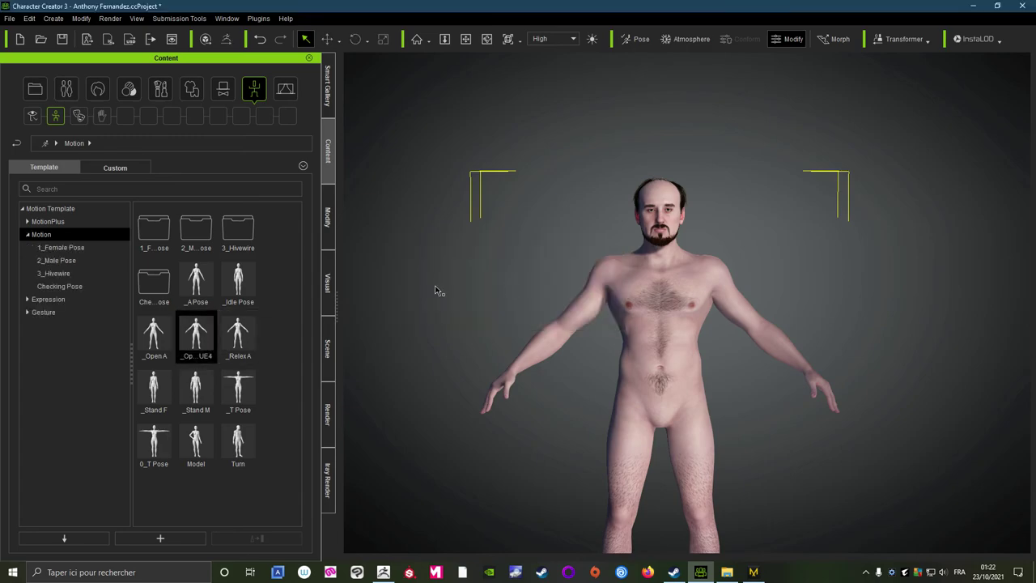
click(972, 6)
Step: Hide all avatars in the 3D view and orbit around the lion-logo sweatshirt
click(752, 572)
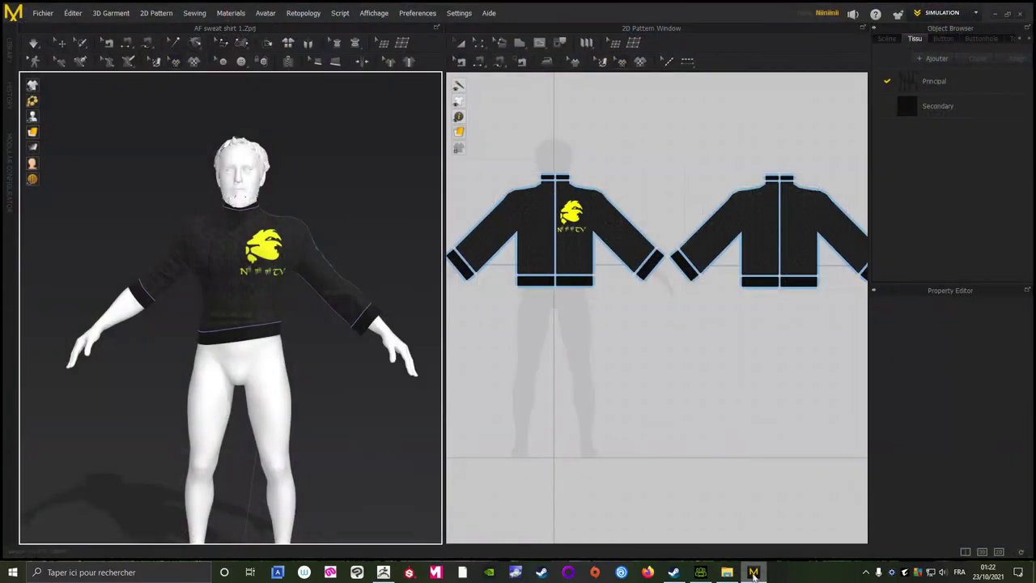
scroll(679, 237, down, 3)
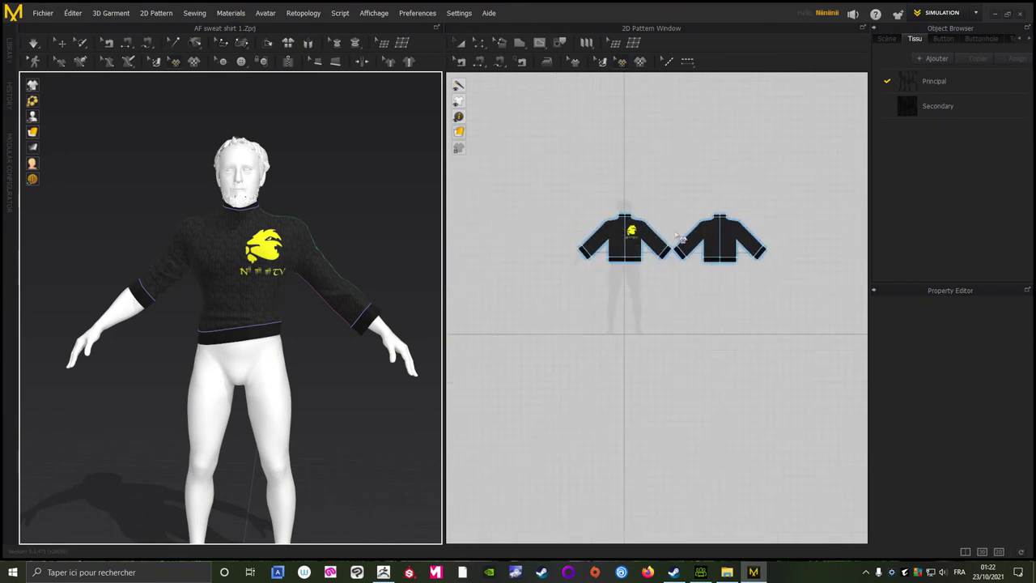
scroll(680, 236, up, 4)
scroll(664, 208, down, 1)
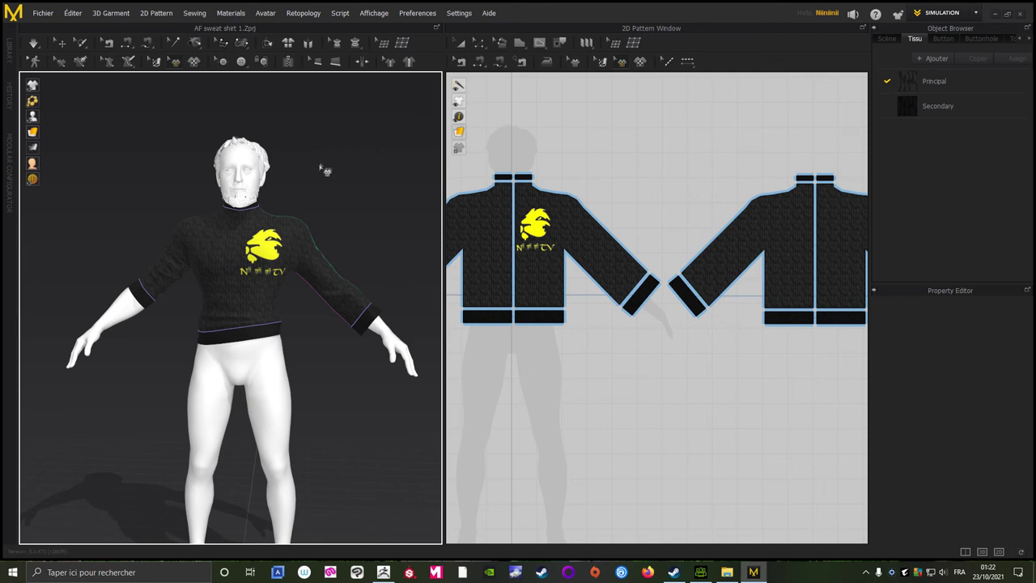
right_click(346, 162)
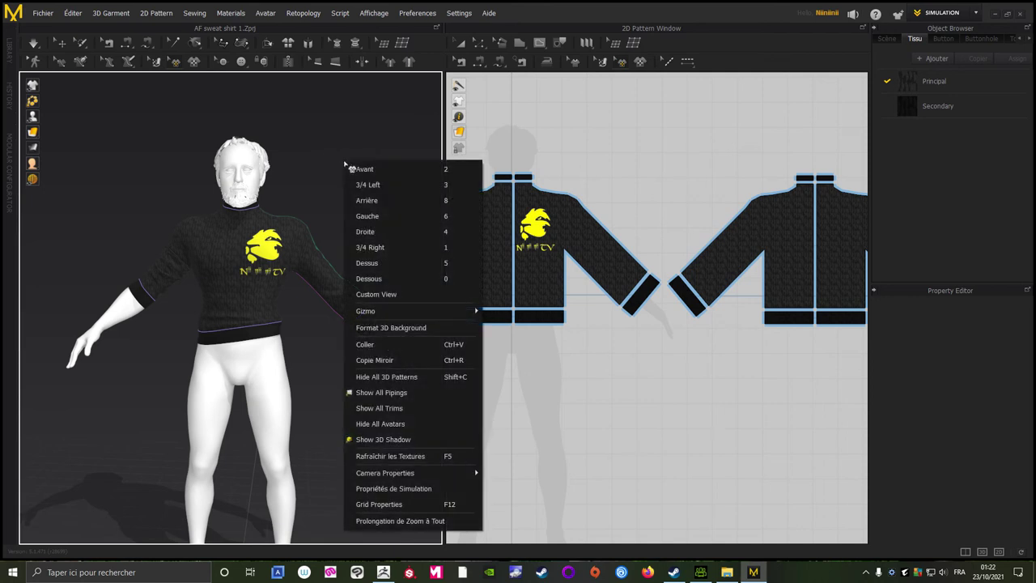
click(375, 423)
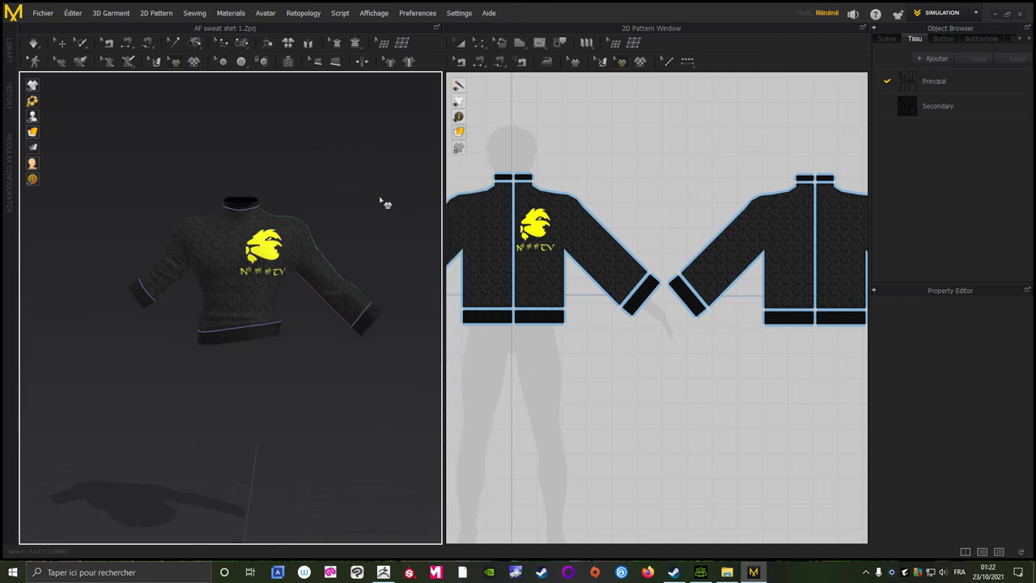
mouse_move(347, 202)
right_down()
mouse_move(173, 183)
mouse_move(437, 195)
mouse_move(330, 185)
mouse_move(381, 202)
mouse_move(358, 195)
mouse_move(380, 201)
mouse_move(367, 199)
right_up()
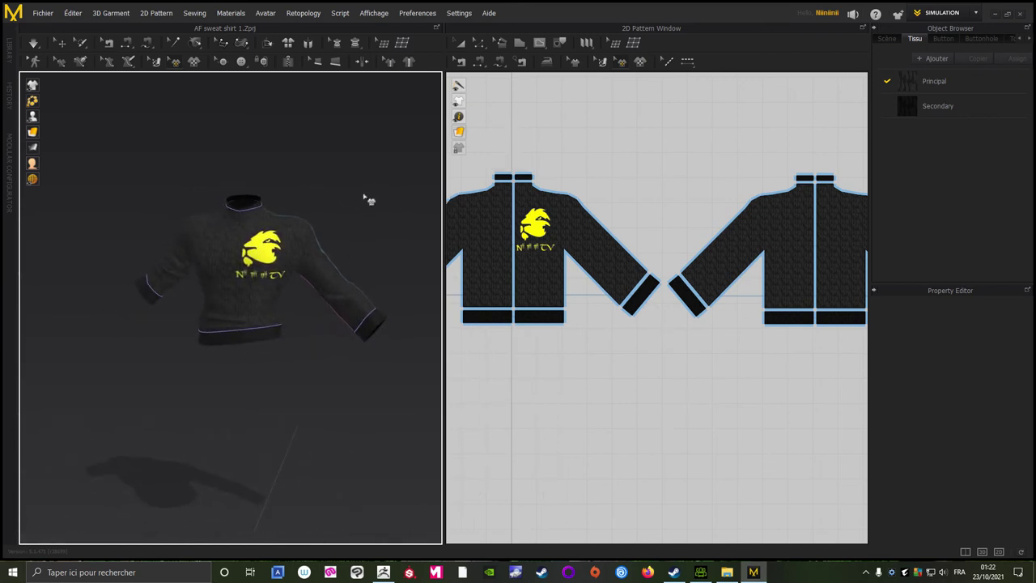
Step: Export the sweatshirt as an FBX named 'test texture' with Weld and Thick enabled
click(42, 13)
mouse_move(47, 154)
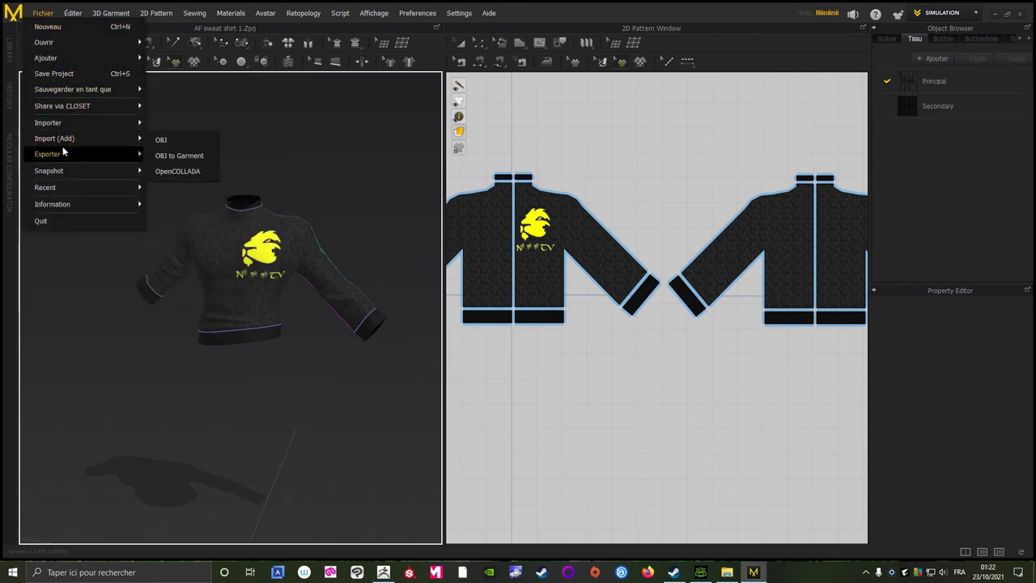
click(243, 185)
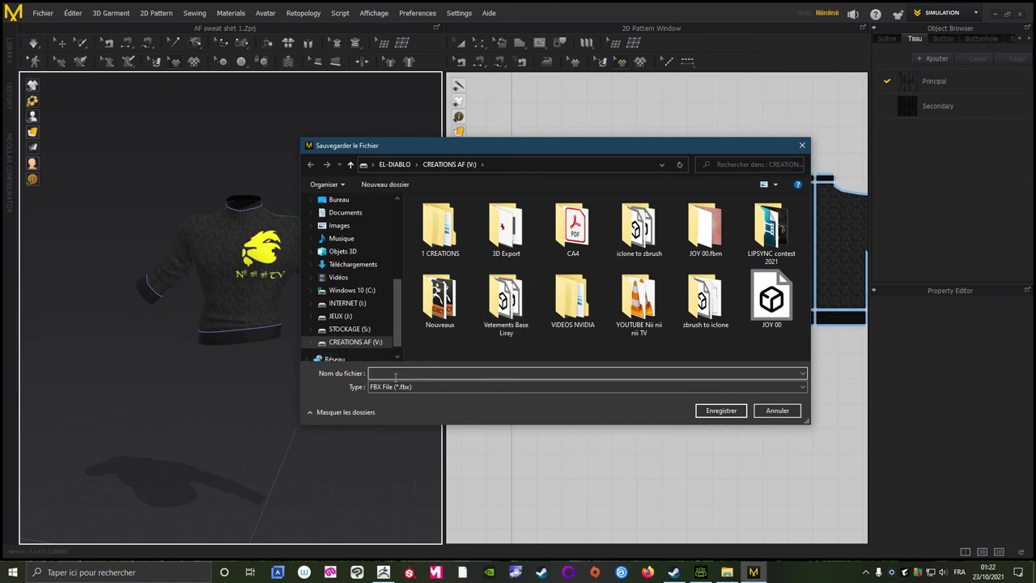
text(test texture)
click(720, 411)
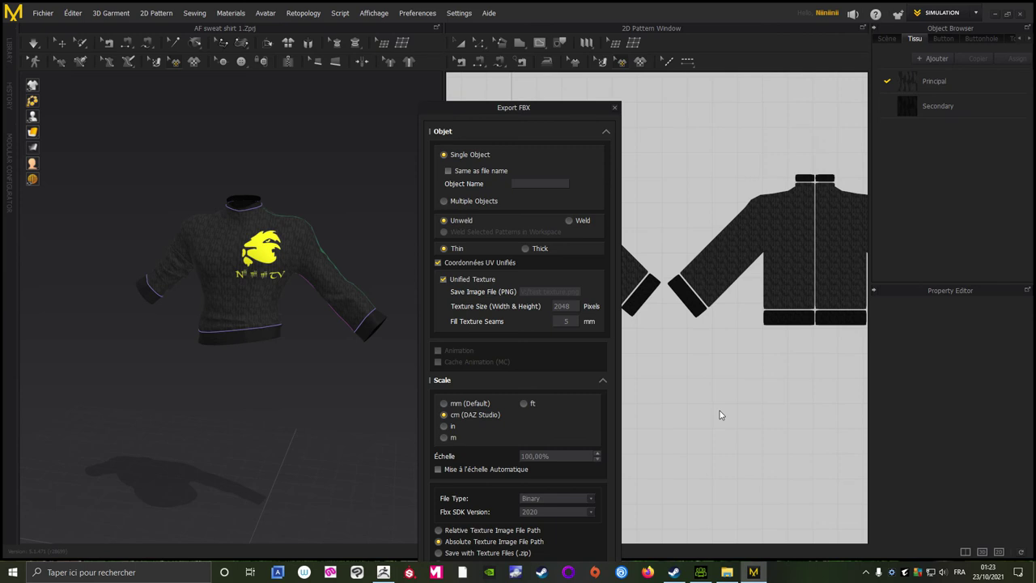
drag(471, 110, 563, 48)
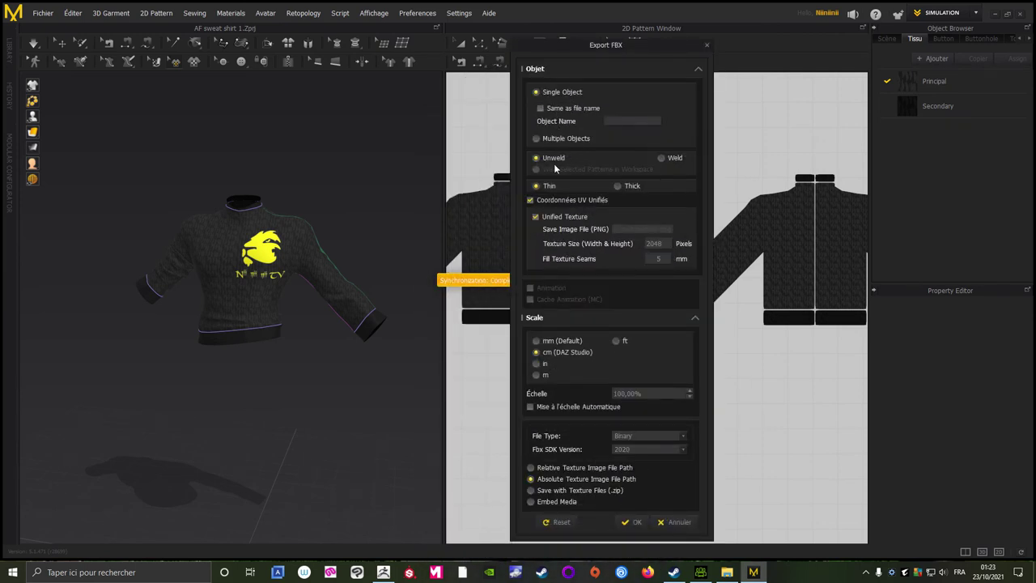
click(662, 158)
click(616, 187)
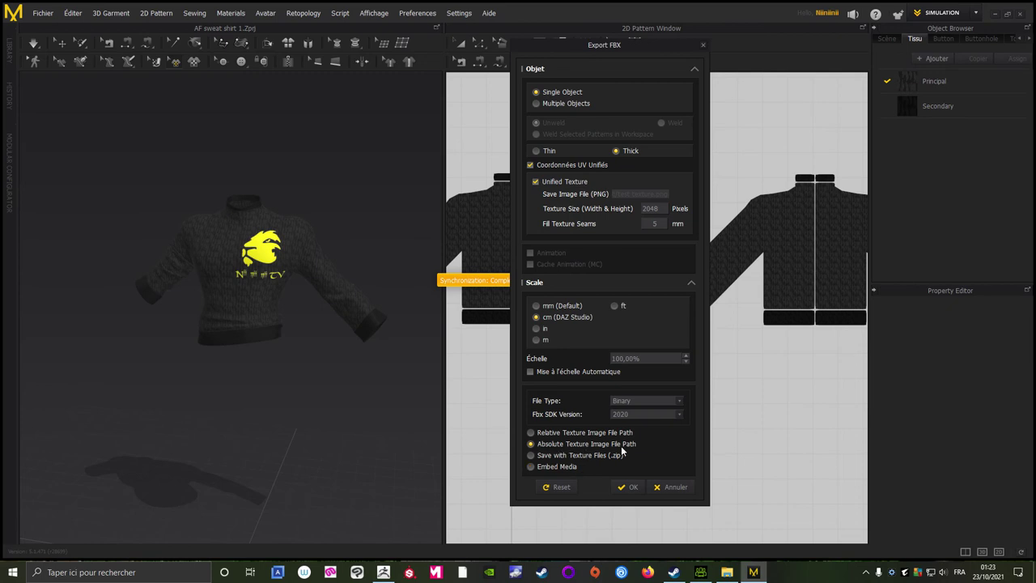
click(631, 487)
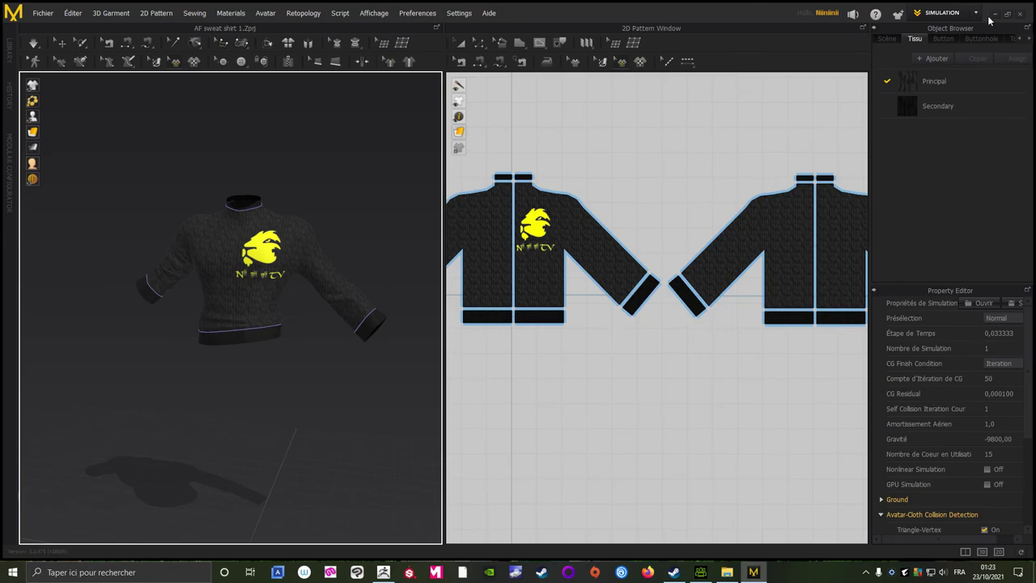
Step: Check the exported file in its folder, then switch to Character Creator 3
click(996, 15)
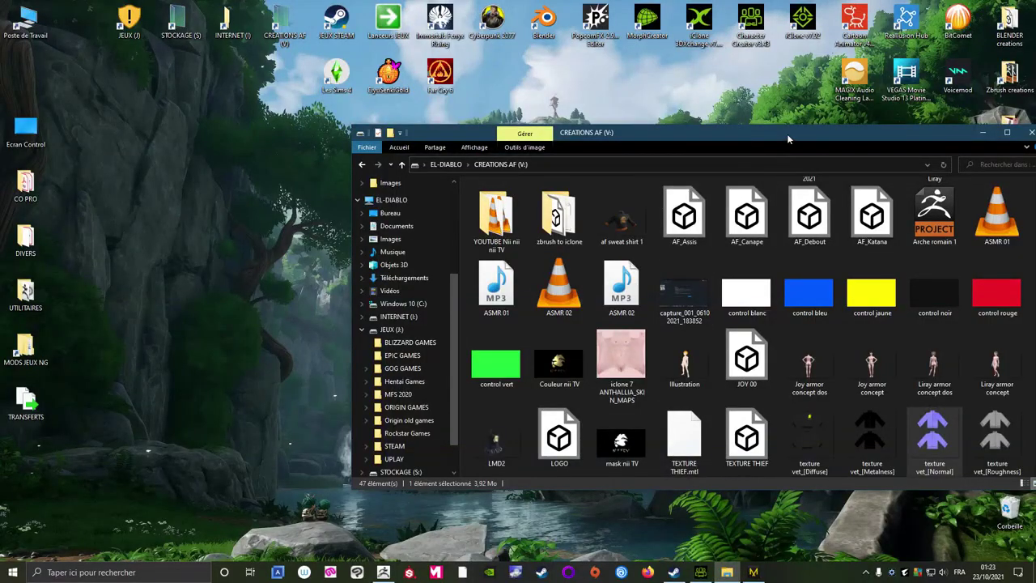
drag(787, 138, 625, 93)
scroll(619, 274, down, 1)
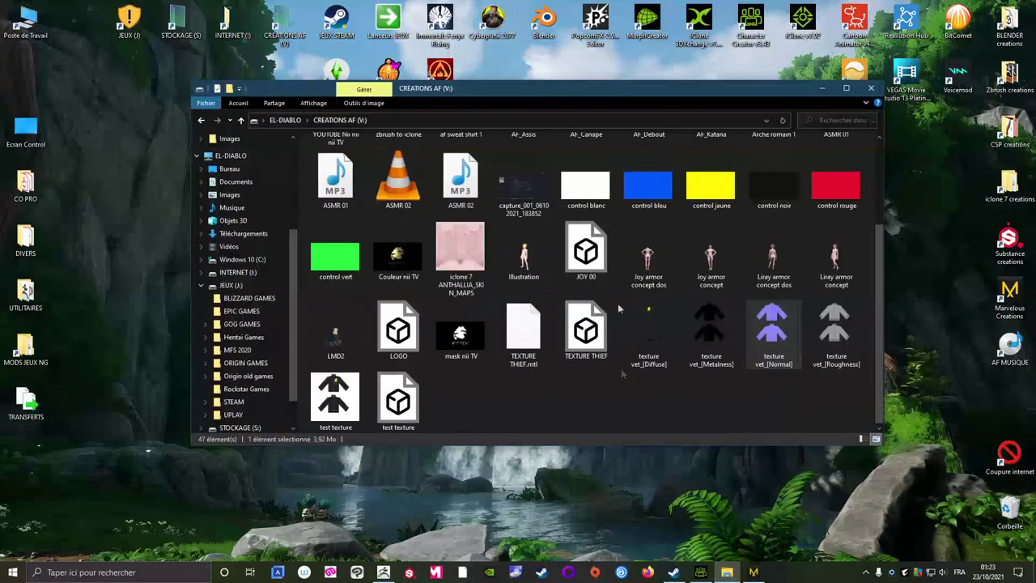
click(700, 572)
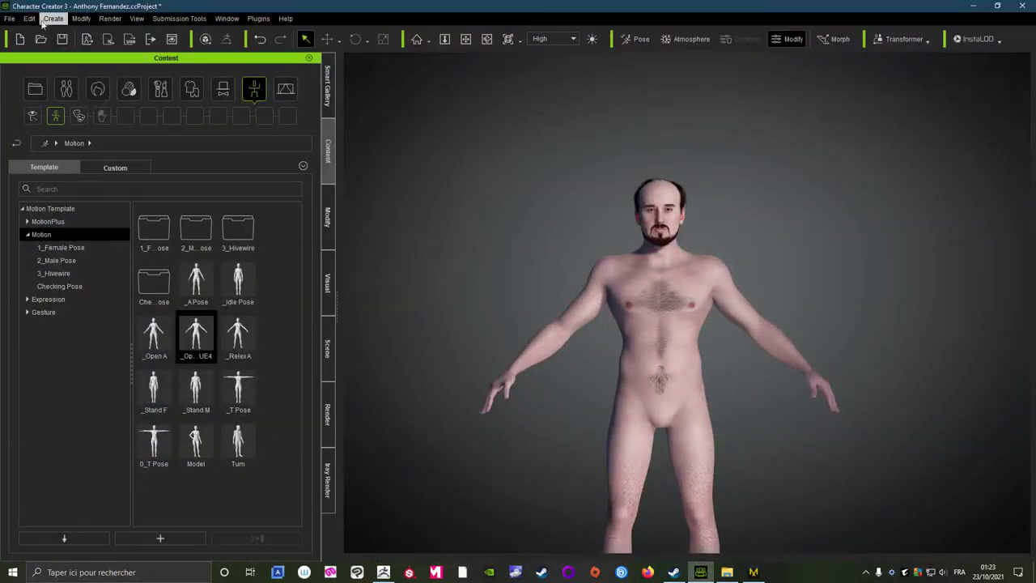
Step: Import the 'test texture' FBX file into the Character Creator 3 scene
click(49, 18)
click(89, 68)
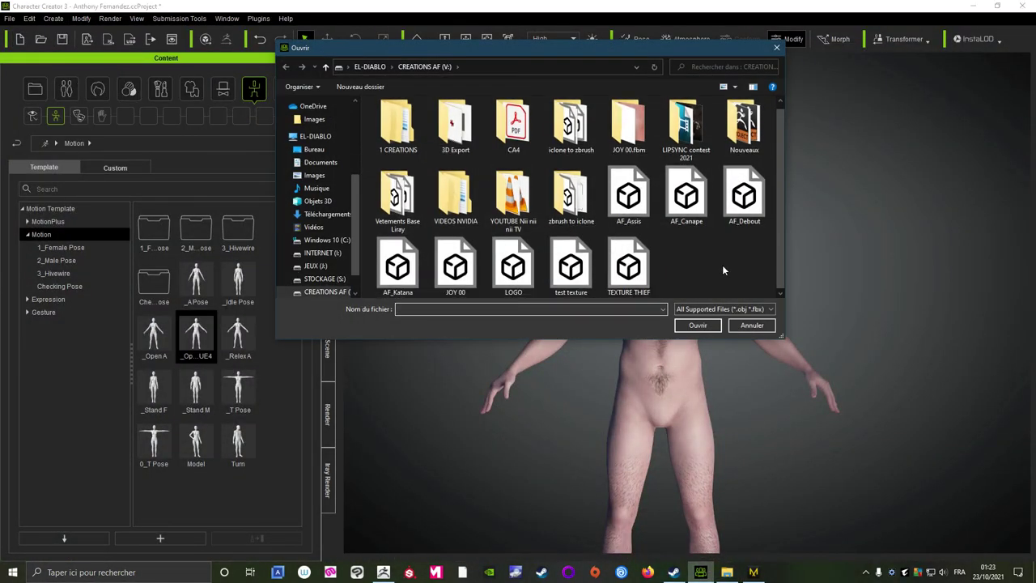
click(567, 273)
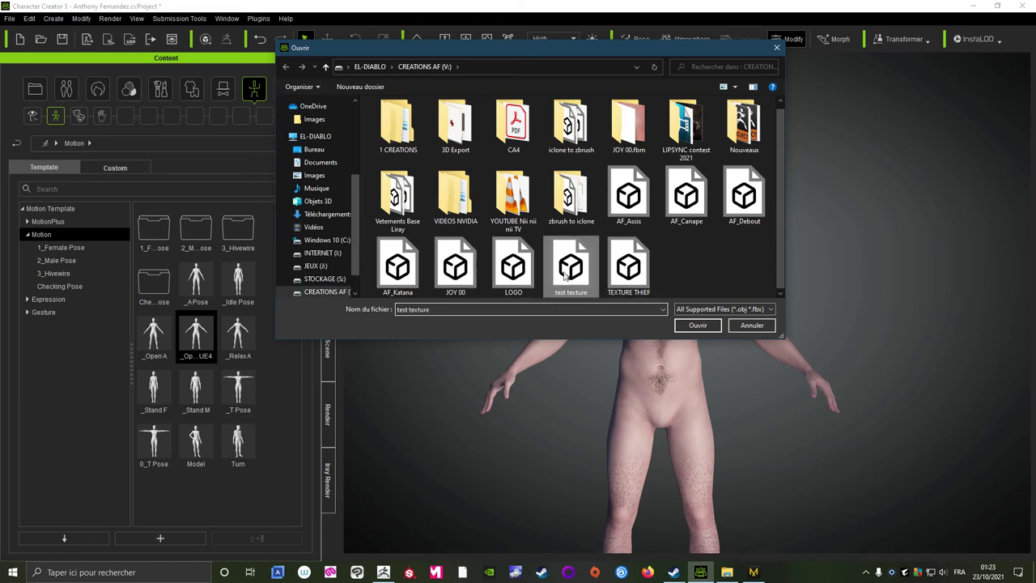
click(697, 324)
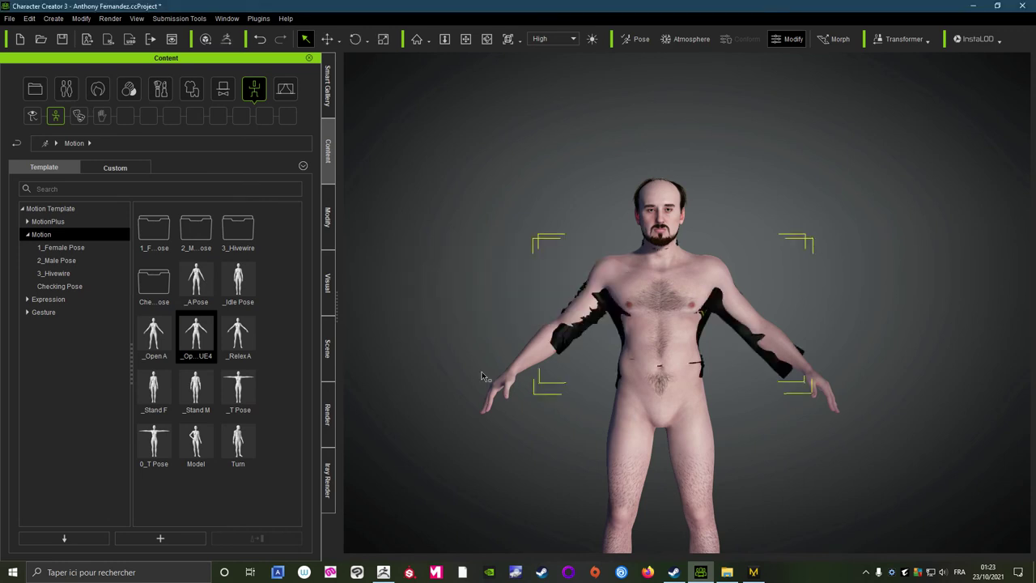
Step: Orbit to the avatar's side and show the imported garment's Modify attributes
scroll(581, 341, up, 2)
scroll(587, 346, up, 3)
scroll(591, 351, up, 3)
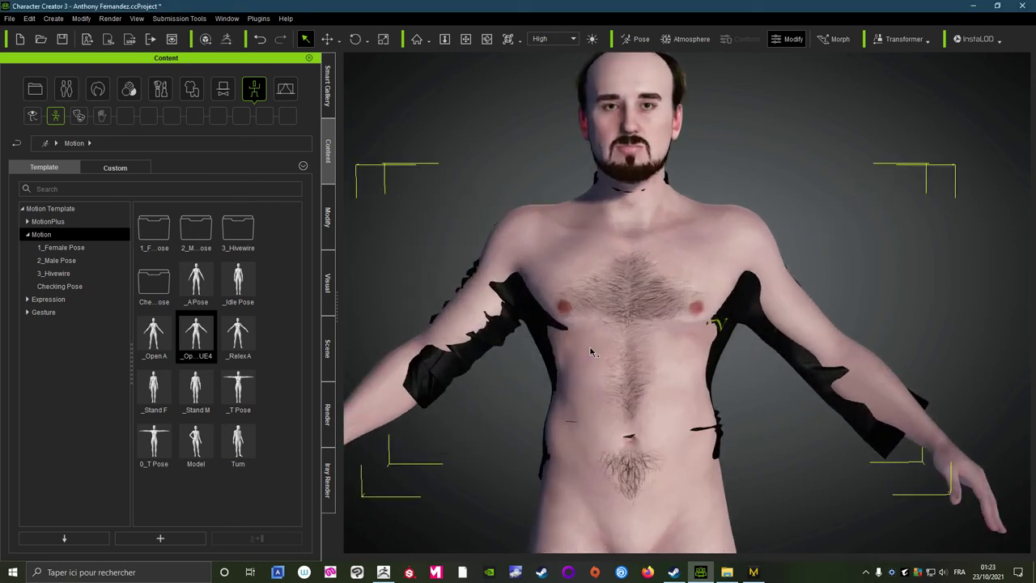
scroll(591, 351, down, 2)
mouse_move(592, 351)
right_down()
mouse_move(412, 305)
mouse_move(567, 299)
right_up()
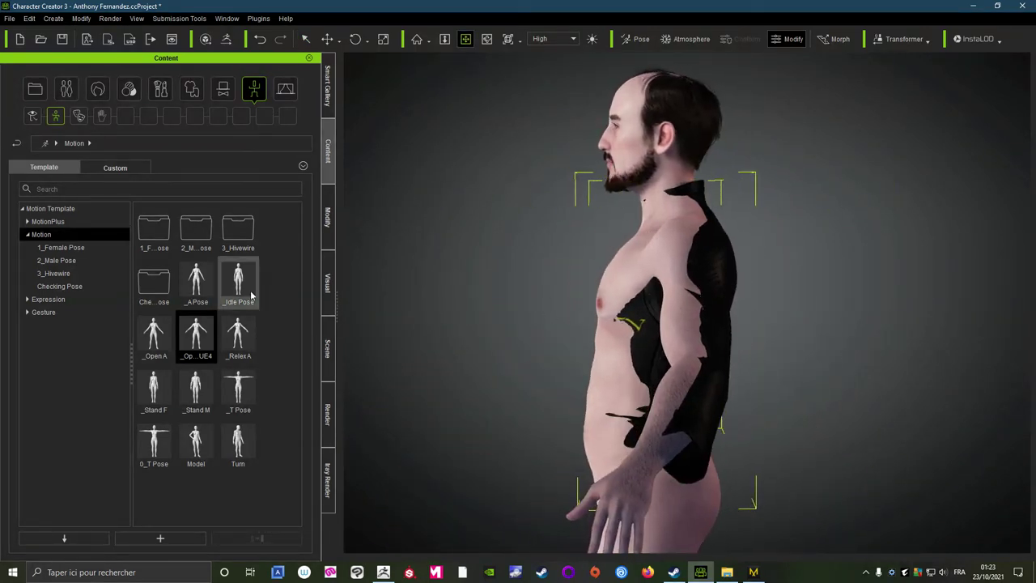
click(328, 217)
click(10, 74)
Step: Move the turtleneck up and along Z to Y 120.688, Z -3.657
scroll(63, 155, down, 1)
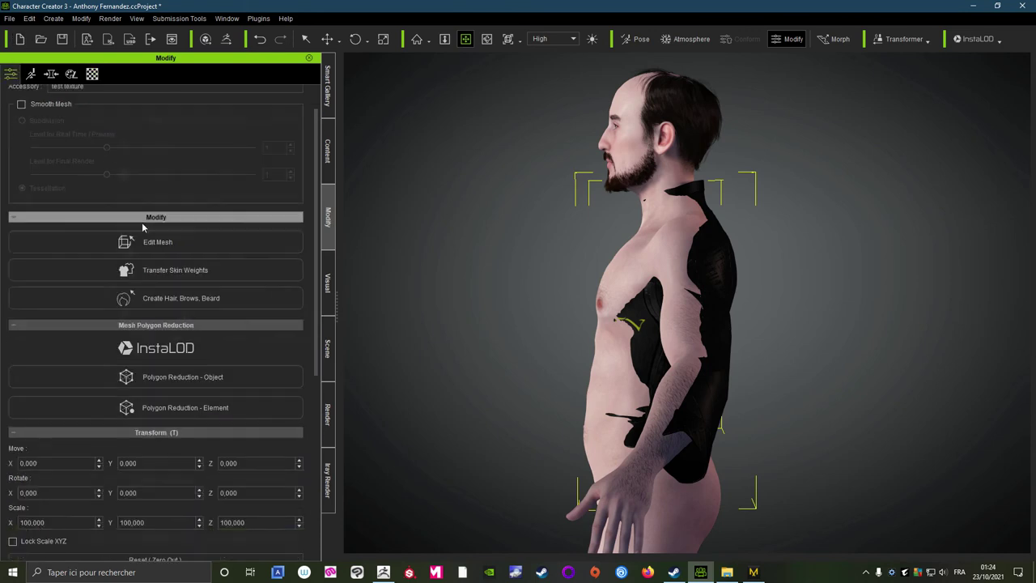
scroll(192, 420, down, 8)
key(w)
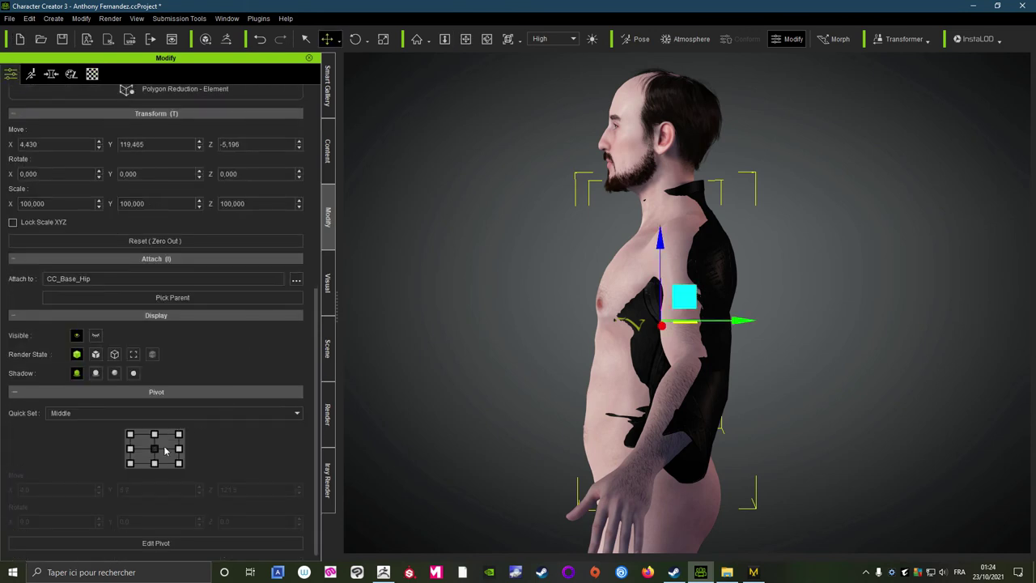
drag(737, 327, 729, 322)
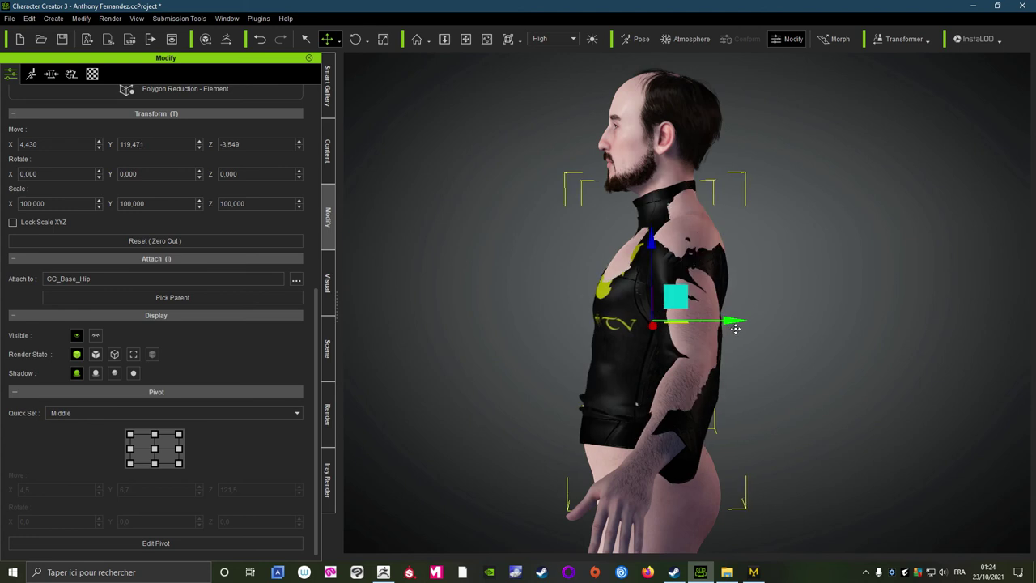
drag(659, 245, 660, 239)
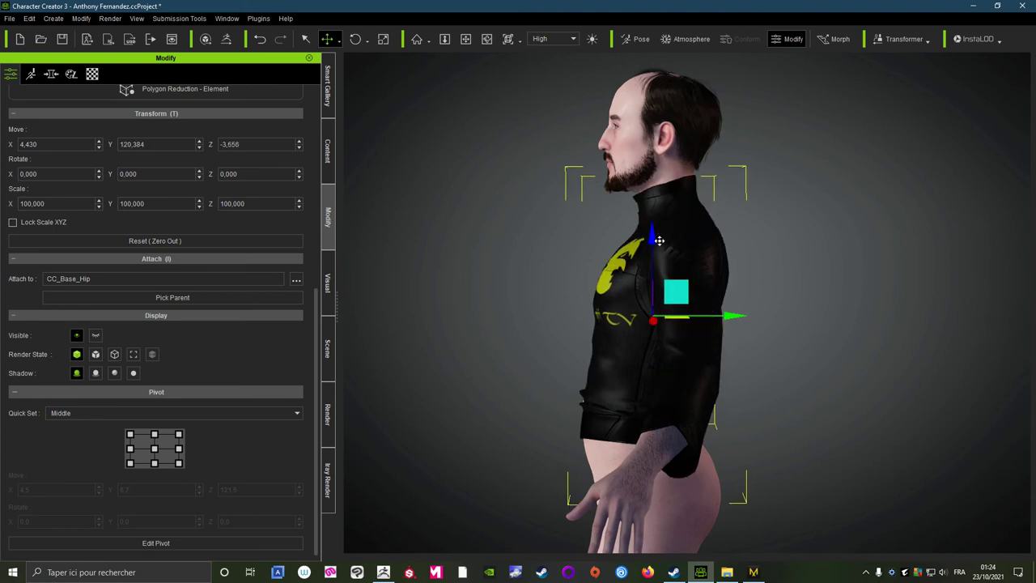
Step: Orbit and zoom around the chest to confirm the shirt covers the torso
right_drag(659, 240, 680, 285)
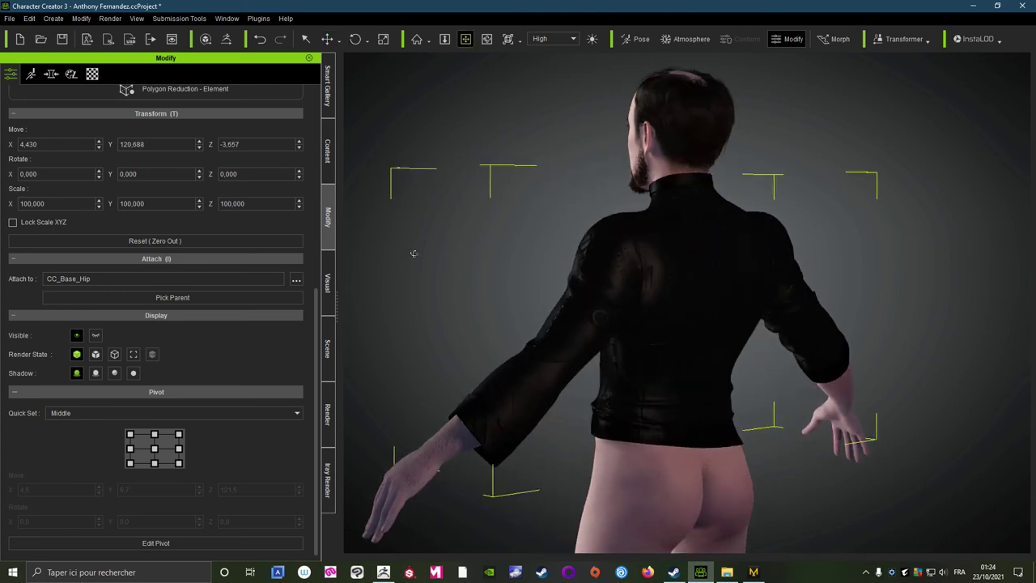
scroll(676, 292, up, 2)
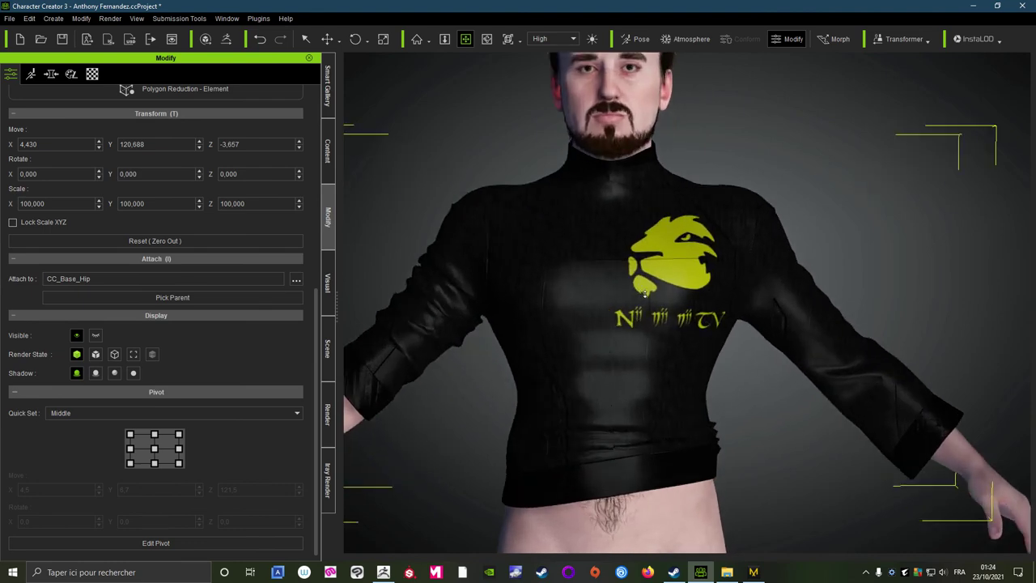
scroll(659, 301, up, 2)
scroll(643, 310, up, 2)
right_drag(643, 310, 284, 223)
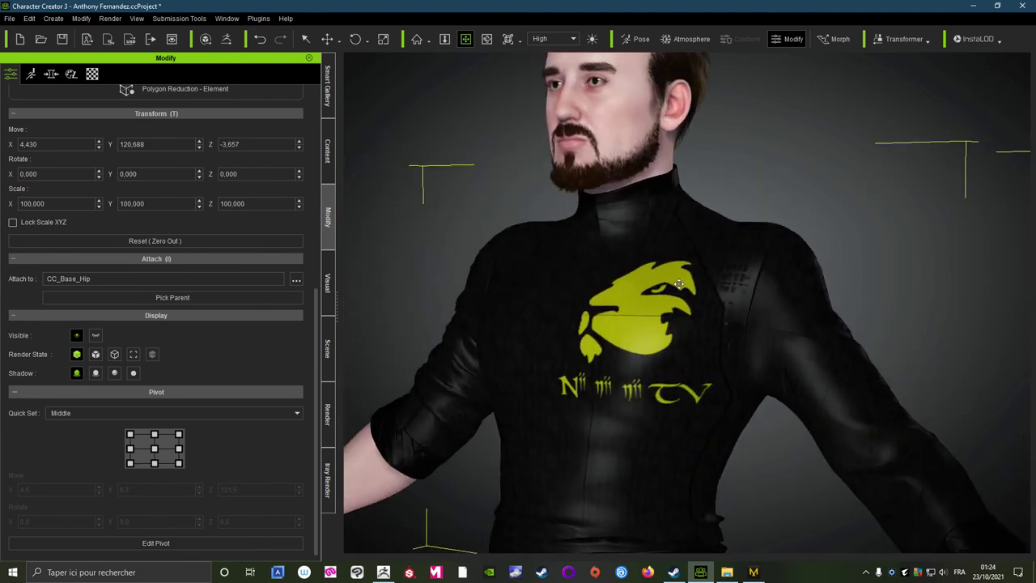
right_drag(491, 278, 261, 228)
scroll(243, 235, up, 2)
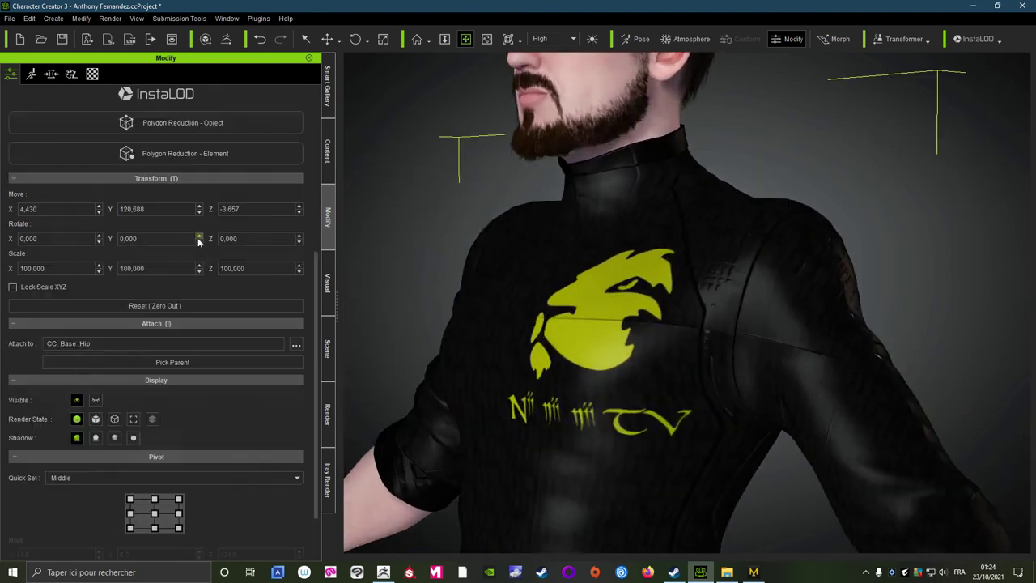
scroll(145, 153, up, 3)
scroll(121, 243, up, 2)
scroll(107, 118, up, 2)
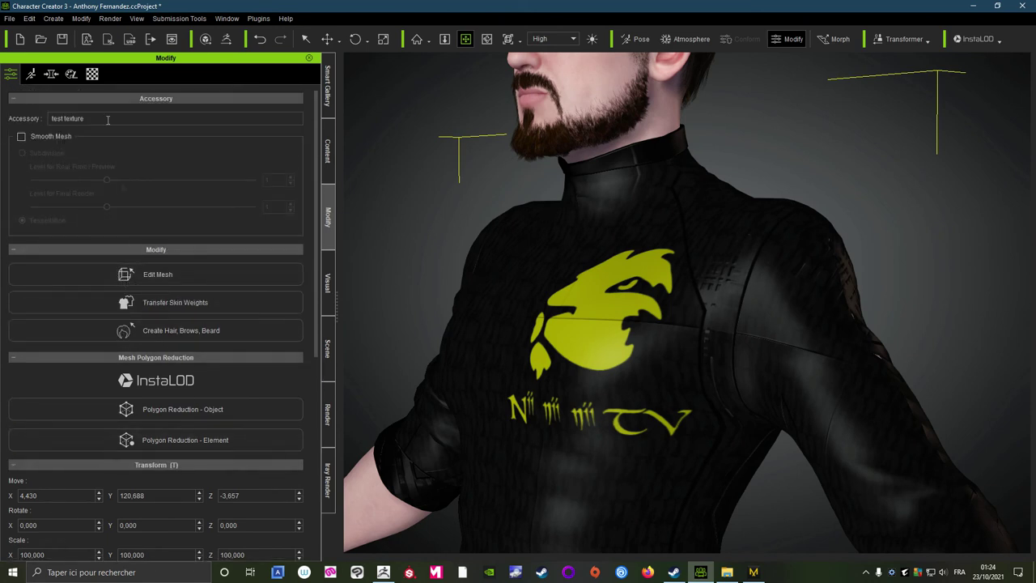
Step: Set the Shader Type of both shirt materials to PBR
click(93, 74)
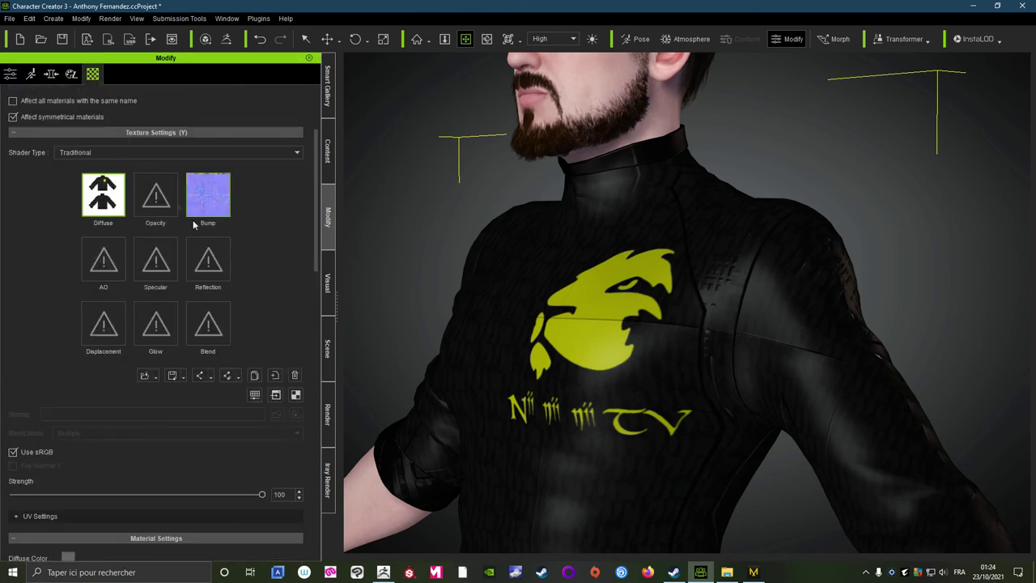
scroll(202, 223, up, 4)
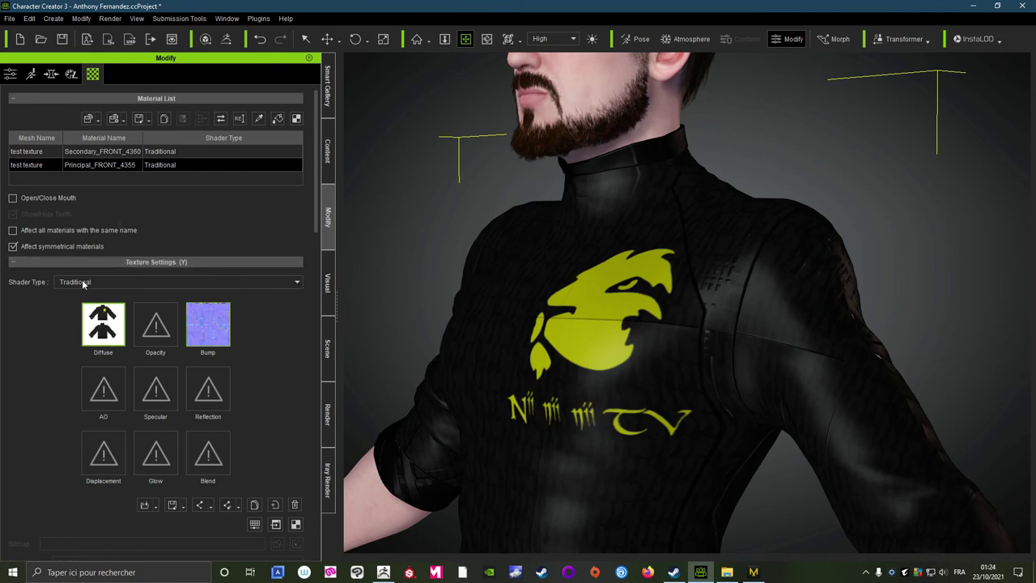
click(96, 154)
ctrl+click(87, 166)
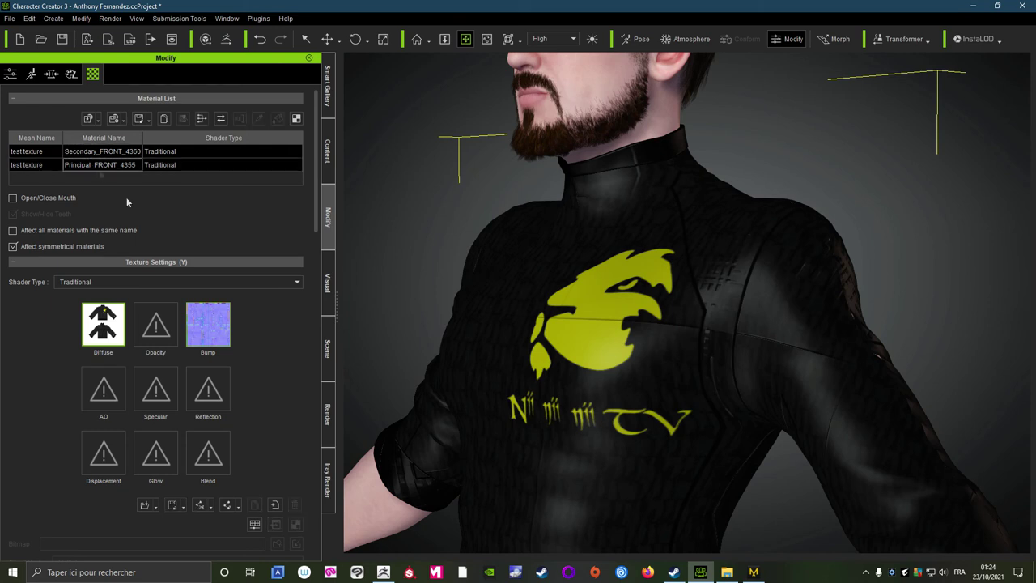
click(93, 280)
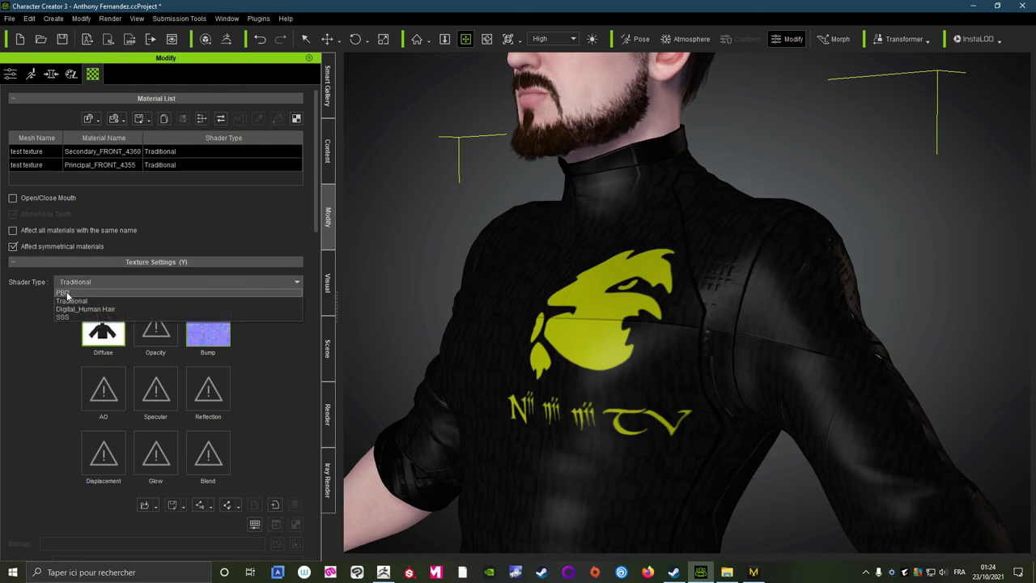
click(65, 292)
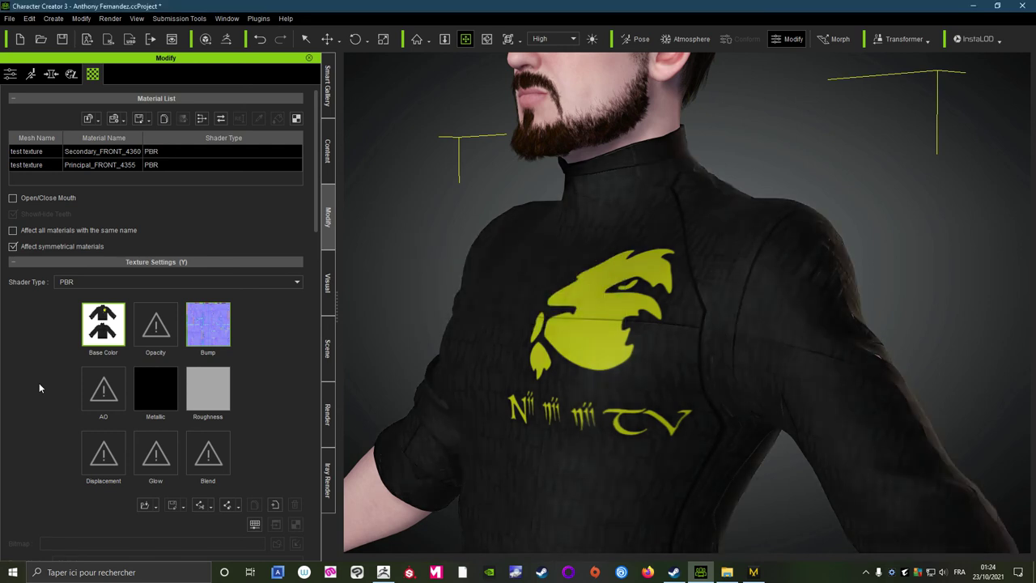
Step: Select the Principal_FRONT_4355 material and bring up the texture maps folder
mouse_move(558, 386)
right_down()
mouse_move(708, 413)
mouse_move(668, 363)
mouse_move(691, 305)
mouse_move(545, 367)
right_up()
scroll(680, 429, down, 3)
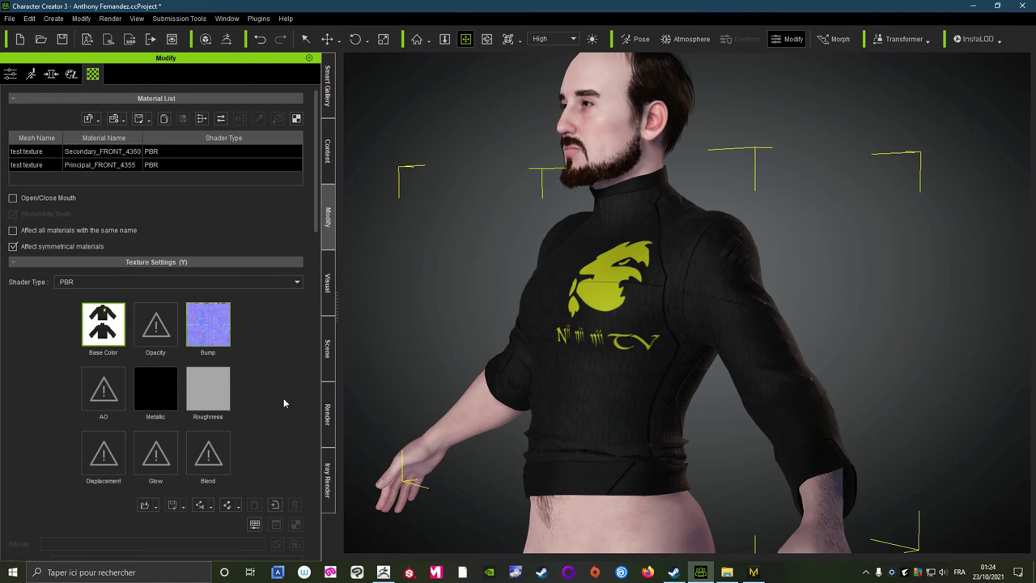
scroll(283, 397, down, 2)
scroll(265, 358, up, 2)
click(79, 166)
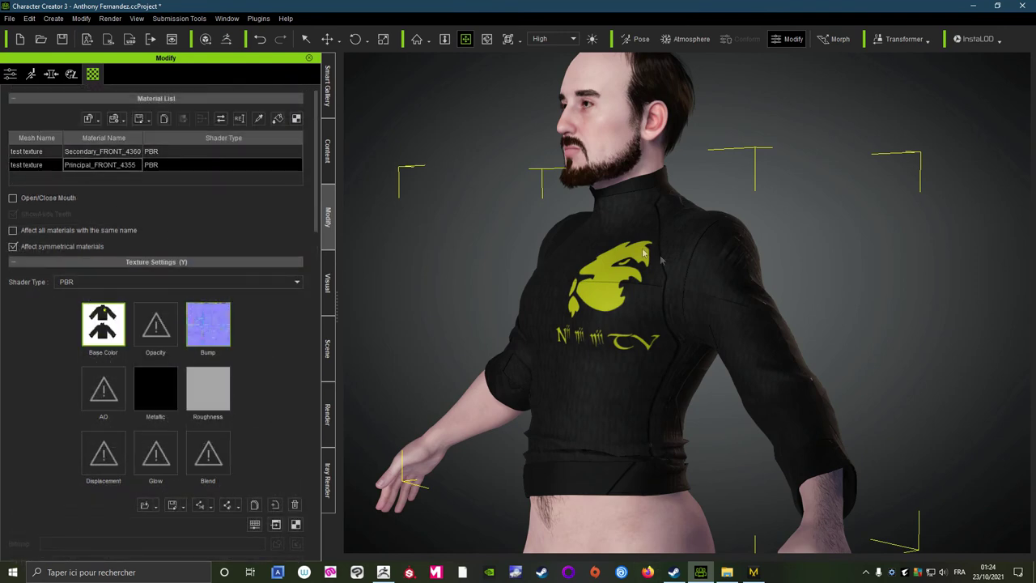
click(727, 572)
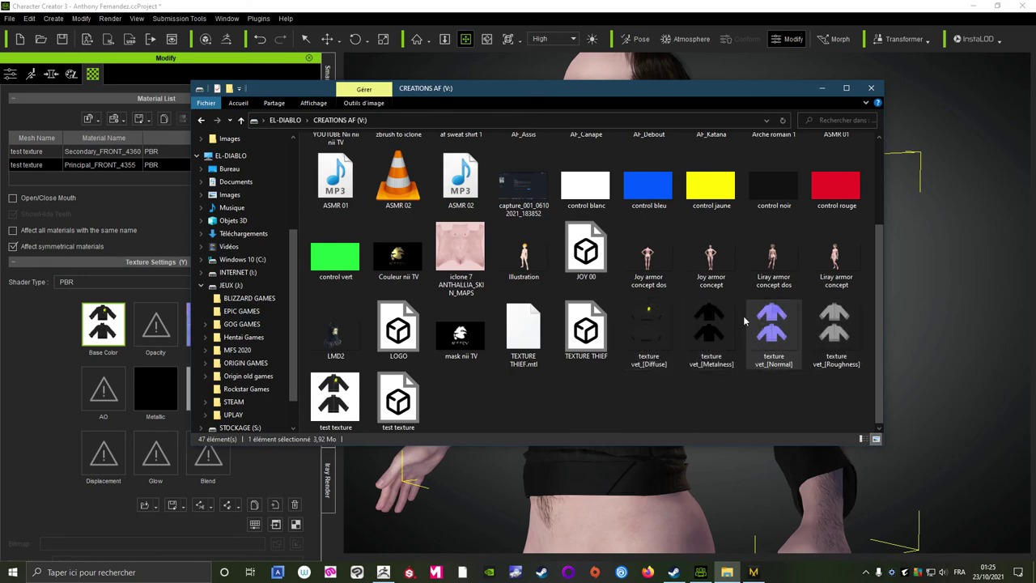
mouse_move(682, 93)
mouse_down()
mouse_move(705, 267)
mouse_move(777, 270)
mouse_up()
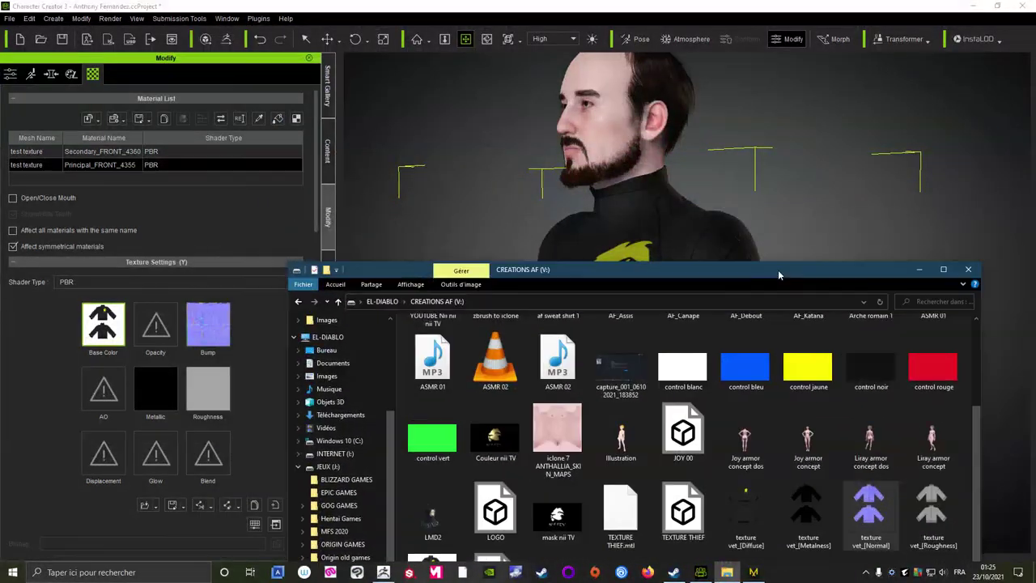
Step: Load texture vet Roughness, Metalness, Diffuse and Normal maps into Roughness, Metallic, Base Color and Bump
drag(933, 505, 216, 392)
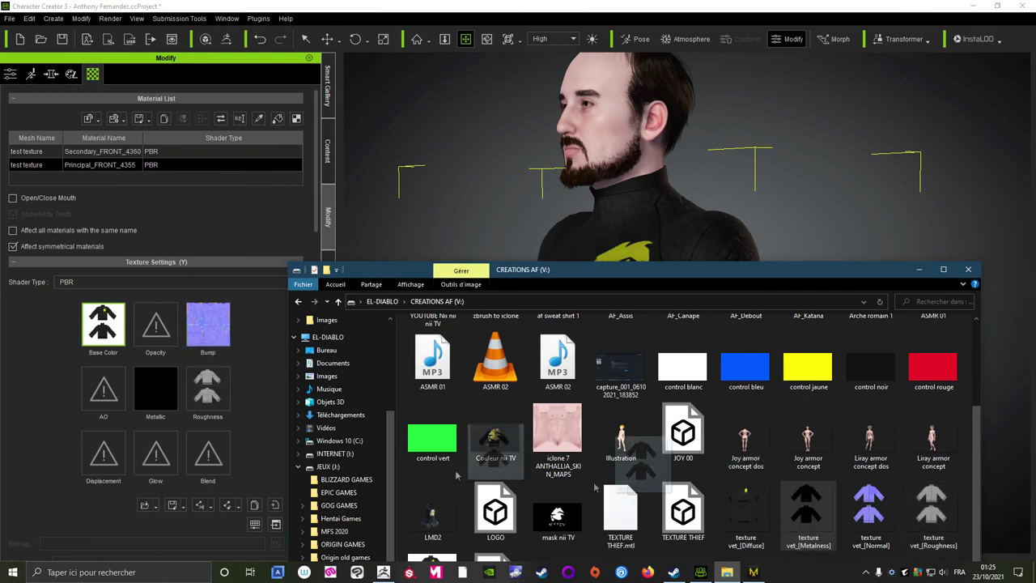
drag(812, 512, 158, 380)
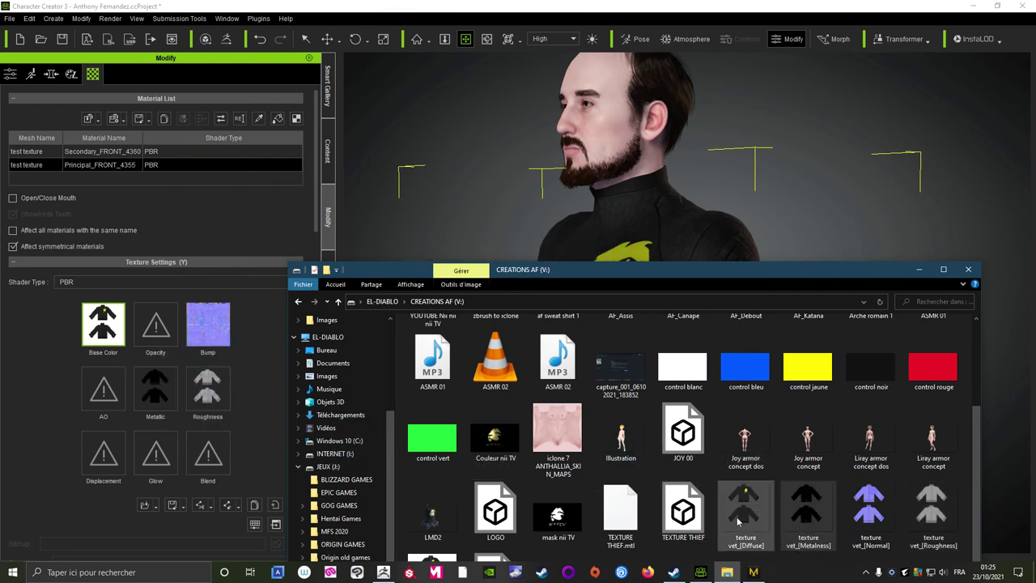
drag(742, 522, 106, 343)
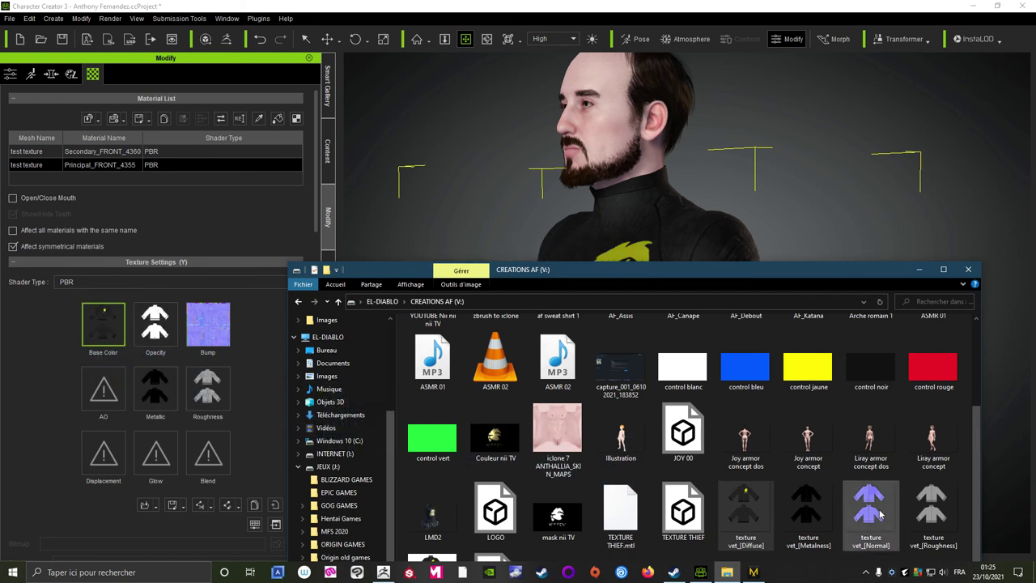
drag(878, 511, 213, 335)
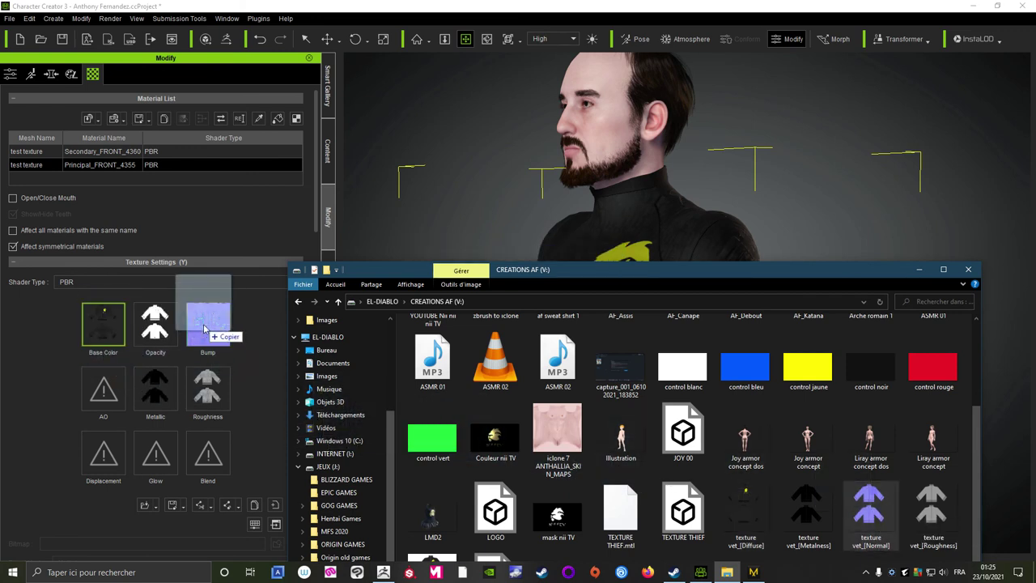
click(474, 258)
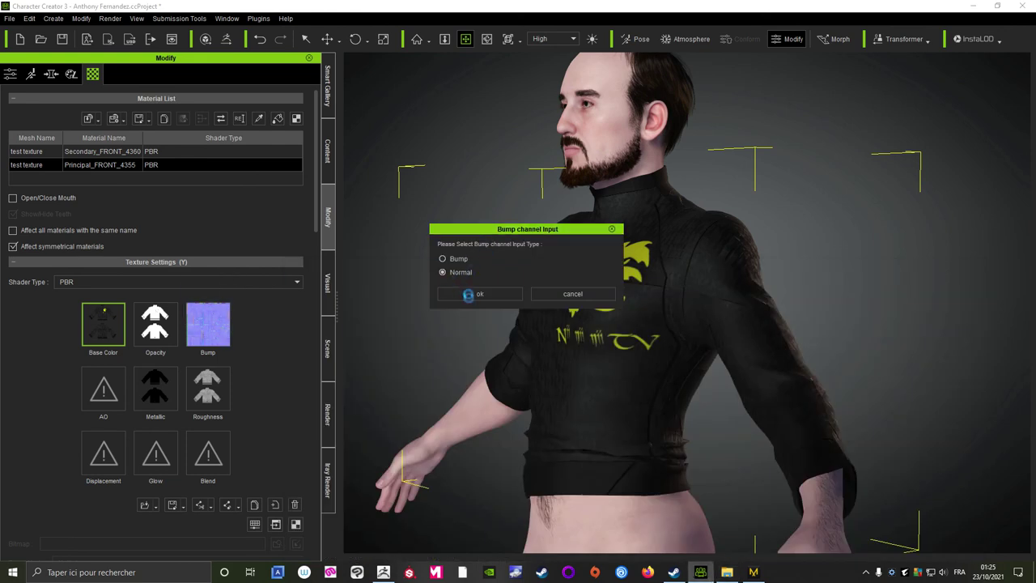
click(471, 299)
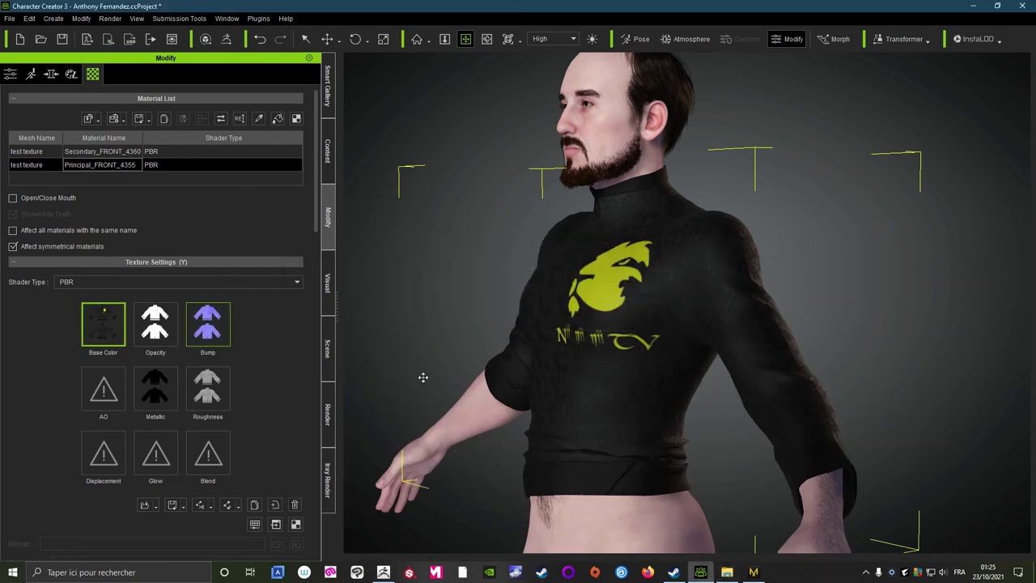
Step: Delete the opacity texture from the Principal material
scroll(534, 348, up, 2)
right_drag(534, 348, 412, 358)
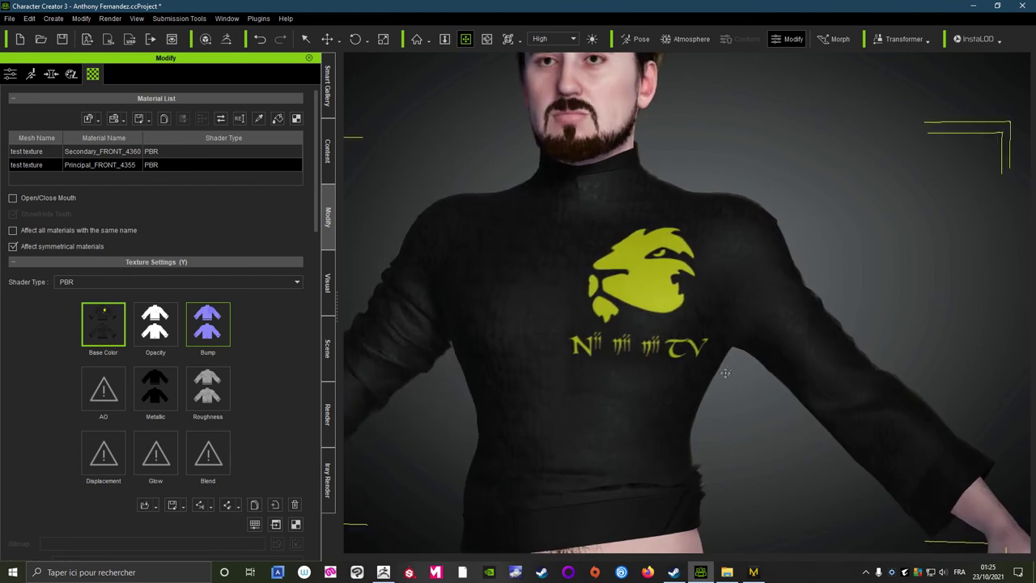
click(155, 324)
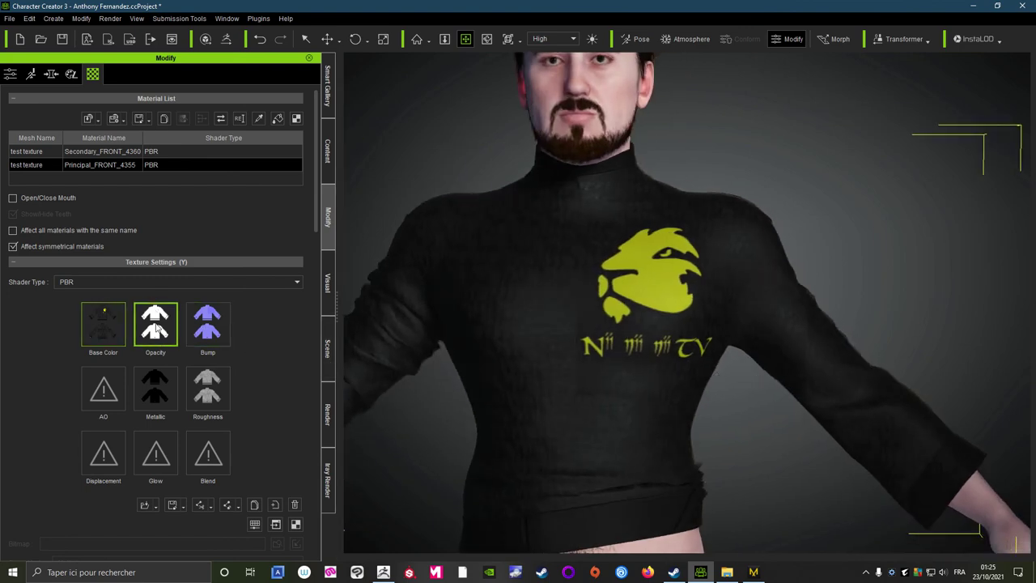
click(294, 505)
scroll(613, 318, down, 1)
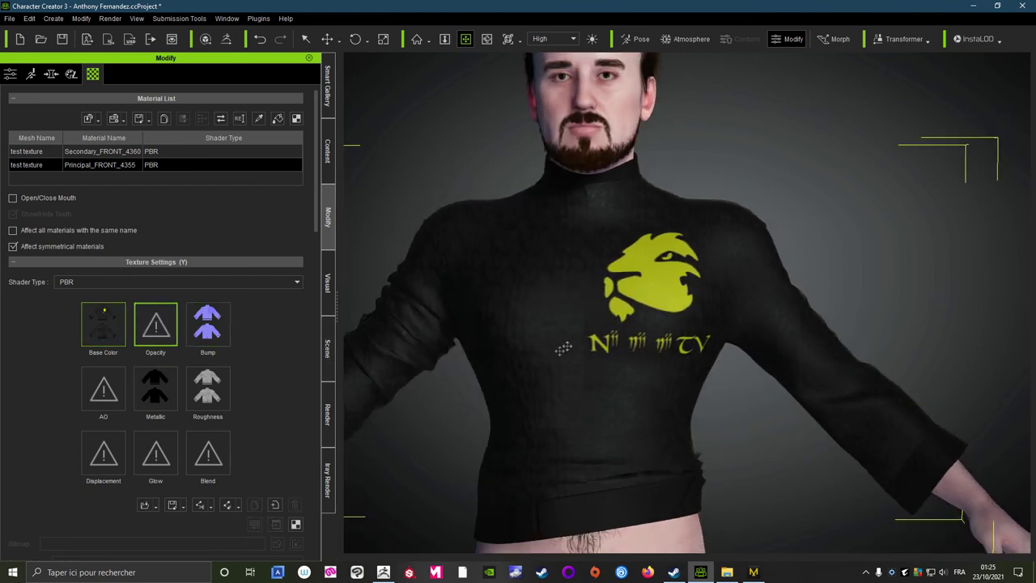
mouse_move(541, 347)
right_down()
mouse_move(515, 345)
mouse_move(391, 394)
right_up()
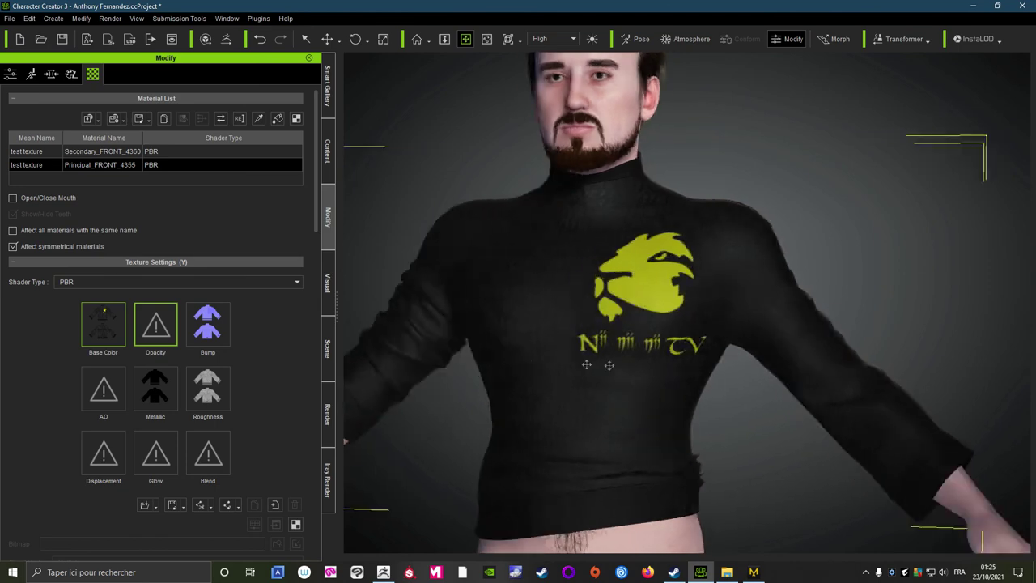
Step: Set the Principal material's diffuse colour to white
scroll(267, 421, down, 3)
scroll(276, 416, down, 2)
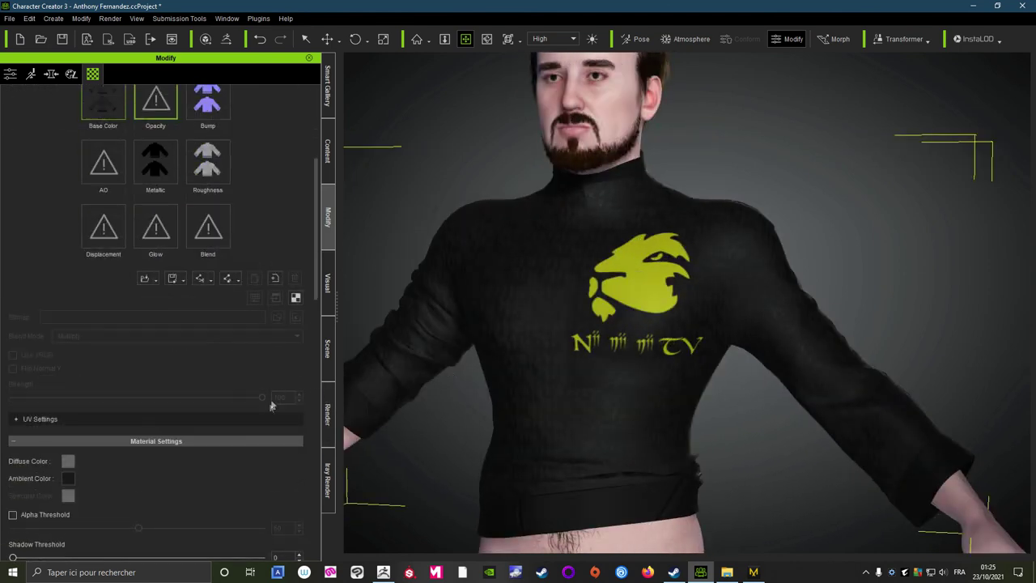
scroll(278, 414, up, 1)
scroll(259, 437, down, 1)
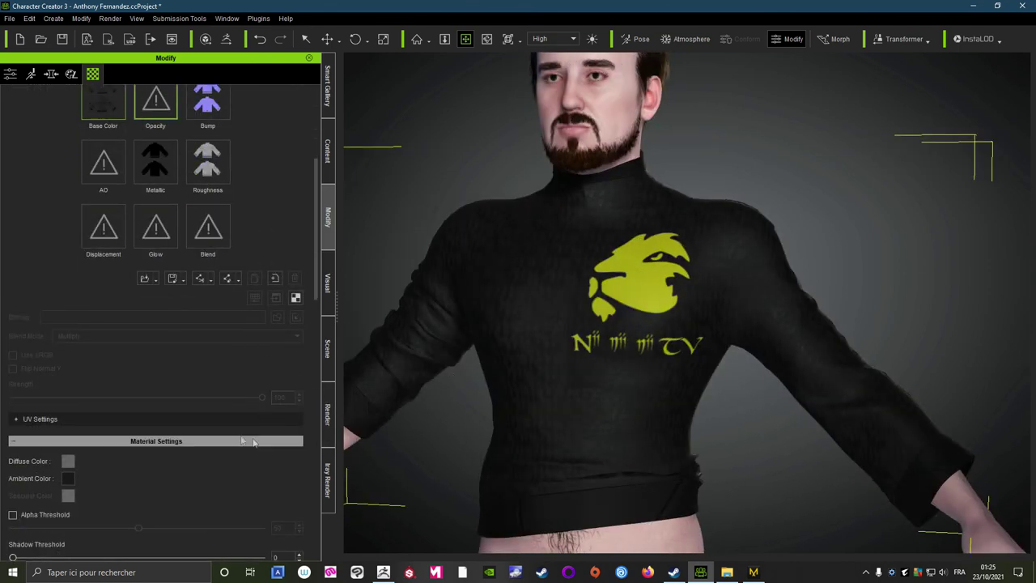
click(68, 461)
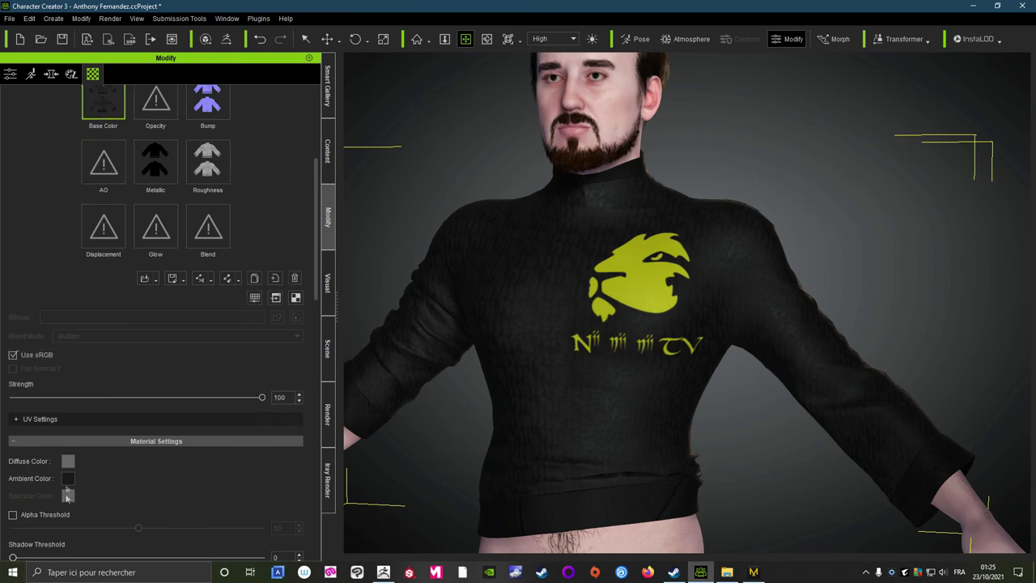
click(69, 462)
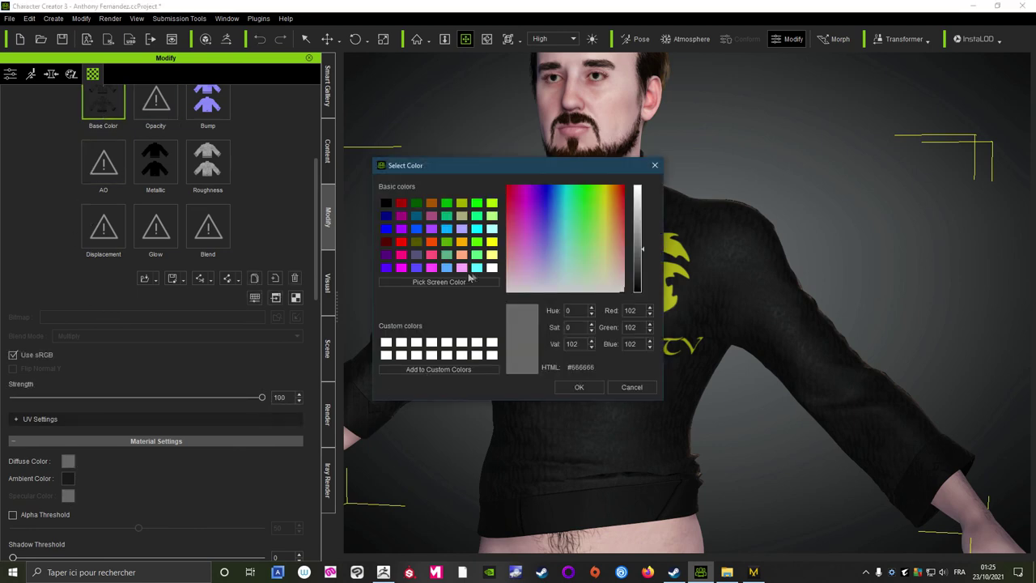
click(491, 267)
click(579, 387)
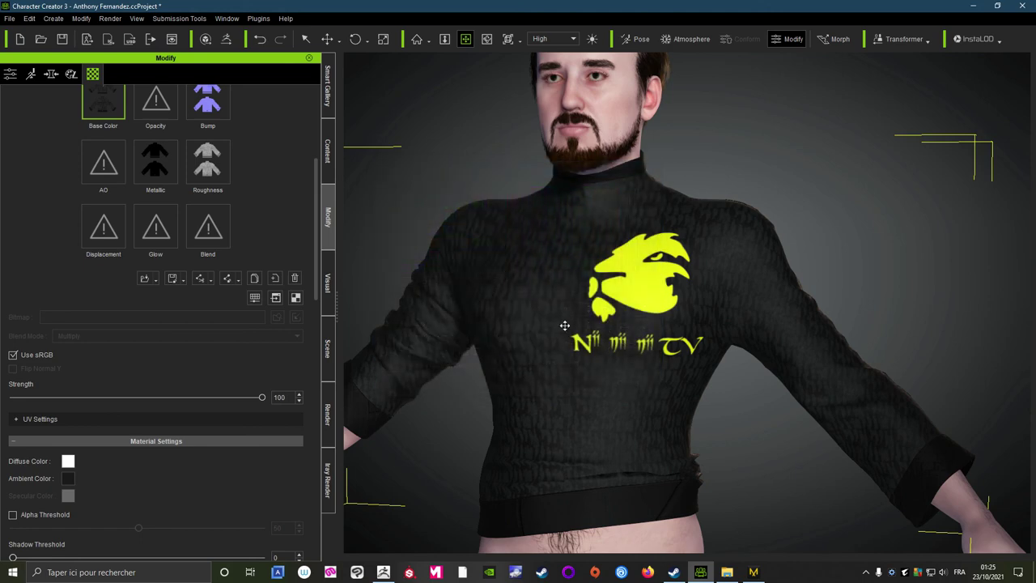
Step: Select the Secondary_FRONT_4360 material
mouse_move(565, 325)
right_down()
mouse_move(470, 333)
mouse_move(552, 340)
right_up()
scroll(238, 301, up, 3)
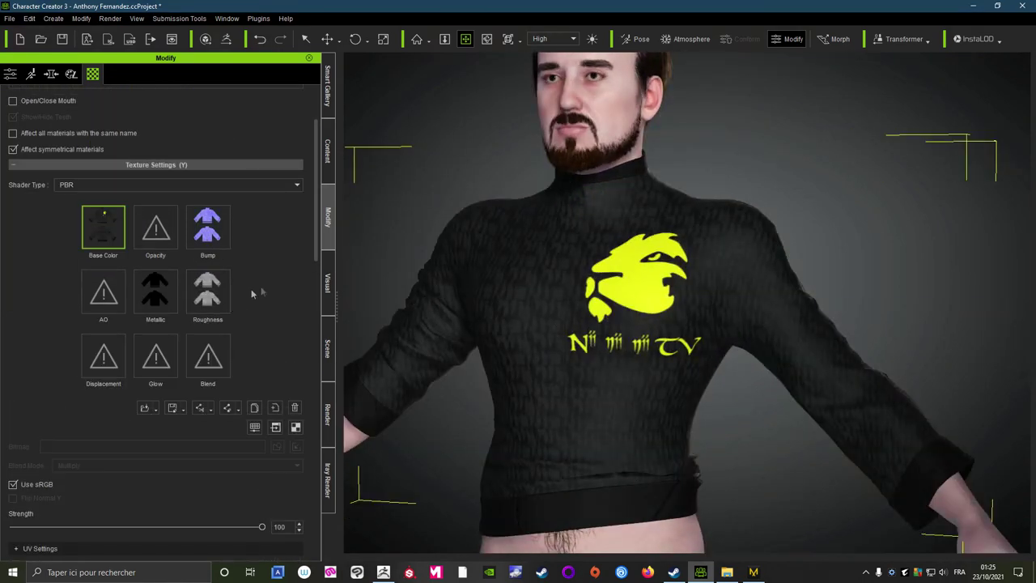
scroll(254, 291, up, 3)
click(31, 154)
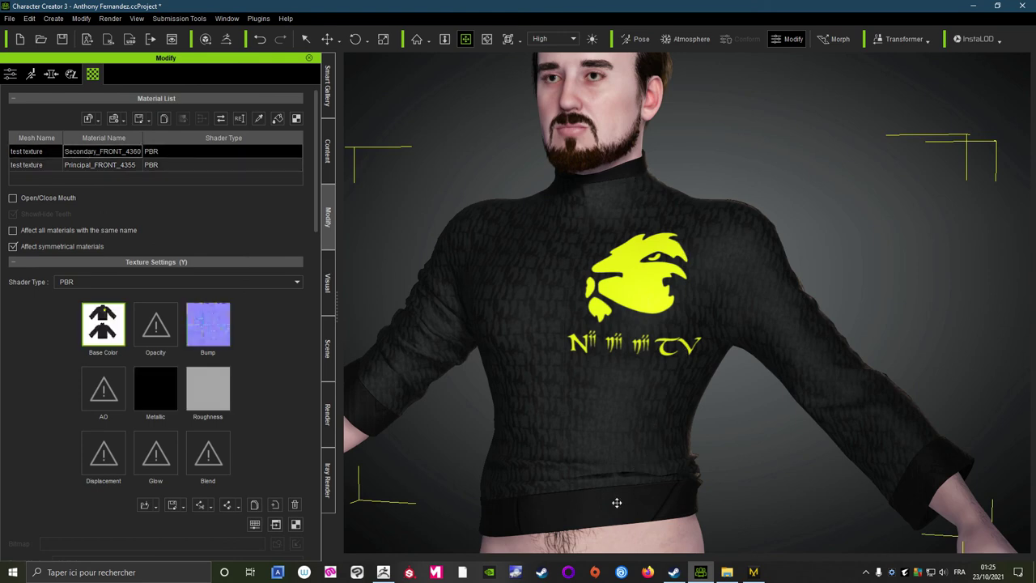
Step: Set the Secondary_FRONT_4360 material's diffuse colour to white
scroll(241, 399, down, 2)
scroll(101, 444, down, 3)
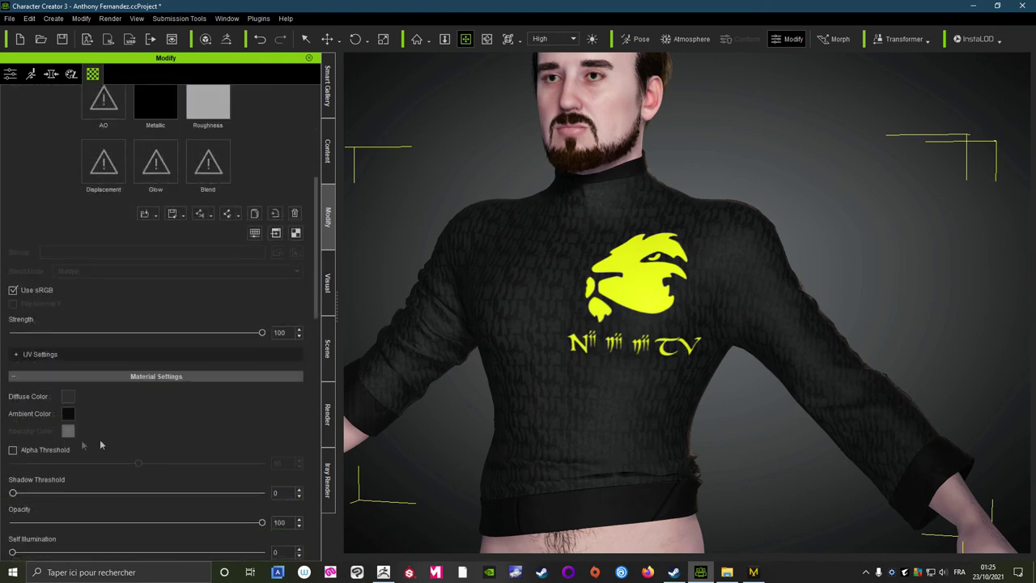
click(68, 398)
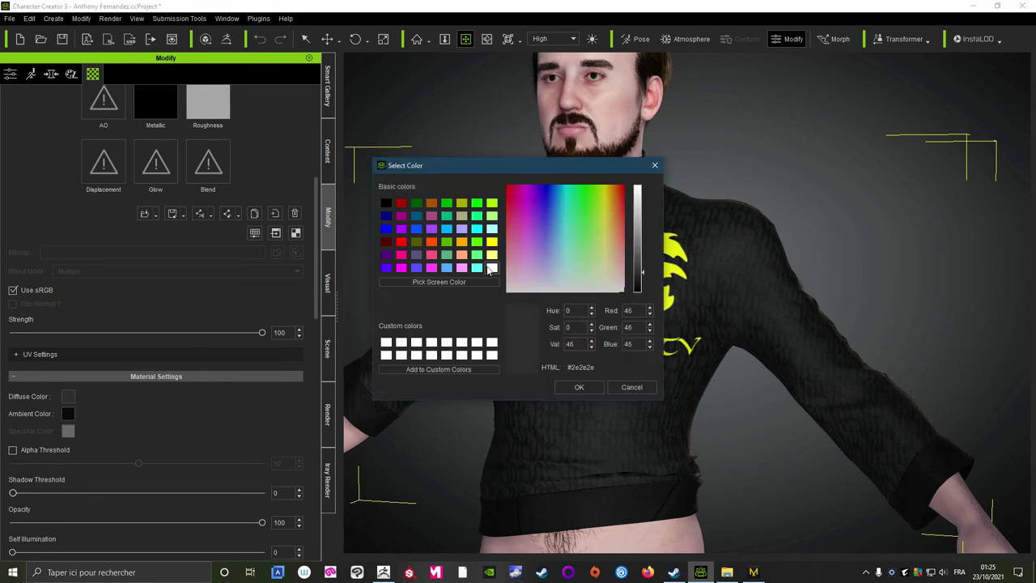
click(489, 267)
click(594, 388)
scroll(249, 320, up, 3)
scroll(248, 320, up, 1)
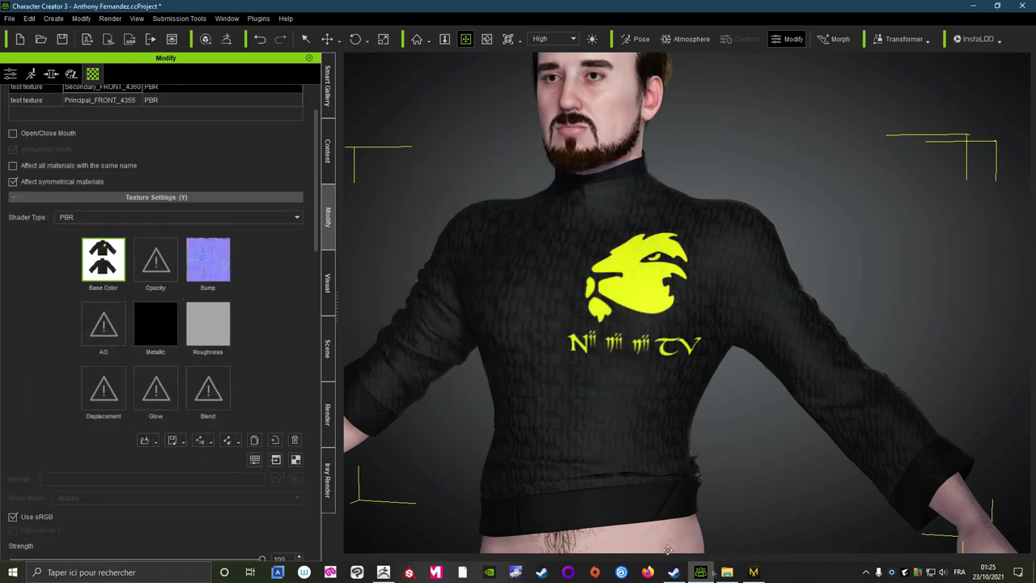
Step: Load the roughness, metalness, diffuse and normal maps from the texture folder into their slots
click(726, 572)
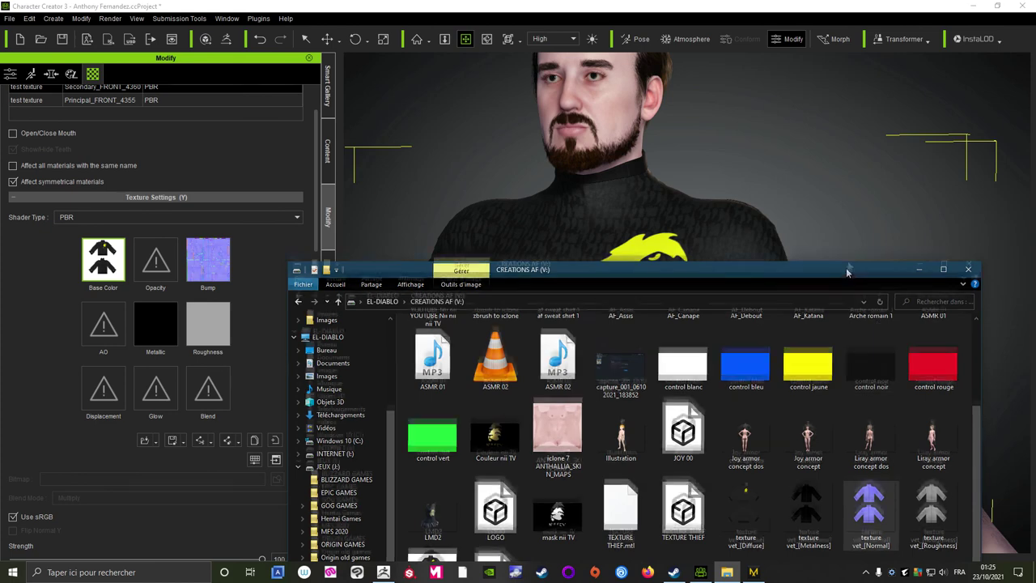
mouse_move(850, 269)
mouse_down()
mouse_move(882, 195)
mouse_move(890, 199)
mouse_up()
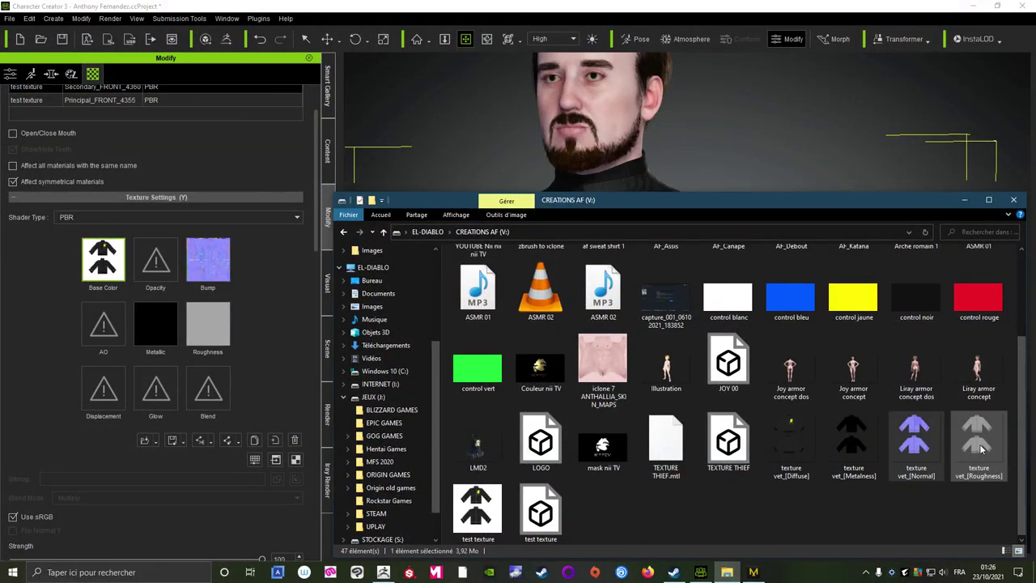
drag(985, 449, 212, 340)
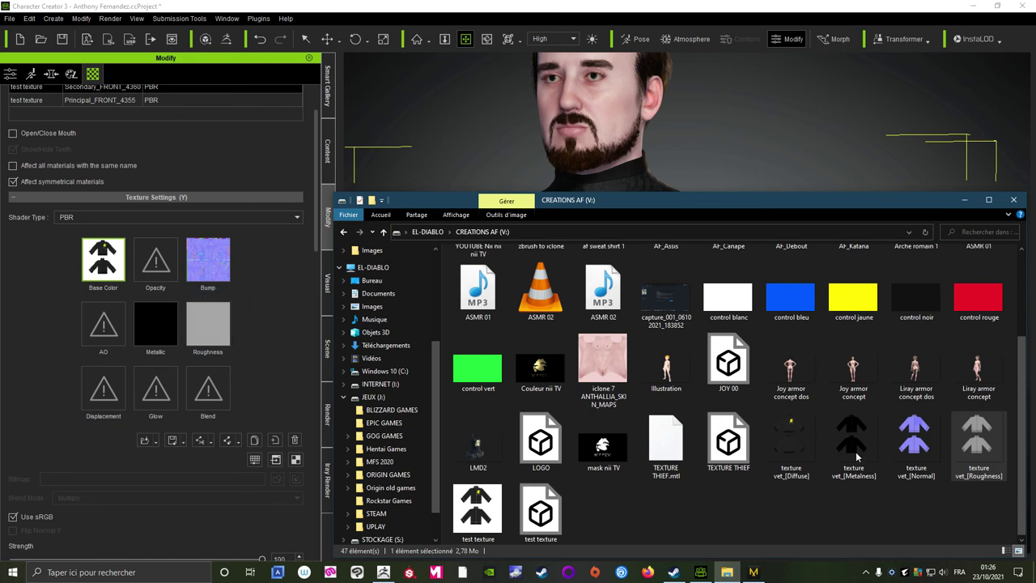
drag(856, 457, 154, 328)
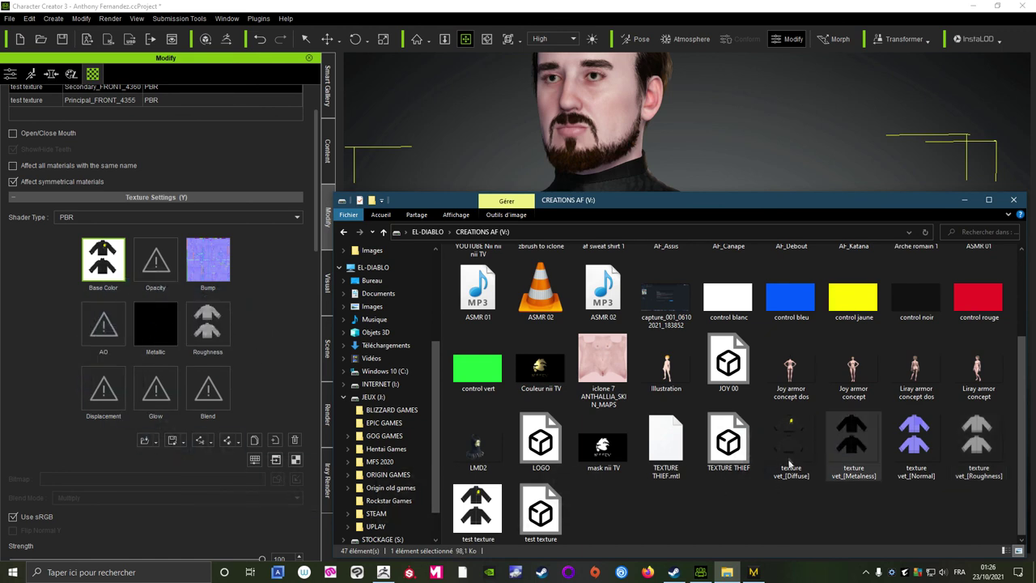
drag(798, 452, 103, 263)
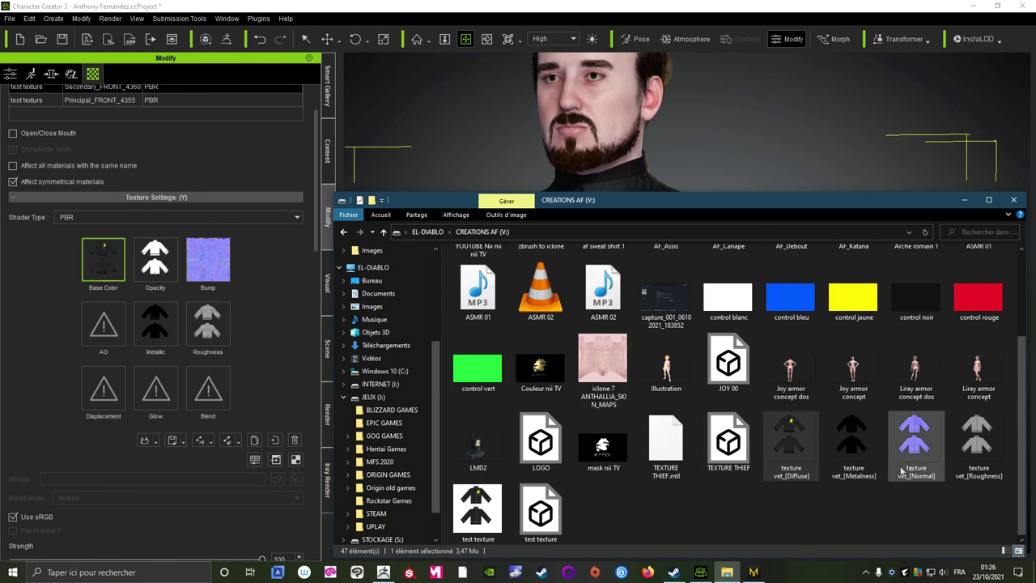
mouse_move(915, 441)
mouse_down()
mouse_move(844, 463)
mouse_move(222, 279)
mouse_up()
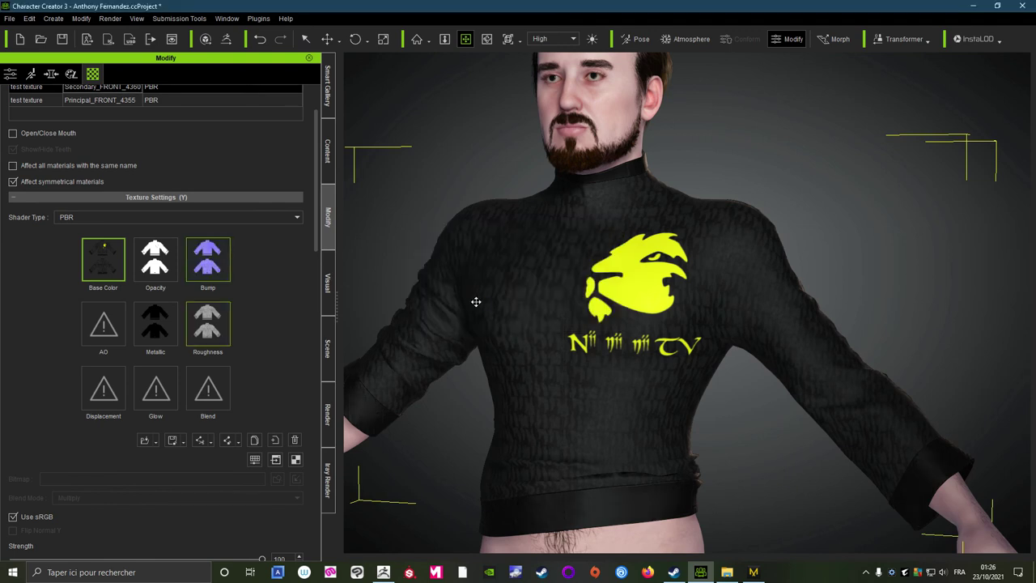
Step: Delete the opacity texture from the turtleneck material
click(153, 269)
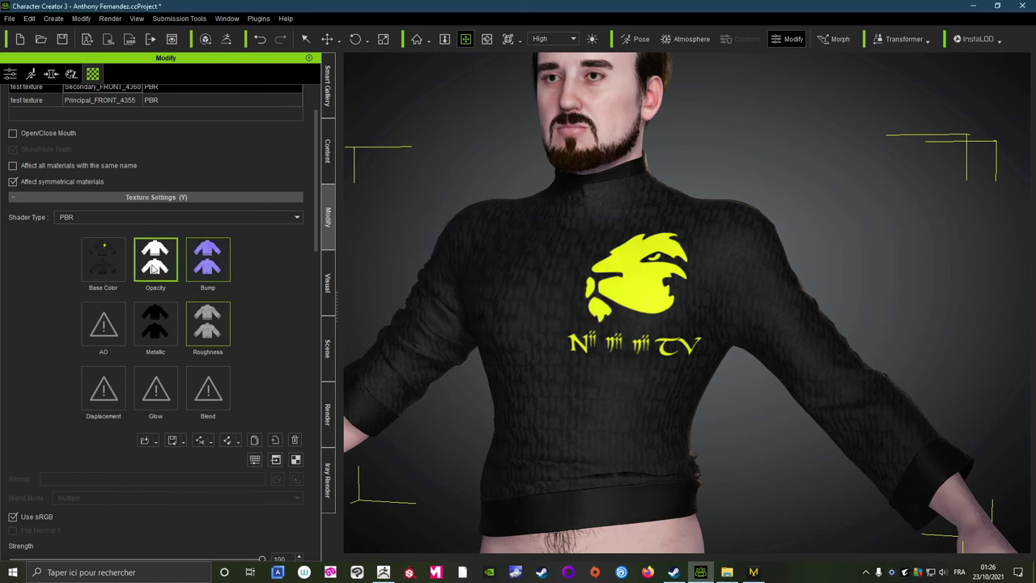
click(295, 441)
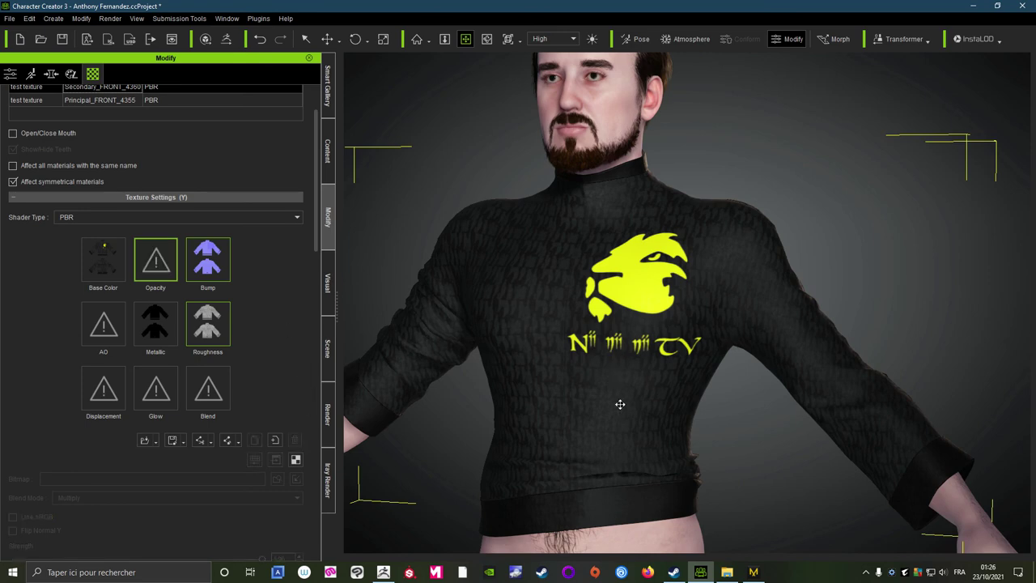
middle_drag(620, 404, 587, 322)
scroll(258, 383, down, 3)
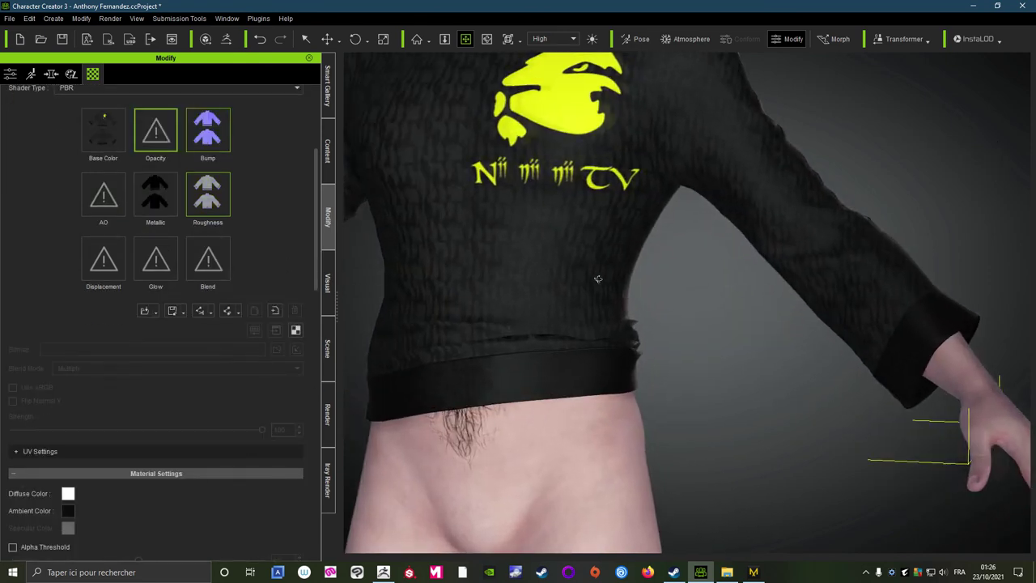
scroll(629, 340, up, 5)
scroll(591, 237, down, 3)
mouse_move(555, 300)
right_down()
mouse_move(522, 323)
mouse_move(415, 318)
mouse_move(543, 393)
mouse_move(764, 404)
right_up()
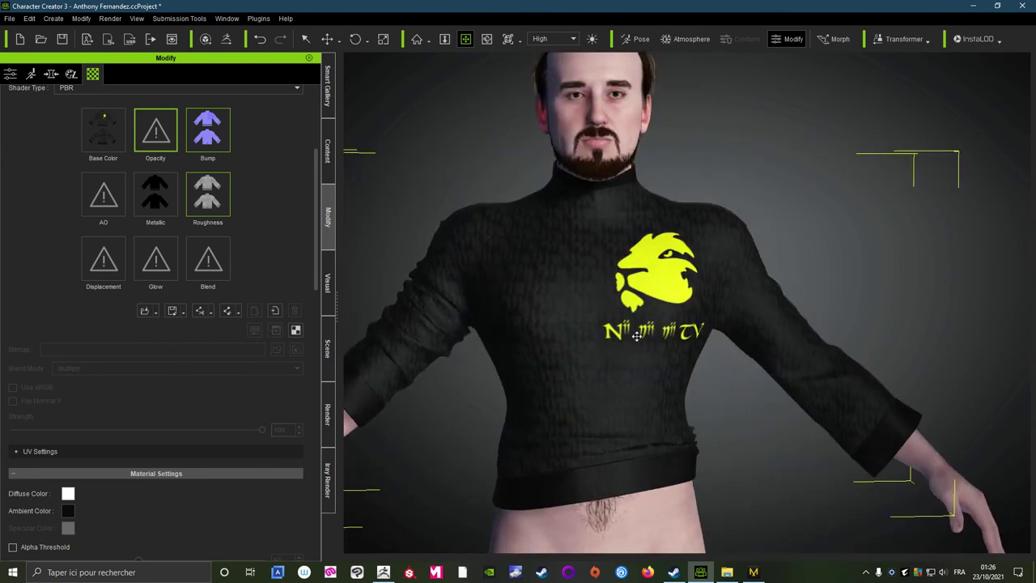
Step: Transfer default skin weights to the turtleneck, then minimize Character Creator
click(10, 73)
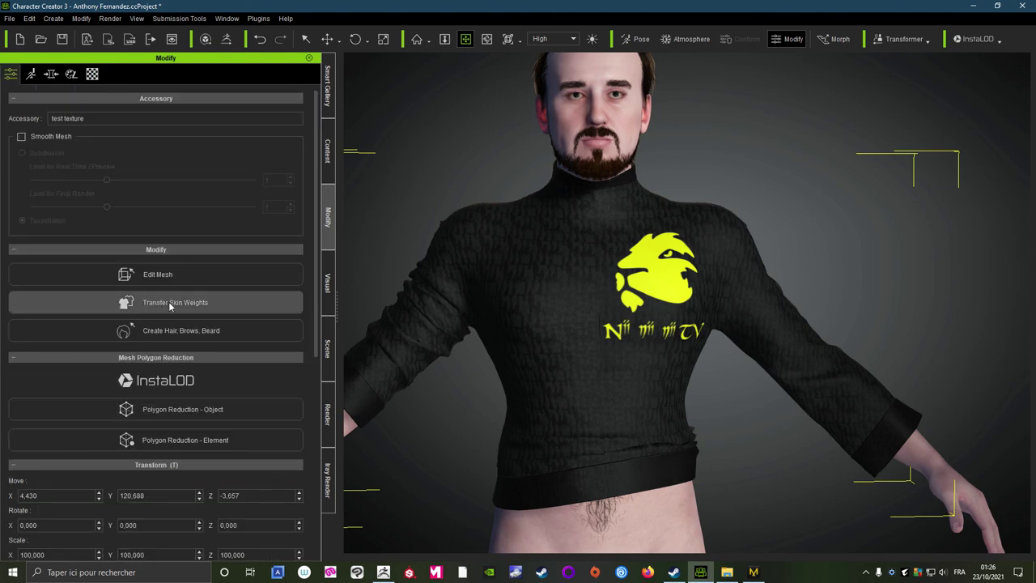
mouse_move(577, 227)
middle_down()
mouse_move(663, 238)
mouse_move(725, 262)
middle_up()
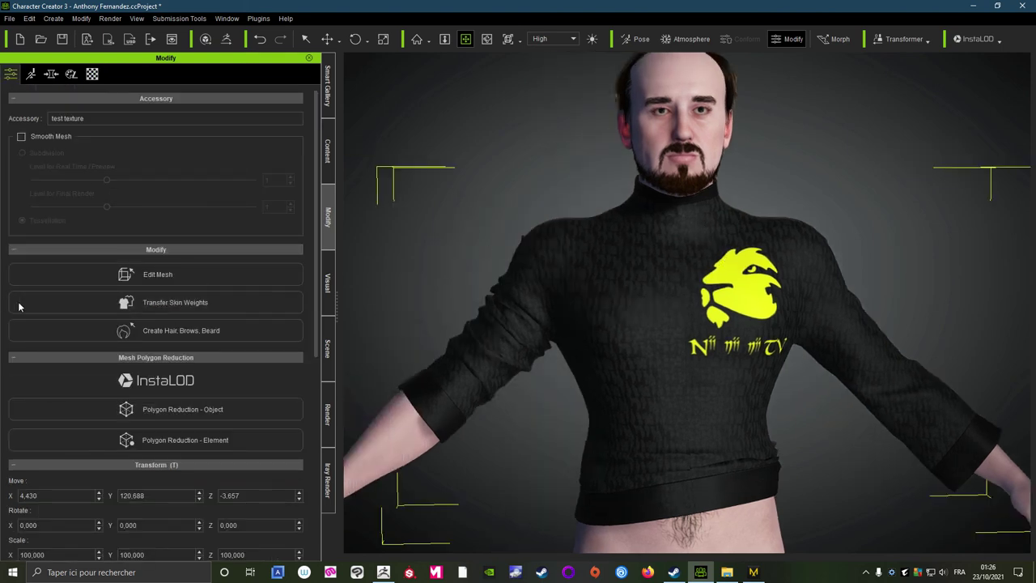
click(627, 298)
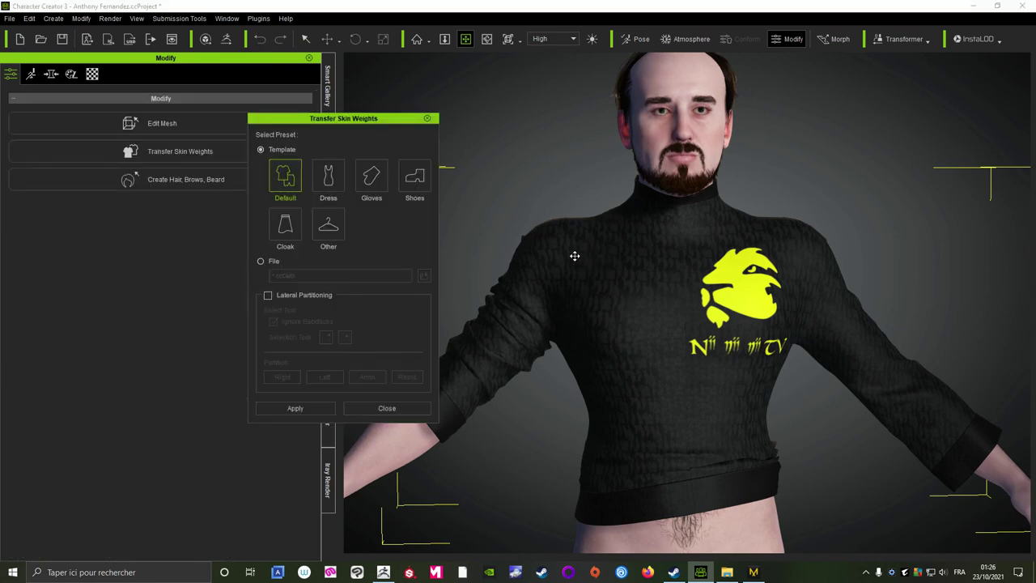
click(393, 406)
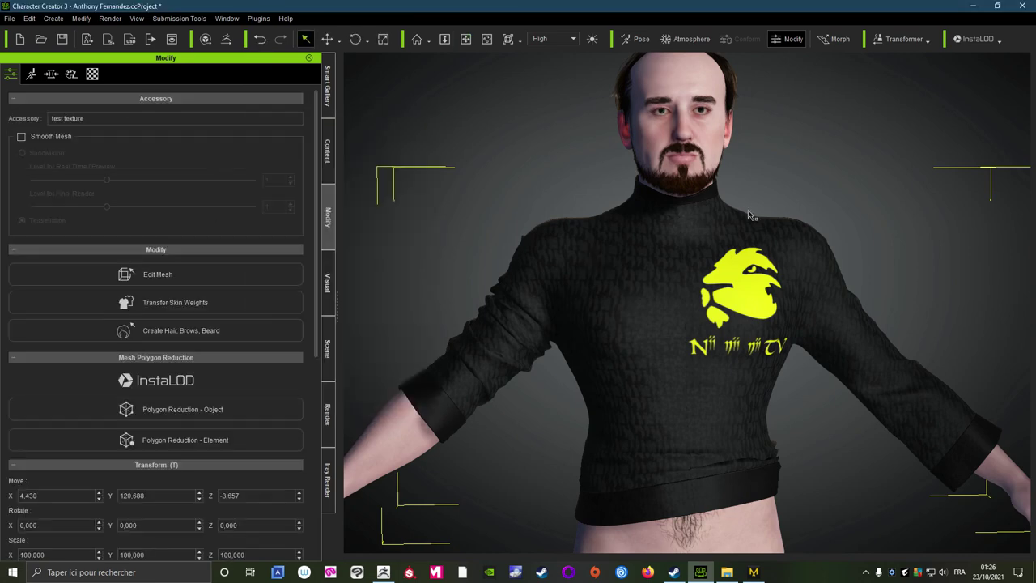
scroll(943, 145, down, 1)
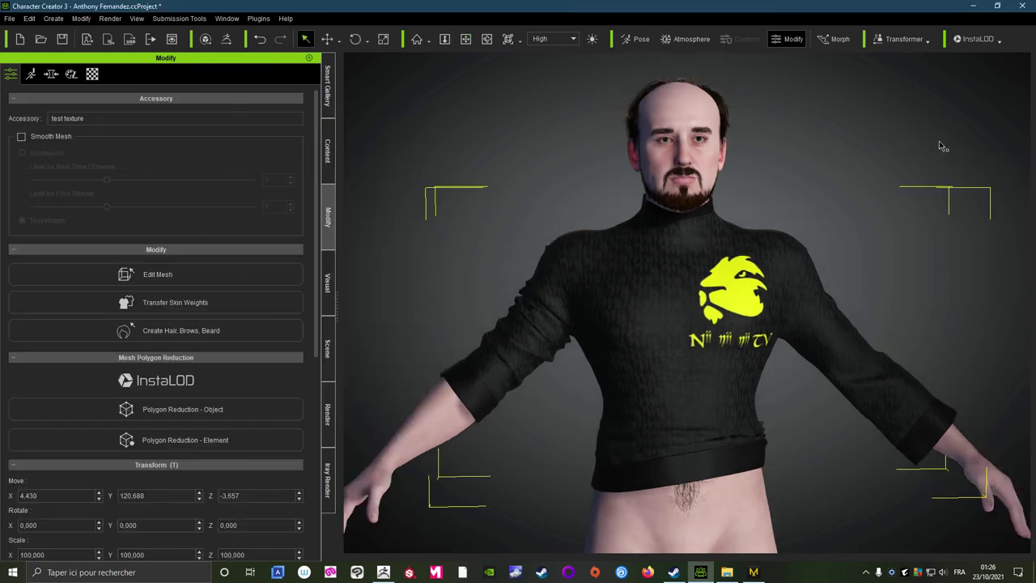
click(972, 6)
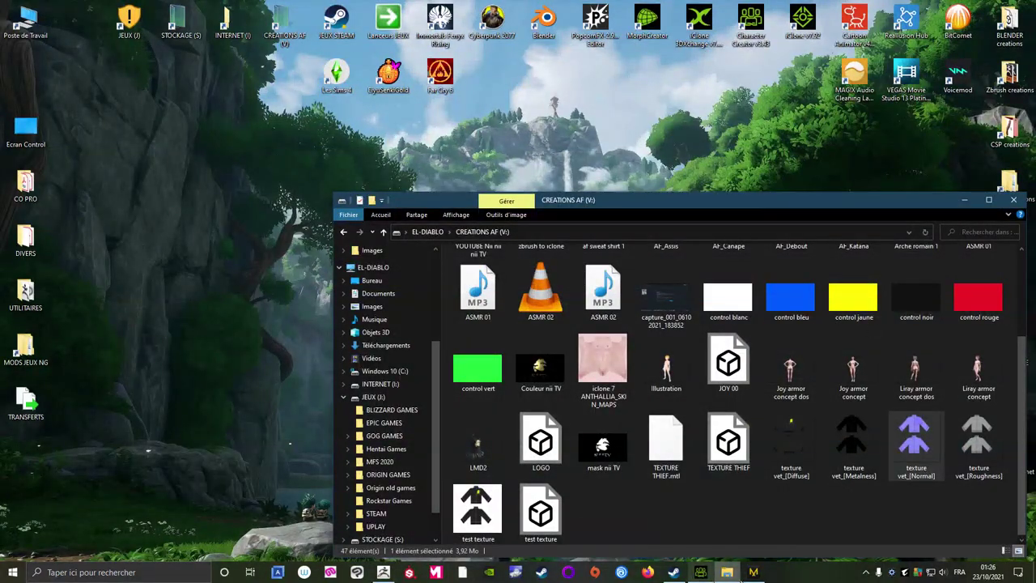
Step: Orbit around the sweater in Marvelous Designer and check the waistband rib piece
click(753, 573)
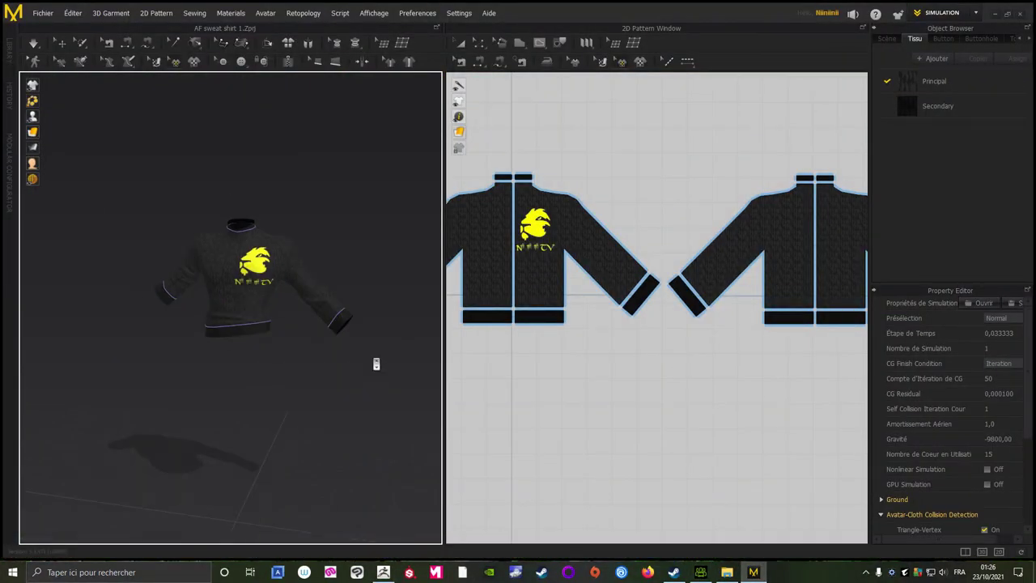
scroll(375, 370, up, 3)
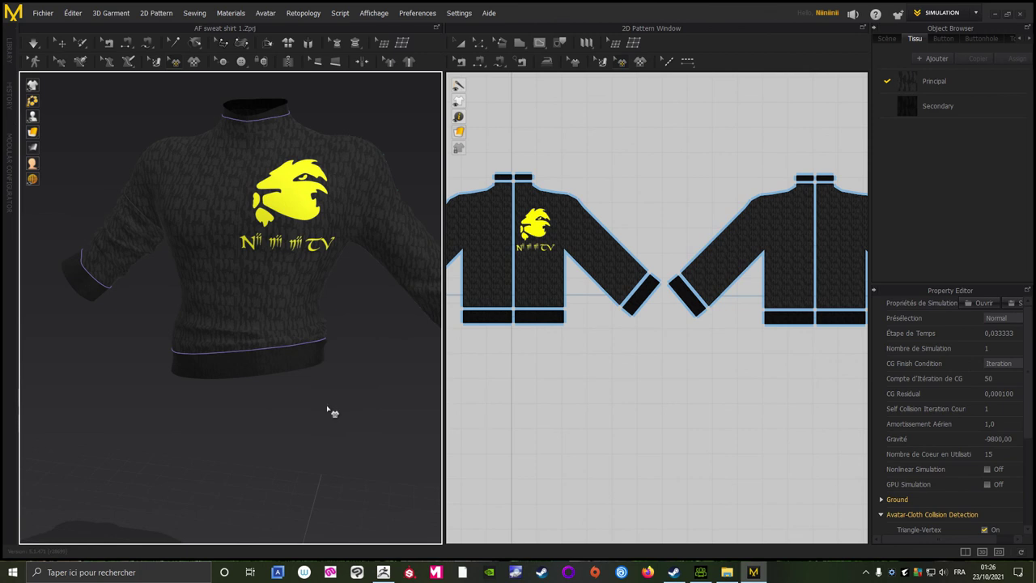
click(460, 42)
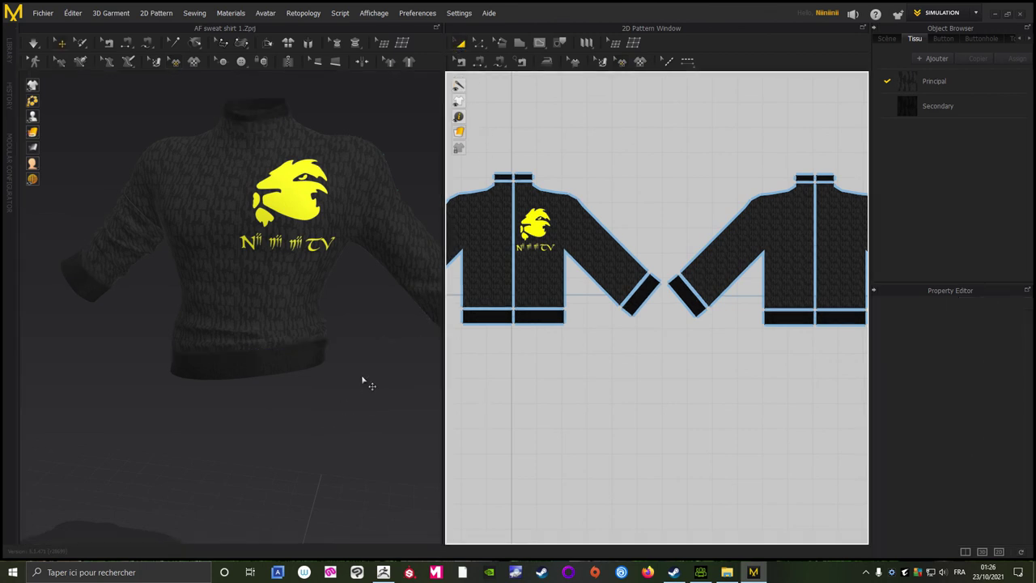
mouse_move(363, 380)
right_down()
mouse_move(354, 398)
mouse_move(145, 404)
mouse_move(219, 418)
mouse_move(361, 416)
right_up()
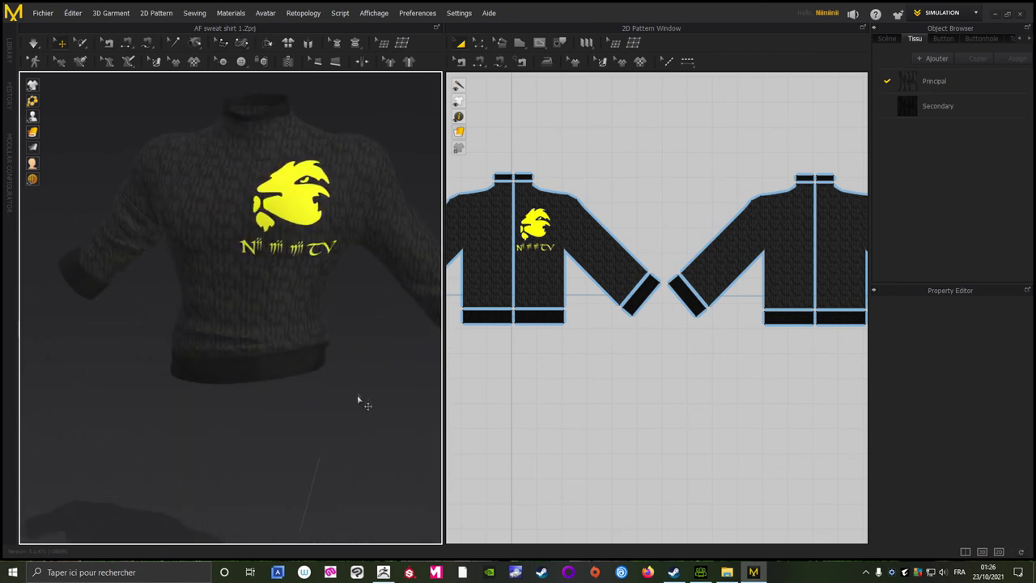
click(337, 365)
click(334, 452)
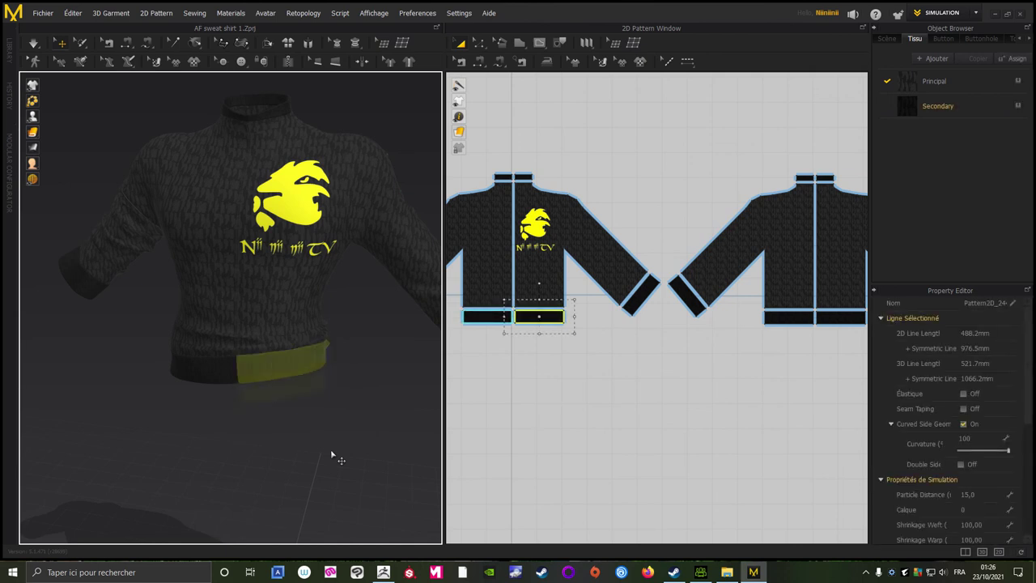
click(331, 453)
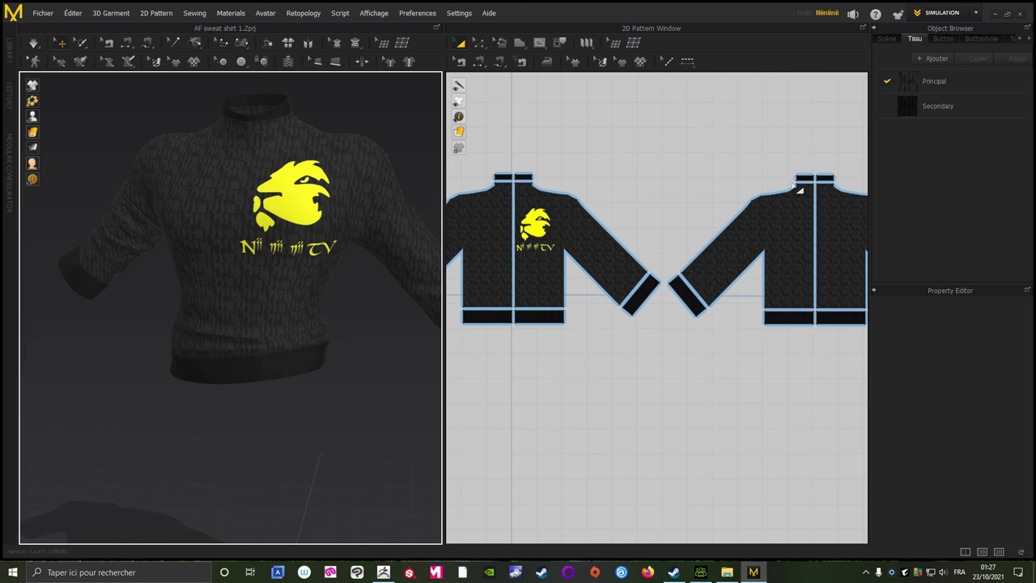
Step: Minimize Marvelous Designer and close the file browser
click(997, 14)
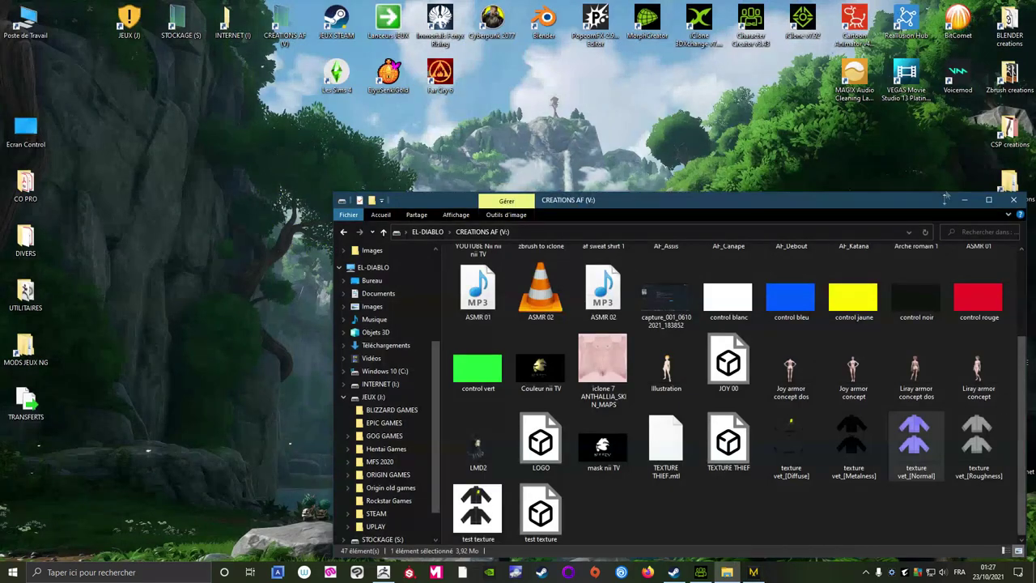
drag(938, 204, 789, 156)
click(865, 162)
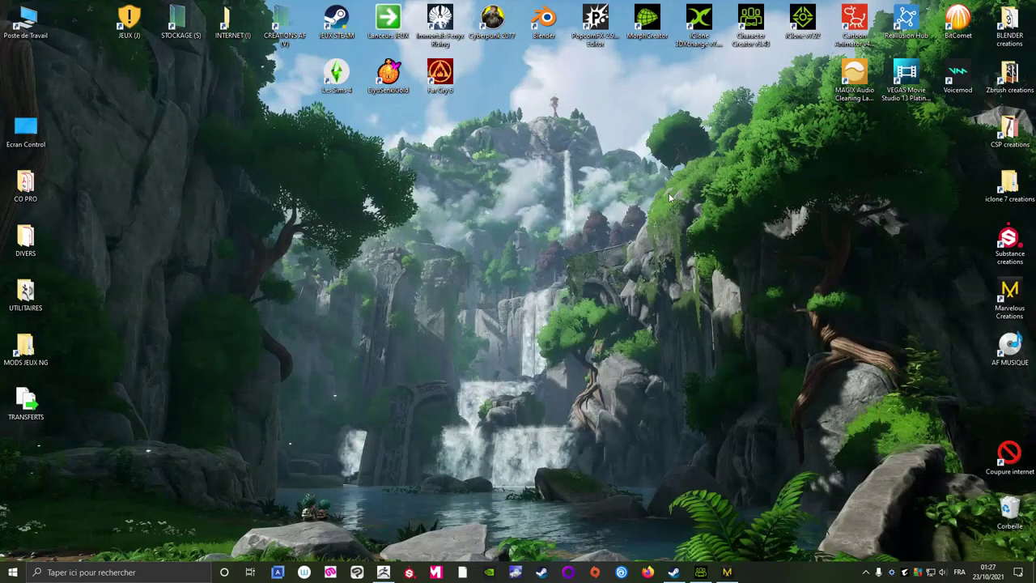